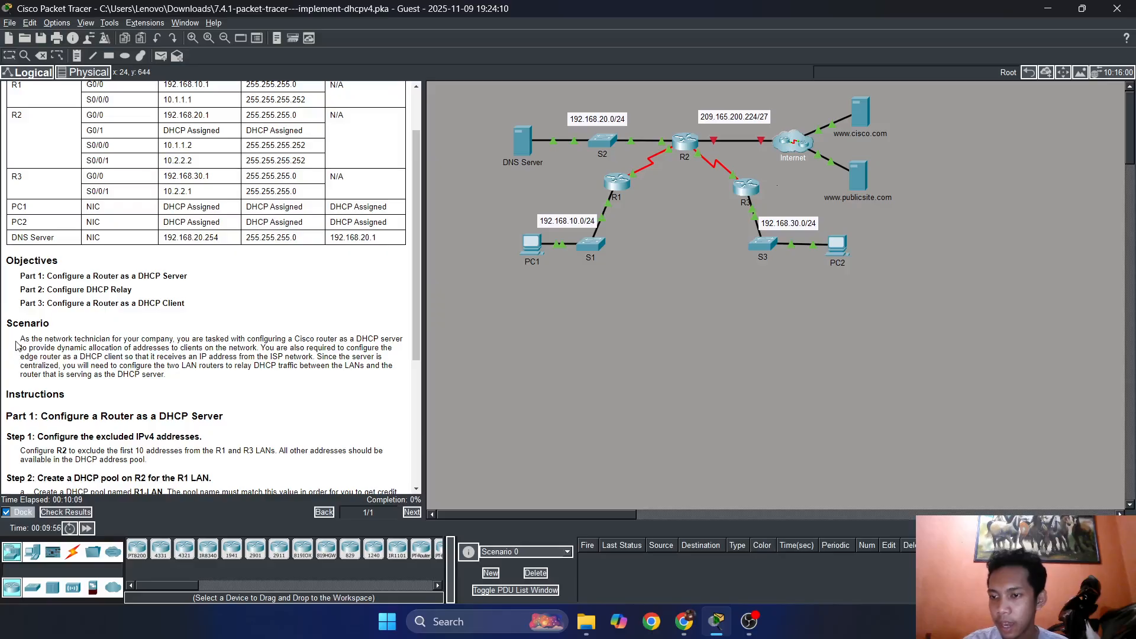
Read the Scenario paragraph describing the router's DHCP server, edge router client and relay tasks.
drag(20, 339, 171, 339)
click(169, 338)
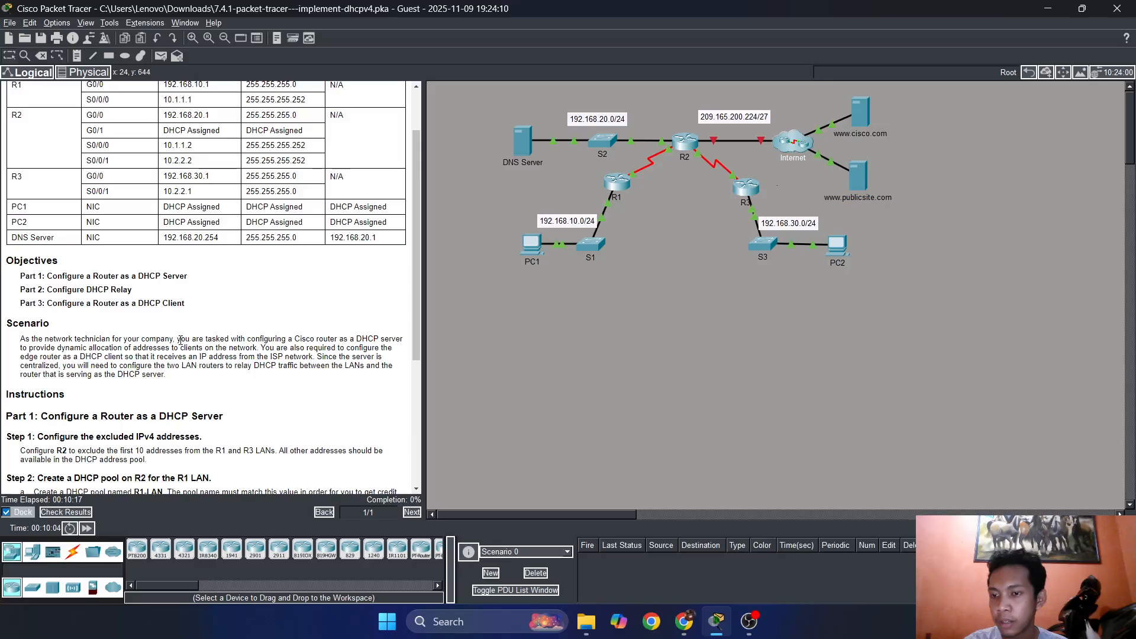
drag(178, 338, 291, 336)
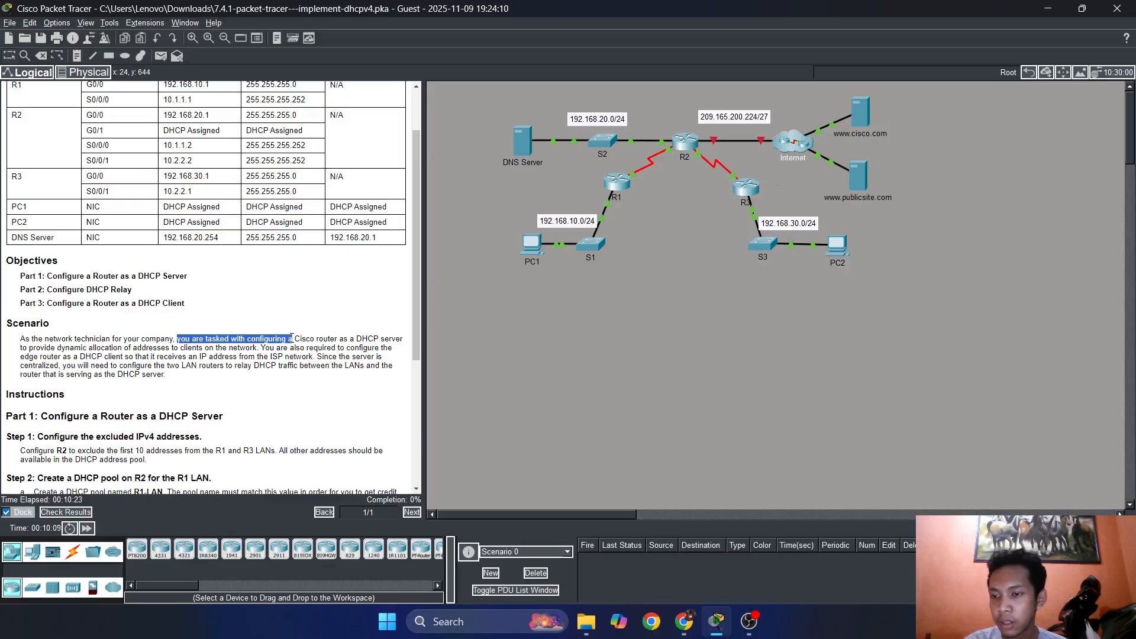
click(186, 339)
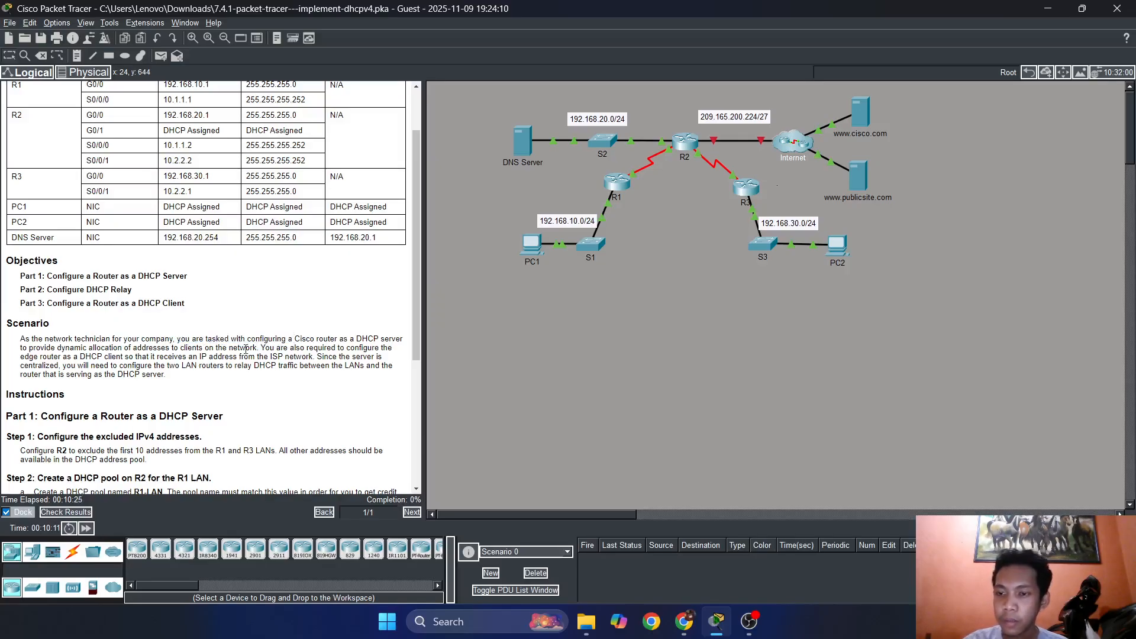
drag(185, 339, 344, 339)
click(274, 338)
click(345, 337)
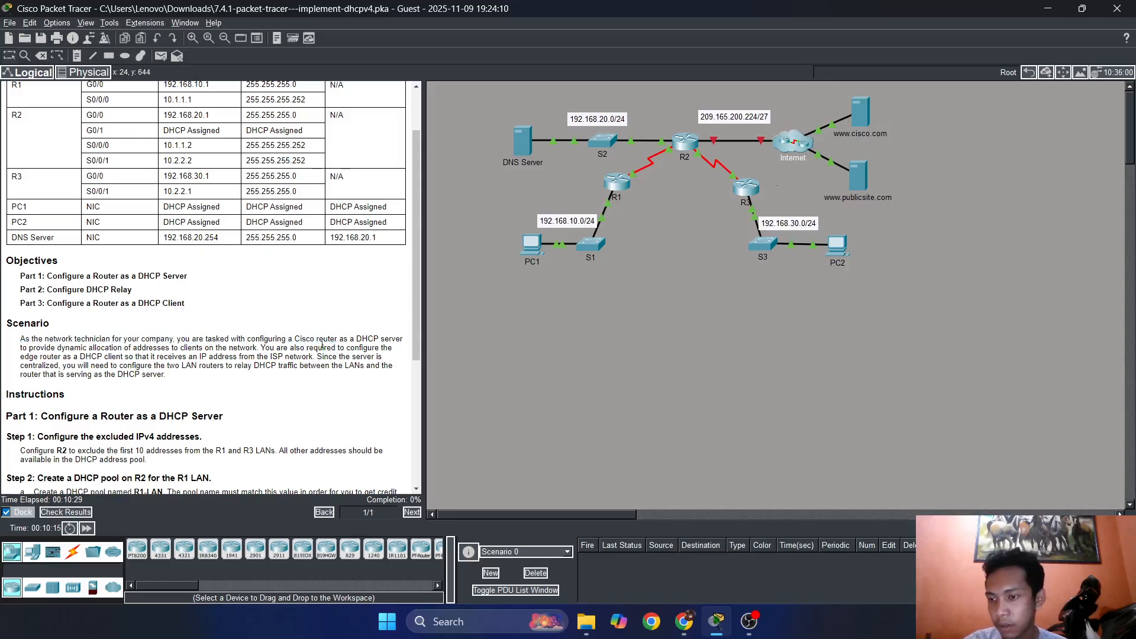
drag(80, 353, 217, 348)
click(172, 349)
click(249, 349)
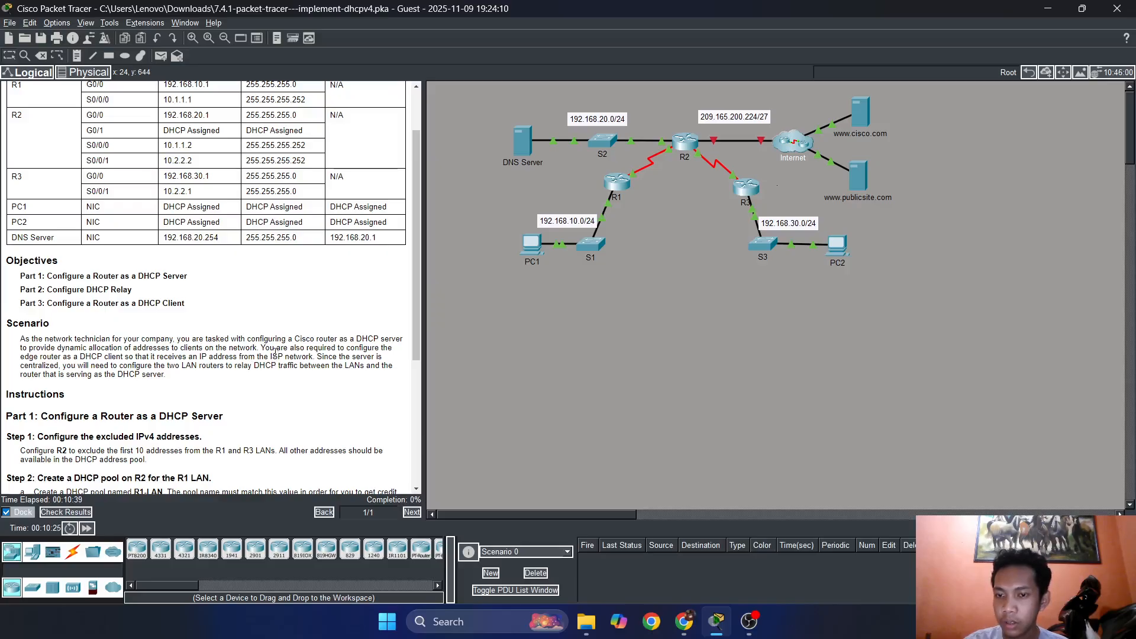
drag(264, 344, 295, 343)
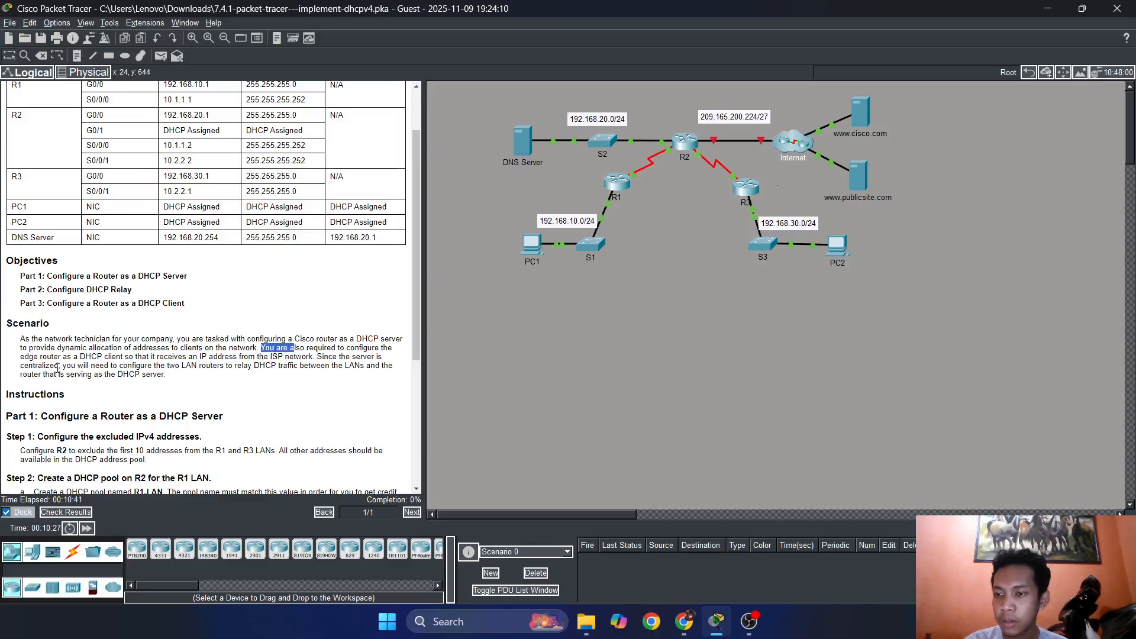
drag(73, 358, 139, 357)
click(140, 358)
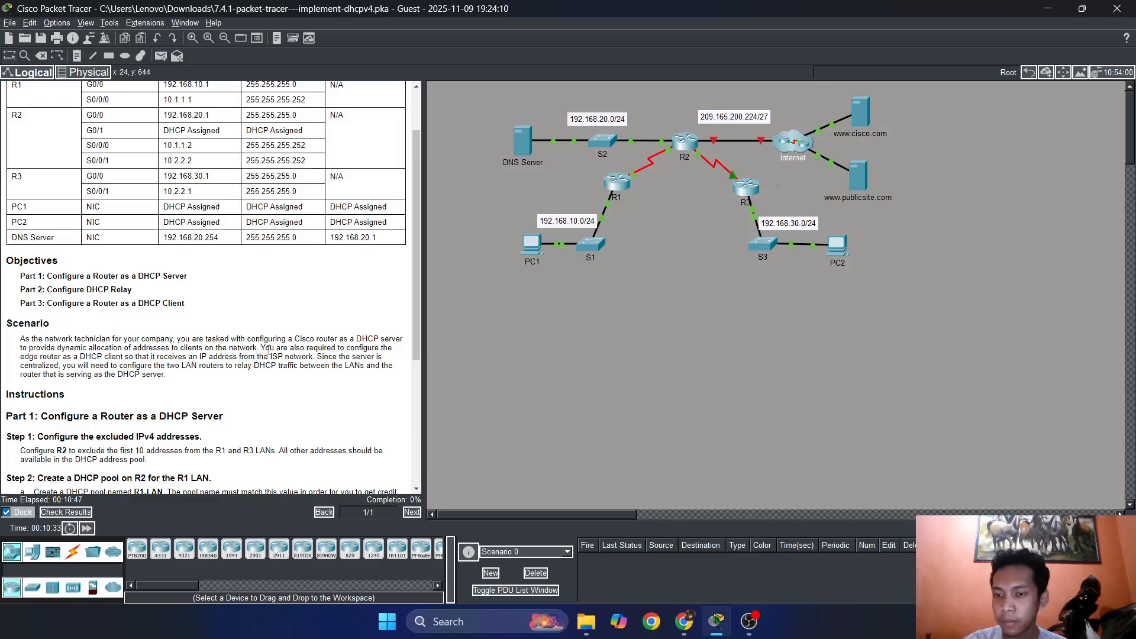
drag(260, 348, 350, 349)
click(361, 348)
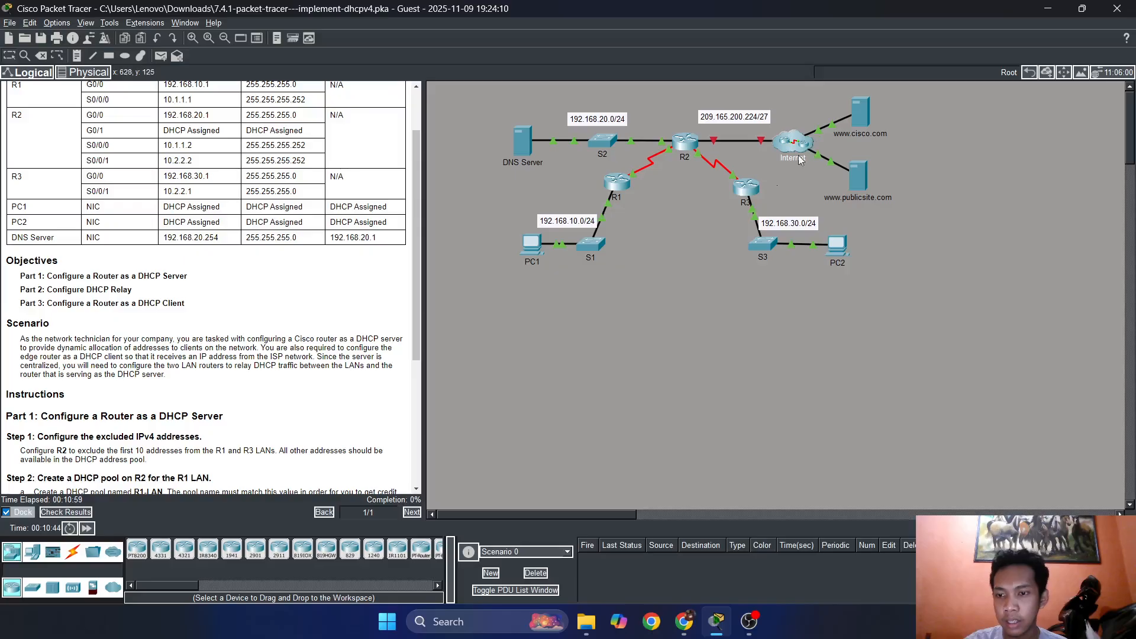
Review the addressing table and the instructions for Parts 1 to 3 of the activity.
scroll(208, 274, up, 2)
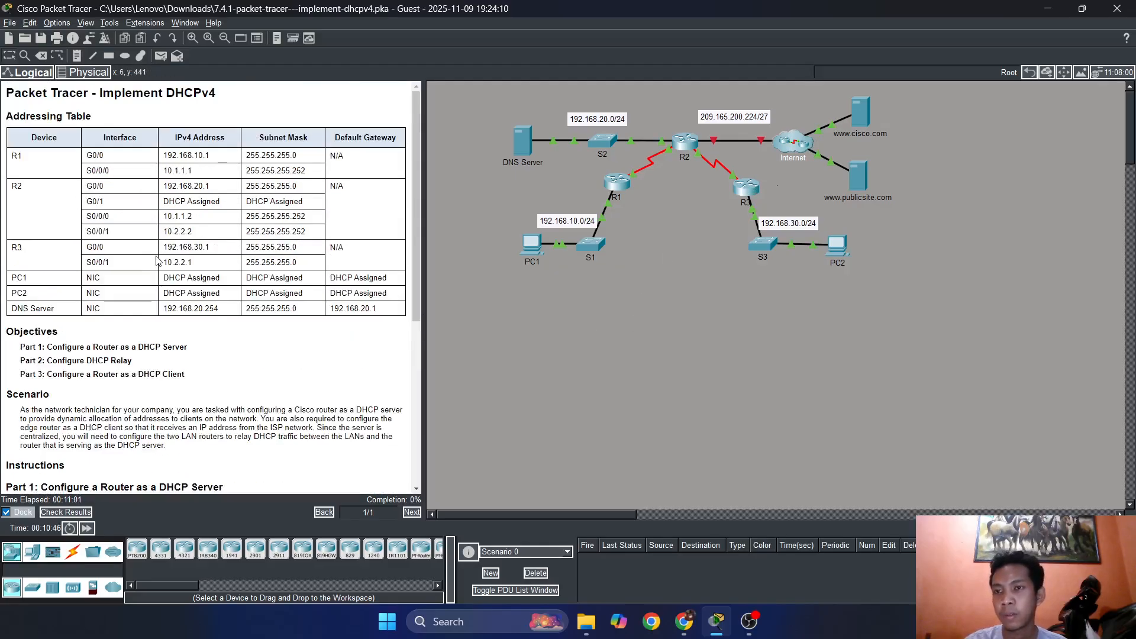
scroll(128, 263, down, 3)
scroll(128, 266, down, 2)
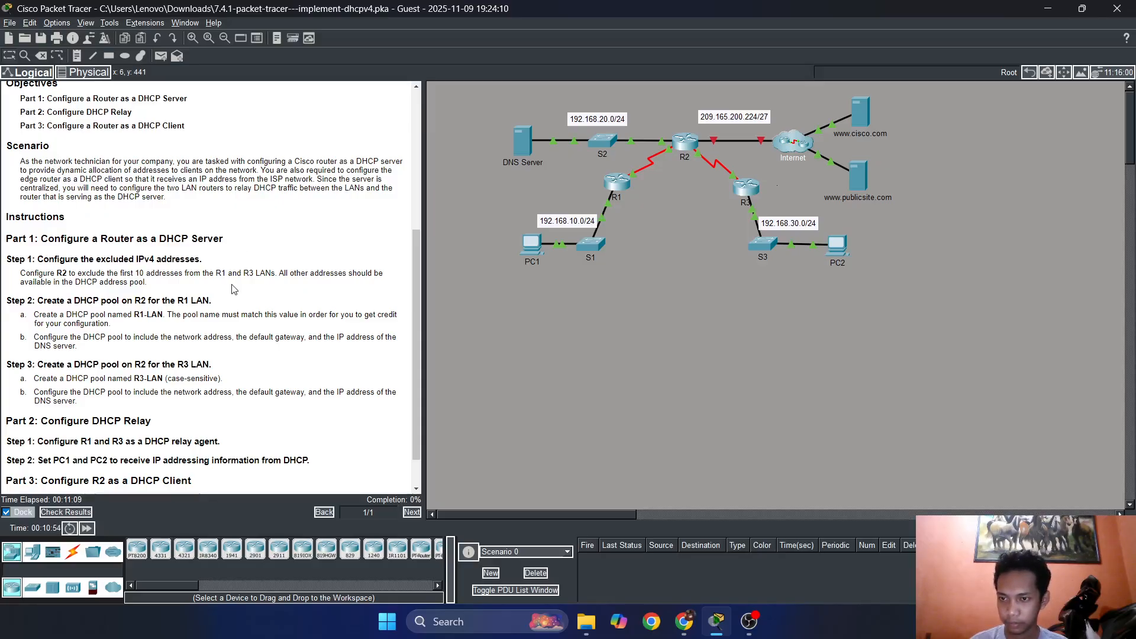
Check the activity results, examine the list of assessment items, and return to the workspace.
click(65, 512)
click(142, 90)
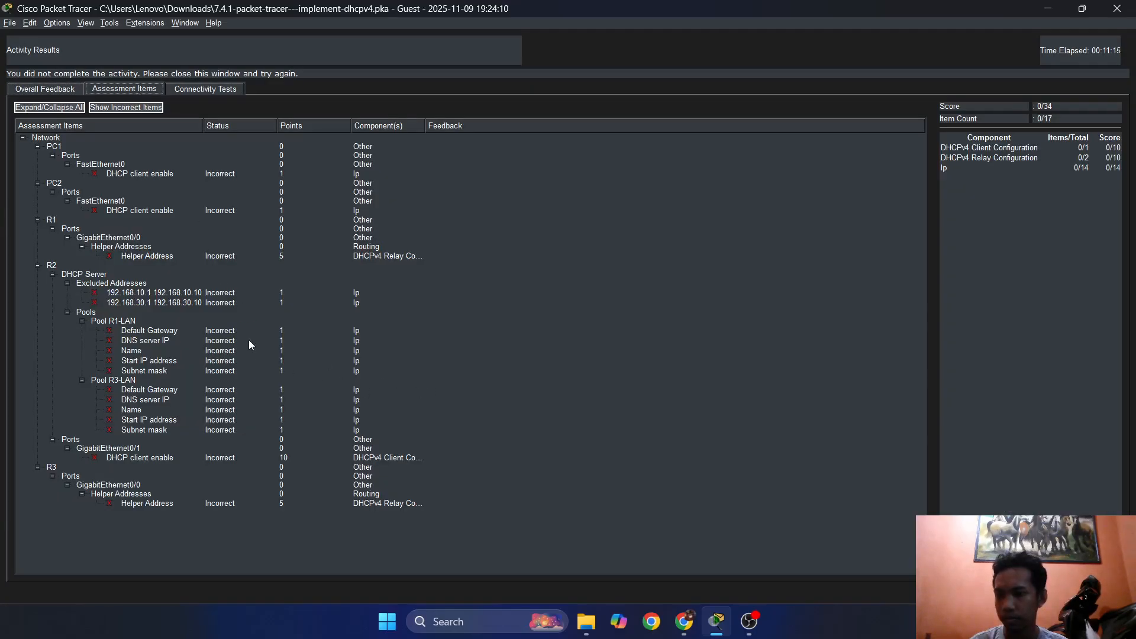
click(1100, 592)
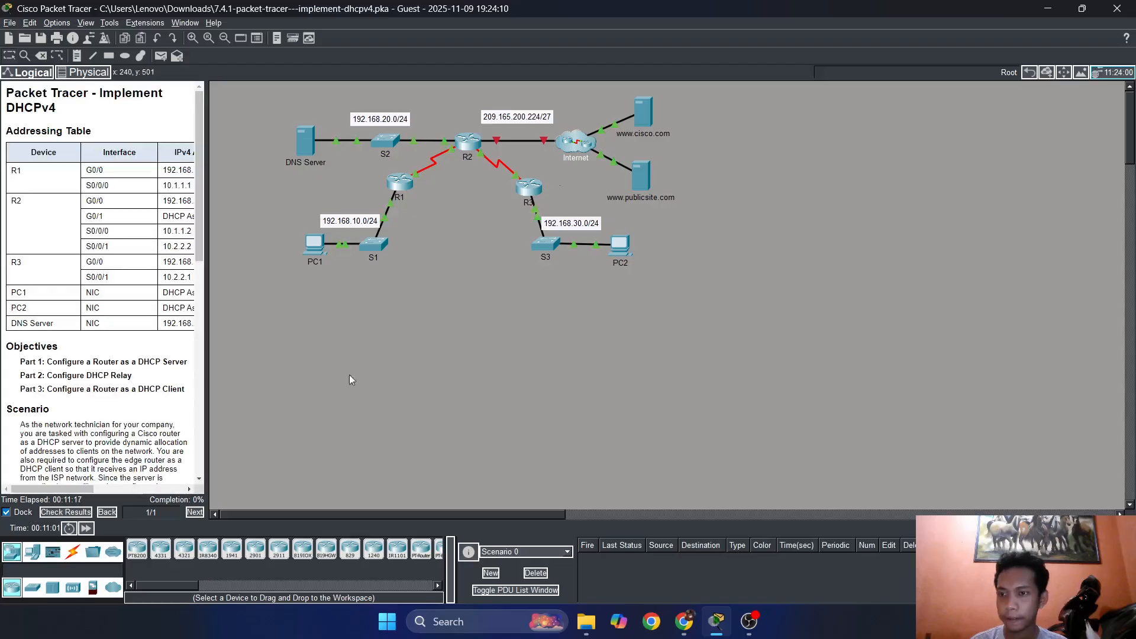
Widen the instructions pane so the full addressing table fits, and bring up the Part 1 steps.
drag(208, 265, 423, 288)
scroll(265, 316, down, 1)
scroll(265, 316, down, 5)
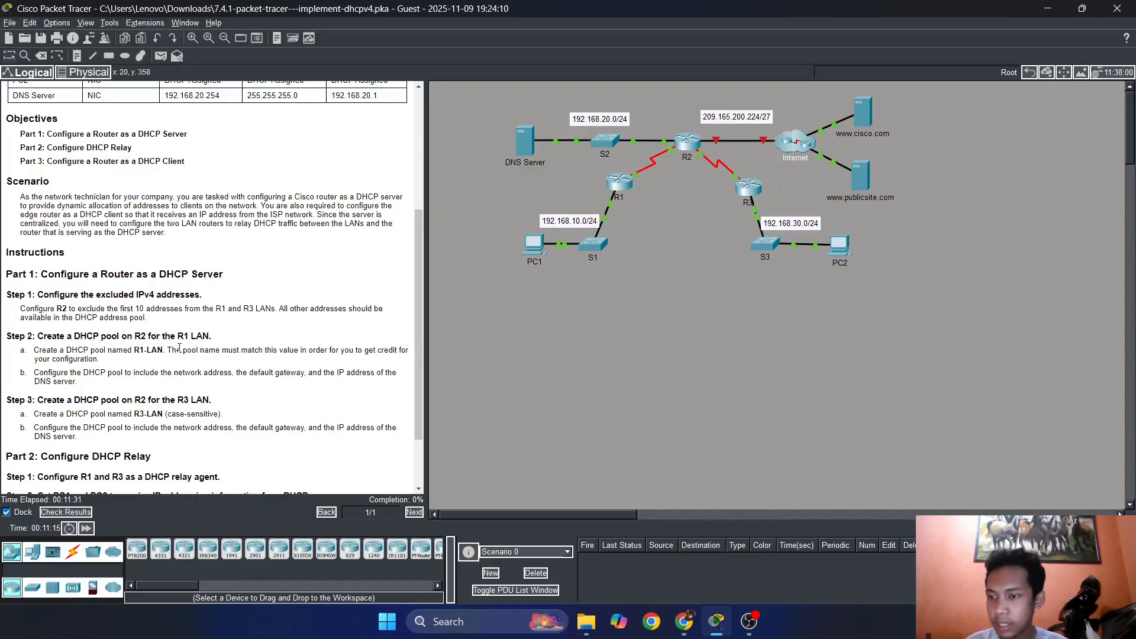
Open router R2's command line and place its window beside the instructions.
click(687, 142)
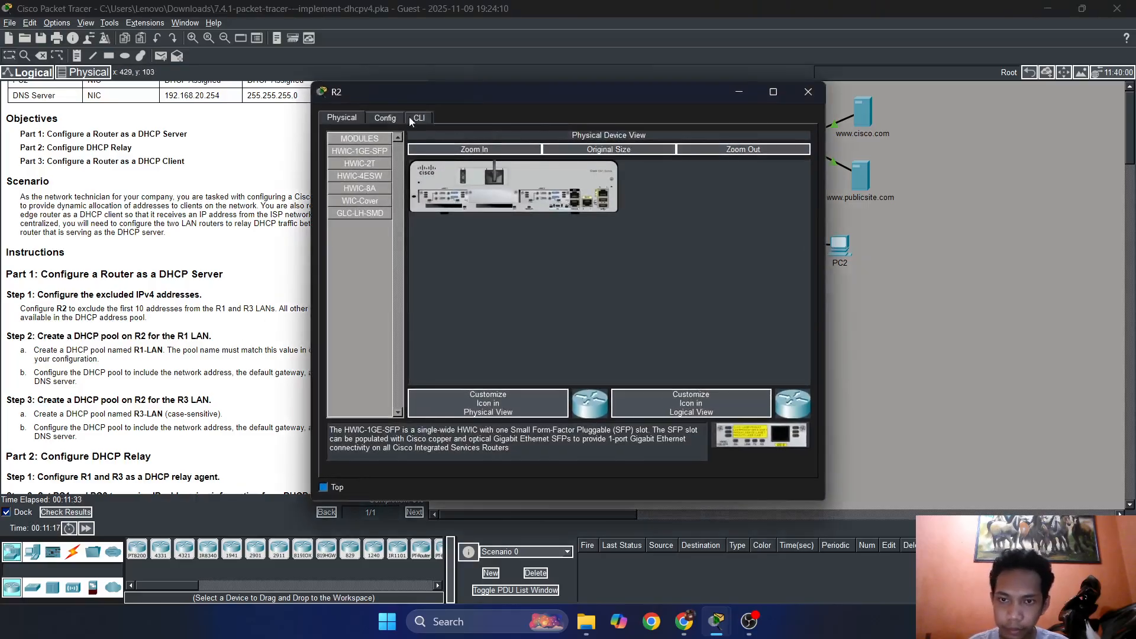
click(438, 114)
drag(486, 91, 638, 67)
key(Return)
key(Return)
key(Return)
key(Return)
key(Return)
key(Return)
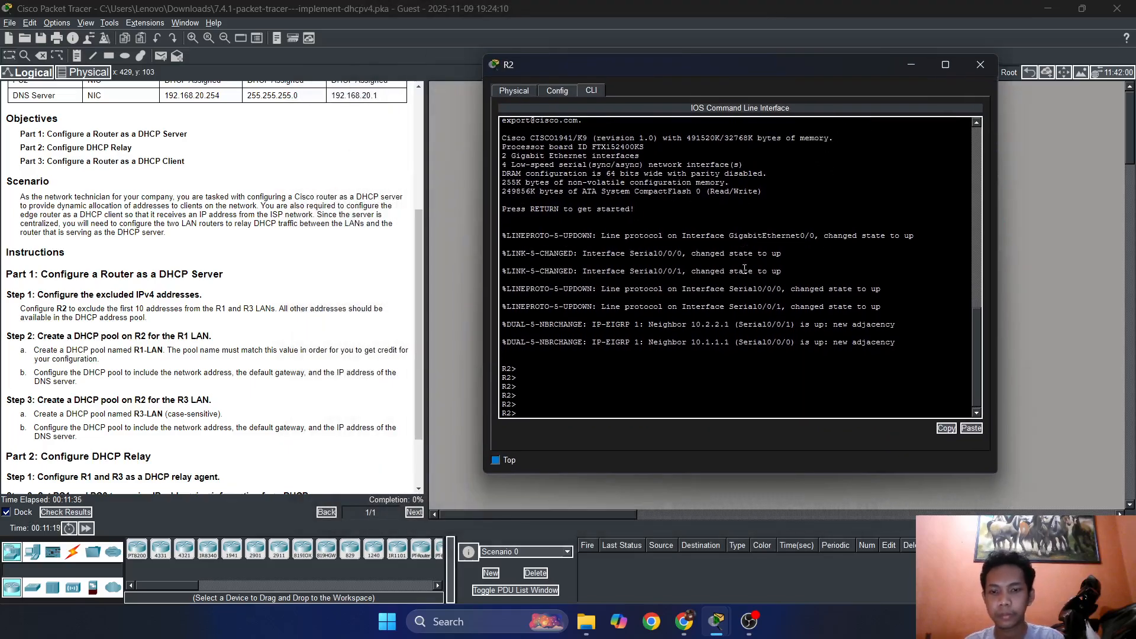
Enter privileged mode and global configuration mode on R2 with en and conf t.
text(en)
key(Return)
key(Return)
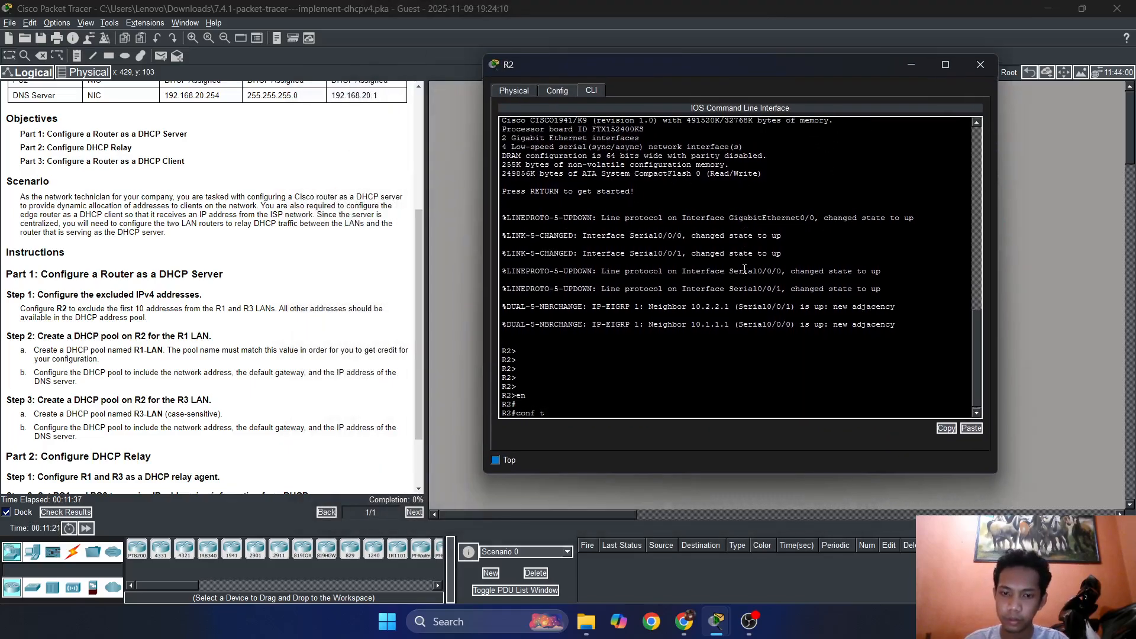
text(conf t)
key(Return)
key(Return)
key(Return)
key(Return)
key(Return)
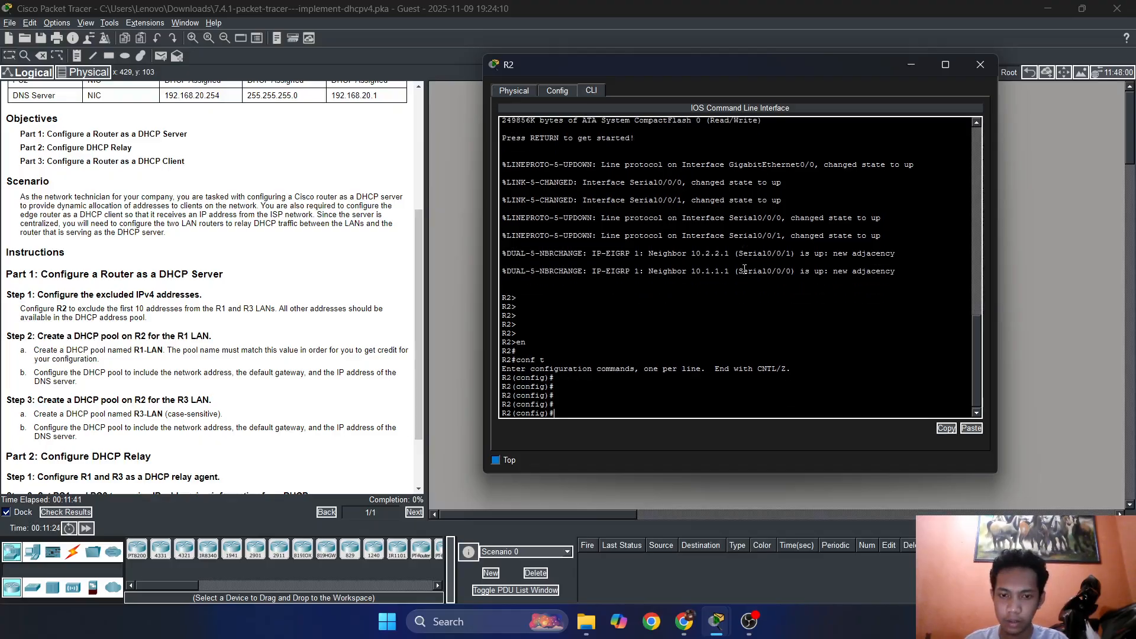
Try to autocomplete "ip add" in R2's global configuration mode and list the available ip subcommands with "ip ?".
text(ip add)
key(Tab)
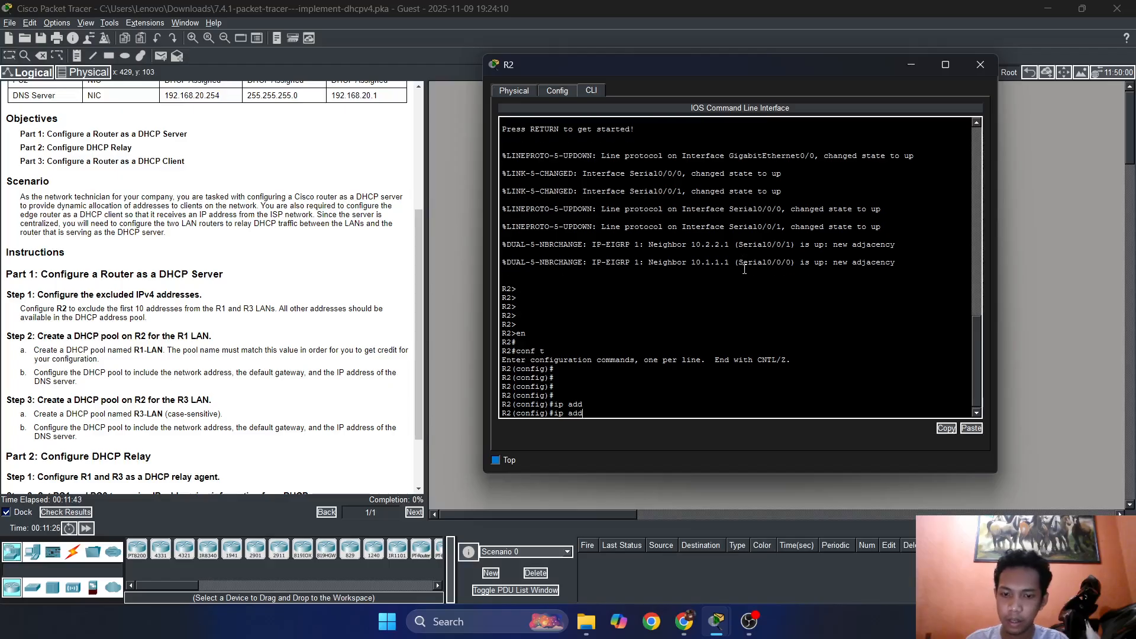
key(Tab)
key(Tab)
key(BackSpace)
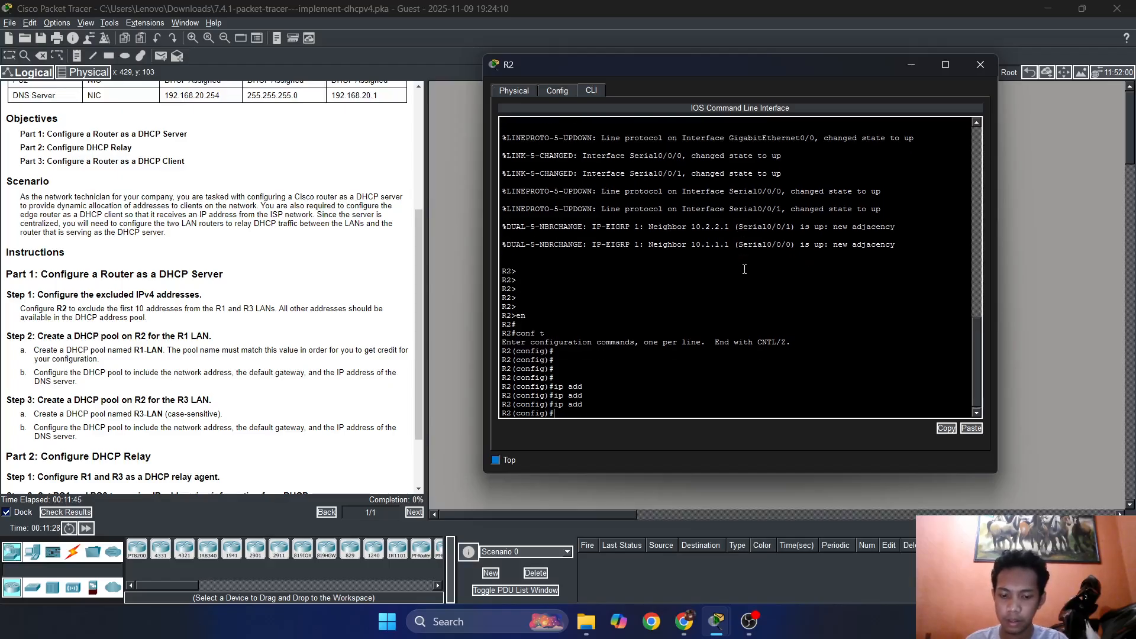
text(?)
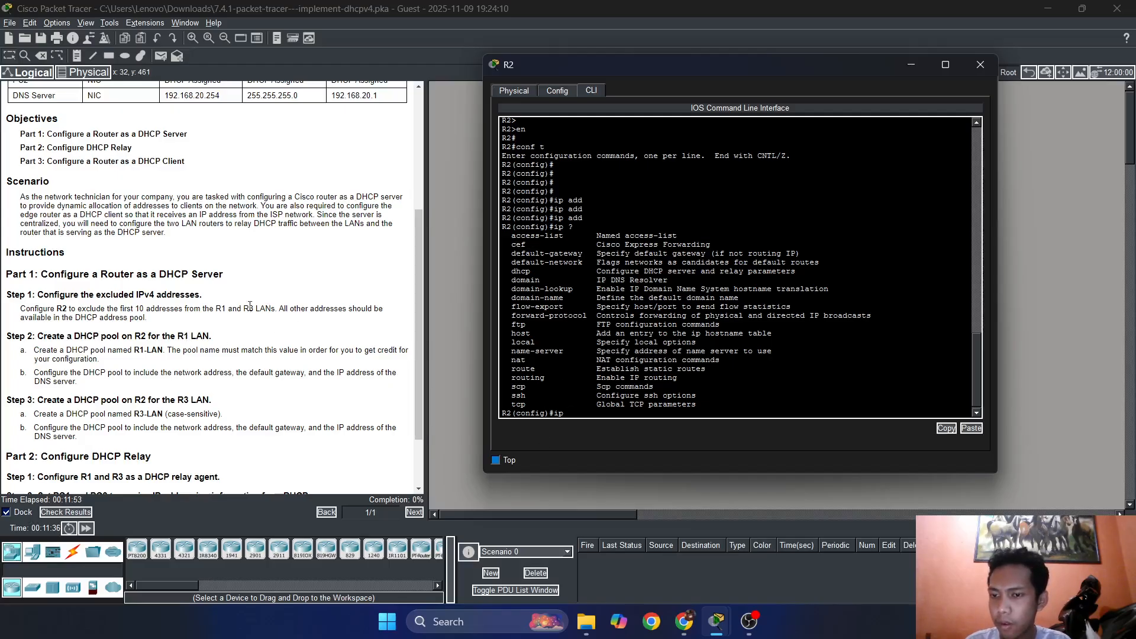
Reread the excluded-address instructions and the addressing table, and return to R2's command line.
drag(240, 325, 274, 295)
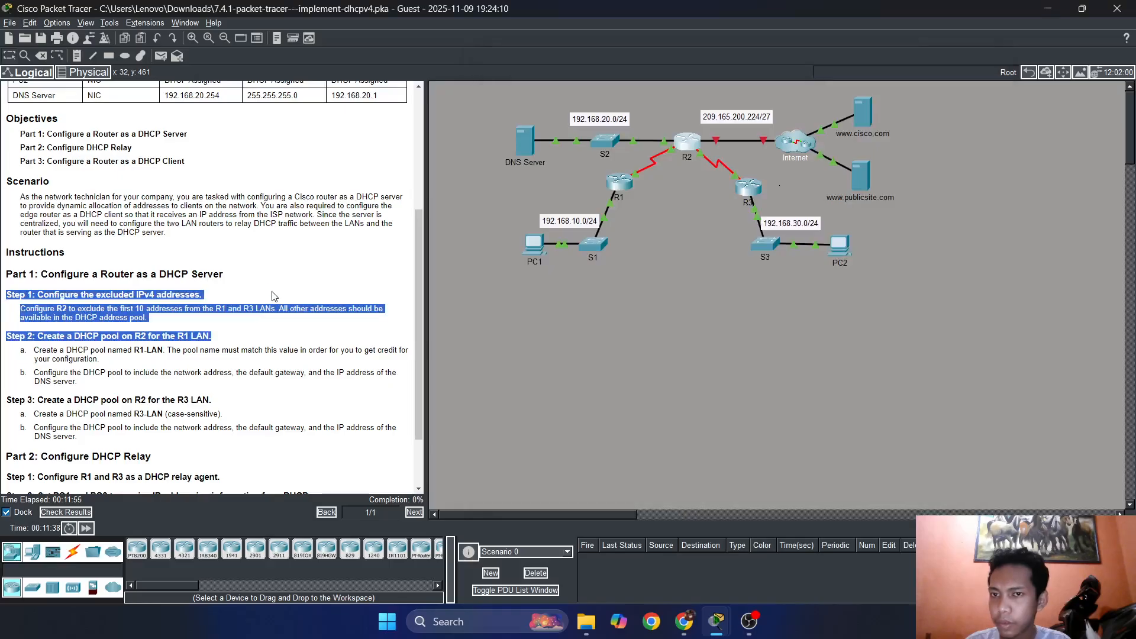
click(274, 296)
scroll(275, 296, up, 5)
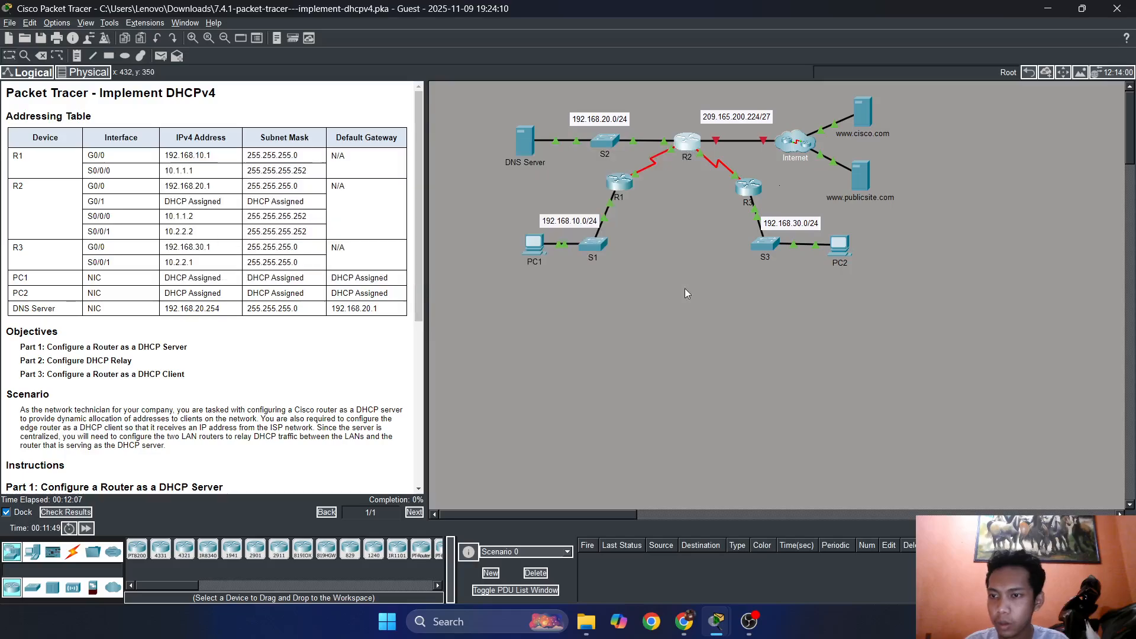
click(699, 147)
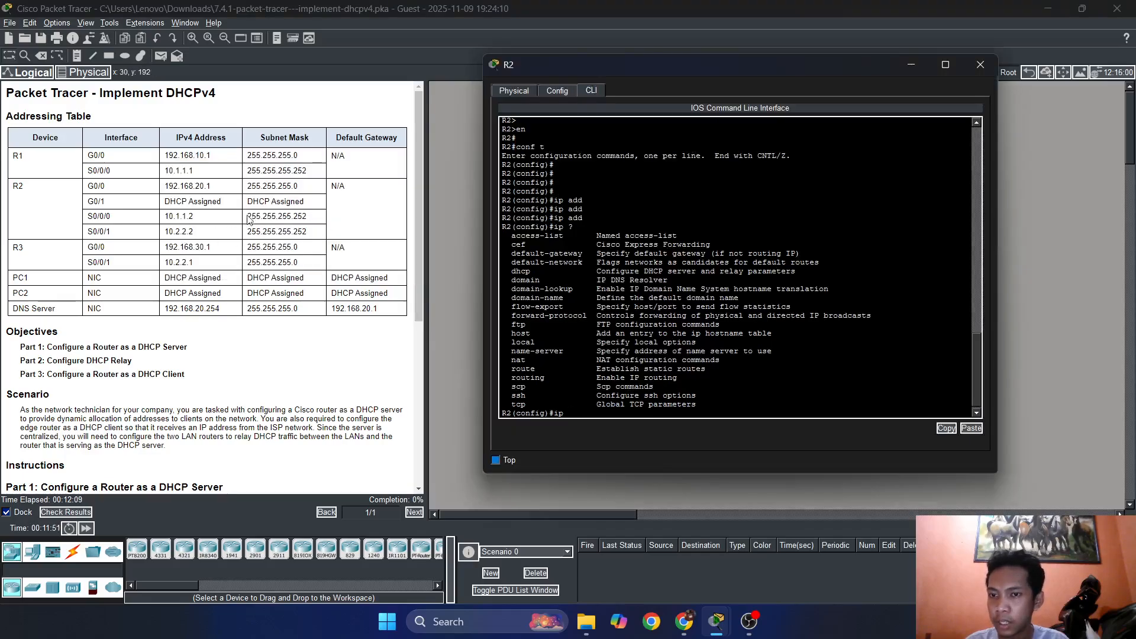
key(BackSpace)
key(BackSpace)
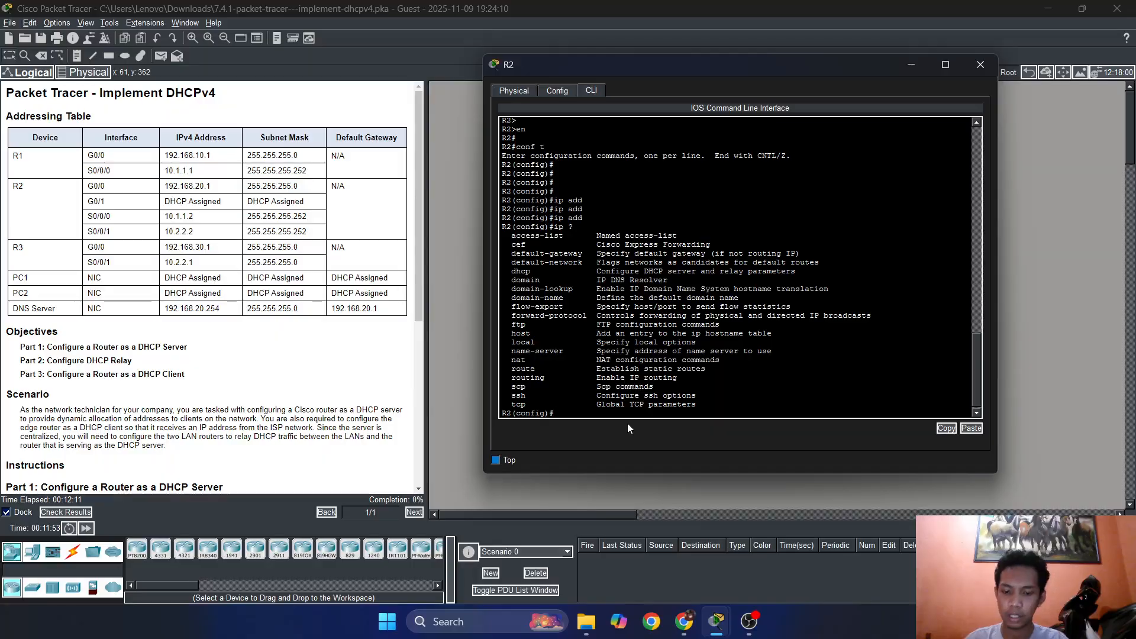
text(gig)
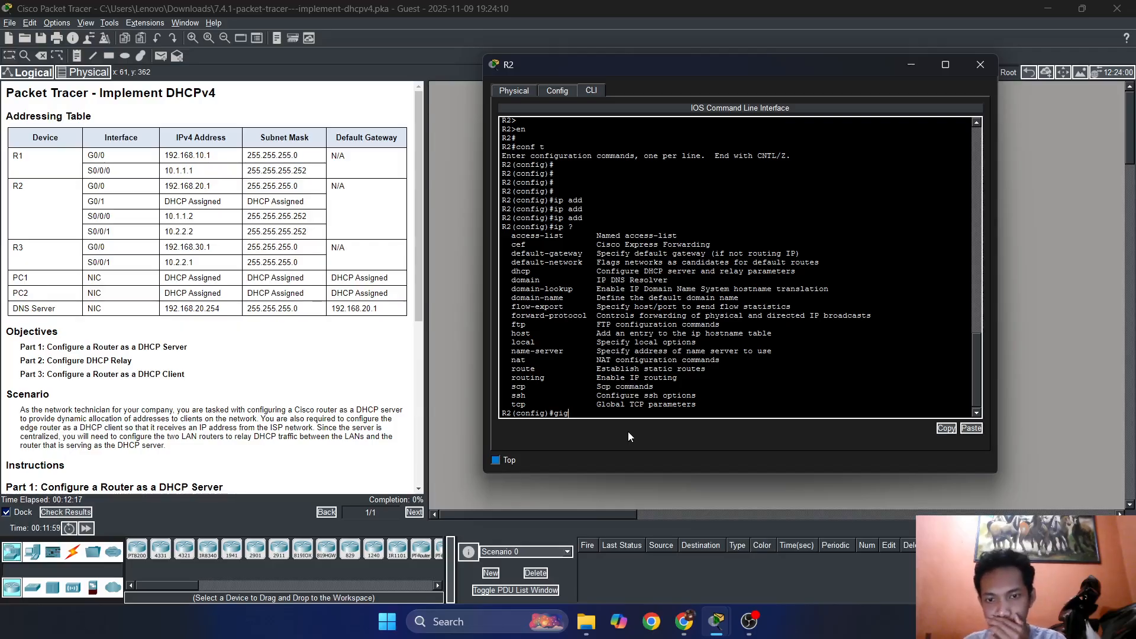
key(BackSpace)
key(BackSpace)
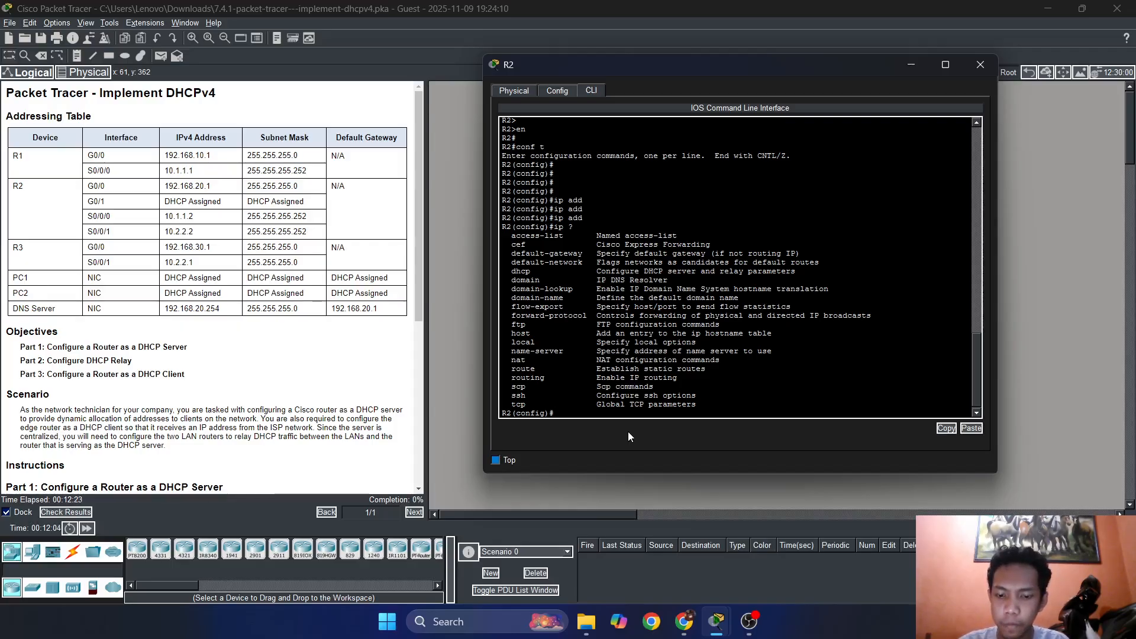
Switch to the Networking Academy course in Chrome and look through section 7.1 DHCPv4 Concepts.
click(684, 621)
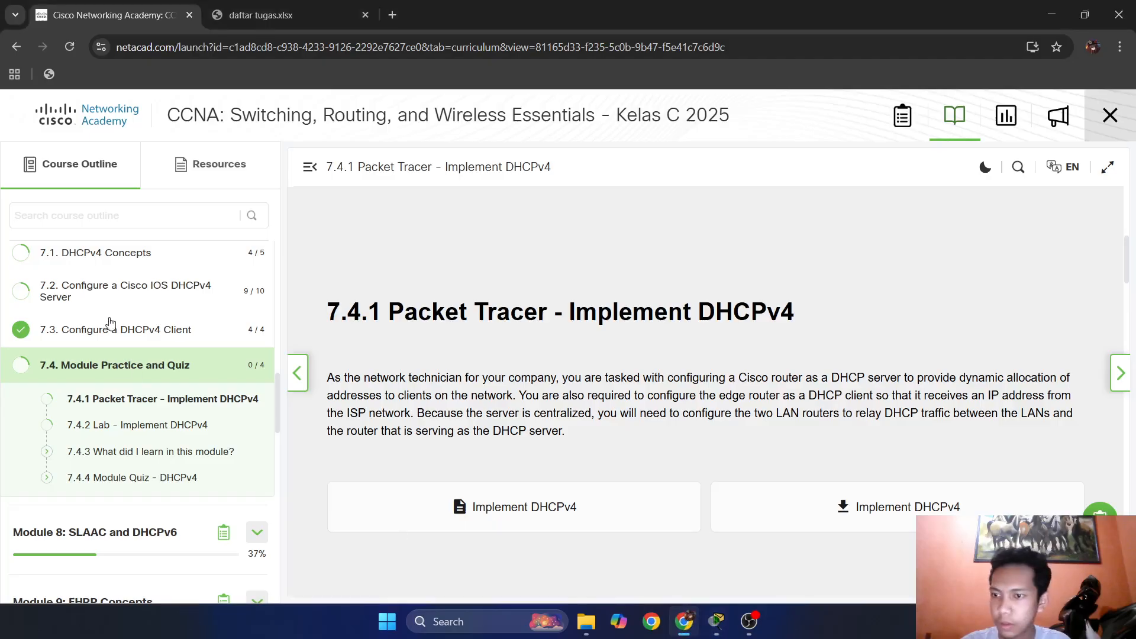
scroll(109, 322, up, 3)
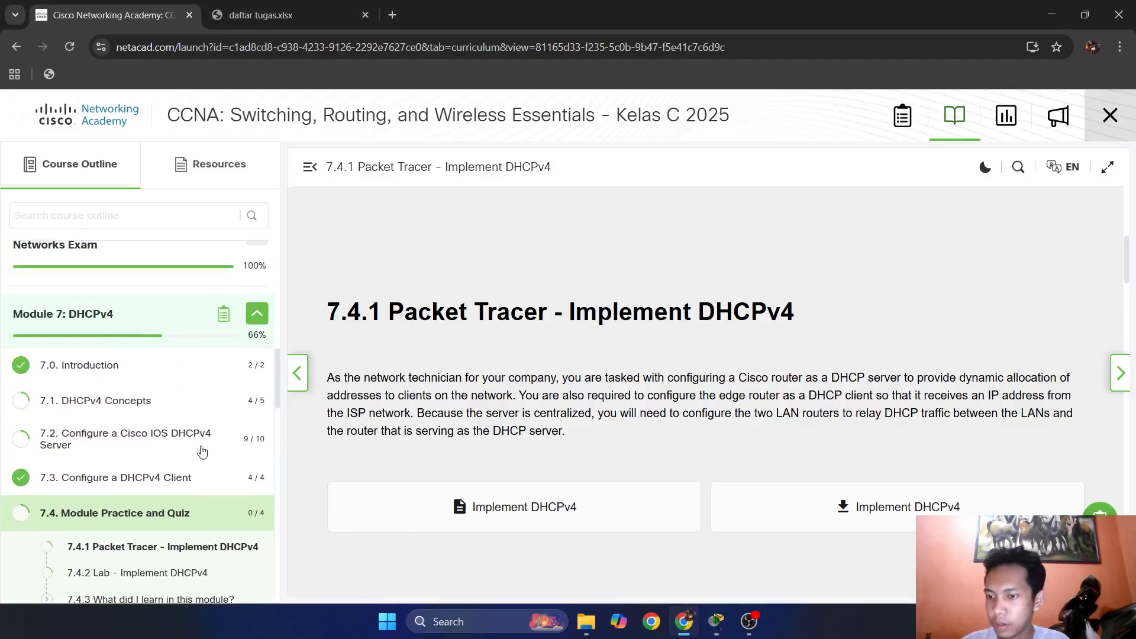
scroll(202, 452, down, 1)
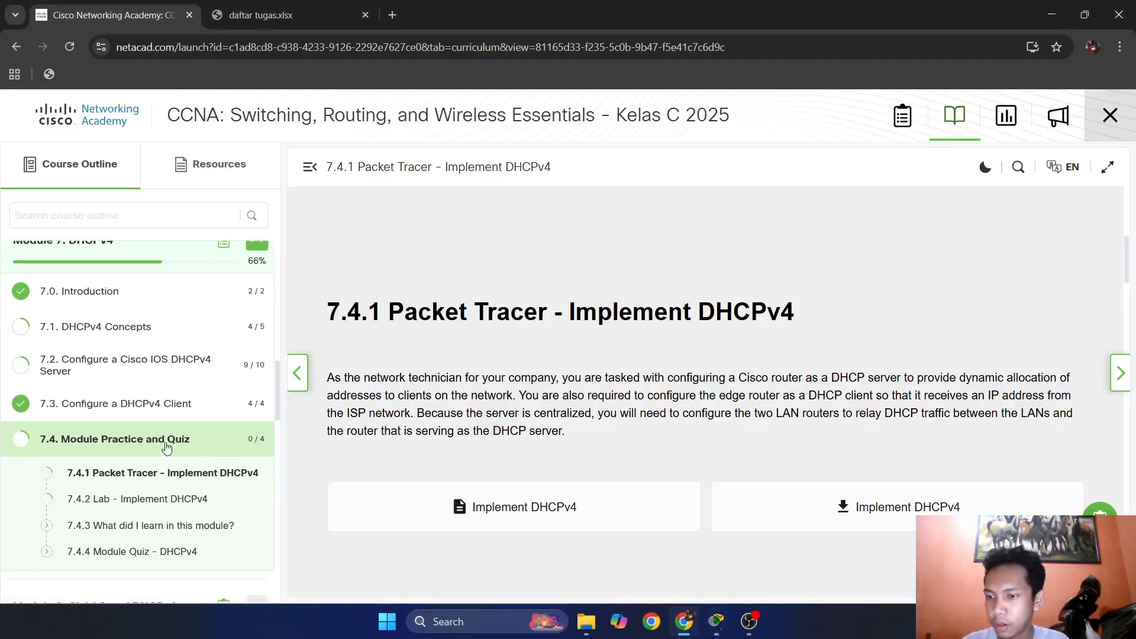
click(148, 329)
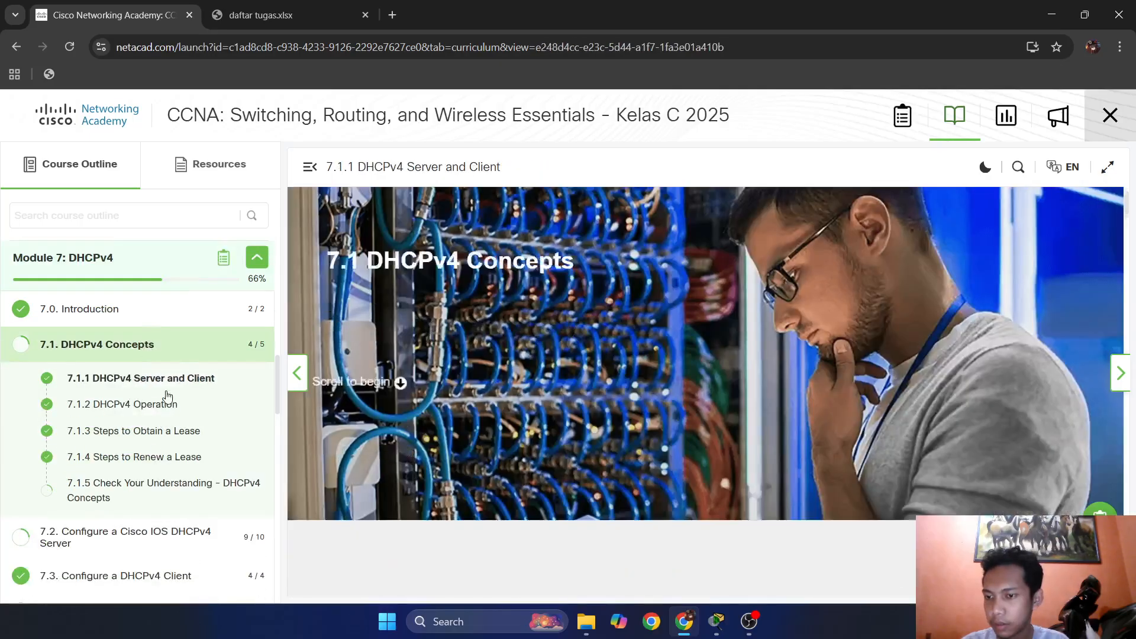
click(169, 405)
scroll(476, 391, down, 13)
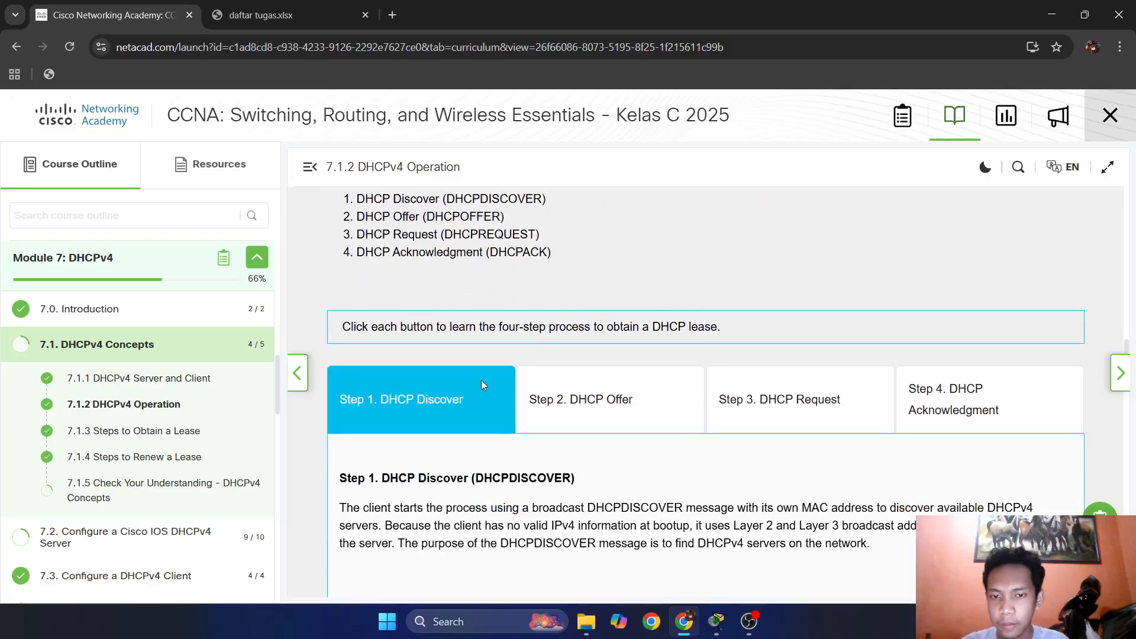
scroll(481, 380, down, 15)
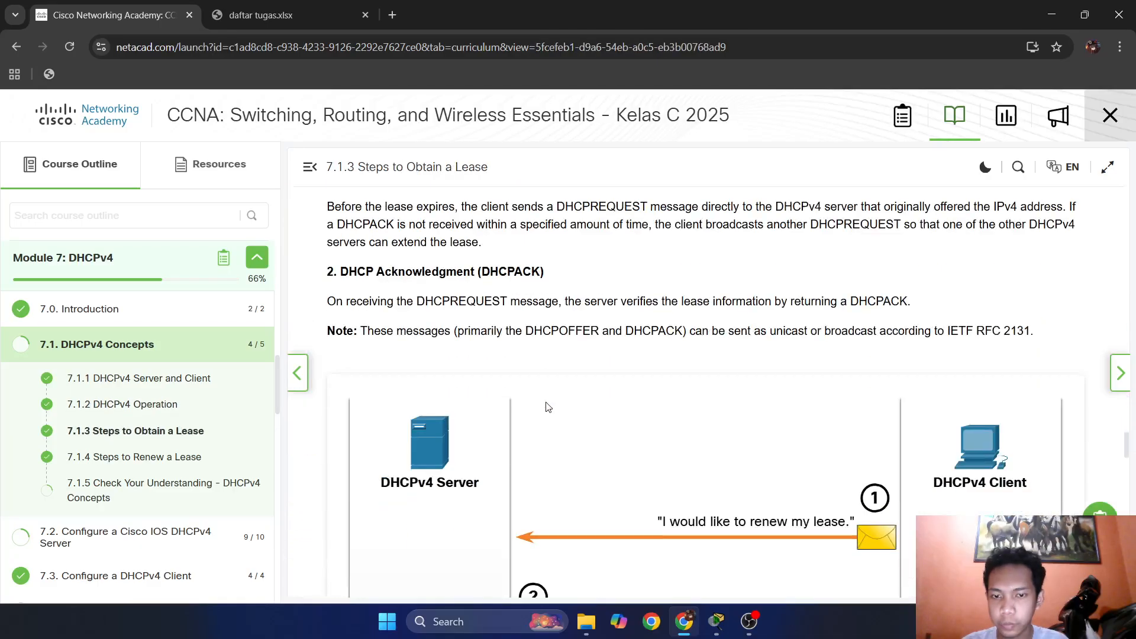
scroll(542, 404, down, 10)
scroll(133, 480, down, 4)
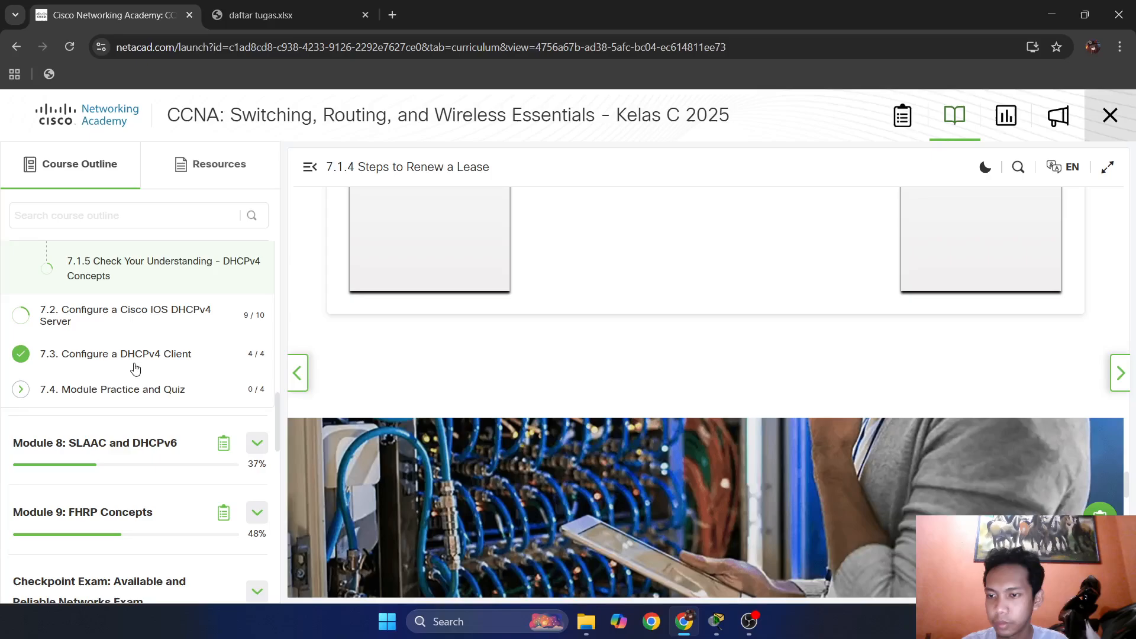
Open section 7.2 Configure a Cisco IOS DHCPv4 Server and find the command syntax for excluding IPv4 addresses.
click(134, 315)
drag(196, 316, 200, 316)
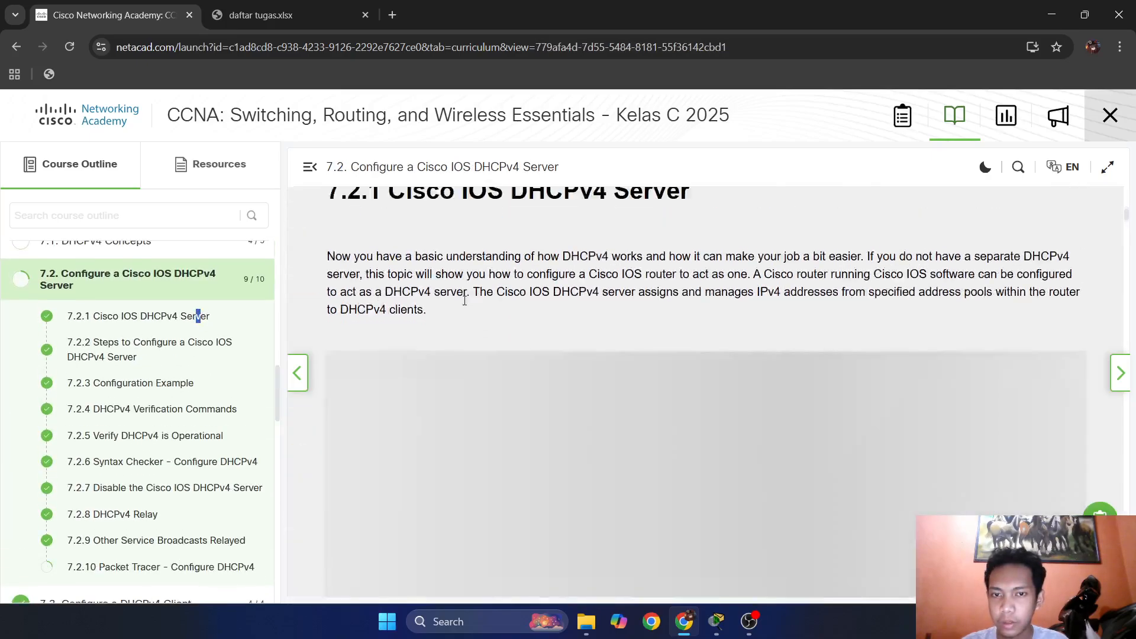
scroll(464, 301, down, 15)
scroll(686, 446, up, 5)
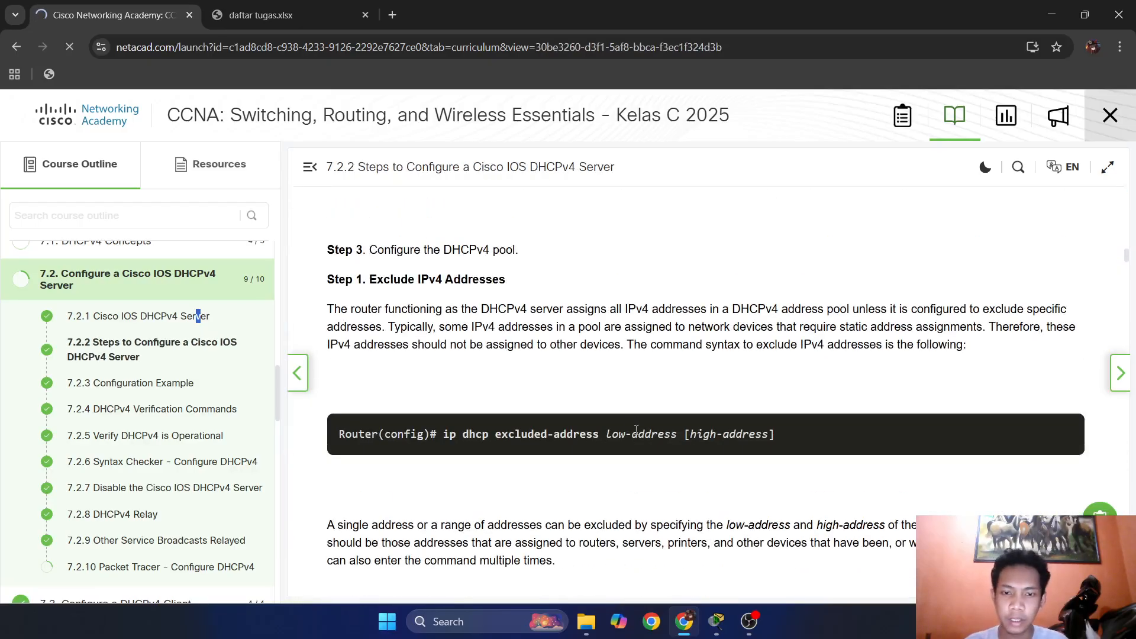
Recheck the steps and the excluded-address syntax in section 7.2.2, and switch back to R2's command line in Packet Tracer.
scroll(638, 415, up, 5)
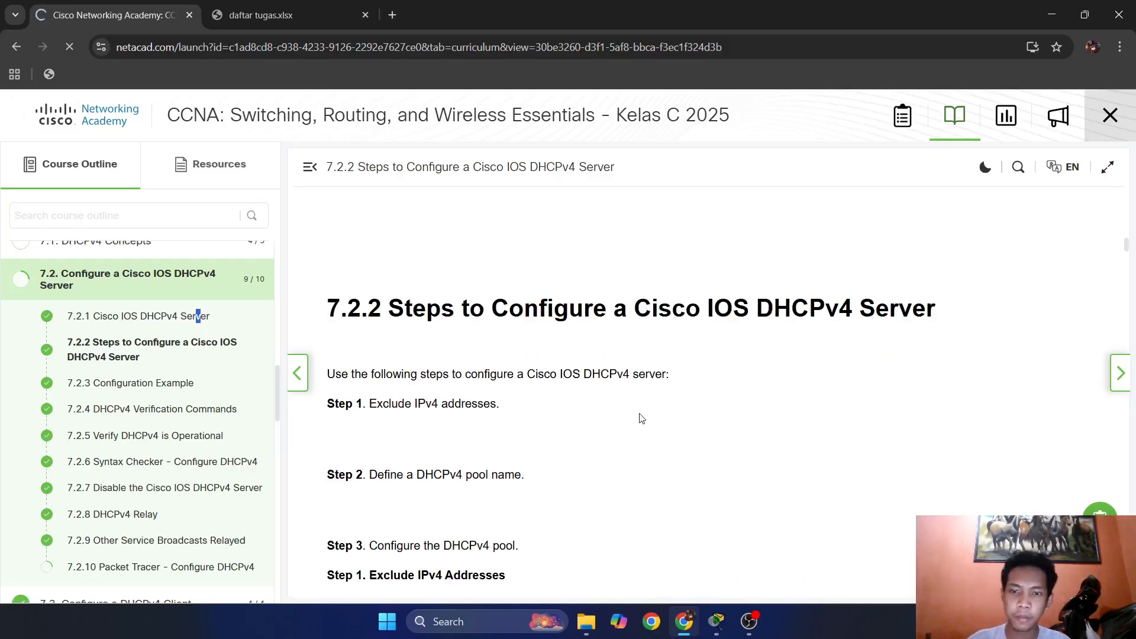
scroll(645, 414, down, 7)
key(alt+Tab)
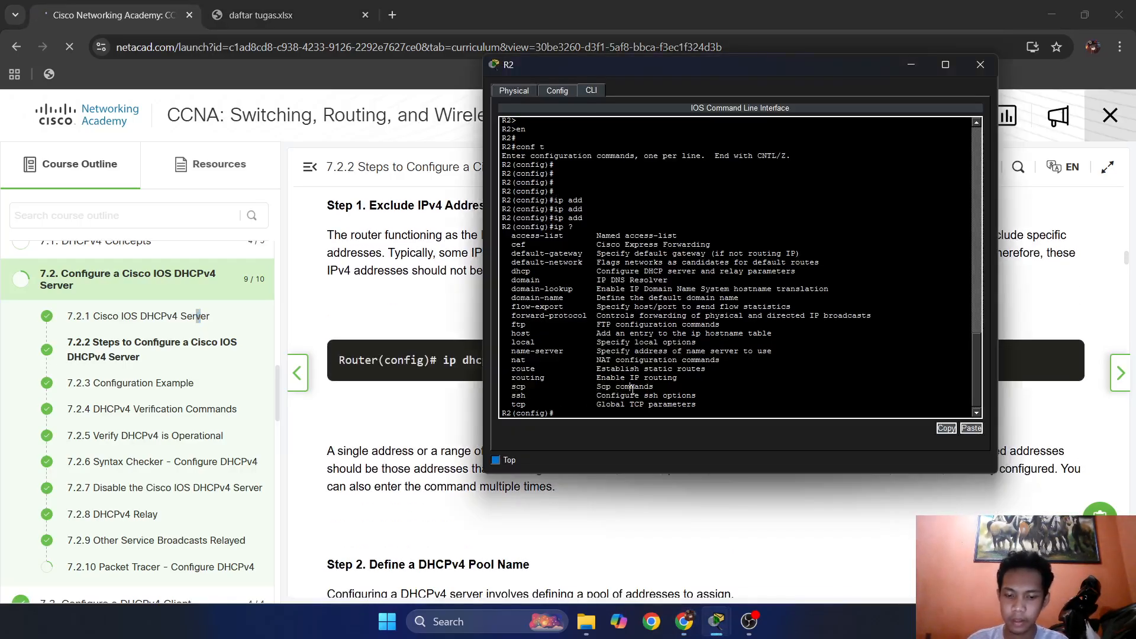
Autocomplete "ip dhcp excluded-address" in R2's global configuration mode and list its expected arguments with "?".
text(ip dh)
key(Tab)
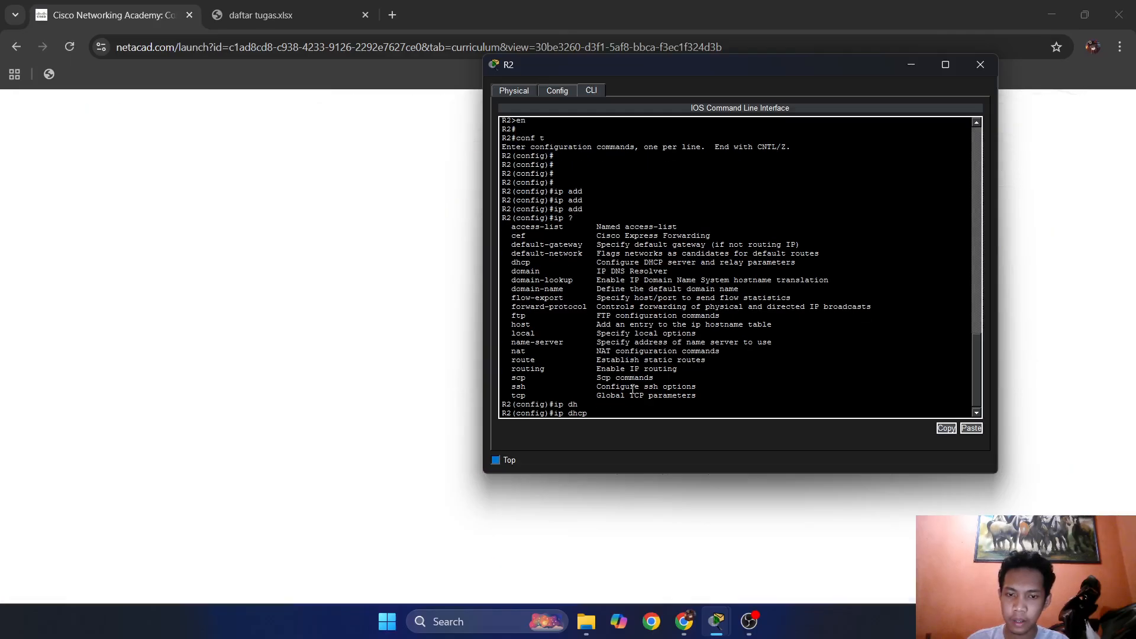
key(Tab)
key(Tab)
key(Tab)
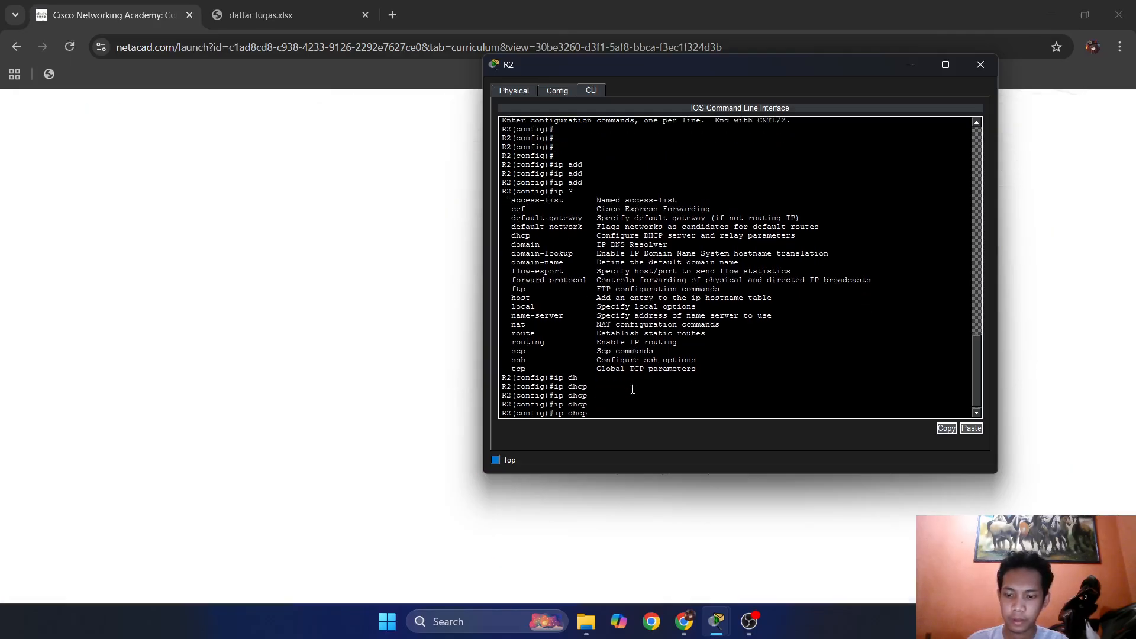
text(ex)
key(Tab)
key(Tab)
key(Tab)
key(Tab)
key(Tab)
key(Tab)
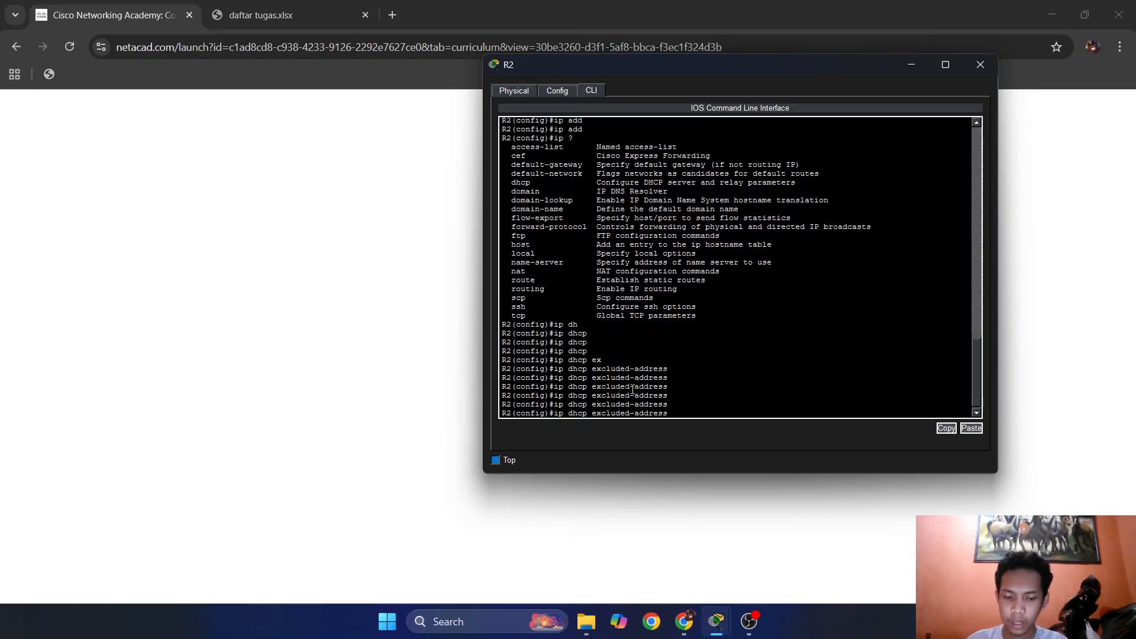
text(?)
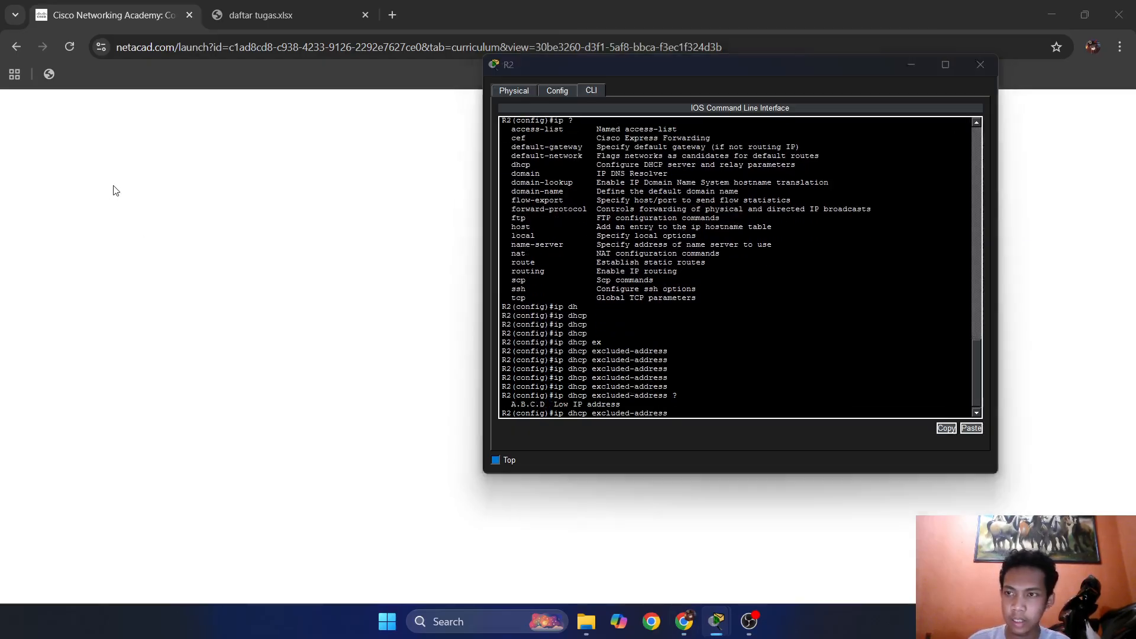
Try to reload the blank Networking Academy course page in Chrome.
click(70, 45)
click(76, 50)
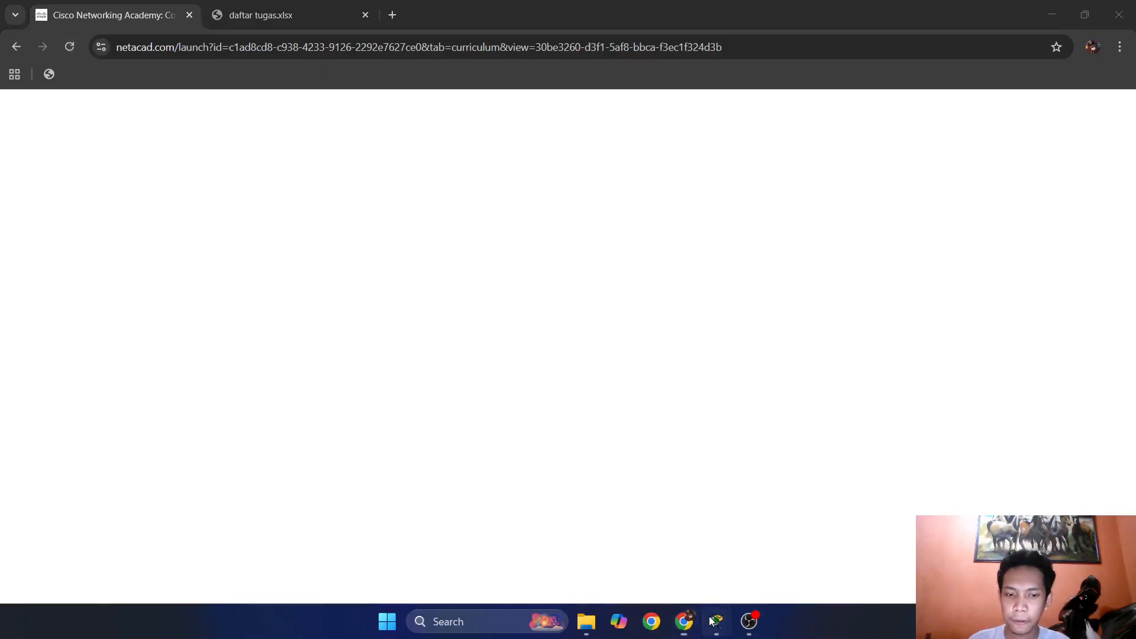
mouse_move(716, 622)
click(662, 552)
click(684, 621)
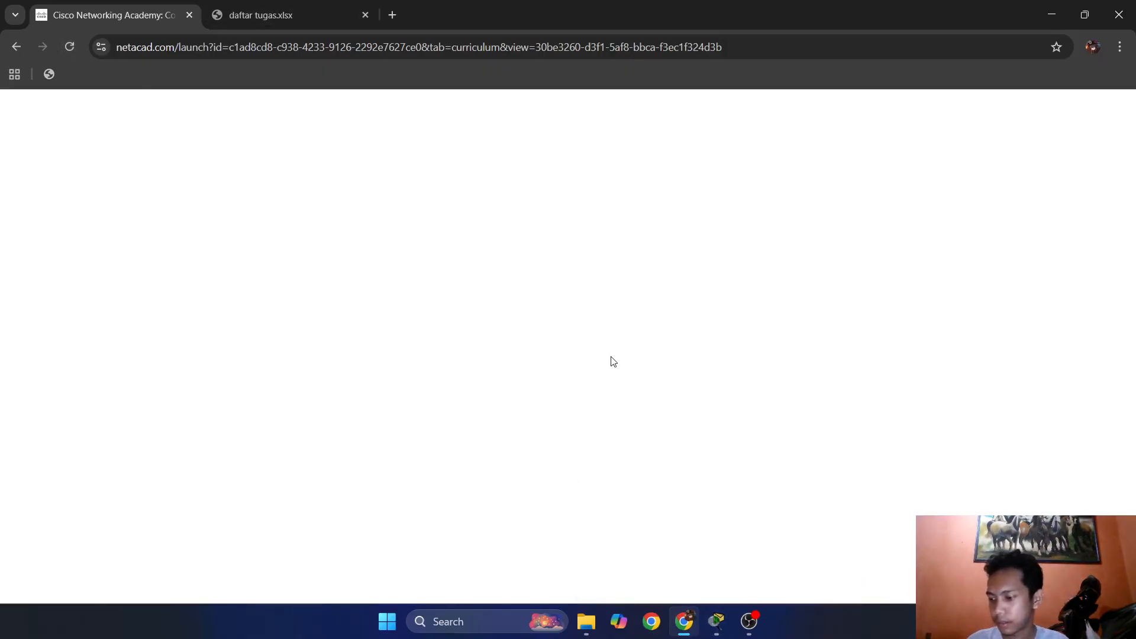
Switch to Packet Tracer and bring its main window with the addressing table and topology to the front.
mouse_move(716, 620)
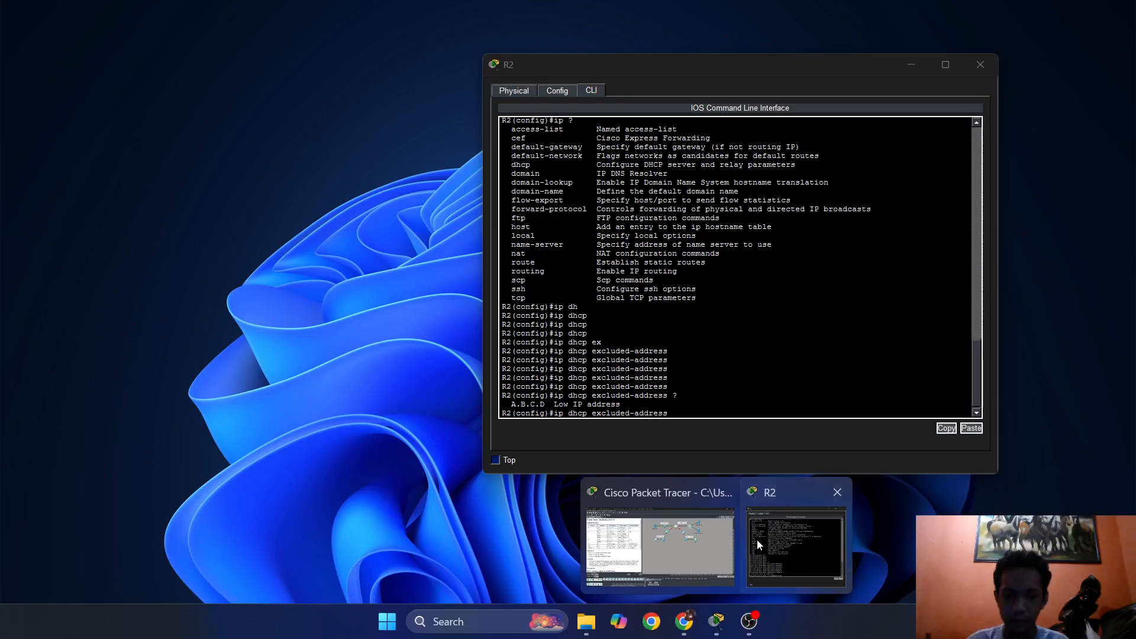
click(757, 538)
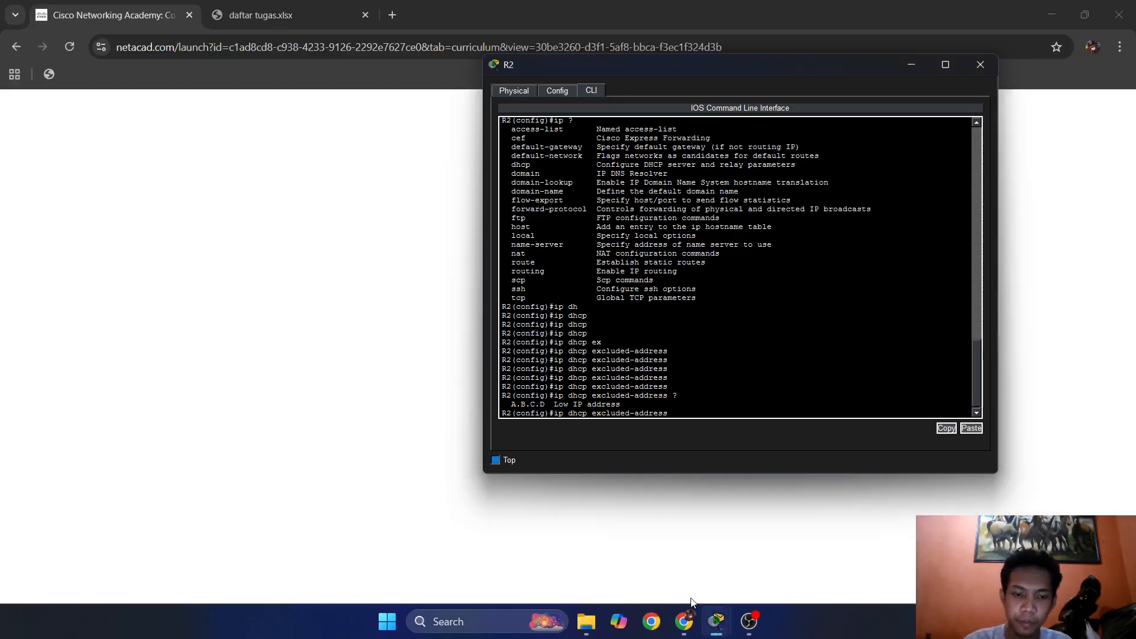
click(717, 620)
mouse_move(717, 620)
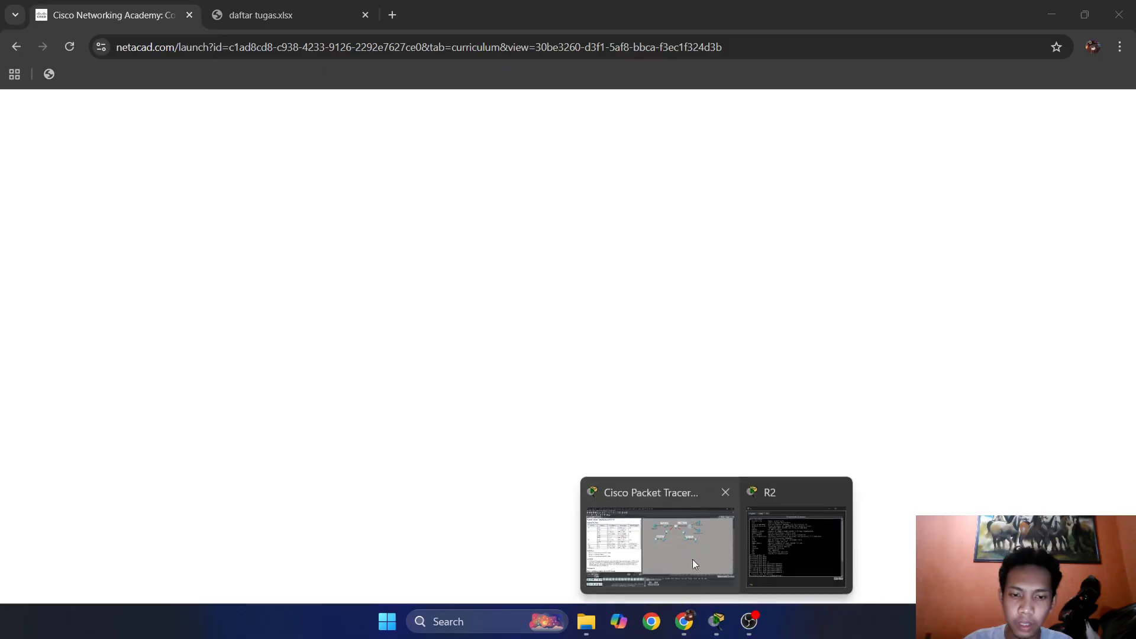
click(658, 545)
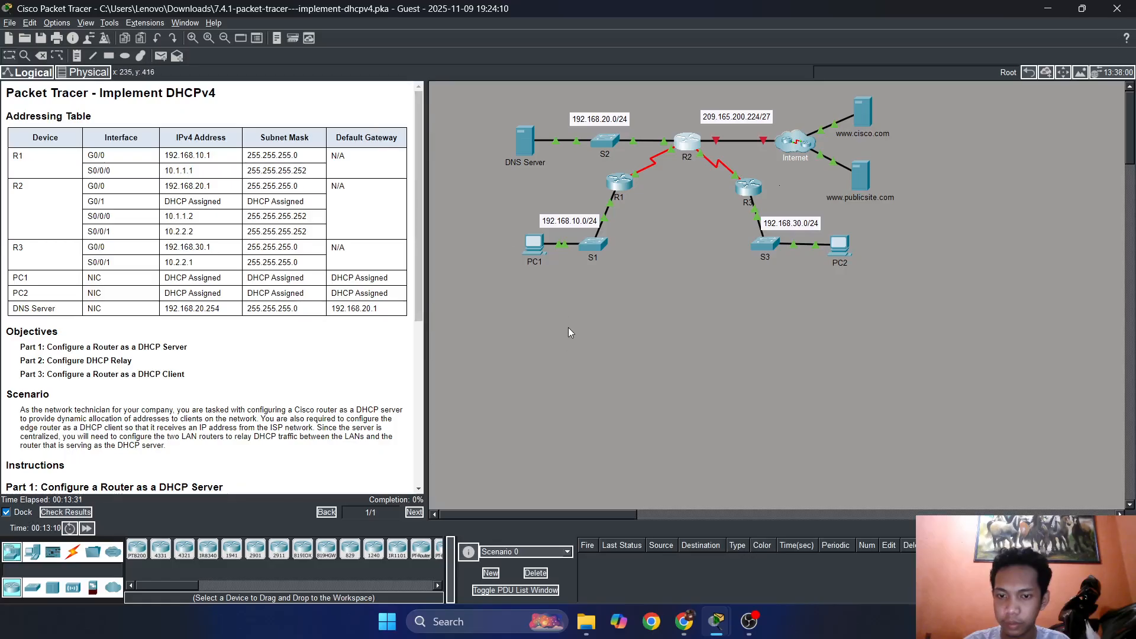
mouse_move(715, 623)
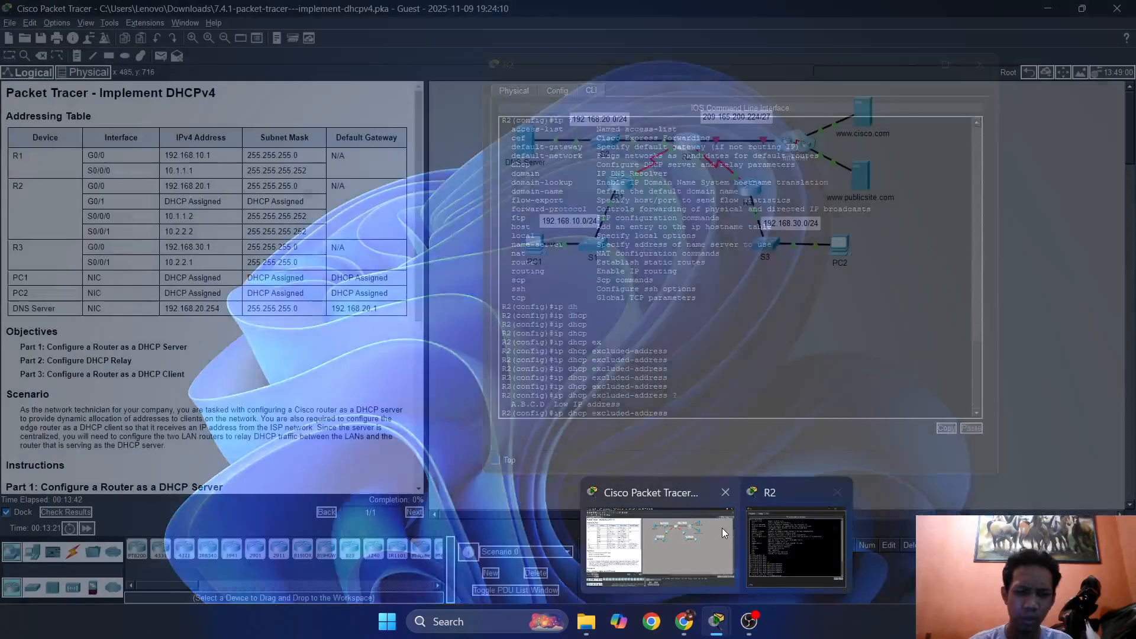
click(721, 527)
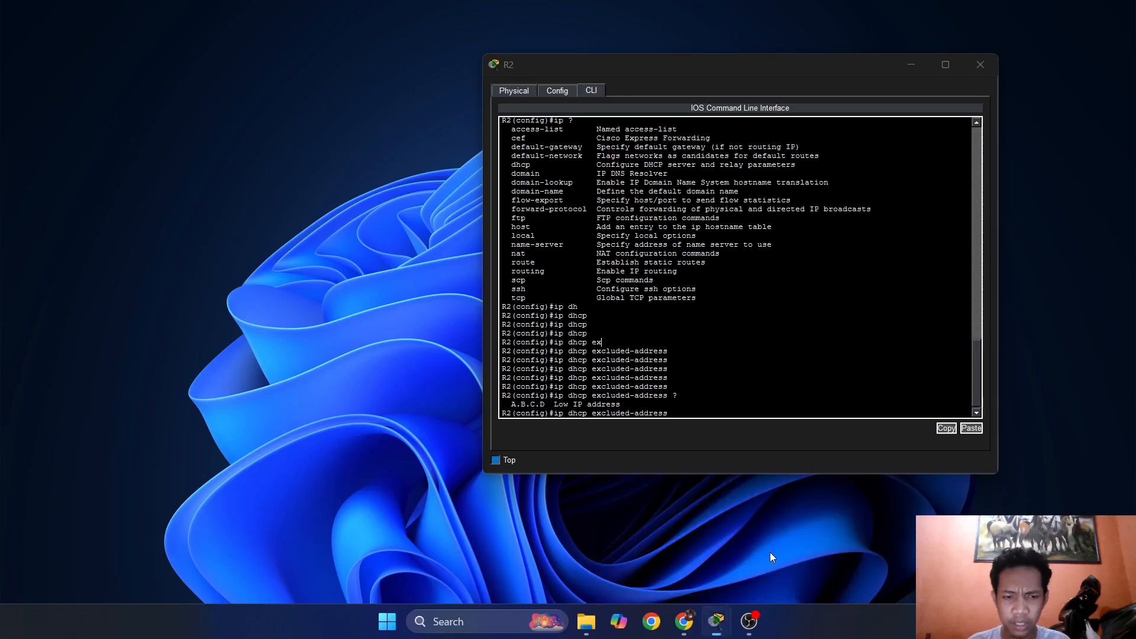
click(770, 552)
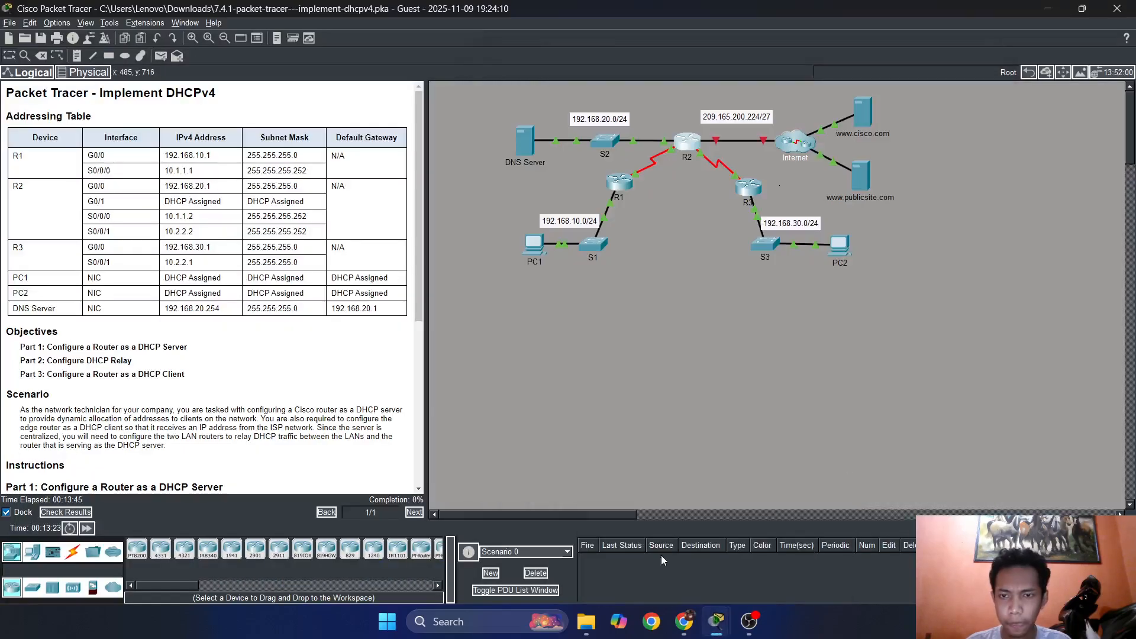
Reload the course page in Chrome once more, and return to R2's command line, placed beside the Packet Tracer instructions.
click(684, 621)
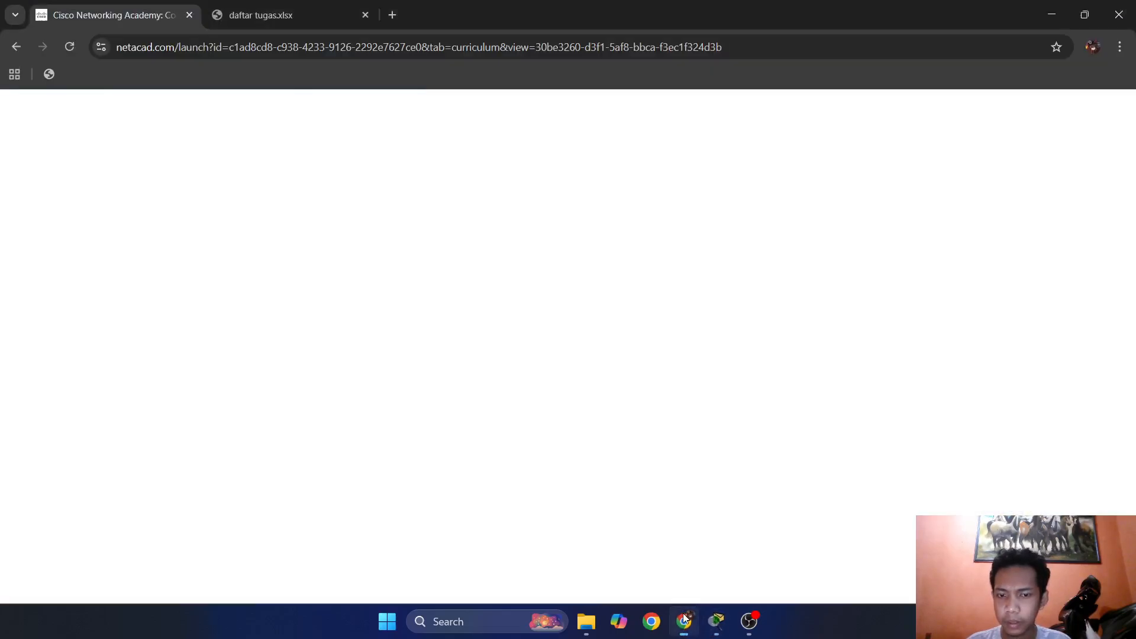
click(69, 47)
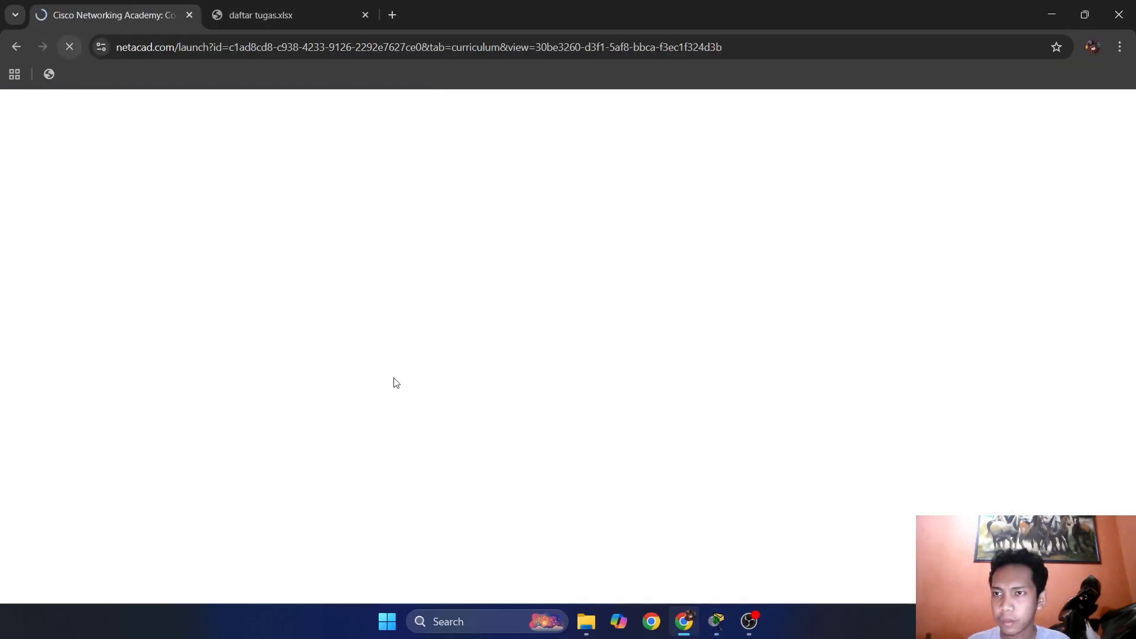
click(723, 629)
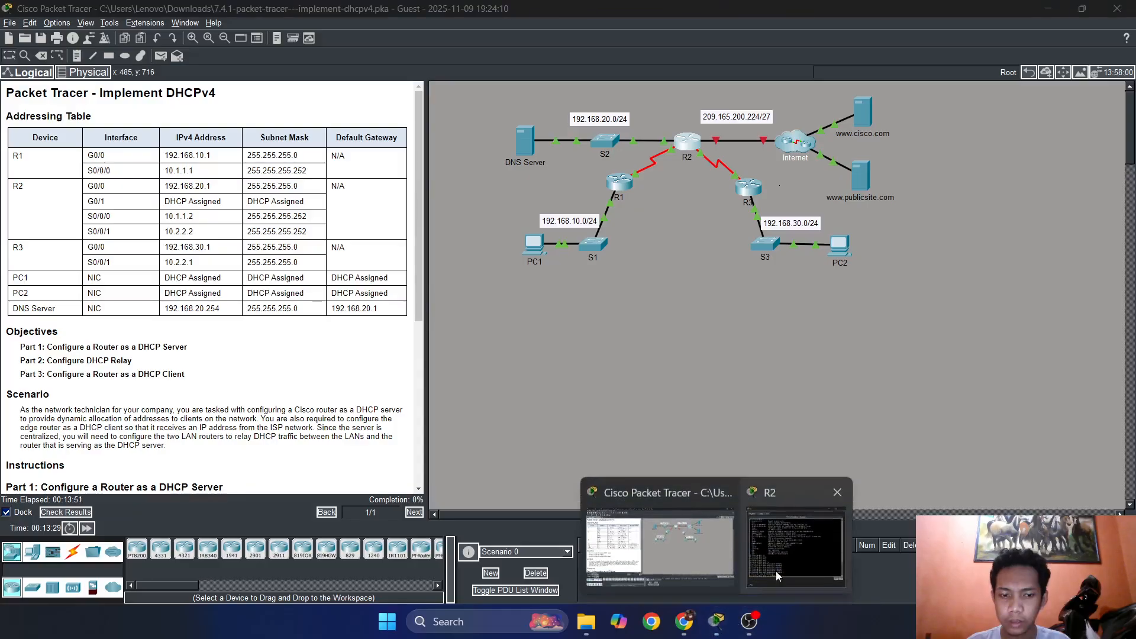
click(779, 573)
drag(590, 72, 611, 78)
click(889, 369)
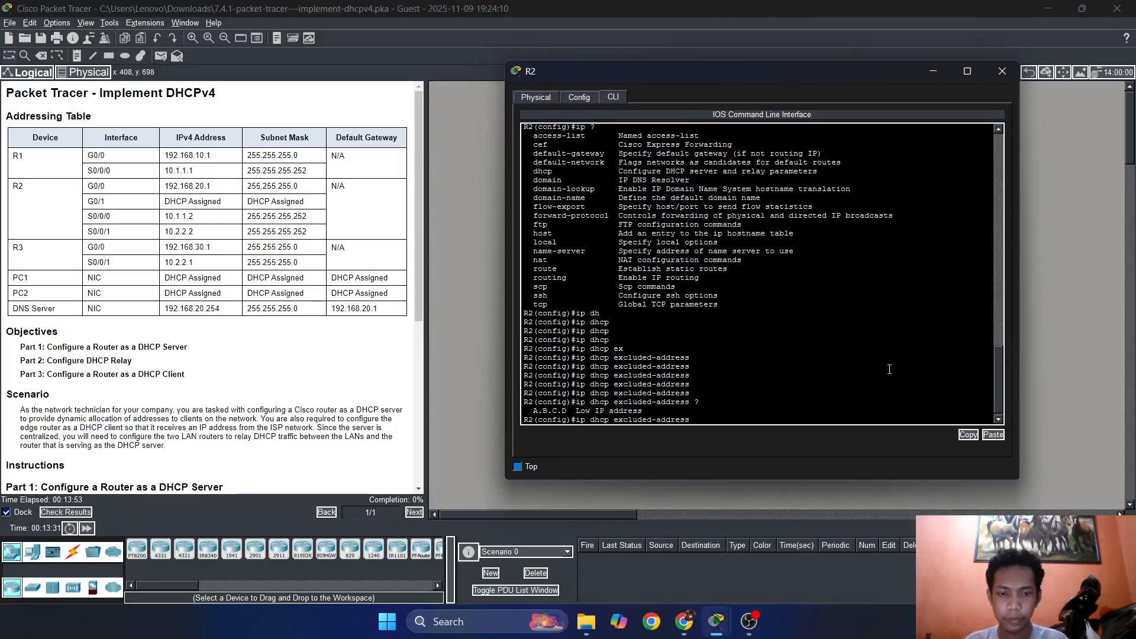
Clear the pending line at R2's configuration prompt and enter "ip dhcp excluded-address" afresh without an address.
key(BackSpace)
key(BackSpace)
key(BackSpace)
key(BackSpace)
key(BackSpace)
key(BackSpace)
key(BackSpace)
key(BackSpace)
key(BackSpace)
key(BackSpace)
key(BackSpace)
key(BackSpace)
key(BackSpace)
key(BackSpace)
key(BackSpace)
key(BackSpace)
key(BackSpace)
key(BackSpace)
key(BackSpace)
key(BackSpace)
text(ig)#i)
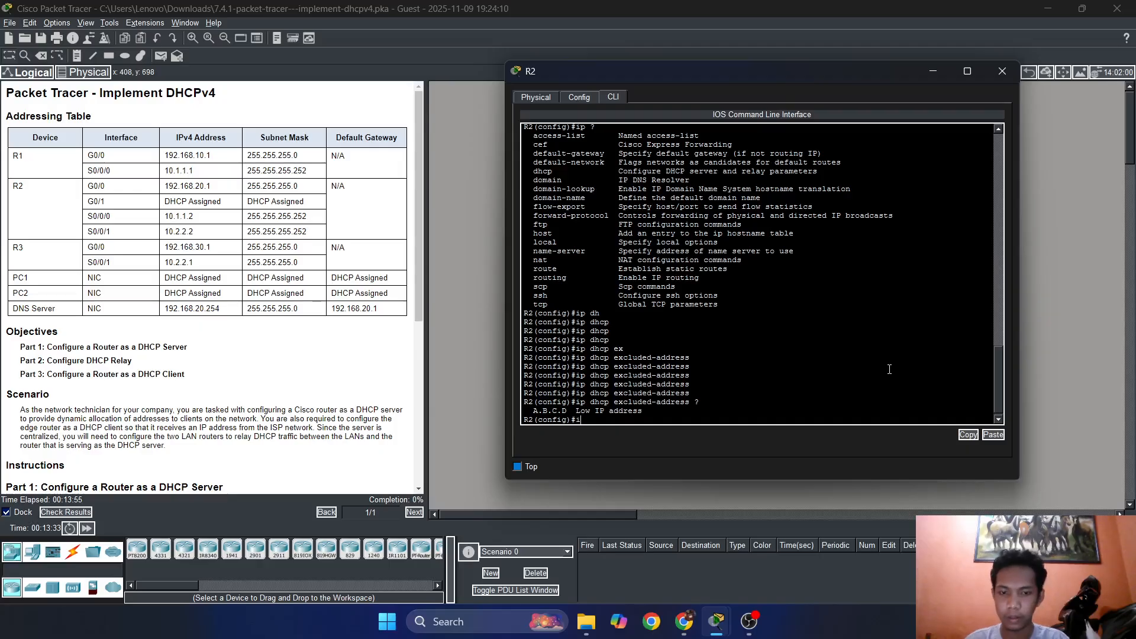
text(p dh)
key(Tab)
text(e)
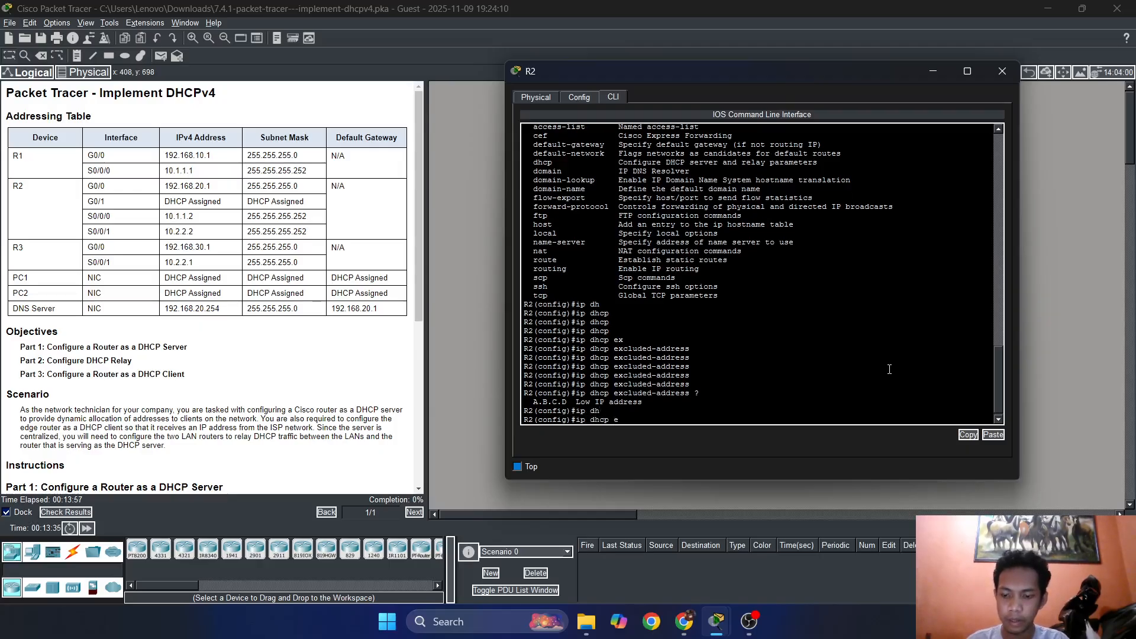
text(x)
key(Tab)
Examine the Step 1 excluded-address instructions and the addressing table to determine which R1 and R3 LAN addresses to exclude.
scroll(258, 397, down, 3)
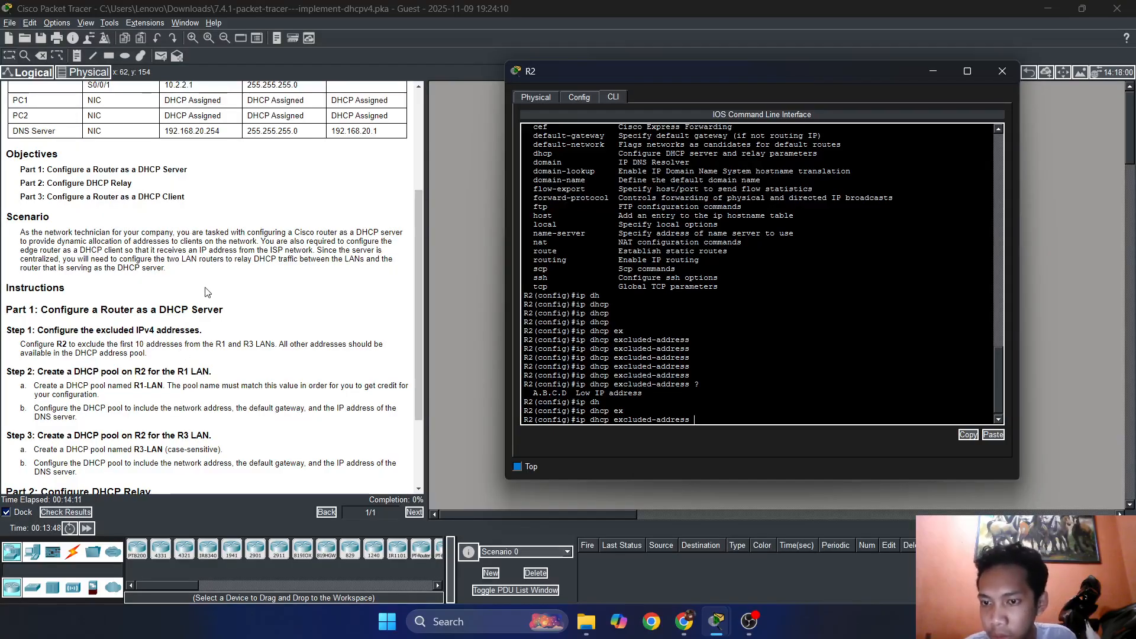
scroll(261, 284, up, 5)
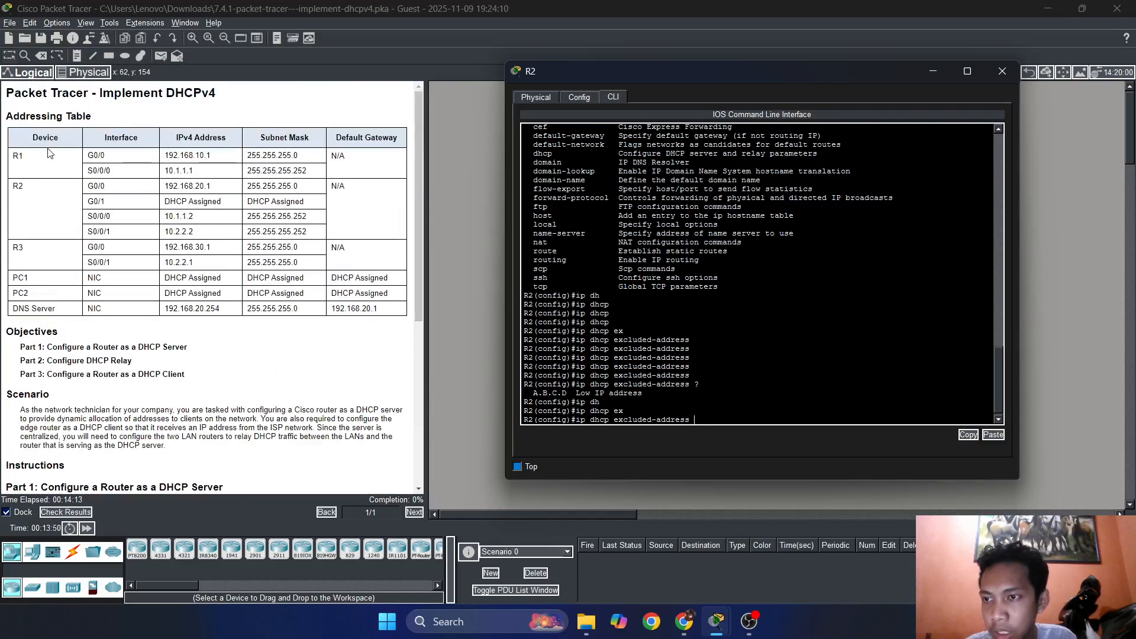
drag(594, 72, 581, 121)
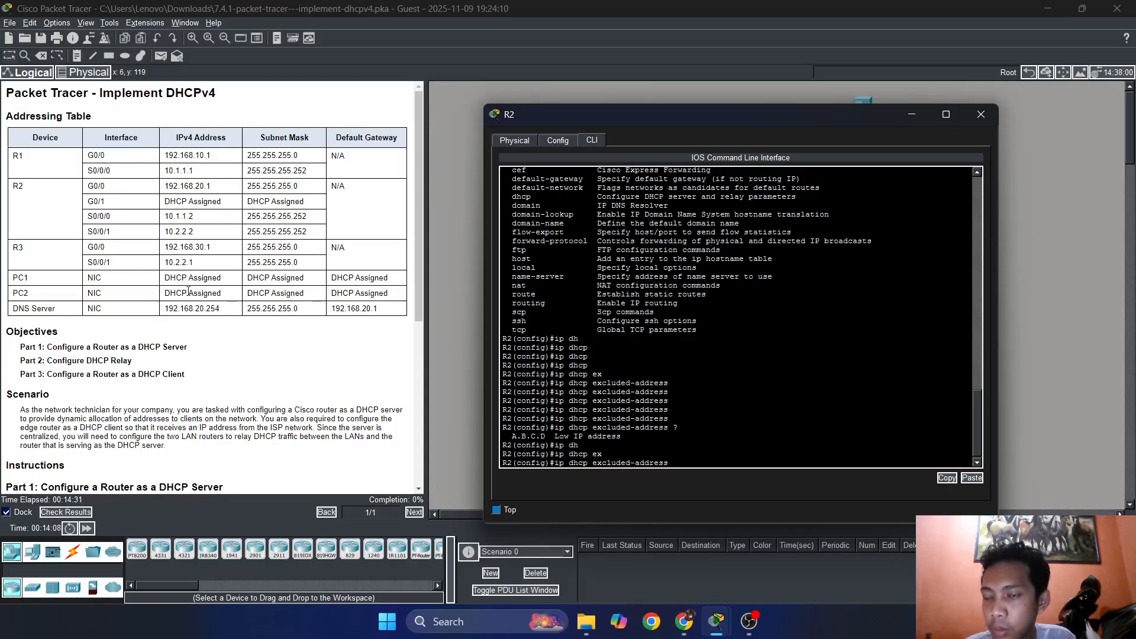
scroll(214, 293, down, 4)
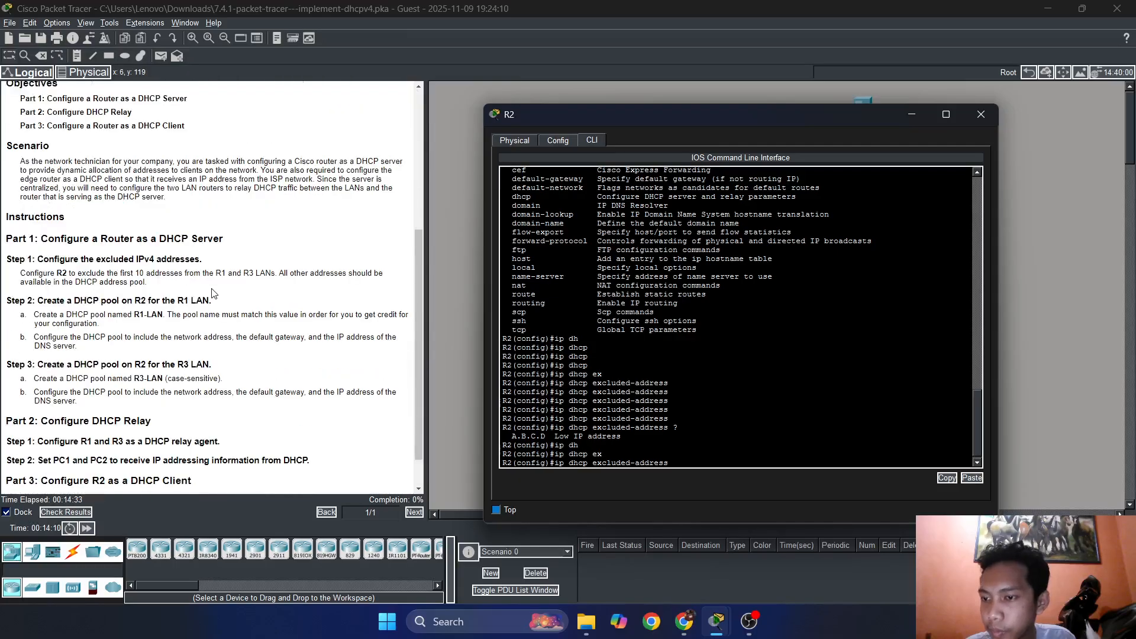
scroll(214, 294, down, 1)
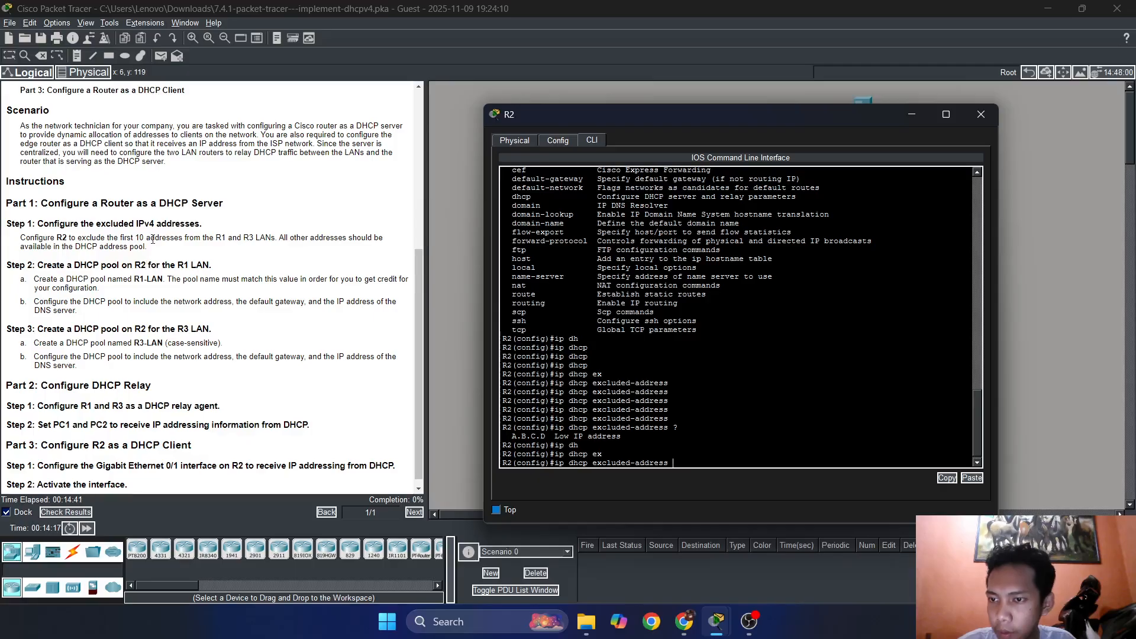
scroll(172, 252, up, 3)
scroll(178, 258, up, 2)
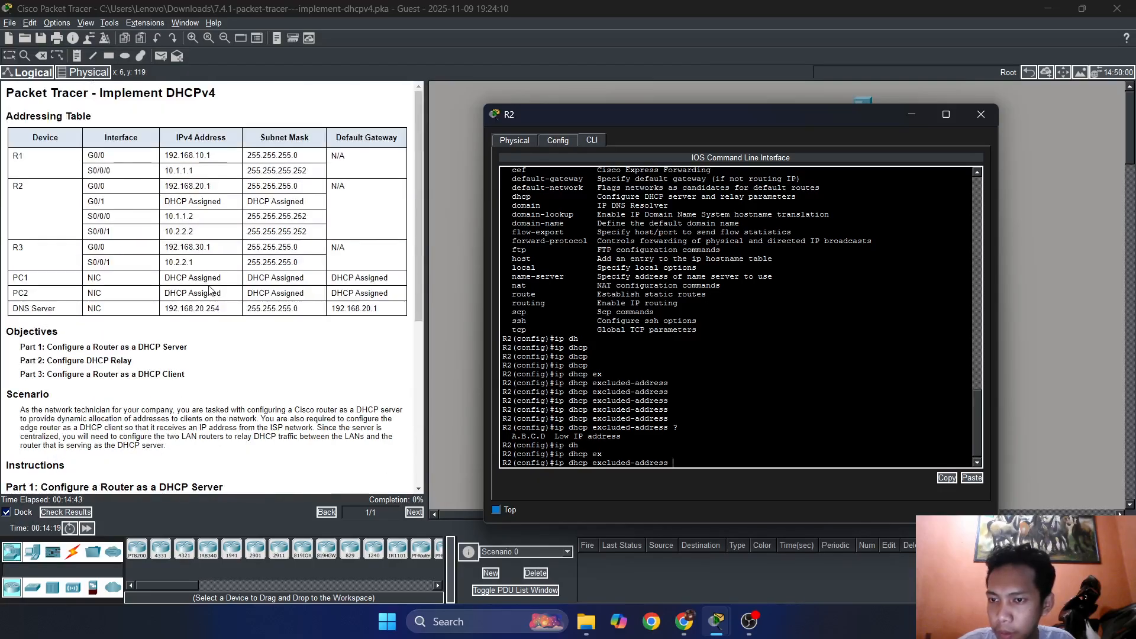
mouse_move(585, 104)
mouse_down()
mouse_move(746, 321)
mouse_move(591, 198)
mouse_move(574, 120)
mouse_up()
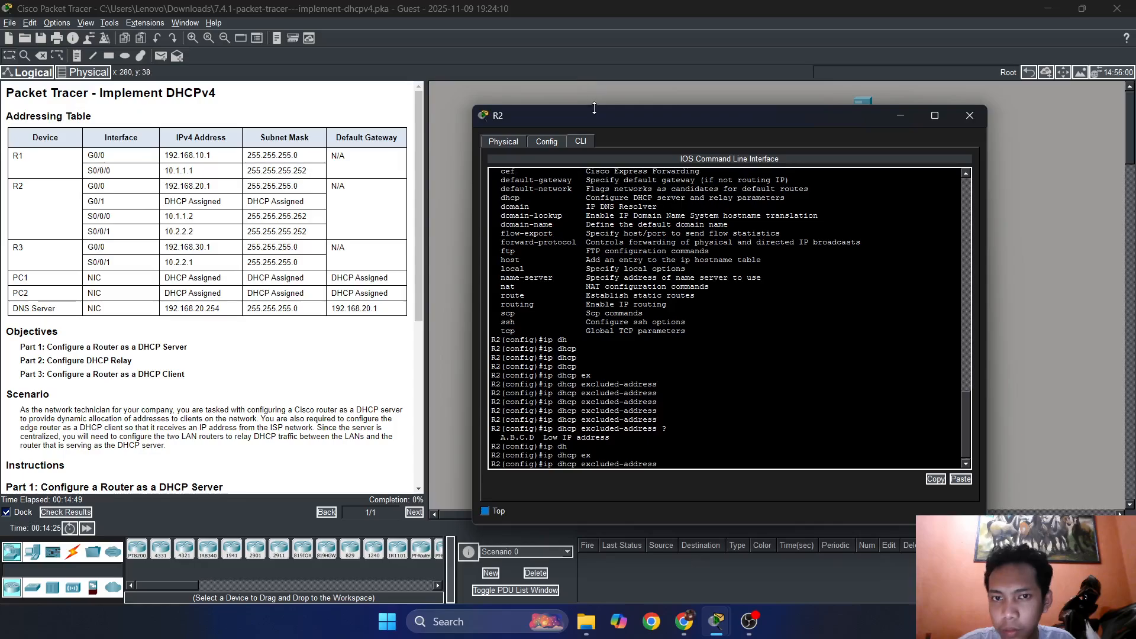
drag(593, 111, 560, 102)
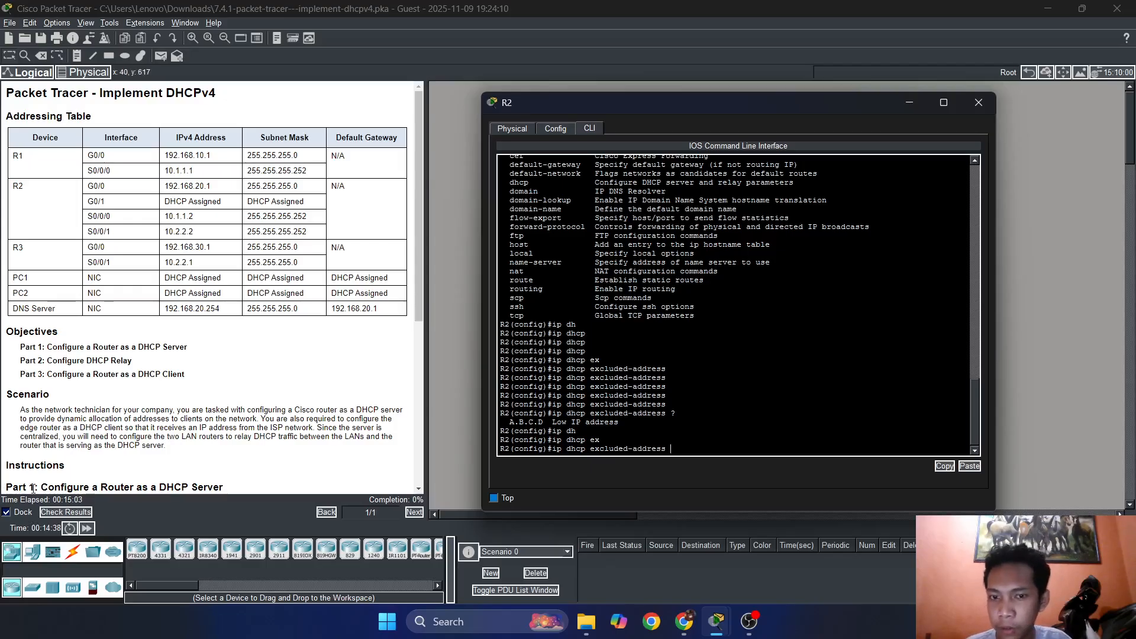
scroll(265, 408, down, 4)
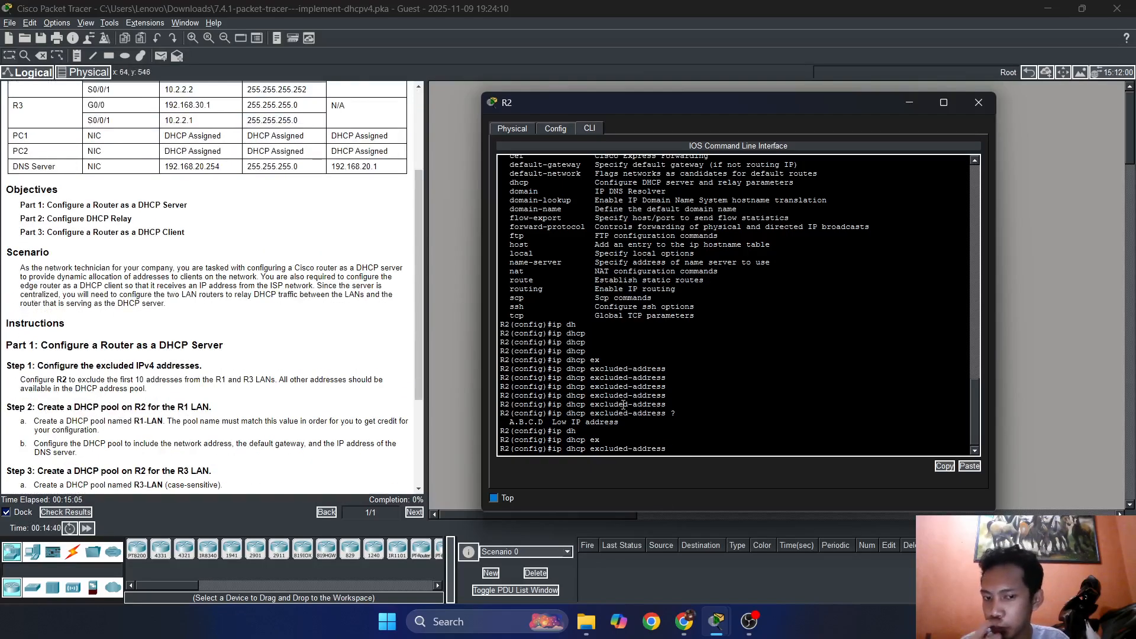
mouse_move(754, 110)
mouse_down()
mouse_move(747, 349)
mouse_move(757, 111)
mouse_up()
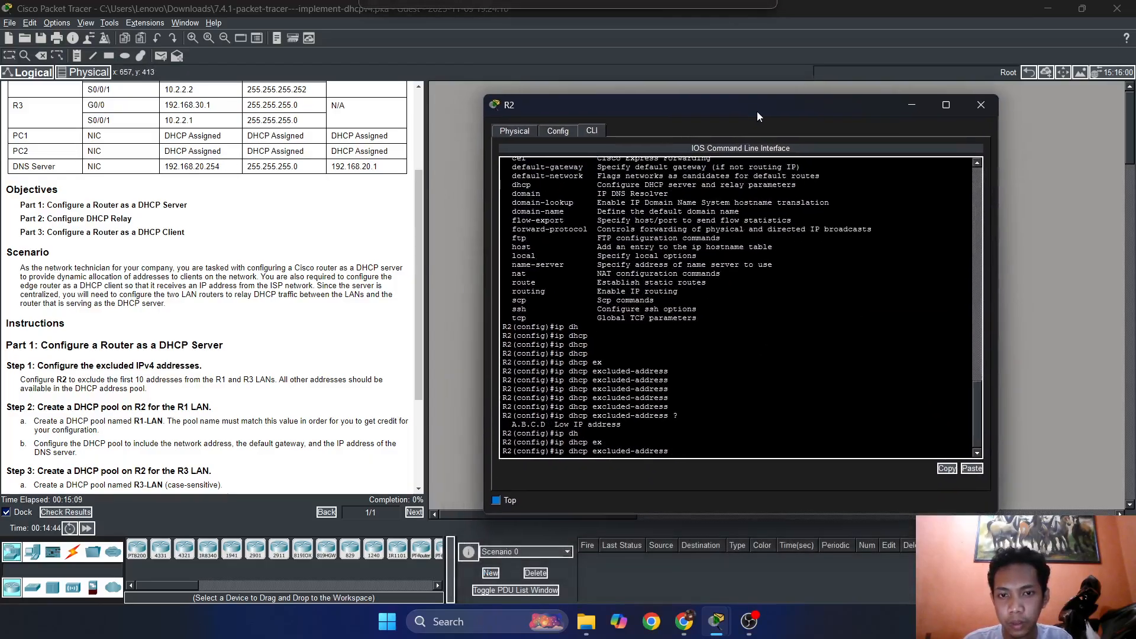
scroll(349, 310, up, 4)
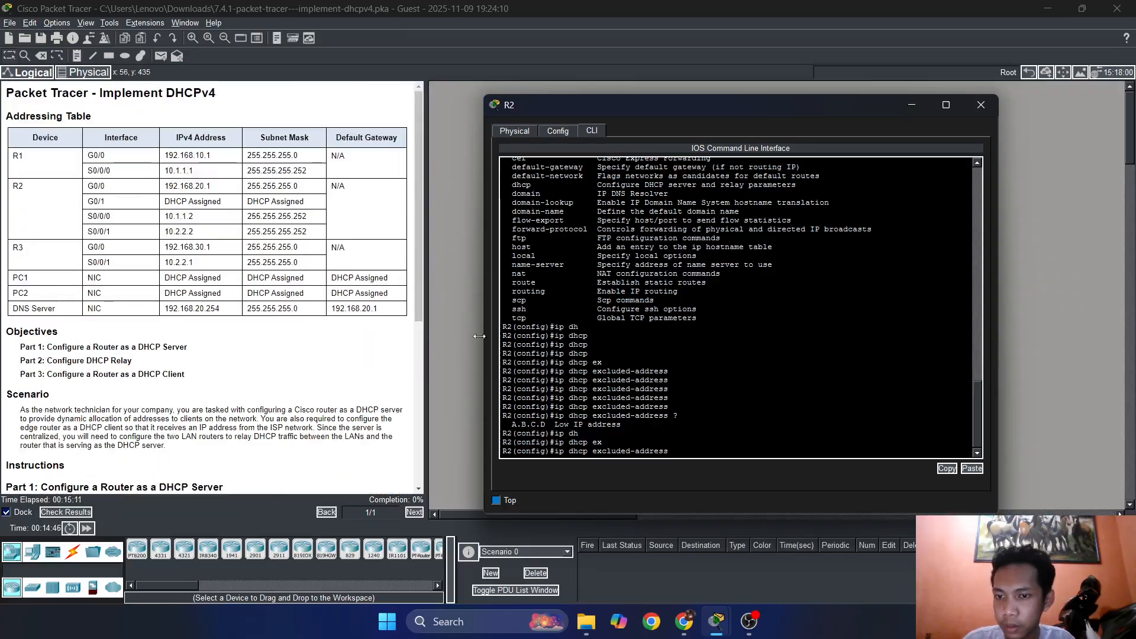
Exclude addresses 192.168.10.1 through 192.168.10.10 of the R1 LAN from R2's DHCP server.
drag(584, 110, 733, 86)
text(192.168.10.)
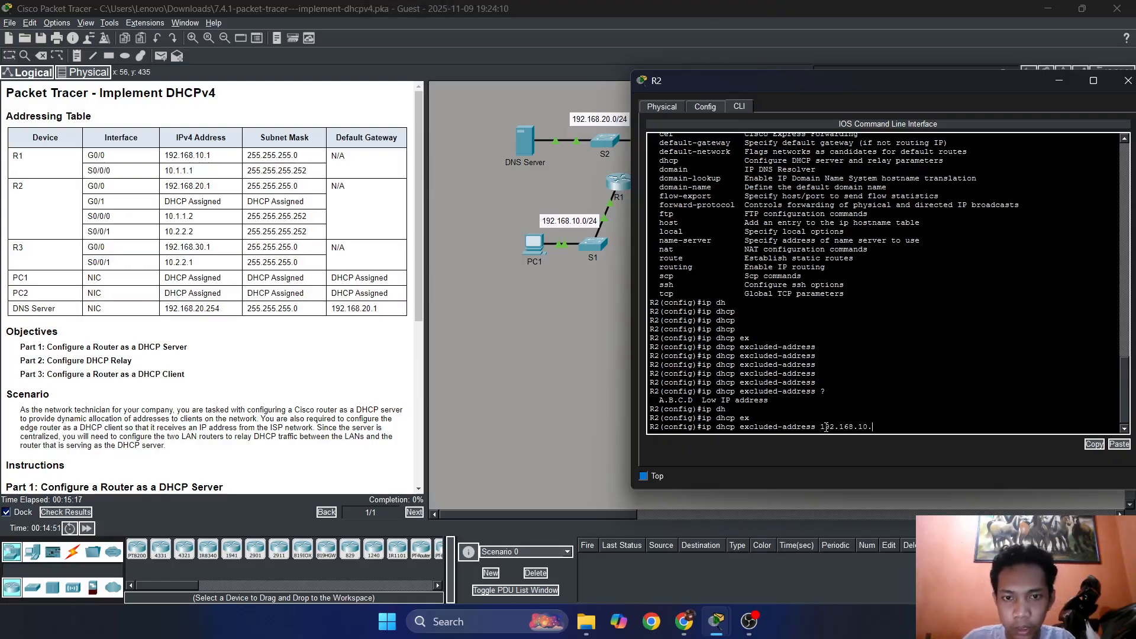
text(1 )
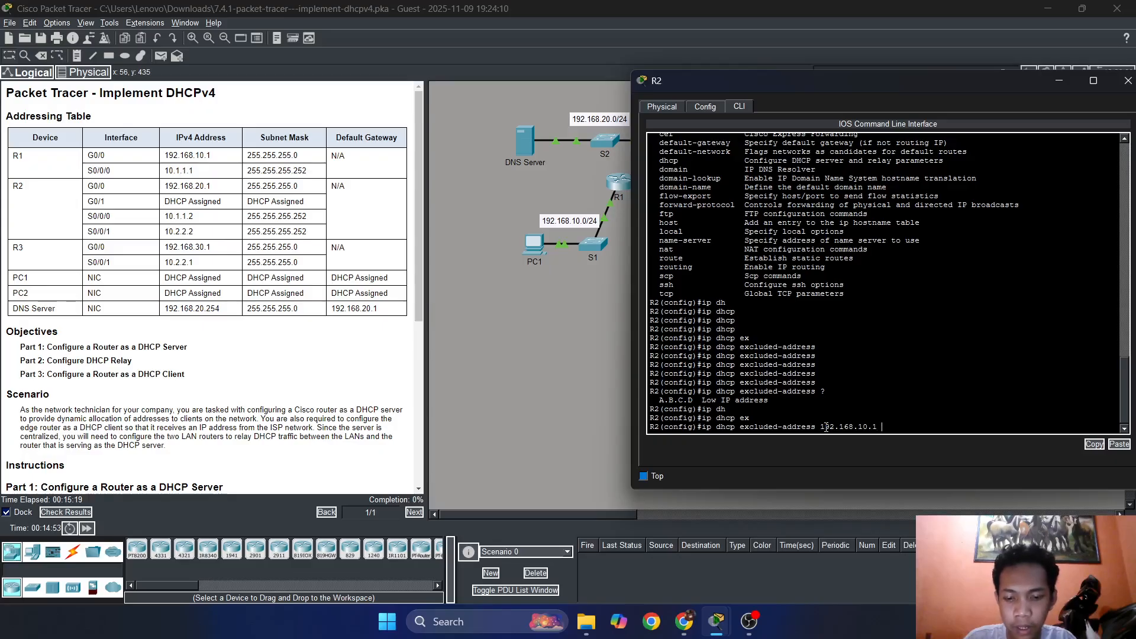
text(192.168.)
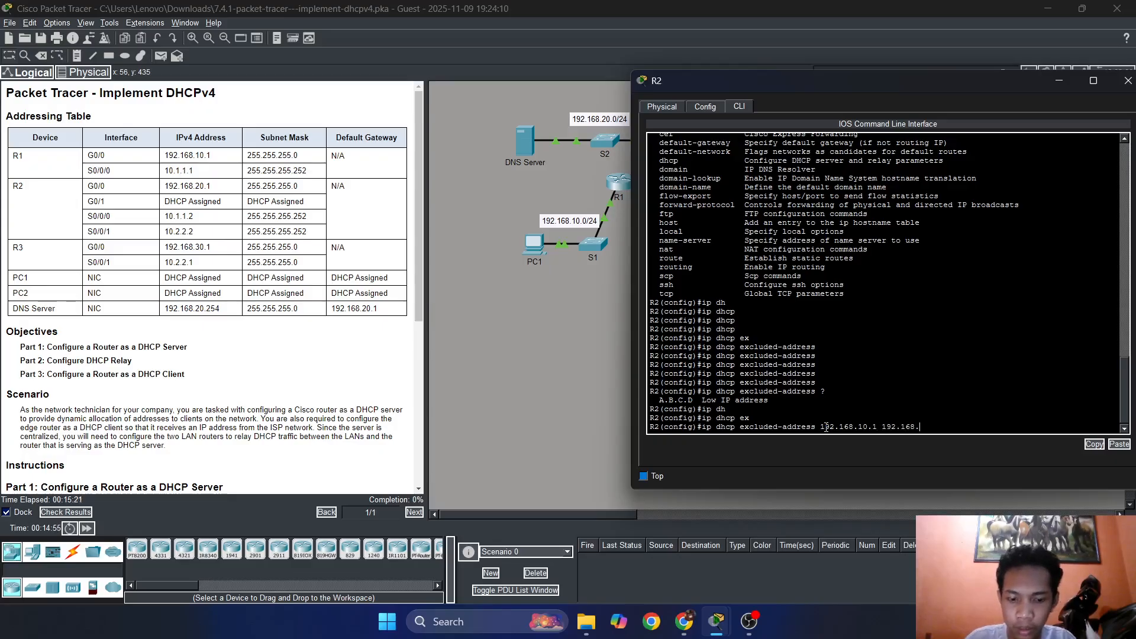
text(10.10)
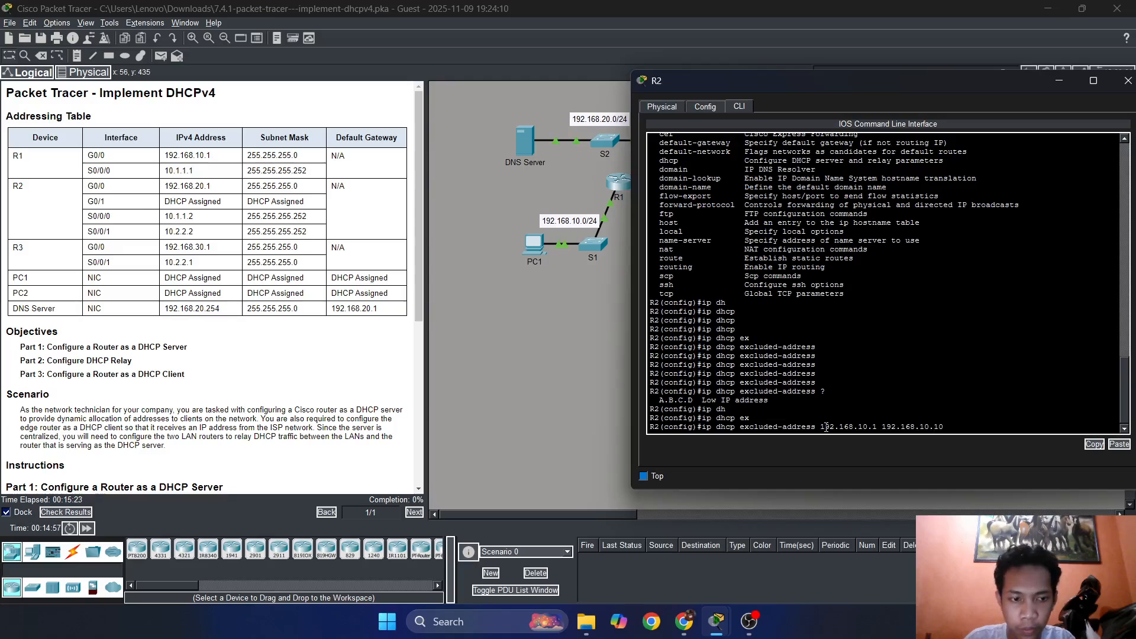
key(Return)
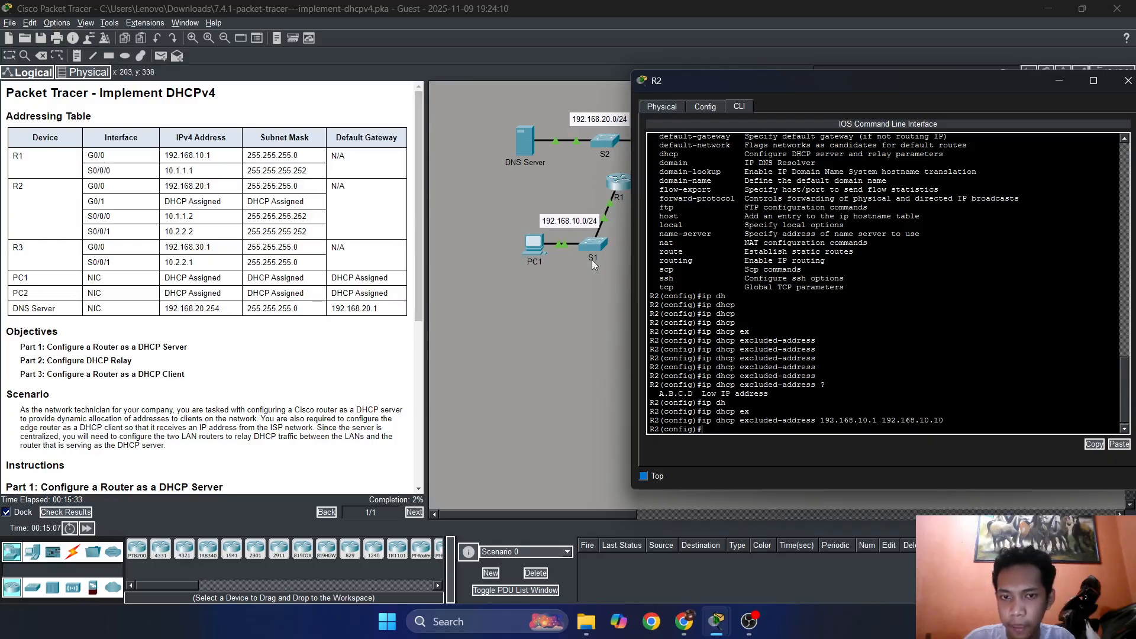
Reuse the previous exclusion command to exclude 192.168.30.1 through 192.168.30.10 of the R3 LAN on R2.
mouse_move(682, 84)
mouse_down()
mouse_move(766, 220)
mouse_move(953, 110)
mouse_move(564, 72)
mouse_move(700, 73)
mouse_move(667, 74)
mouse_up()
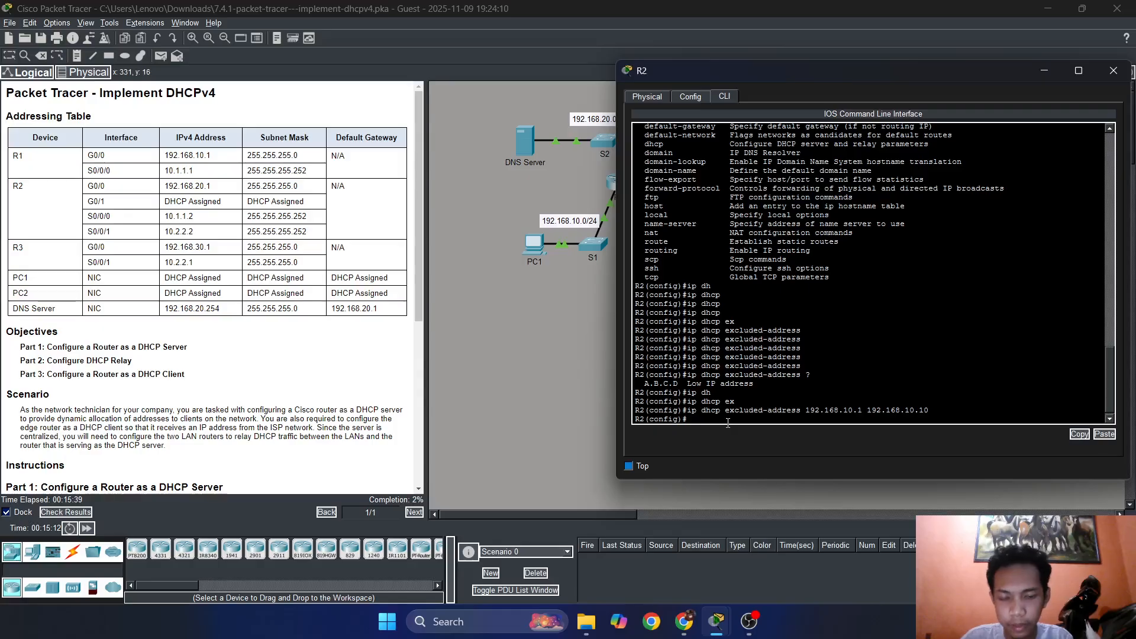
text(ip d)
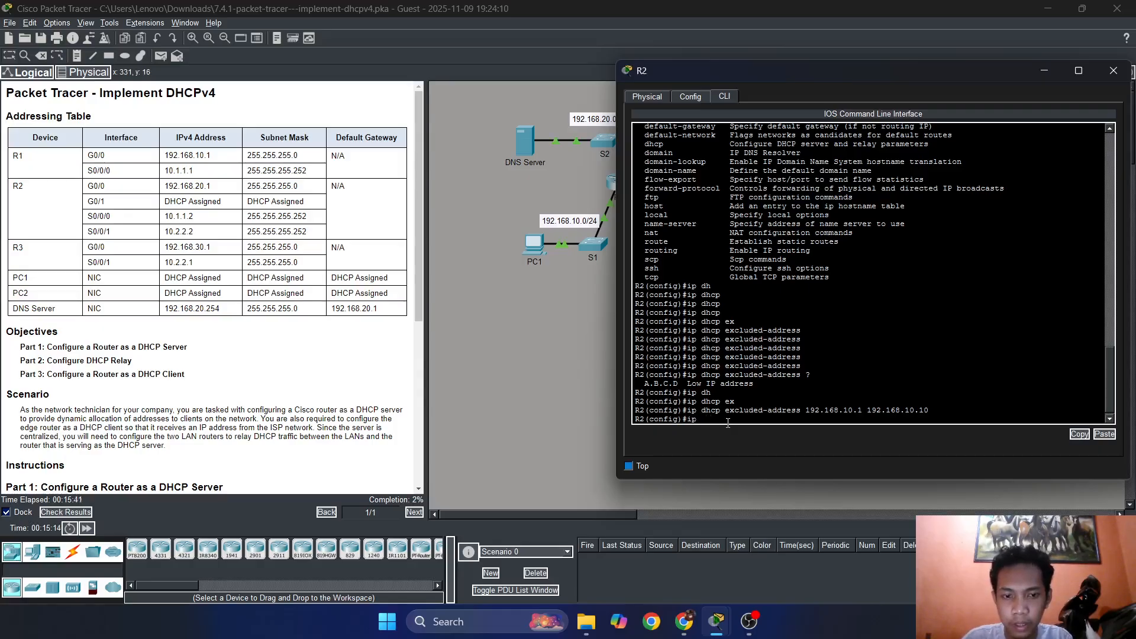
key(Up)
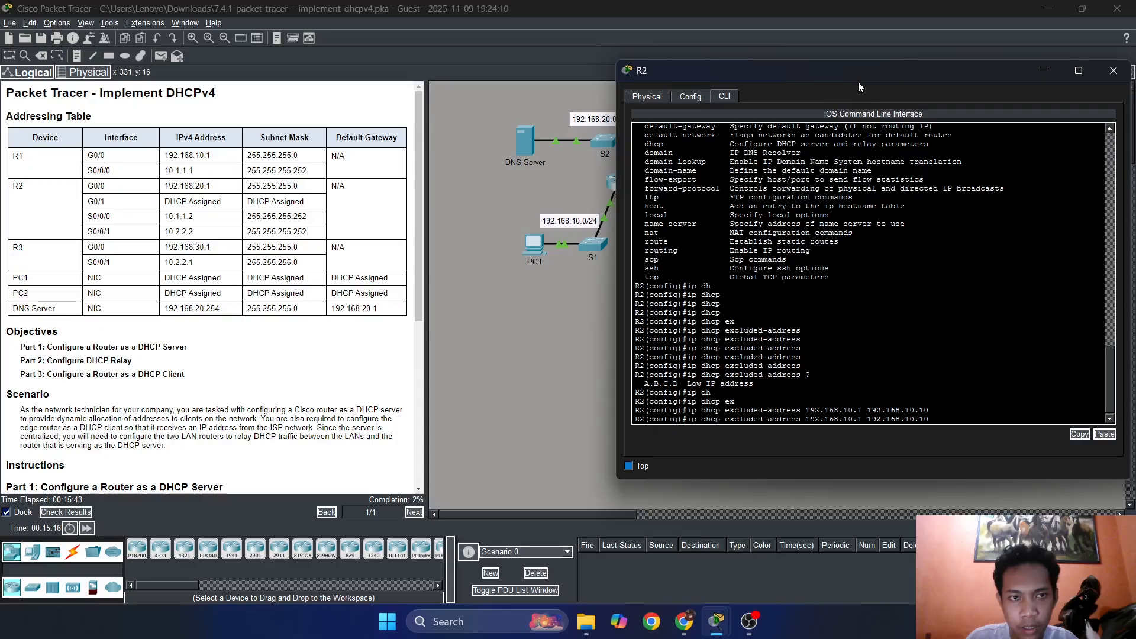
drag(856, 77, 441, 73)
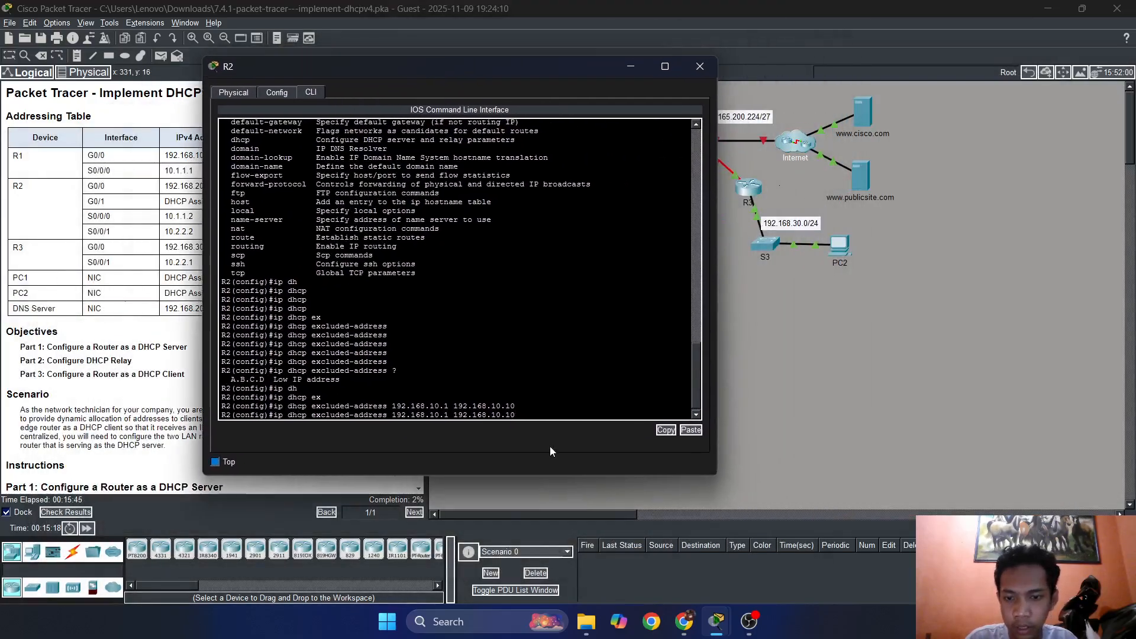
key(Left)
key(Left)
key(Left)
key(BackSpace)
key(BackSpace)
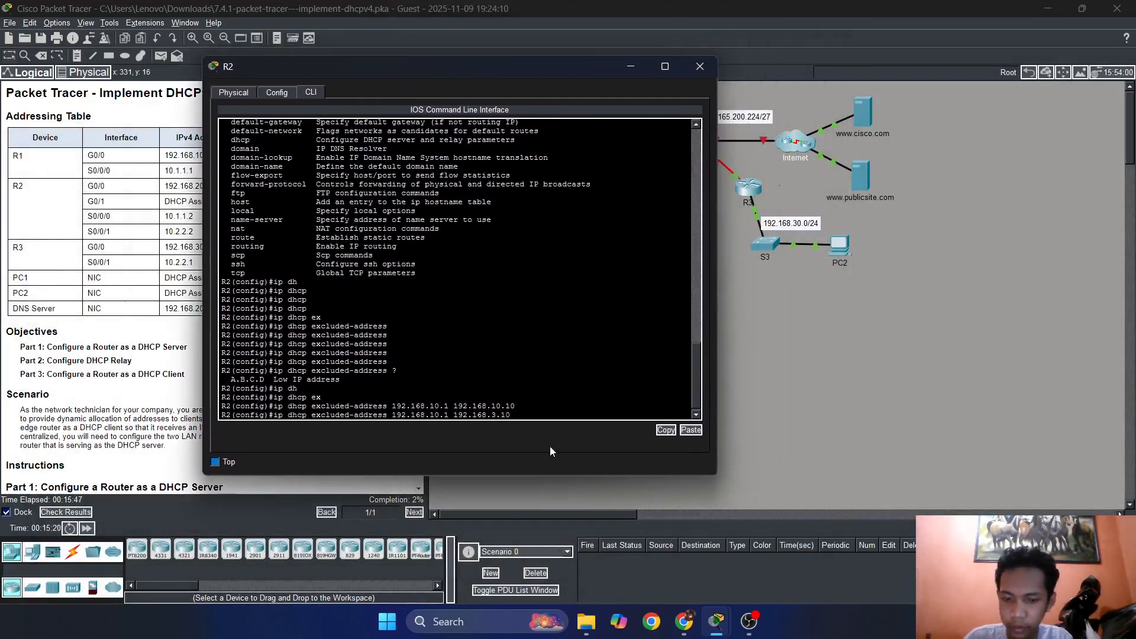
text(30)
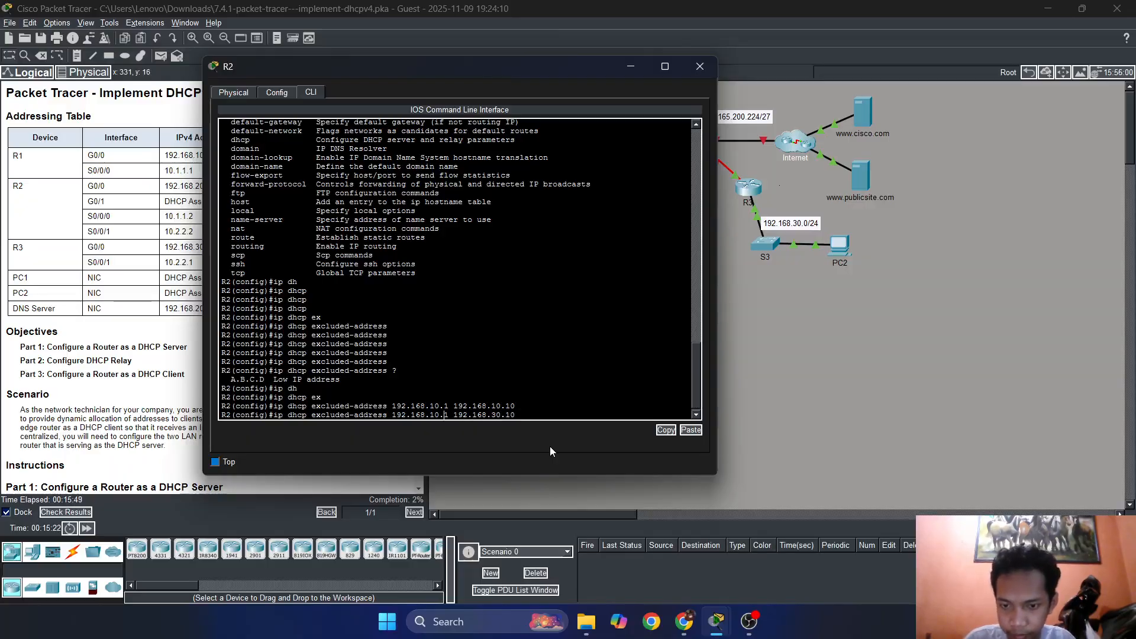
key(Left)
key(BackSpace)
key(BackSpace)
text(30)
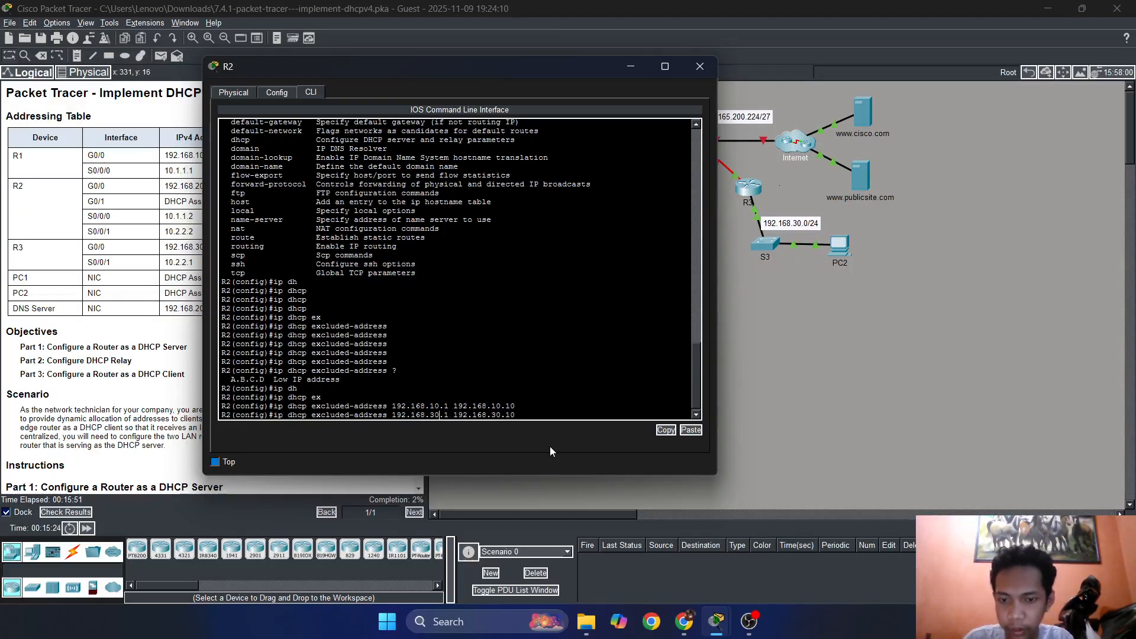
key(Return)
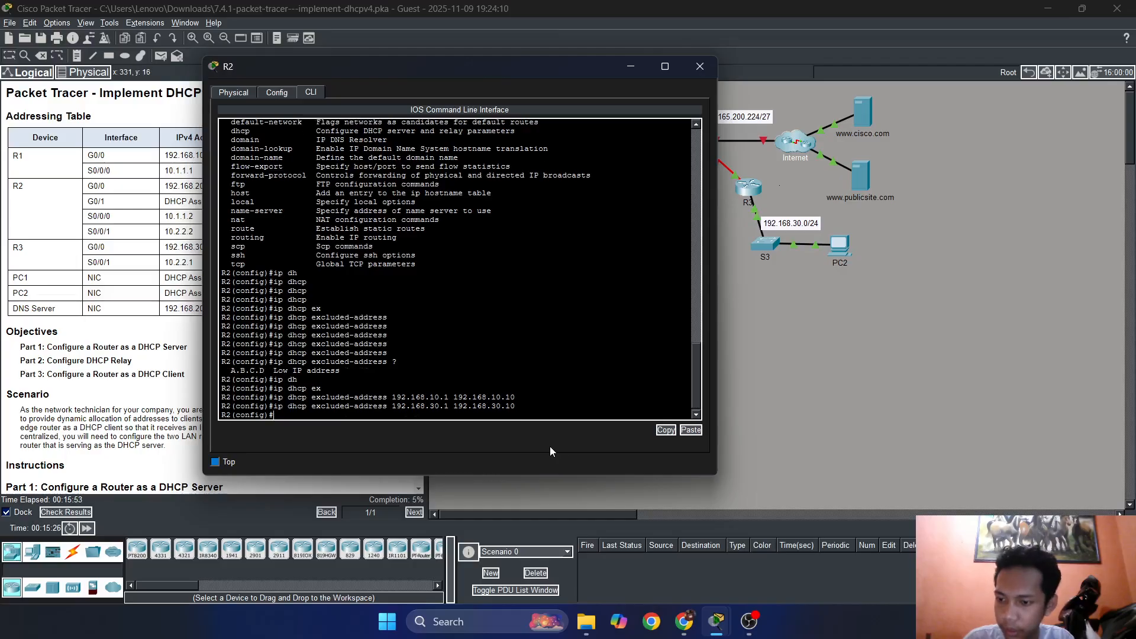
Read the Step 2 instructions, look up the ip dhcp pool syntax, and create a DHCP pool named R1-LAN on R2.
drag(402, 55, 685, 65)
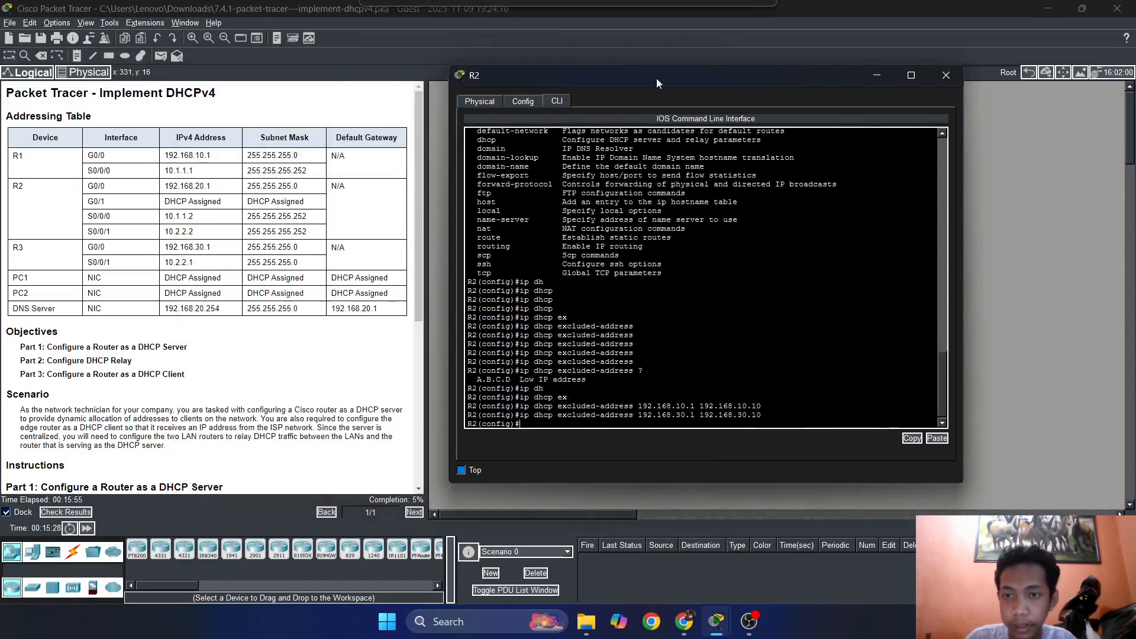
scroll(314, 264, down, 3)
scroll(313, 264, down, 3)
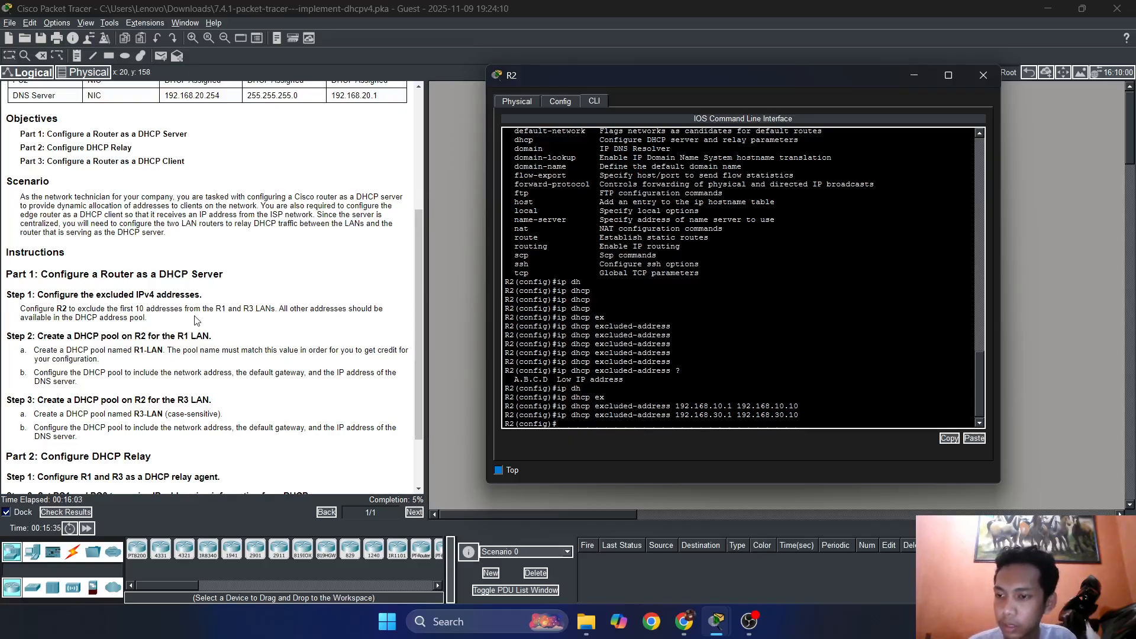
scroll(197, 320, down, 2)
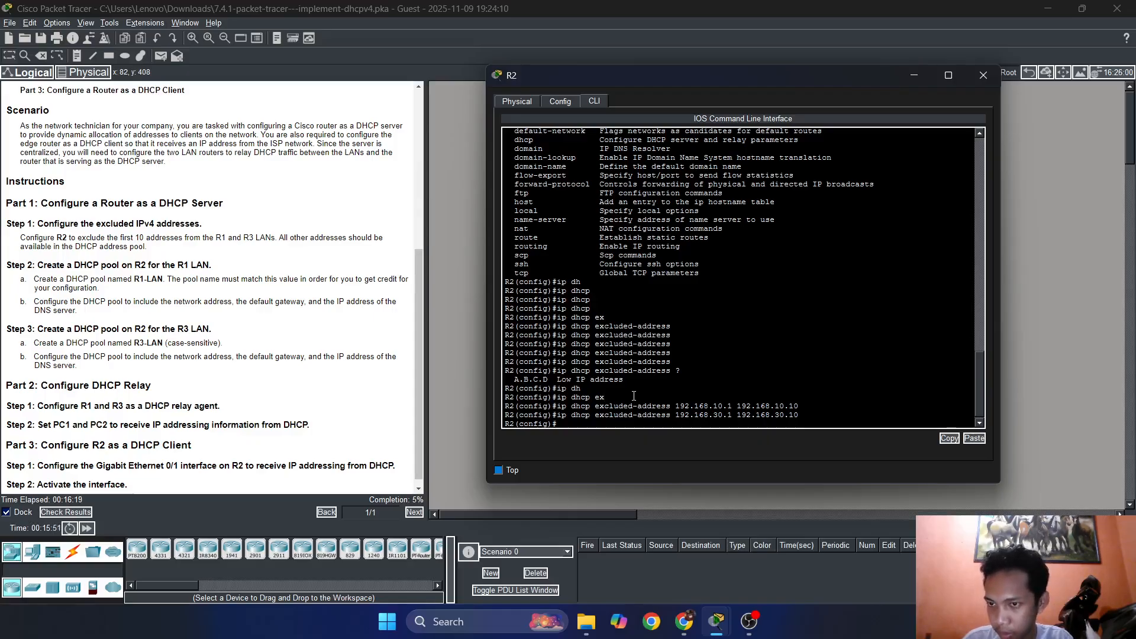
text(ip dh)
key(Tab)
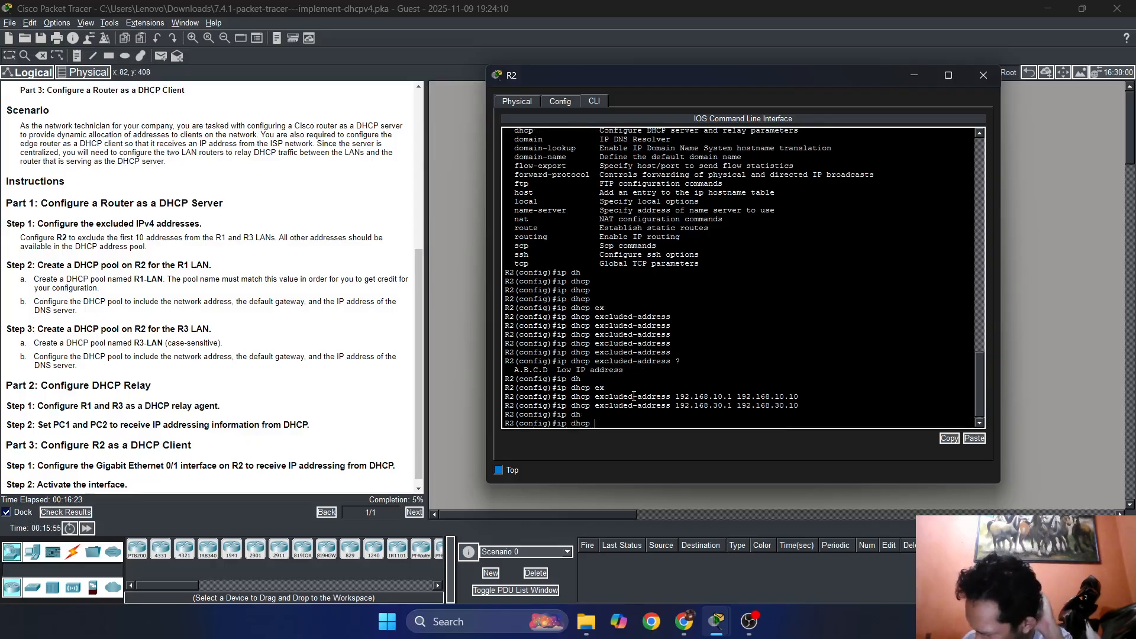
key(Tab)
key(Tab)
key(Tab)
key(Tab)
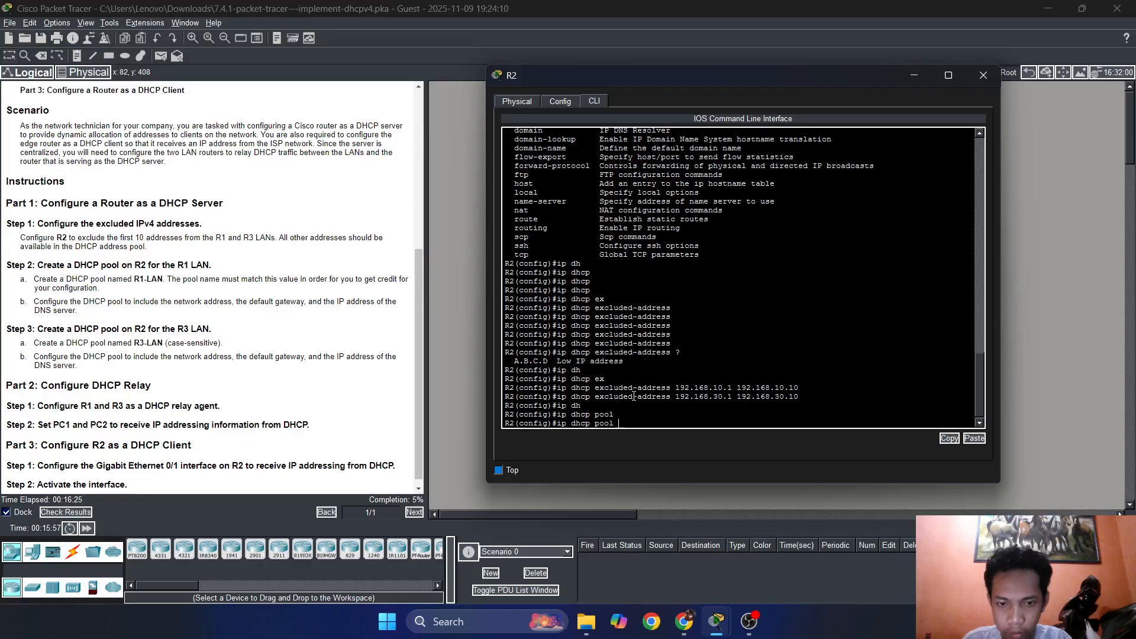
text(?)
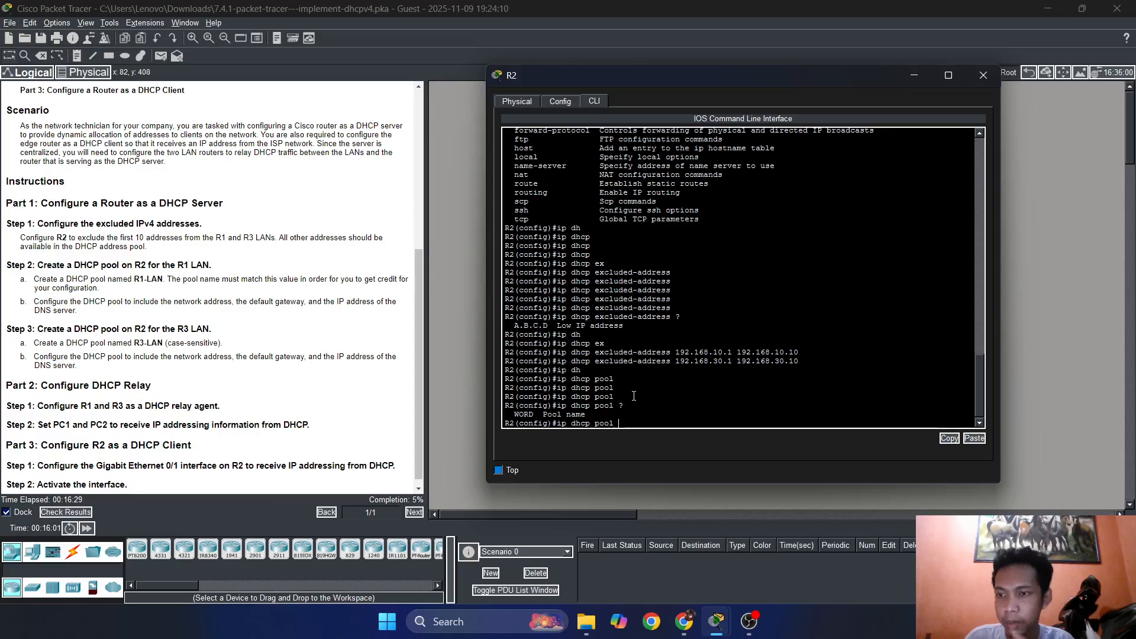
text(R1)
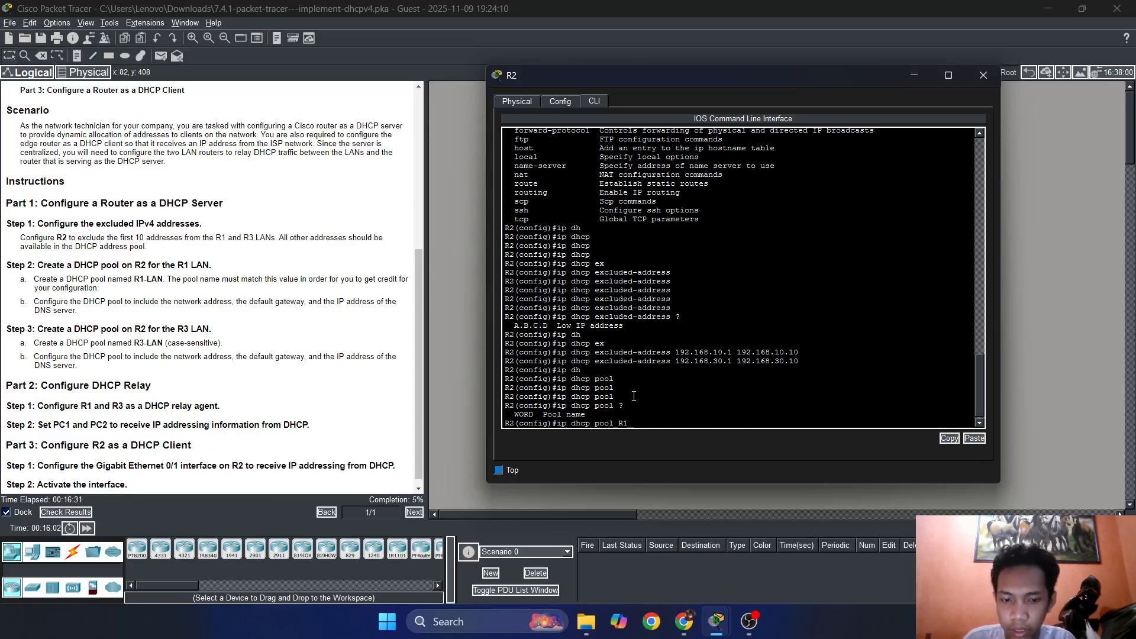
text(-LAN)
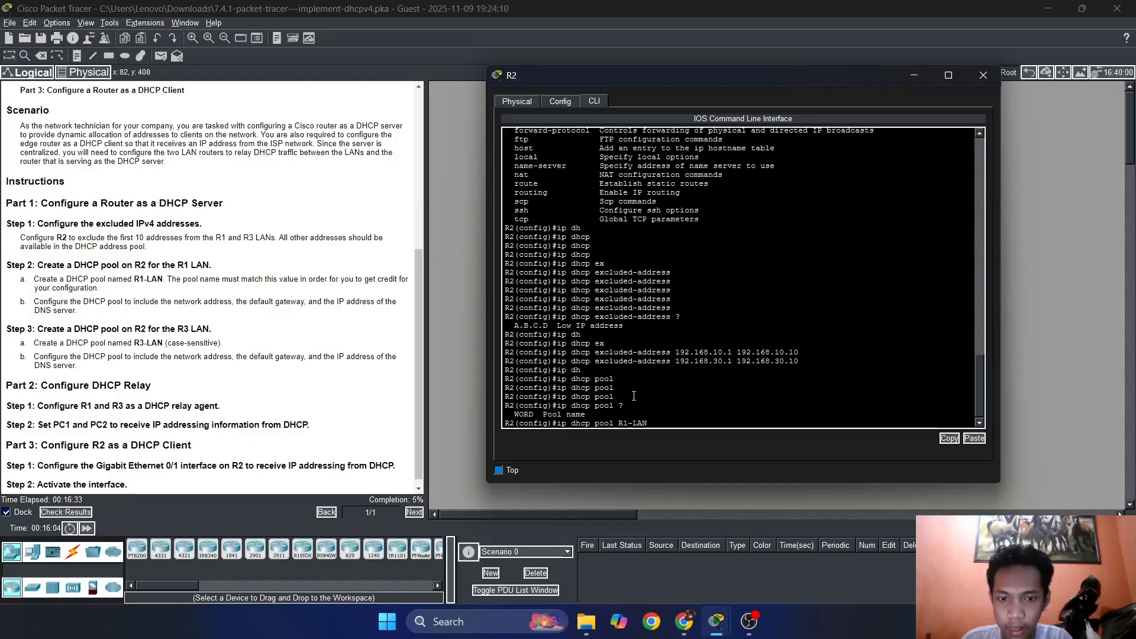
key(Return)
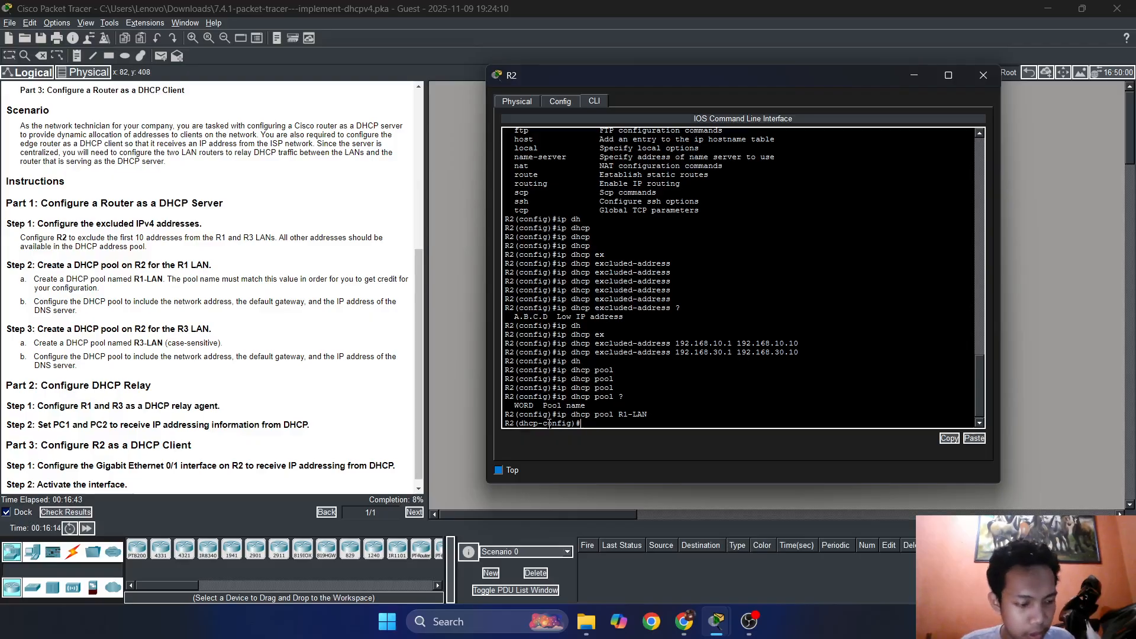
Check the recording in OBS, return to Packet Tracer, and move R2's window aside to reveal the topology around R1.
click(749, 621)
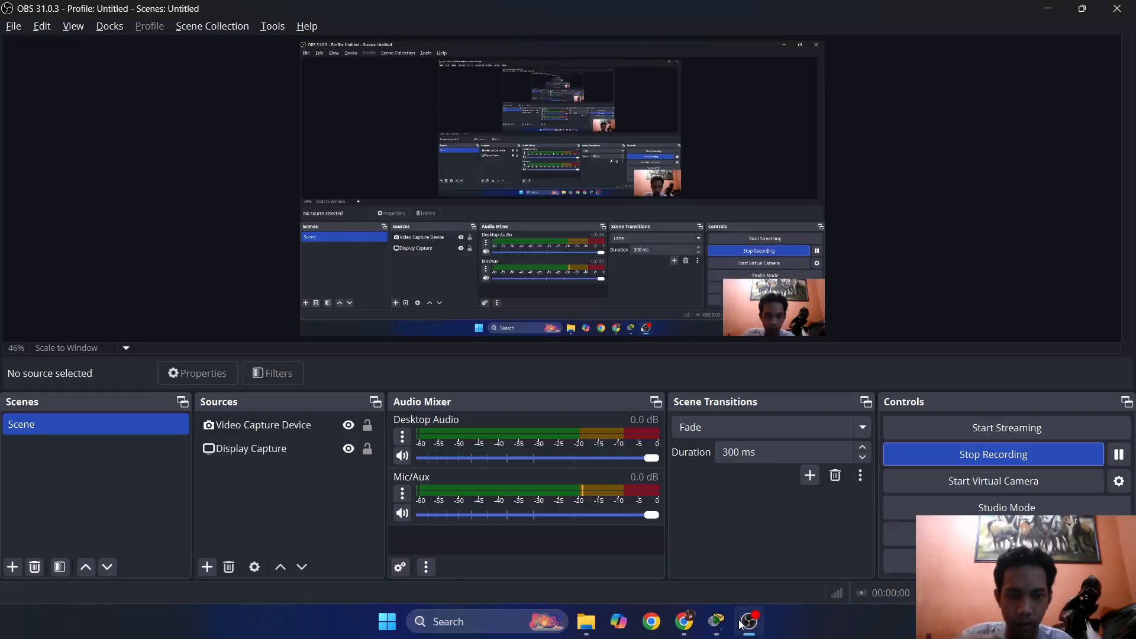
click(1047, 9)
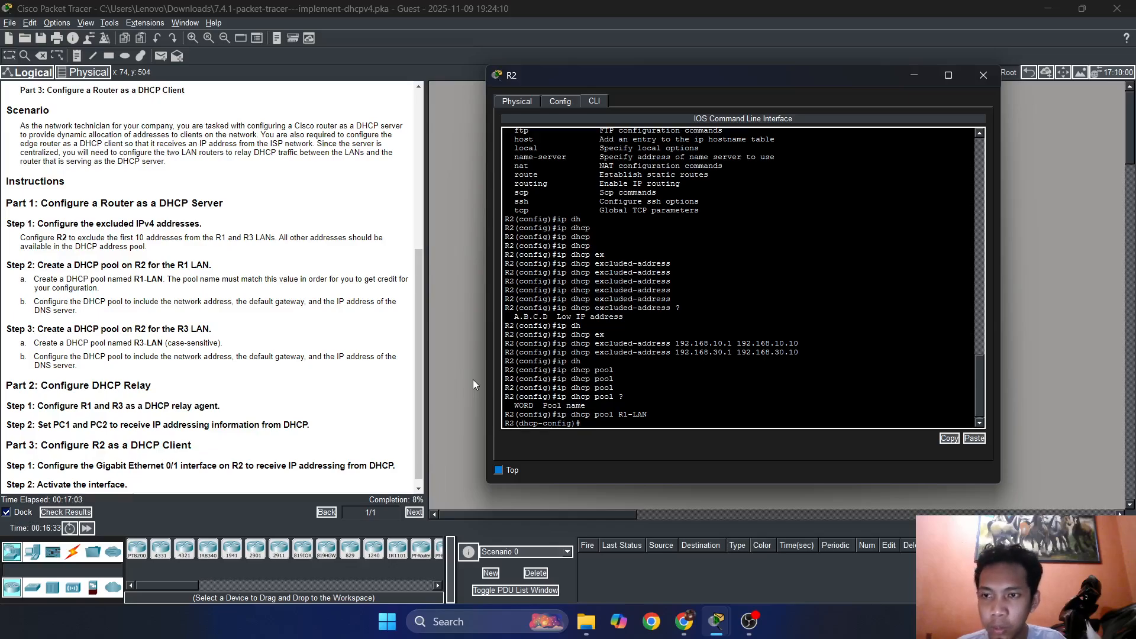
drag(579, 77, 752, 127)
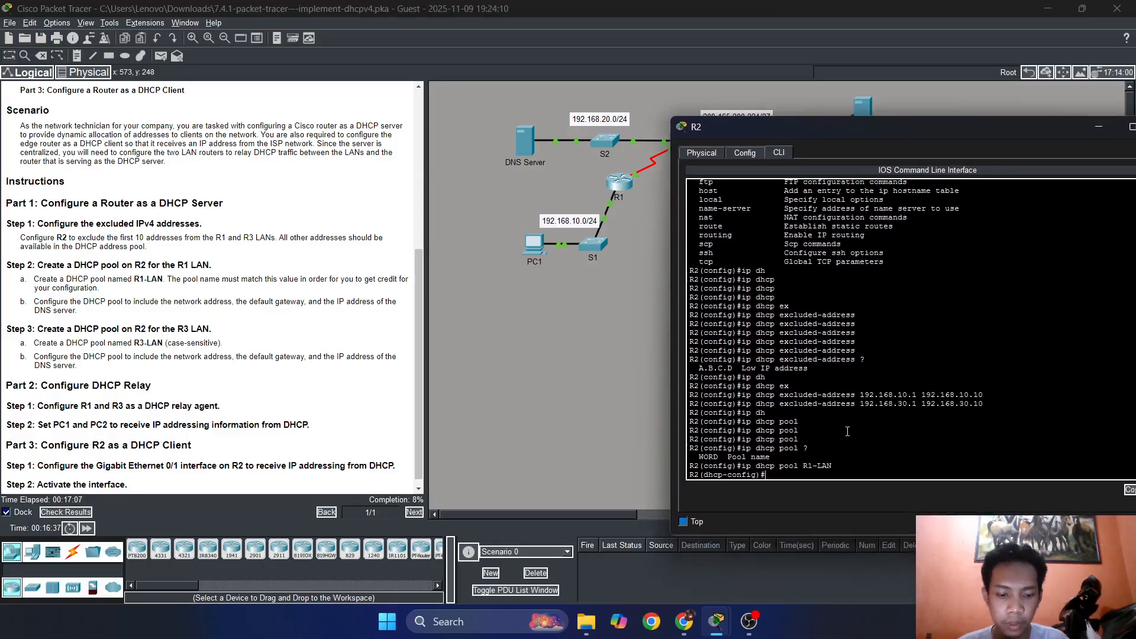
text(ip)
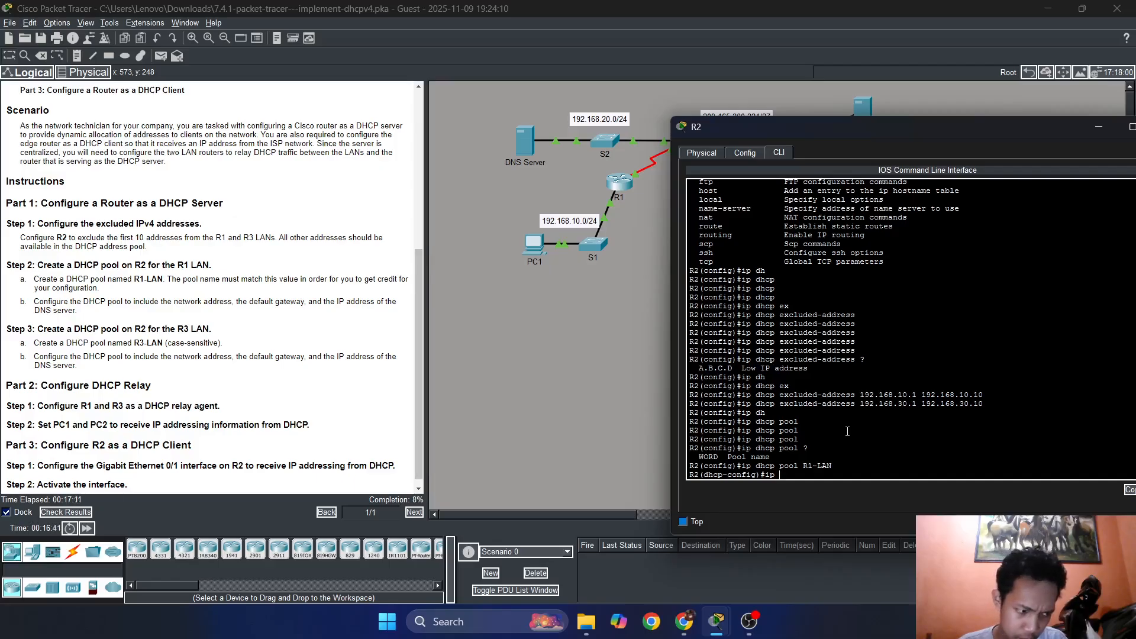
key(BackSpace)
key(BackSpace)
key(BackSpace)
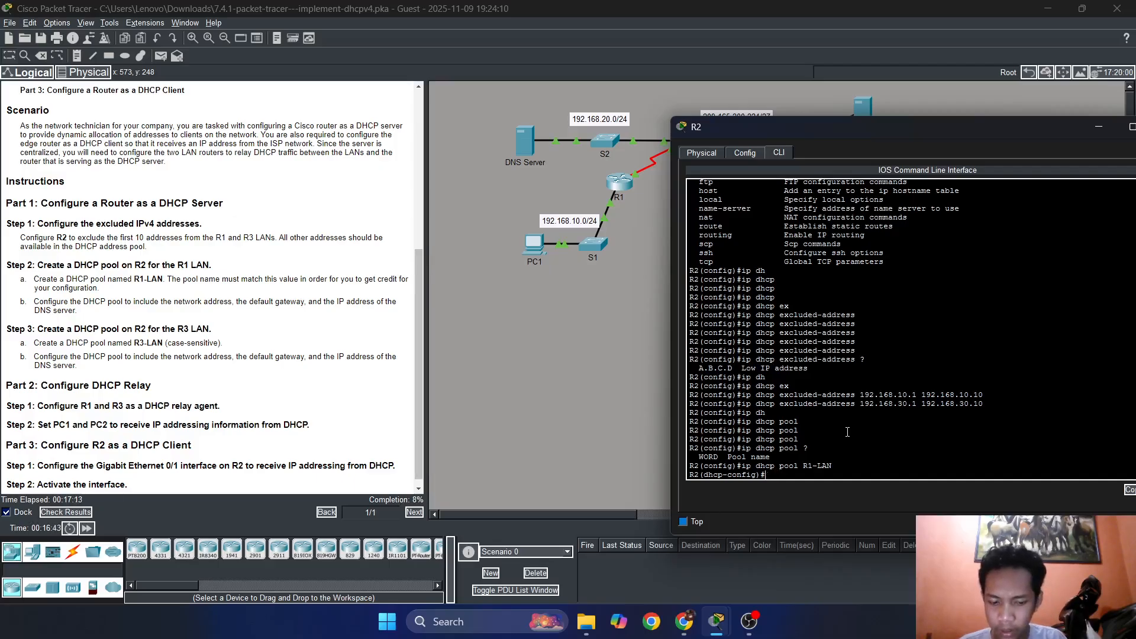
List the available DHCP pool commands and assign network 192.168.10.0 with mask 255.255.255.0 to the R1-LAN pool.
text(?net)
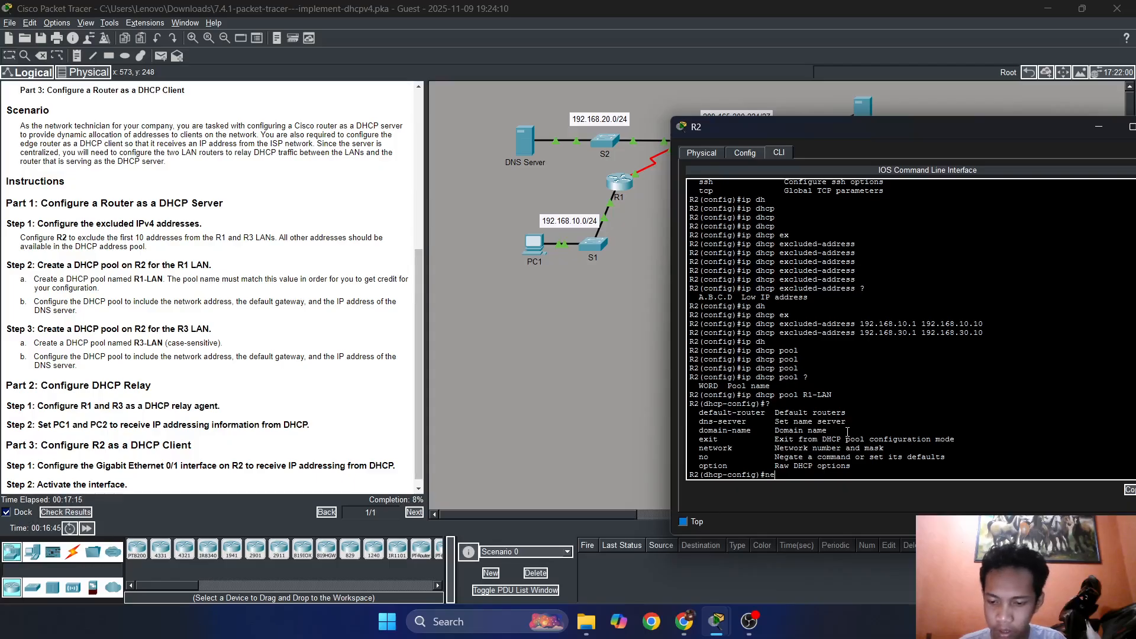
key(Tab)
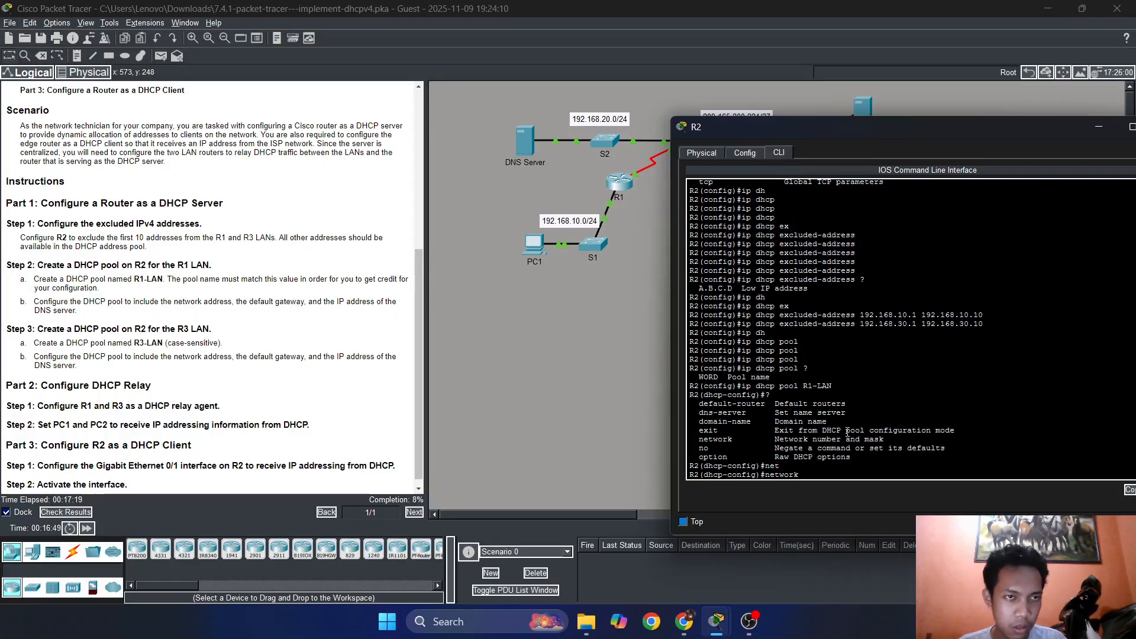
text(?)
text(19)
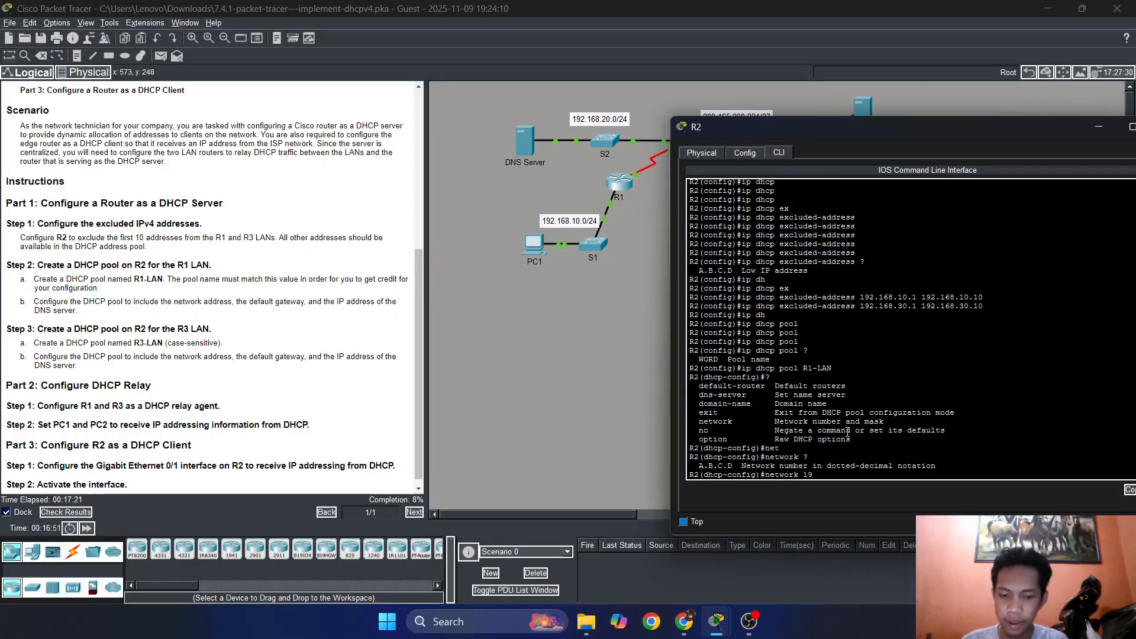
text(2.168.10.0)
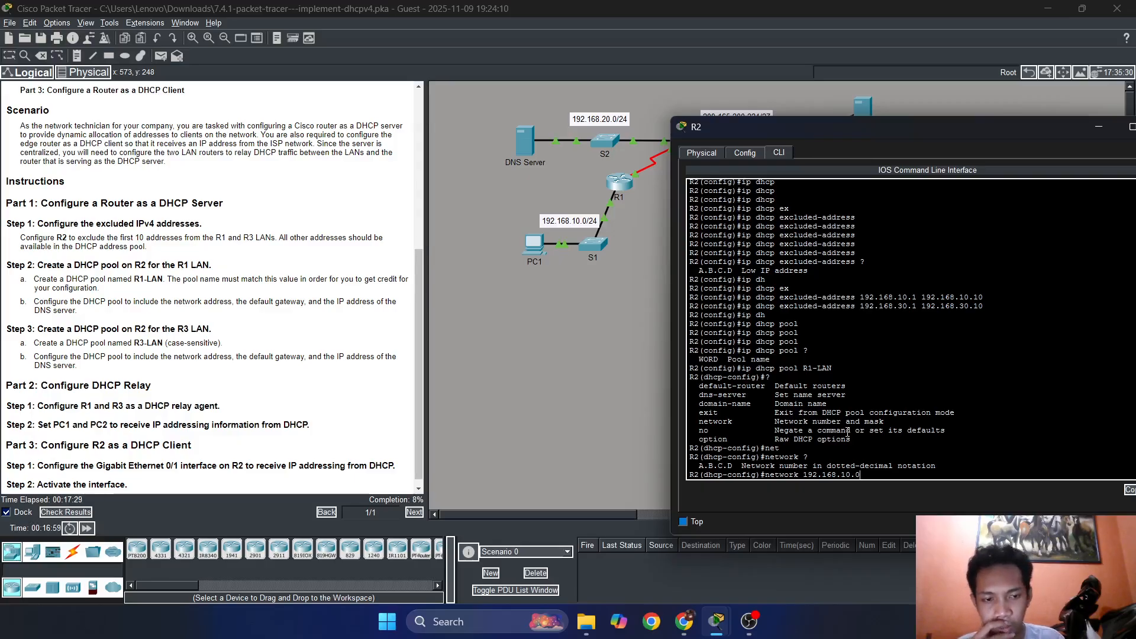
text(255.255.255.0)
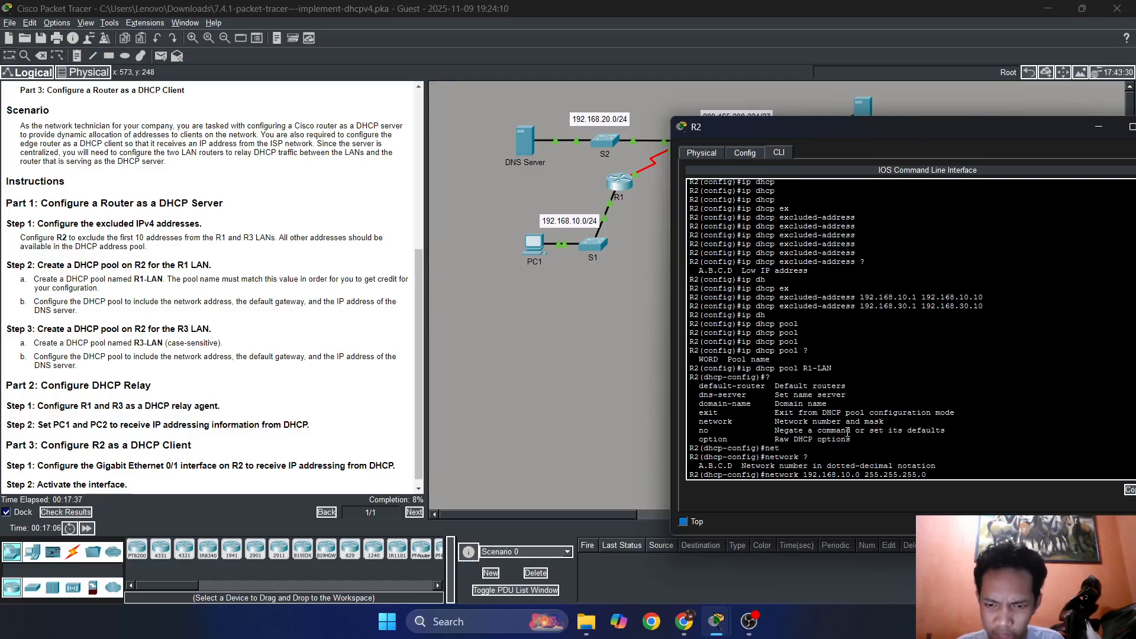
key(Return)
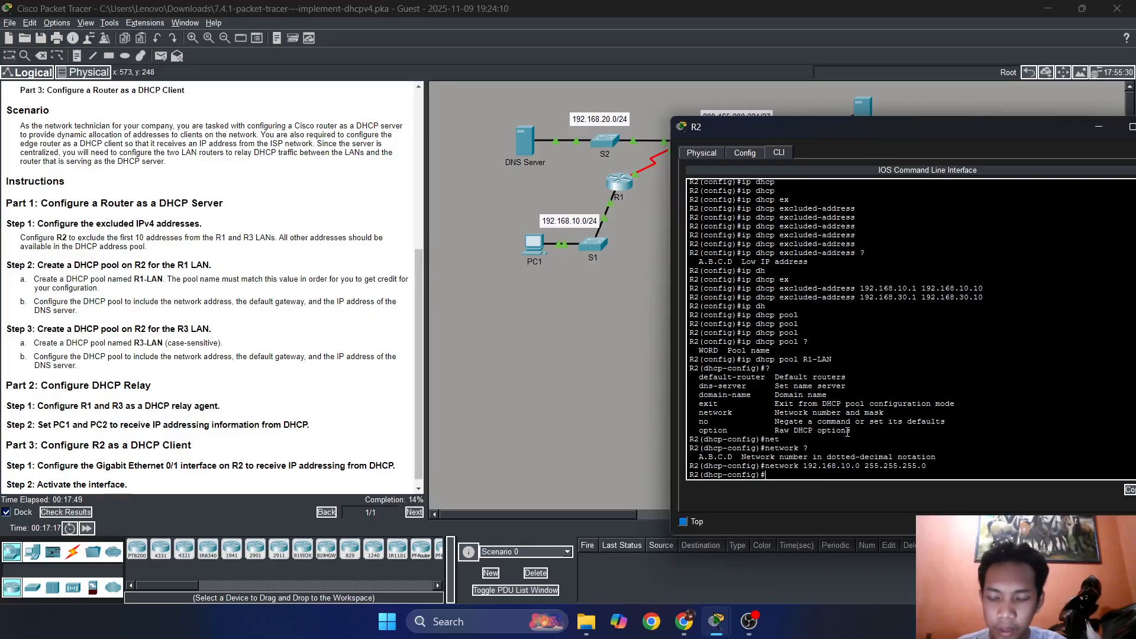
Set the default gateway of the R1-LAN pool to 192.168.10.1 with the default-router command.
key(Tab)
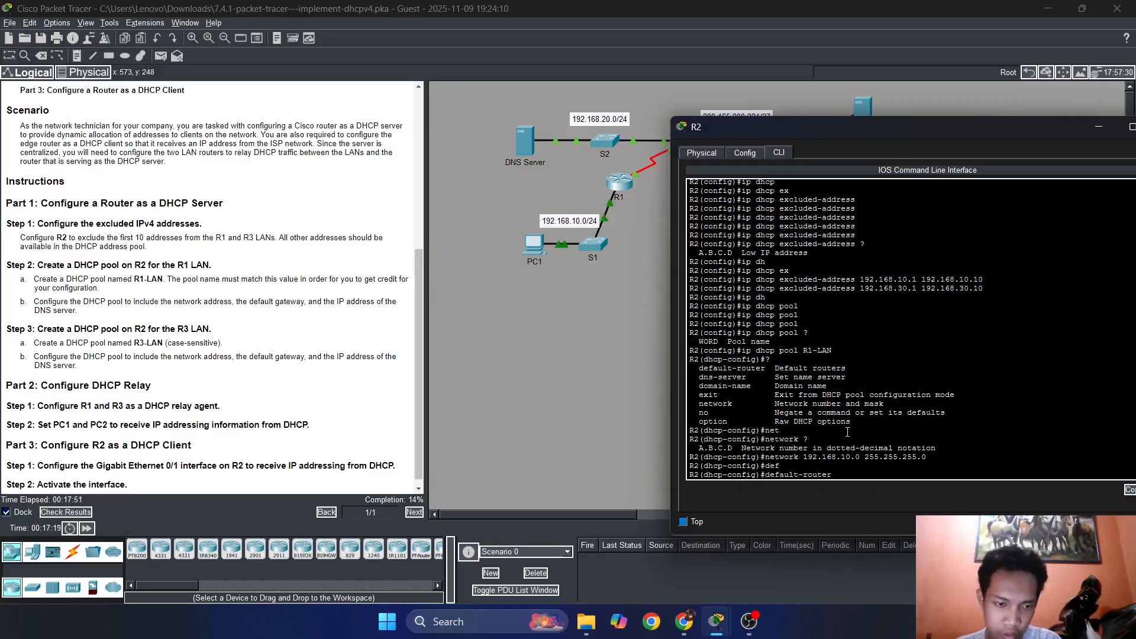
text(19)
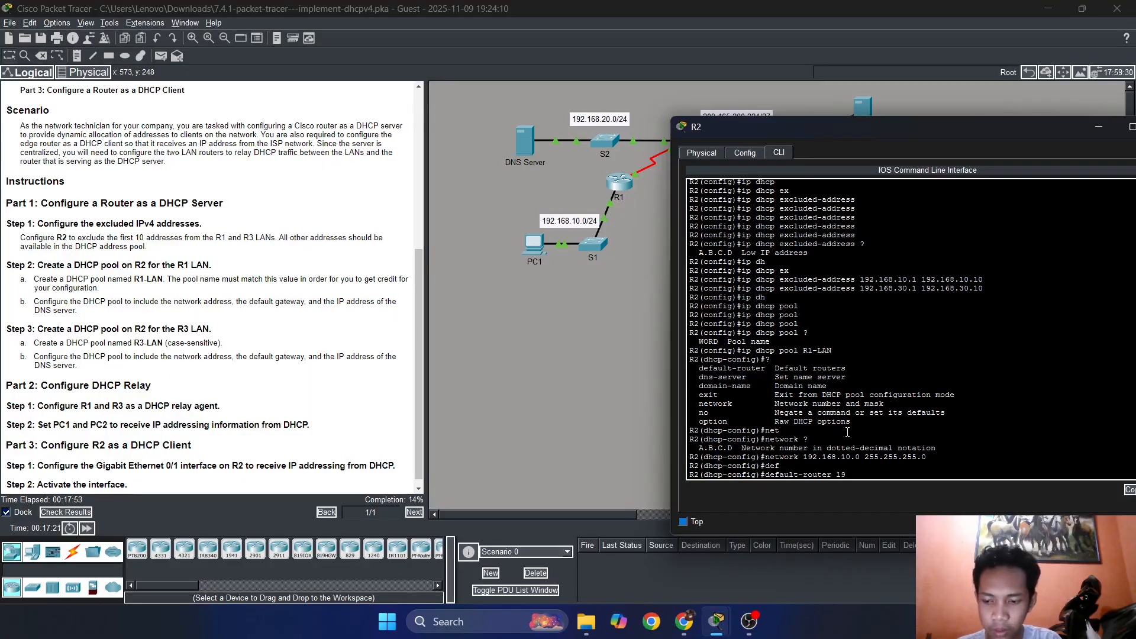
text(2.1)
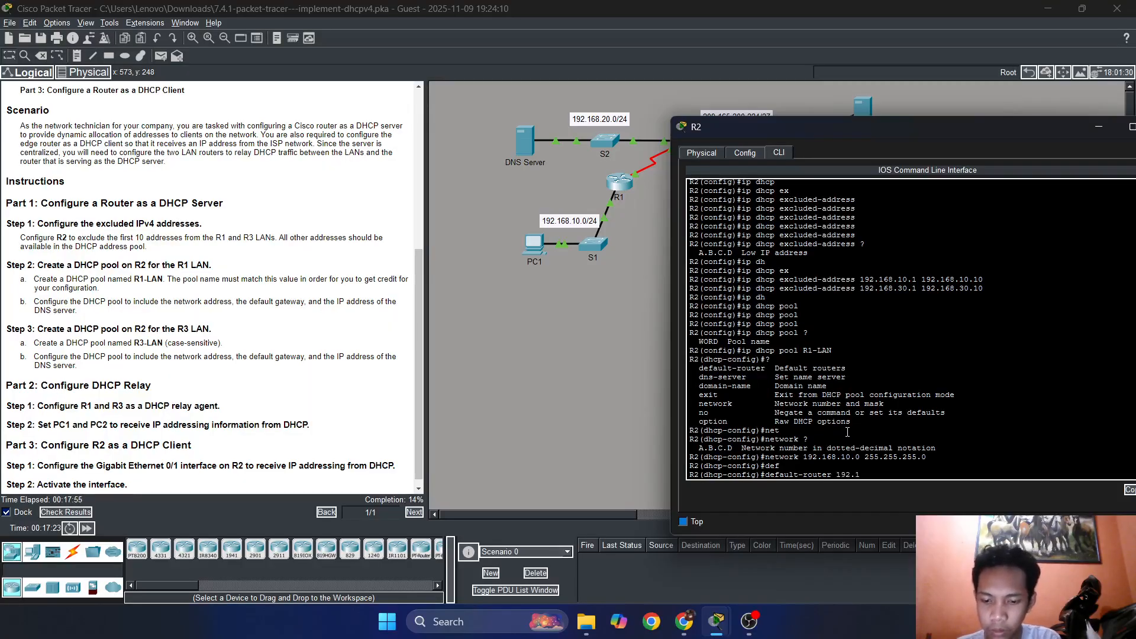
text(68.10.1)
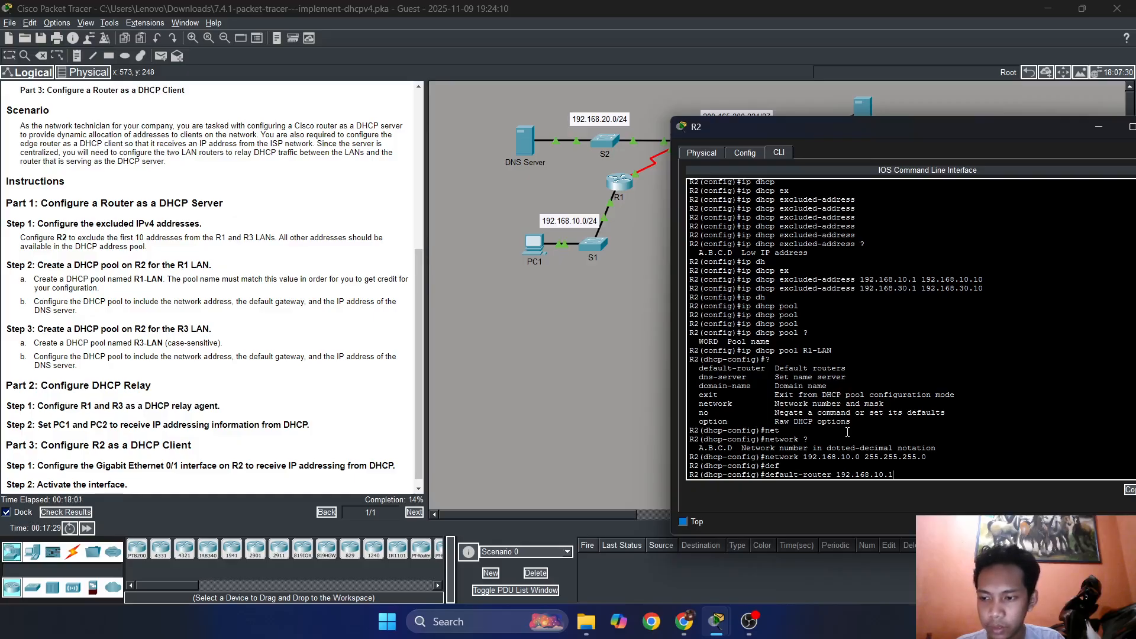
key(Return)
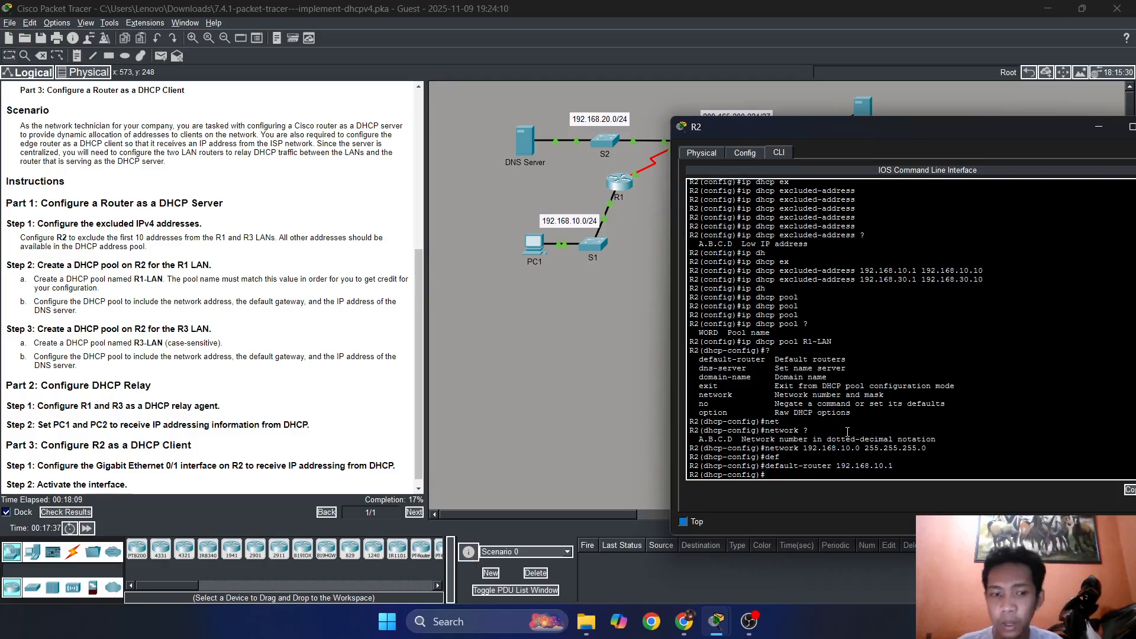
Set the R1-LAN pool's DNS server to the address 192.168.20.254 from the addressing table and exit DHCP pool configuration.
text(dn)
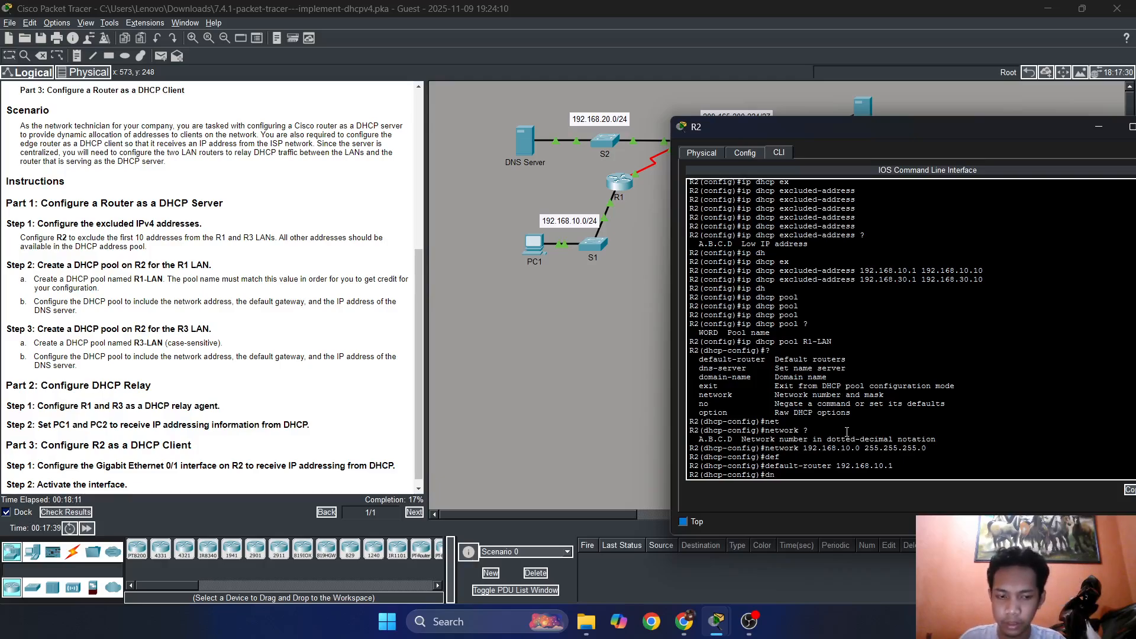
key(Tab)
key(Tab)
scroll(212, 378, up, 6)
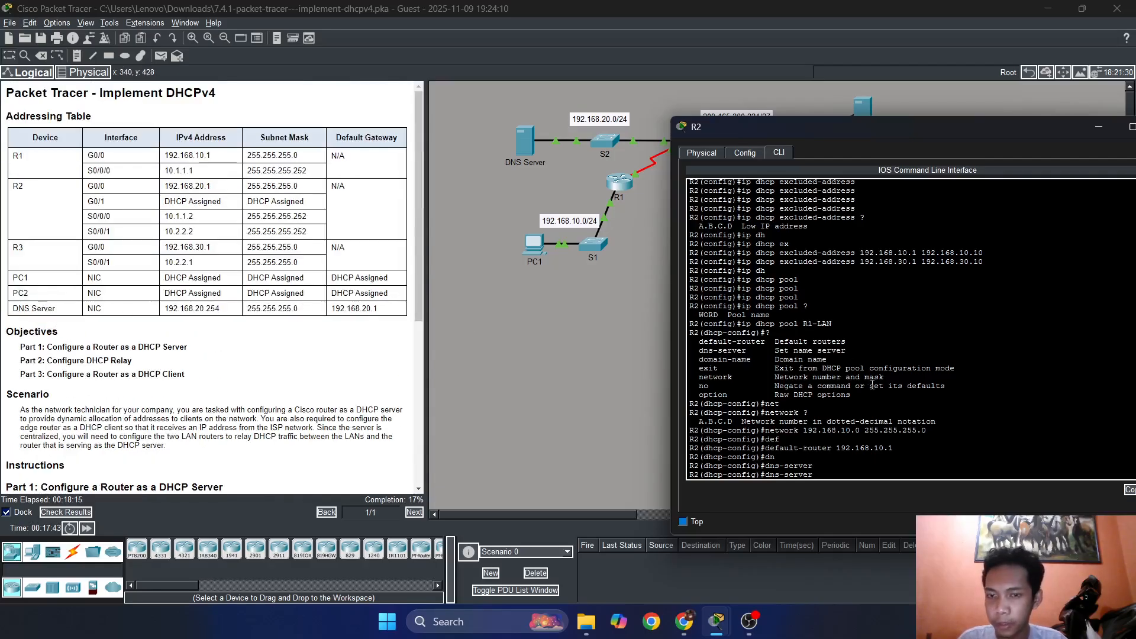
text(192.168)
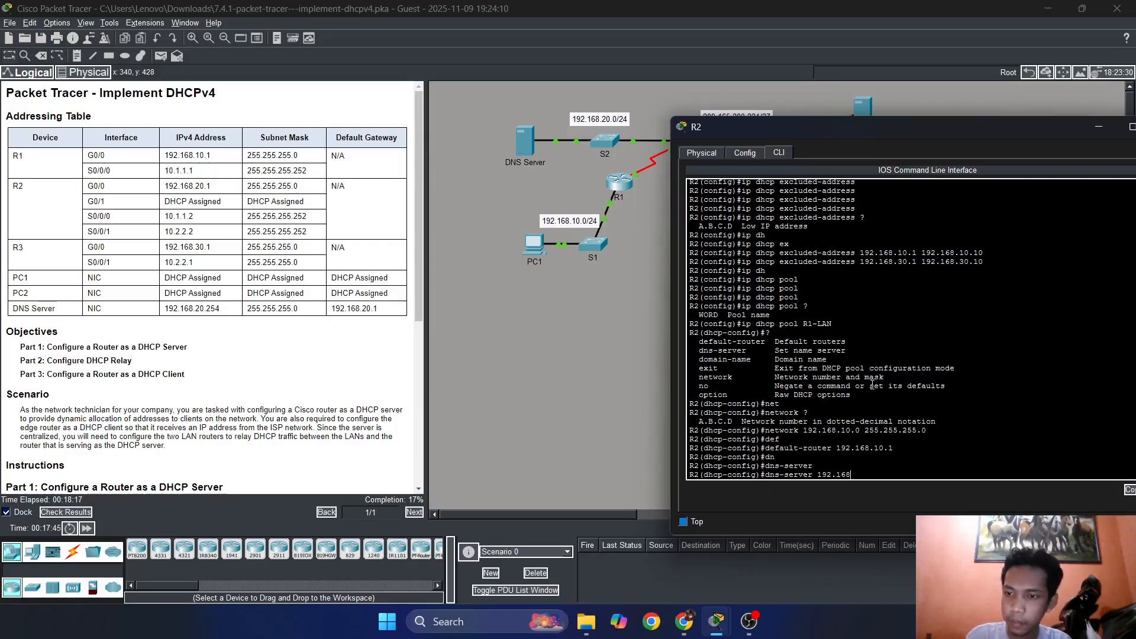
text(.20.254)
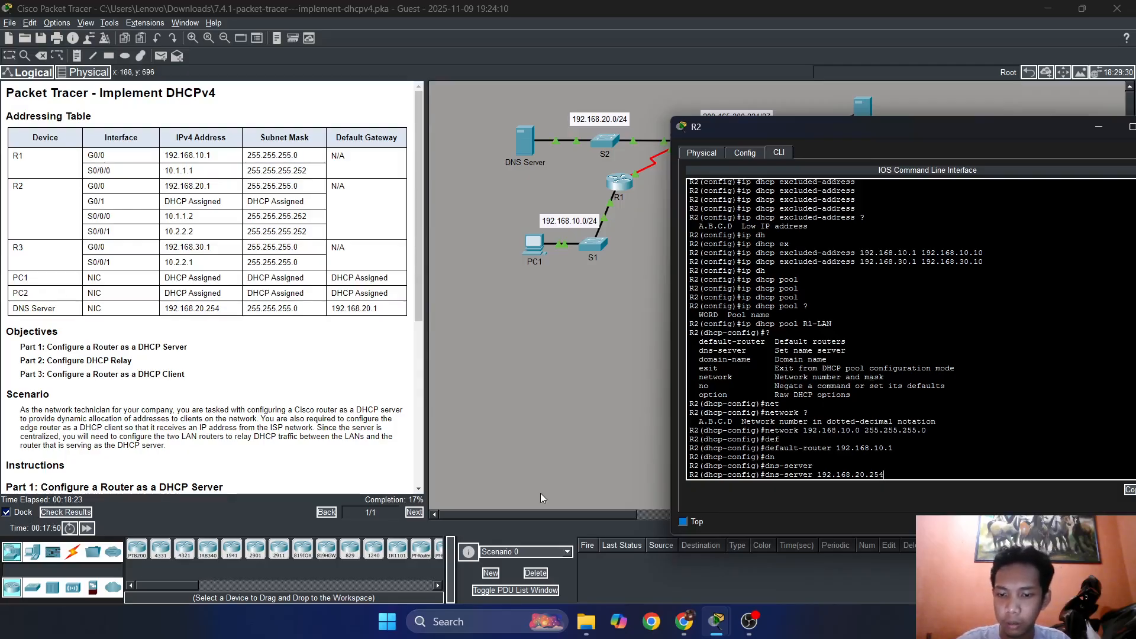
key(Return)
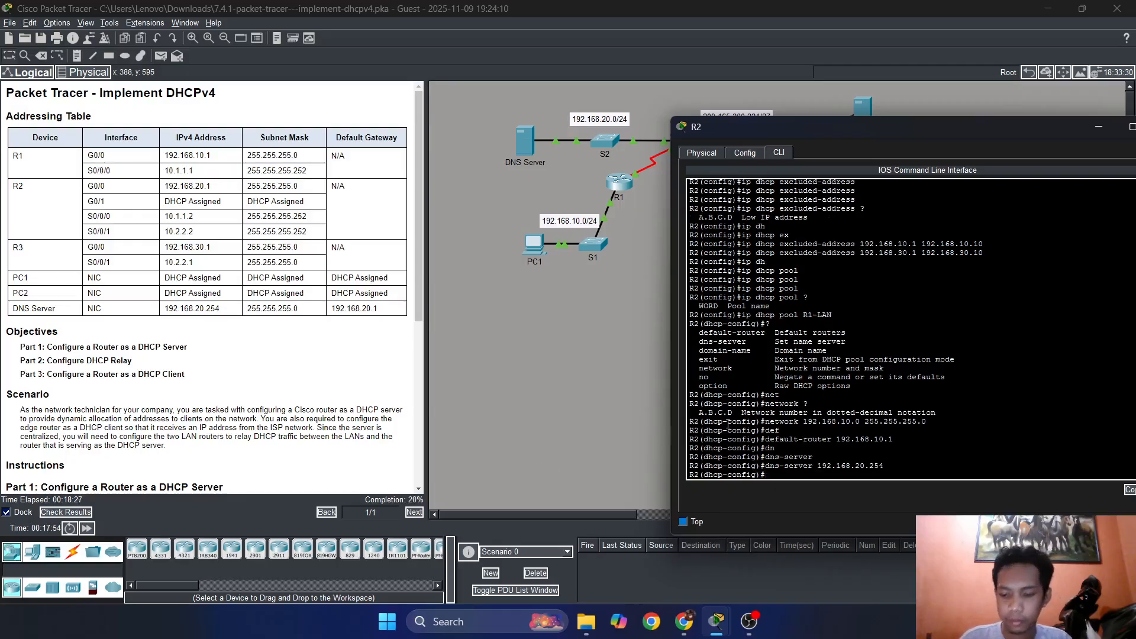
text(exit)
key(Return)
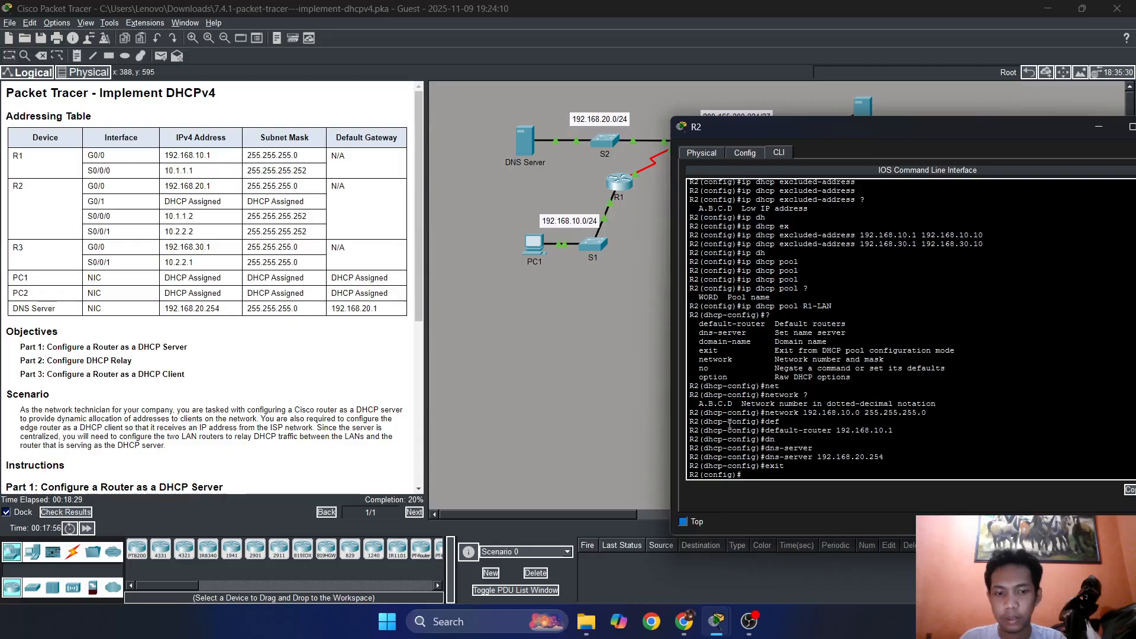
Review the Step 3 instructions and create a DHCP pool named R3-LAN on R2.
scroll(316, 375, down, 3)
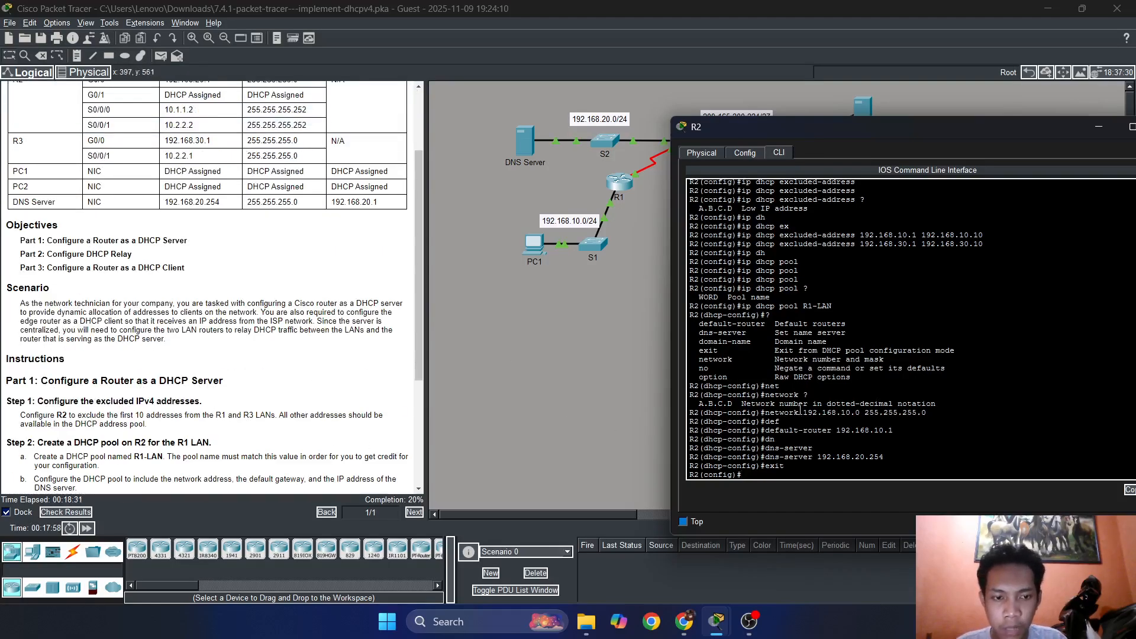
scroll(259, 329, down, 4)
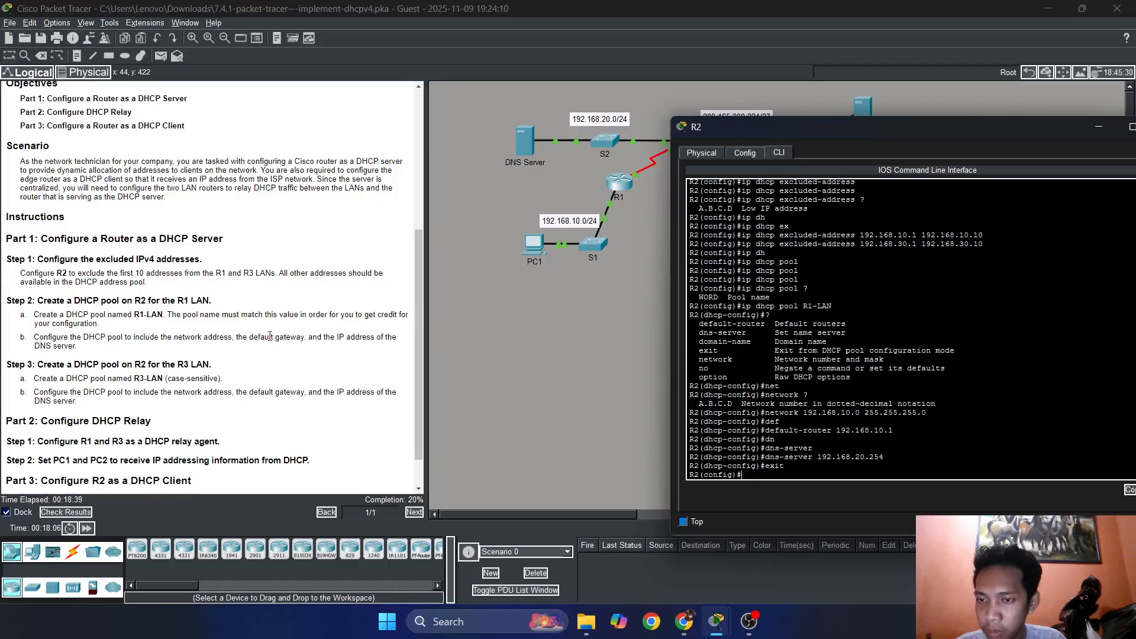
scroll(269, 336, down, 1)
scroll(26, 340, down, 1)
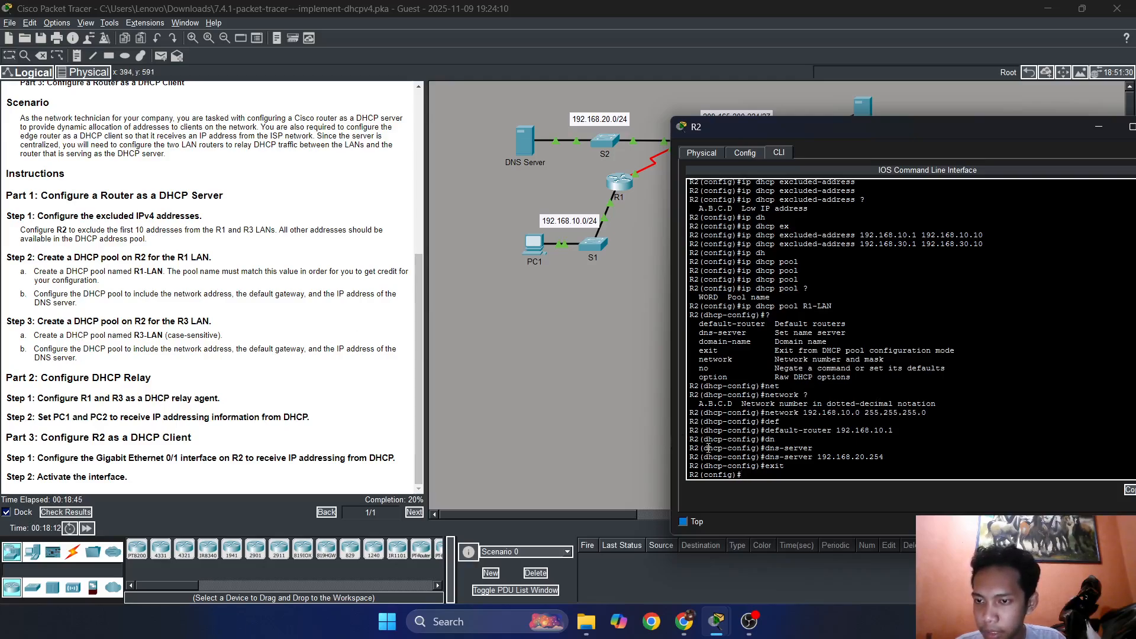
drag(733, 126, 630, 92)
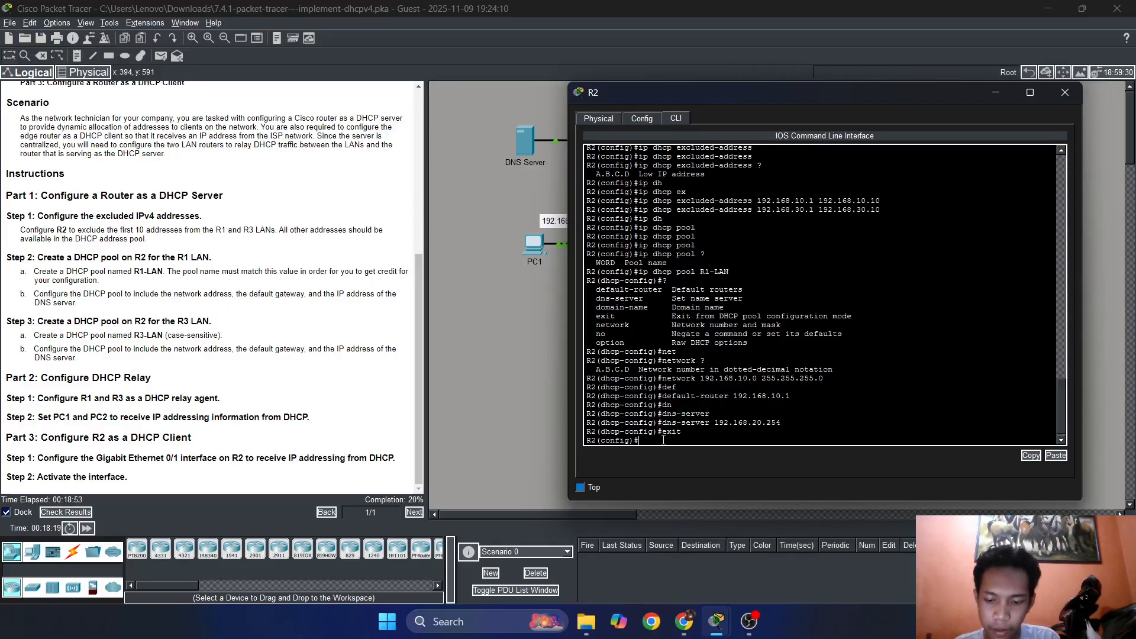
text(ip dh)
key(Tab)
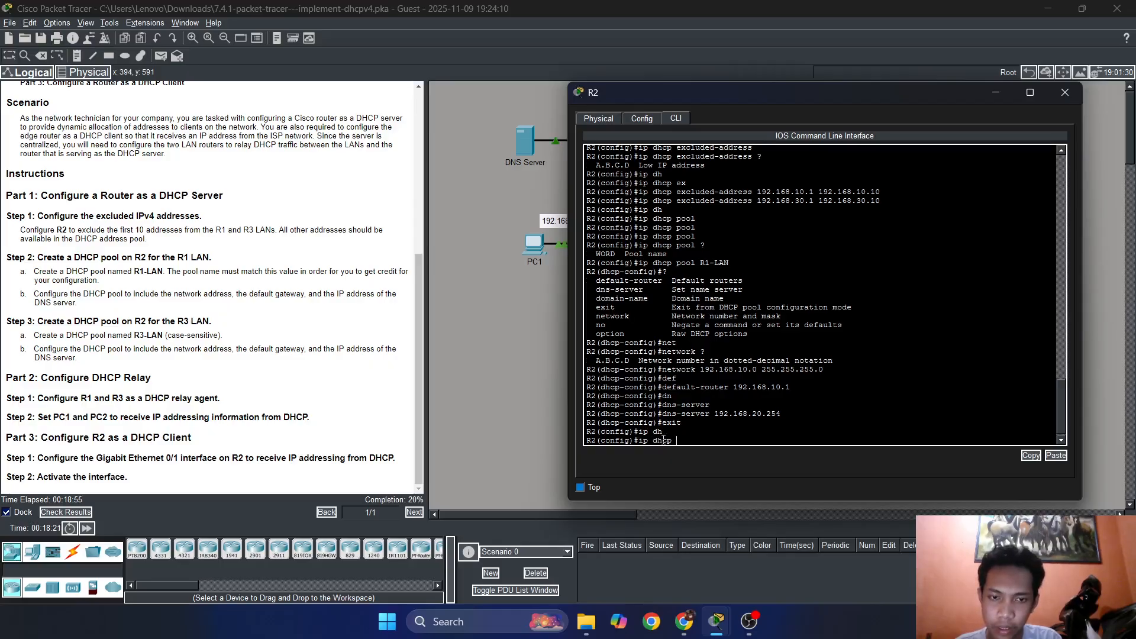
text(poo)
key(Tab)
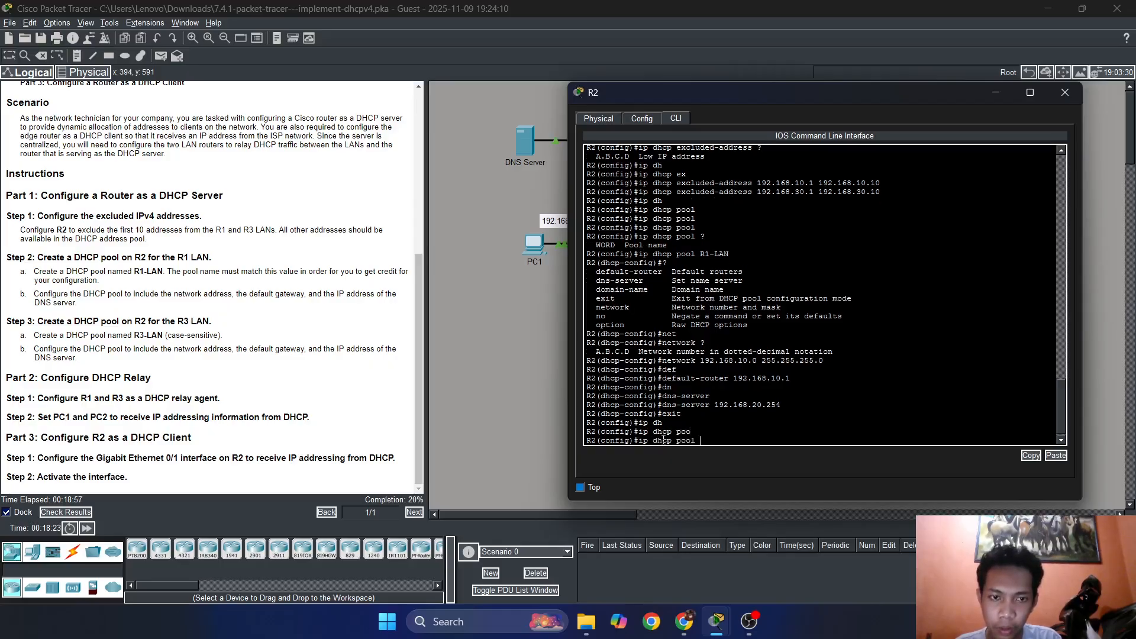
text(r)
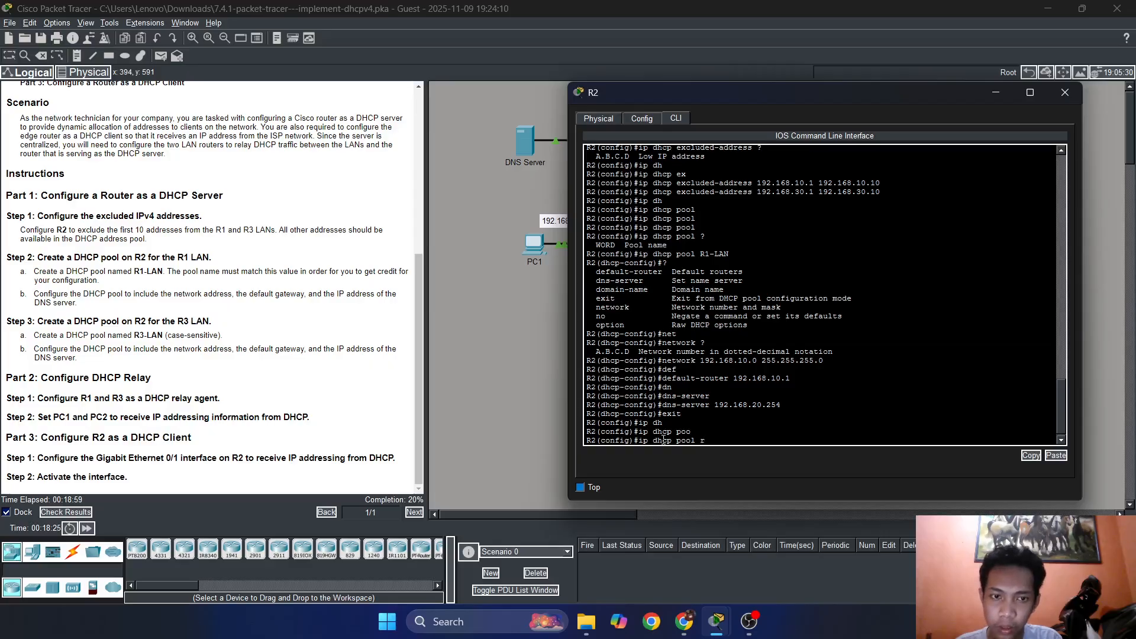
key(BackSpace)
text(R1)
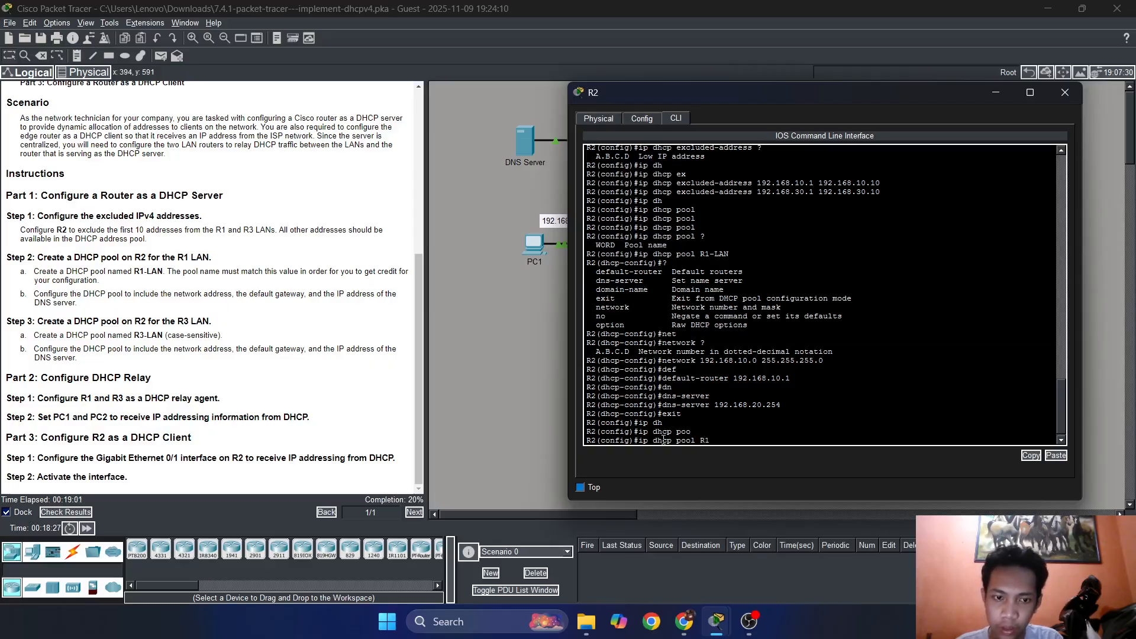
key(BackSpace)
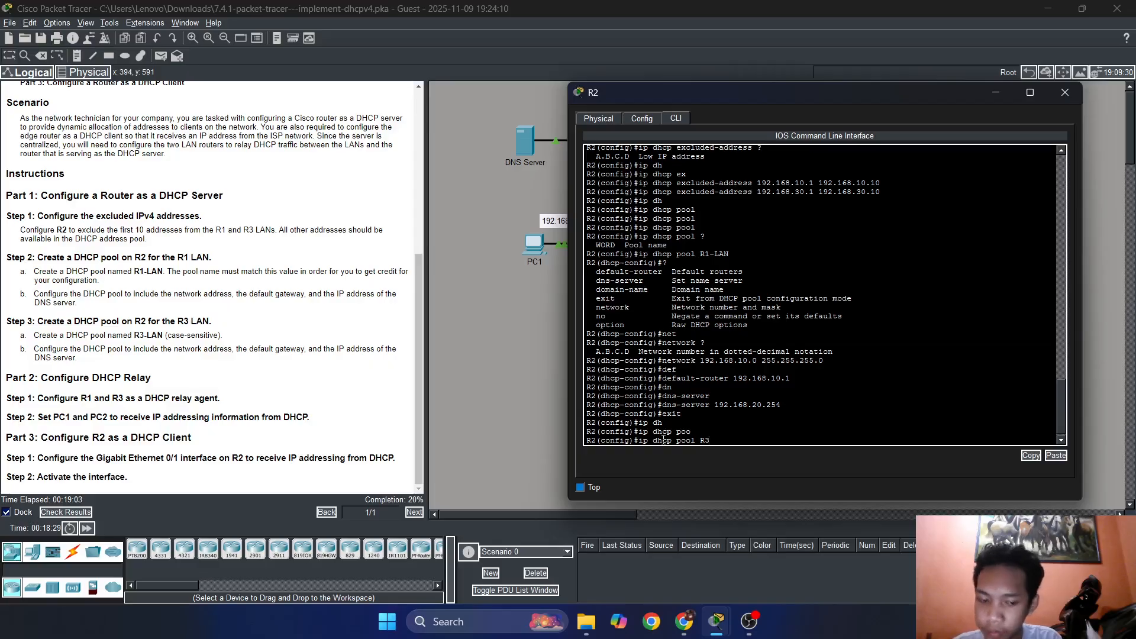
text(3-)
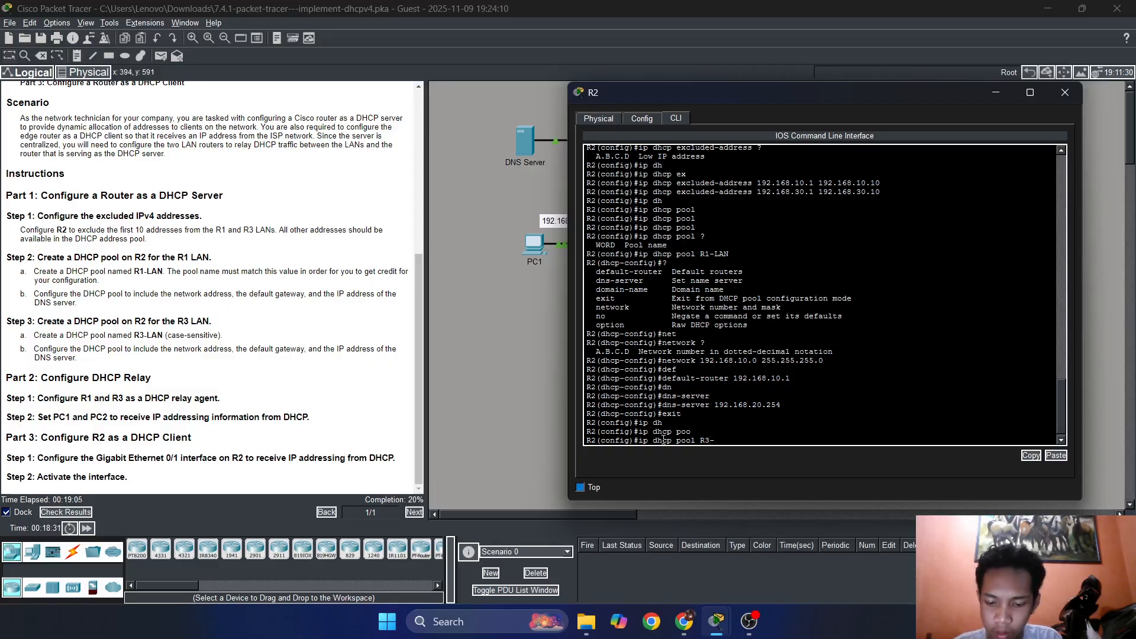
text(LAN)
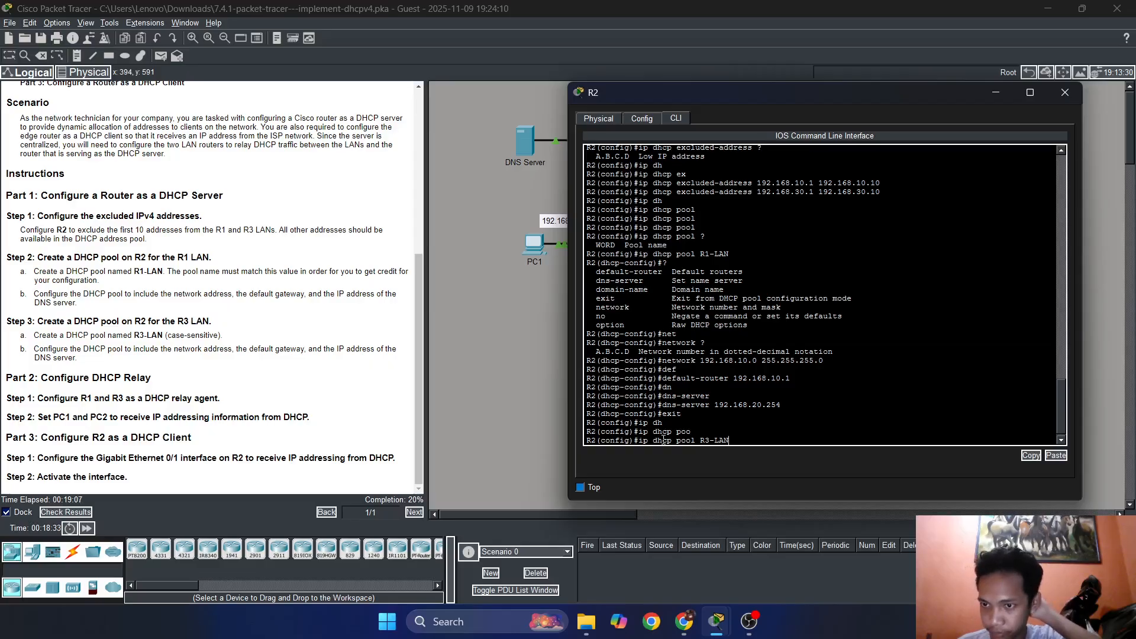
key(Return)
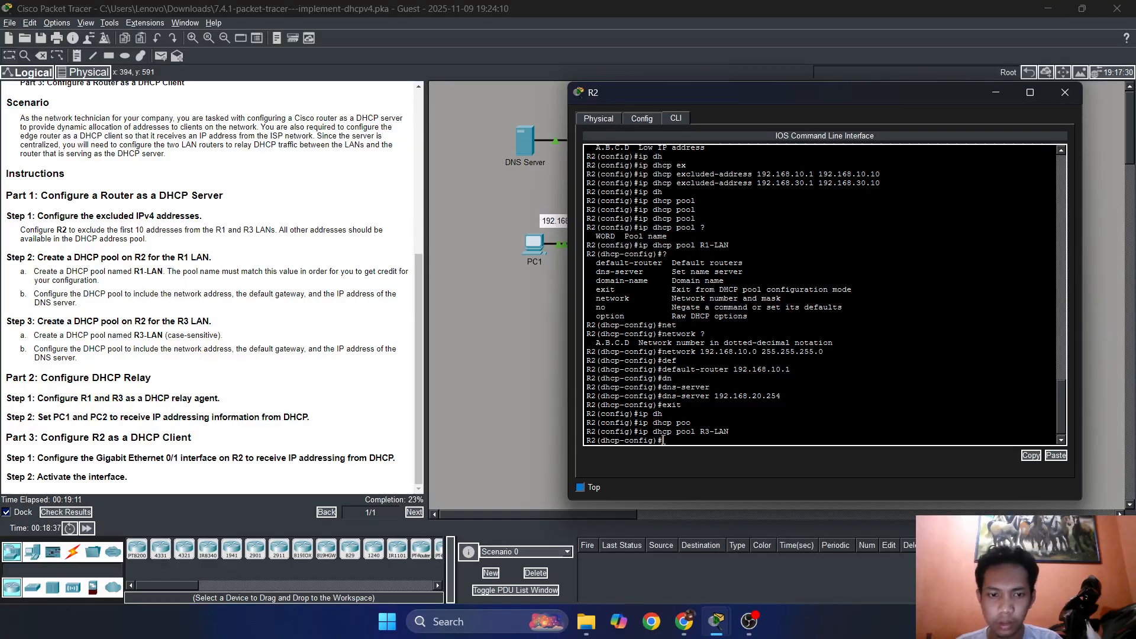
Assign network 192.168.30.0 with mask 255.255.255.0 to the R3-LAN pool.
text(networ)
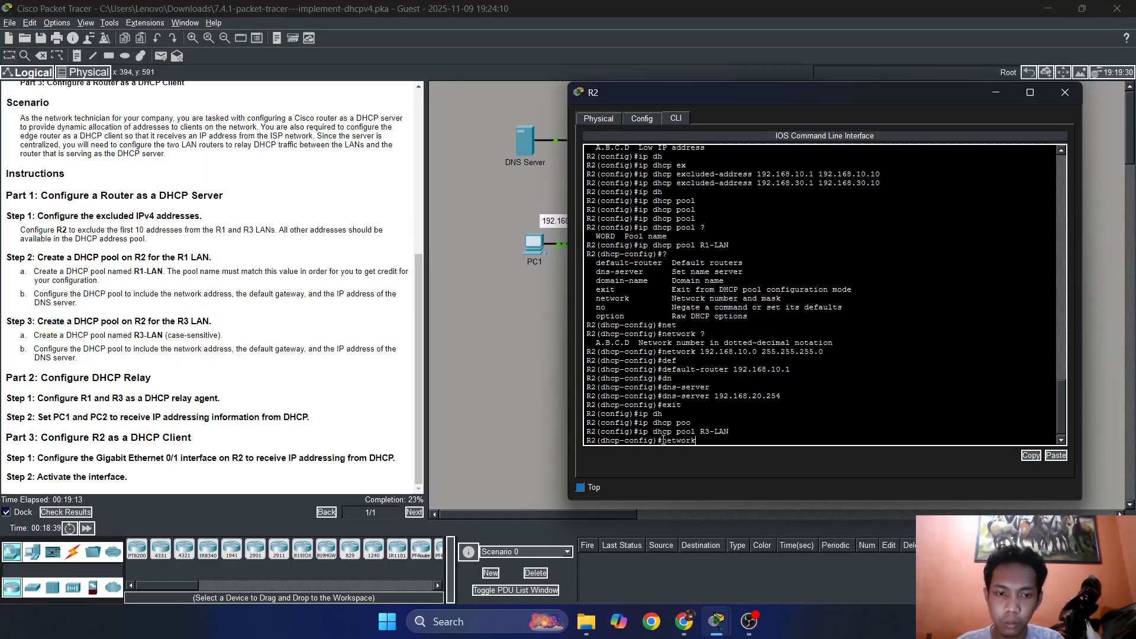
text(k)
key(Tab)
key(BackSpace)
key(BackSpace)
key(BackSpace)
key(Tab)
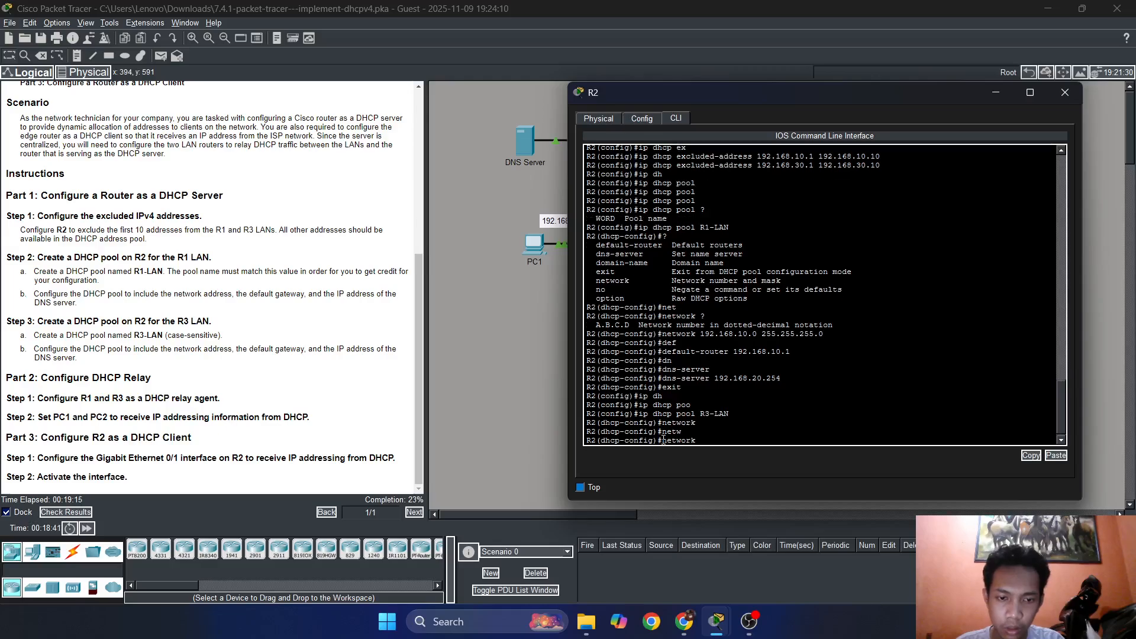
text(192.16)
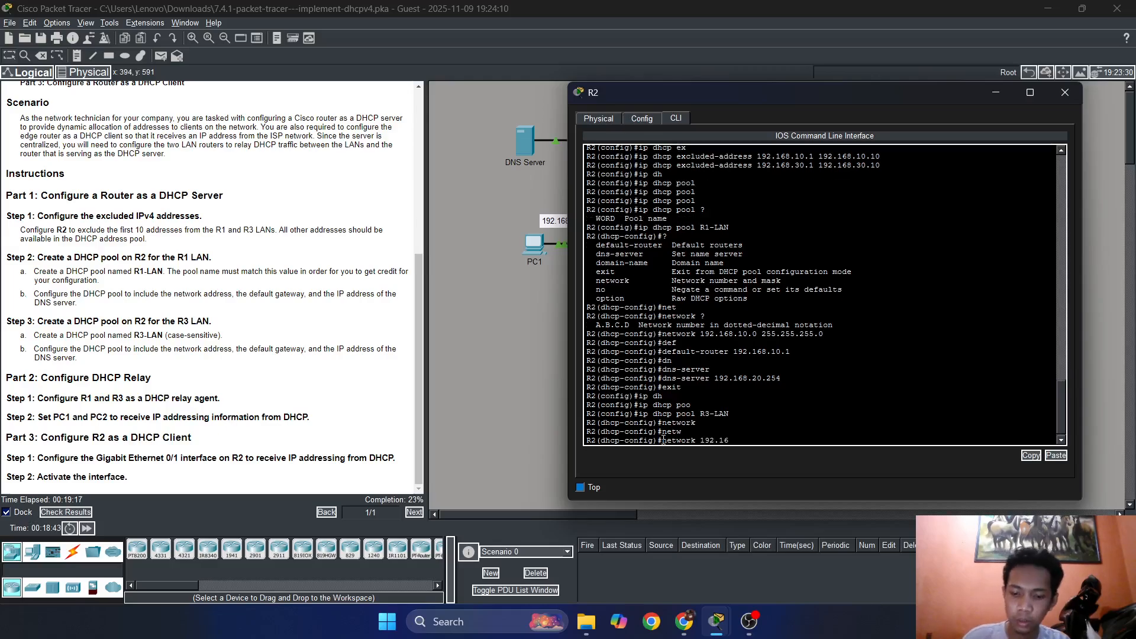
text(8.30)
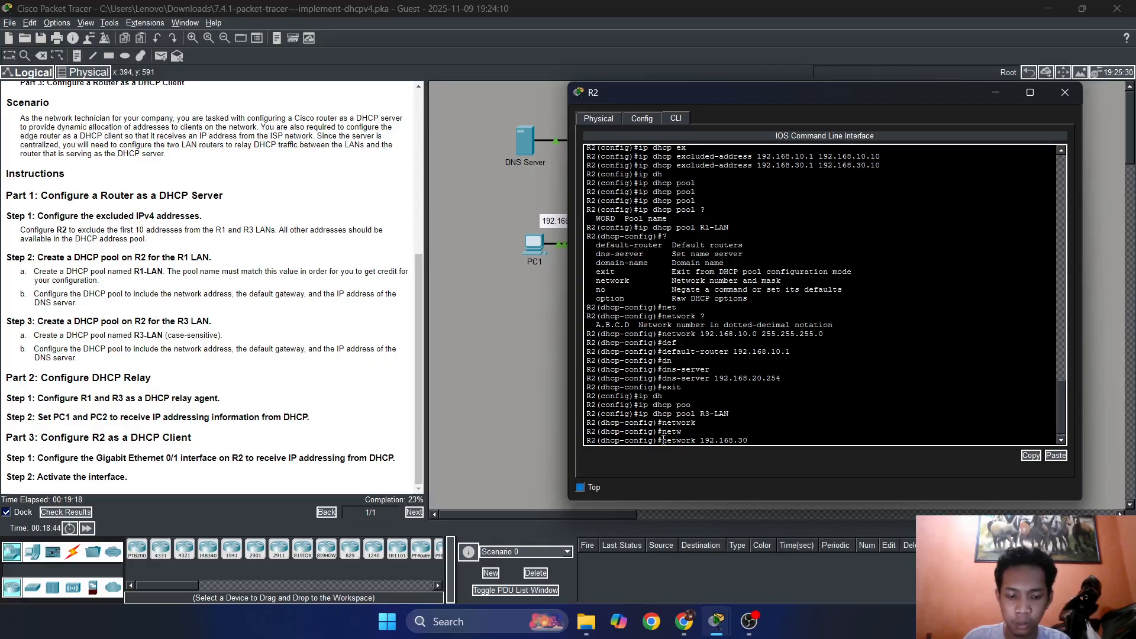
text(.0 255.2)
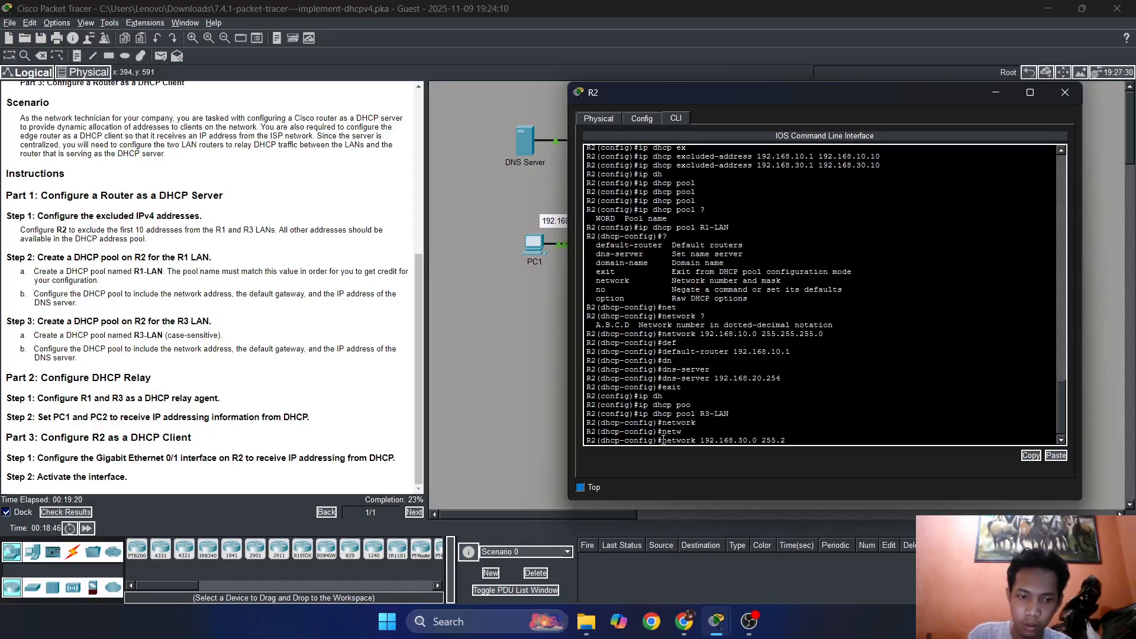
text(55.255.255.0)
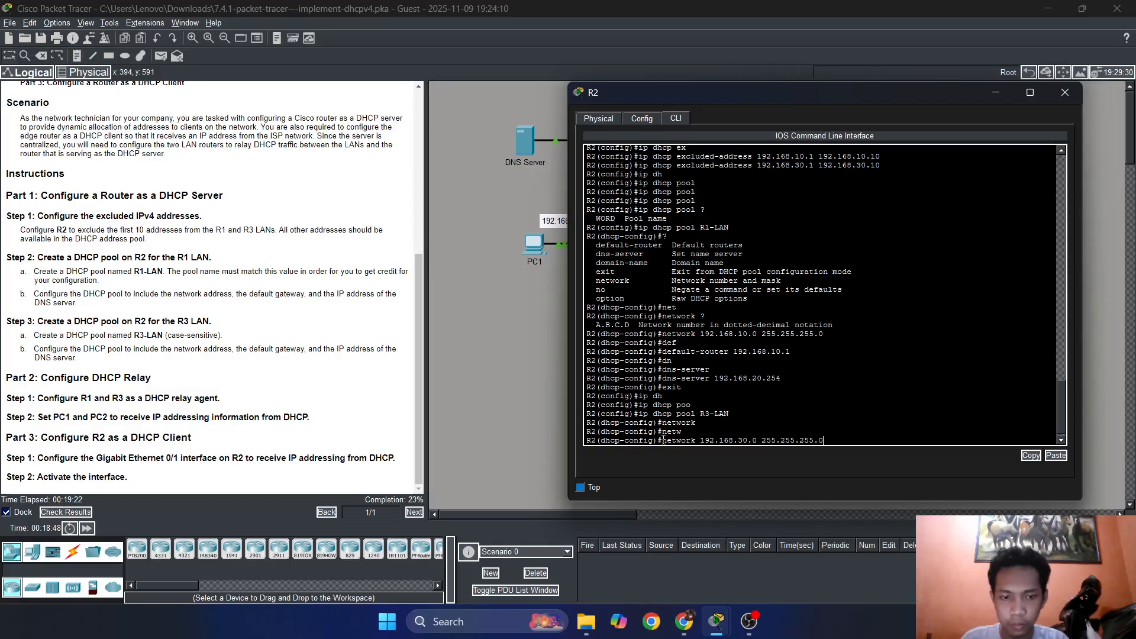
key(Return)
Set the default gateway of the R3-LAN pool to 192.168.30.1 with the default-router command.
text(def)
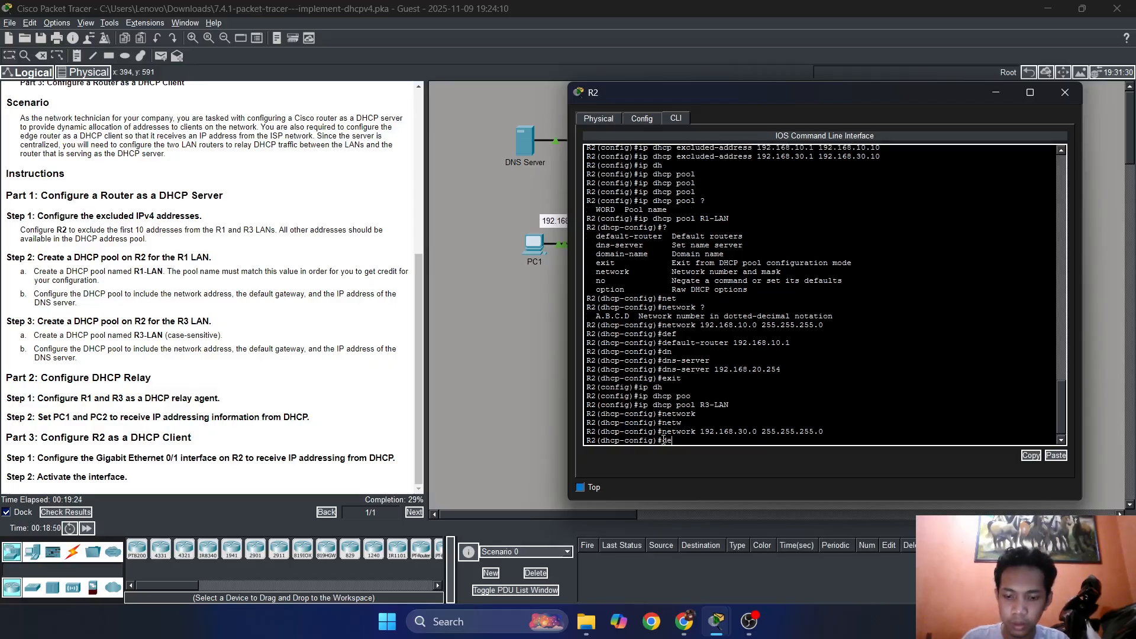
key(Tab)
text(192.15)
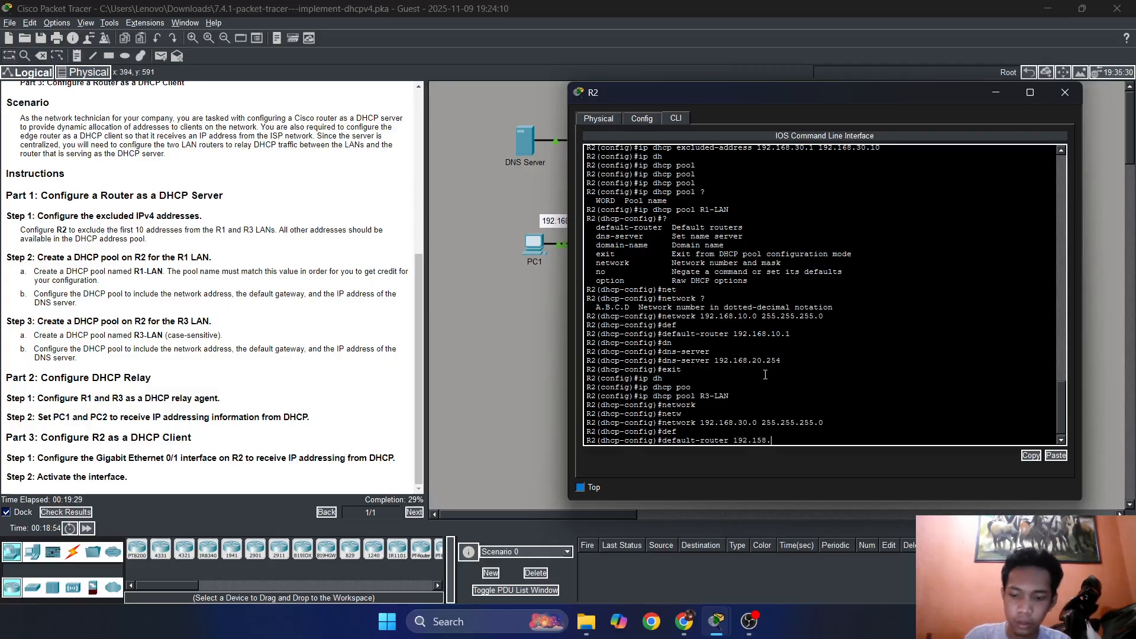
key(BackSpace)
key(BackSpace)
key(BackSpace)
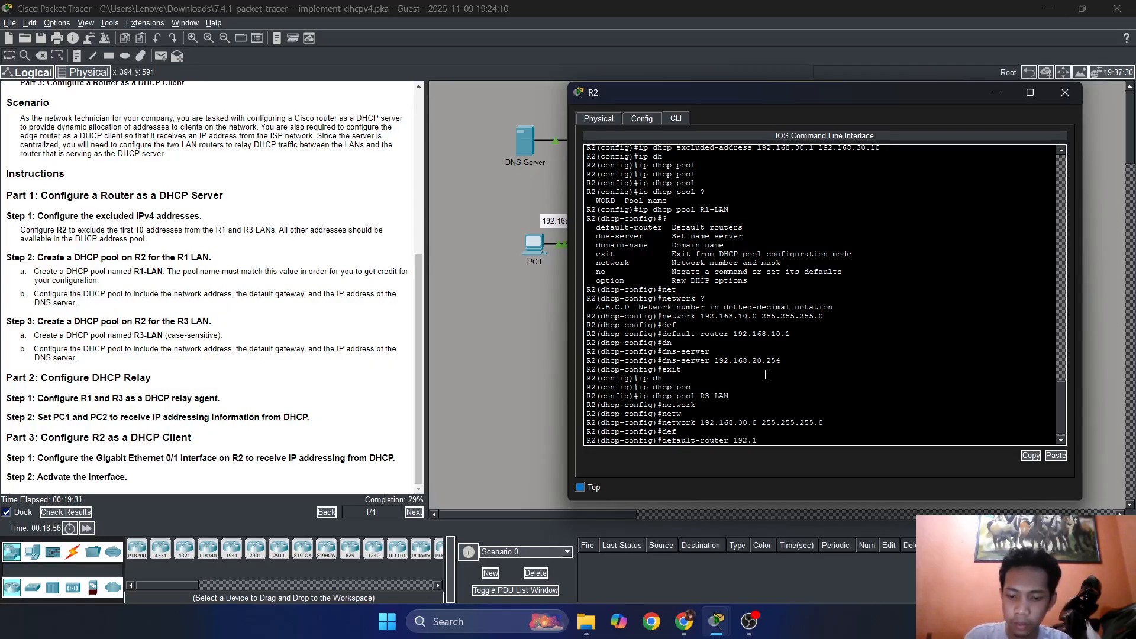
text(68.)
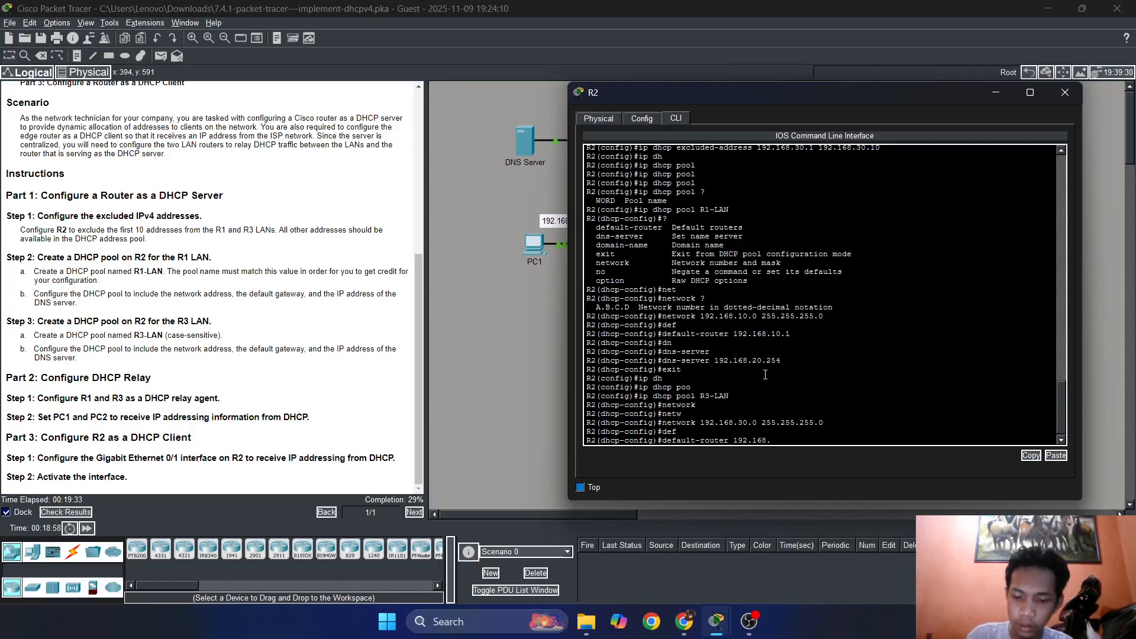
text(30.1)
key(Return)
key(Return)
key(Return)
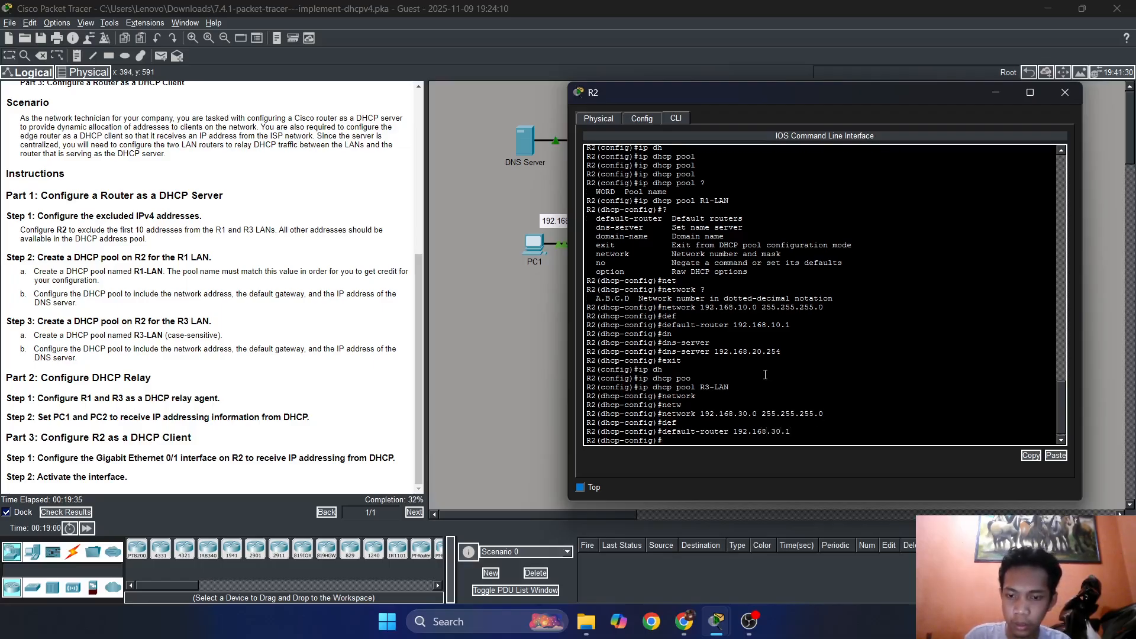
Set the DNS server of the R3-LAN pool to 192.168.20.254 with the dns-server command.
text(dn)
key(Tab)
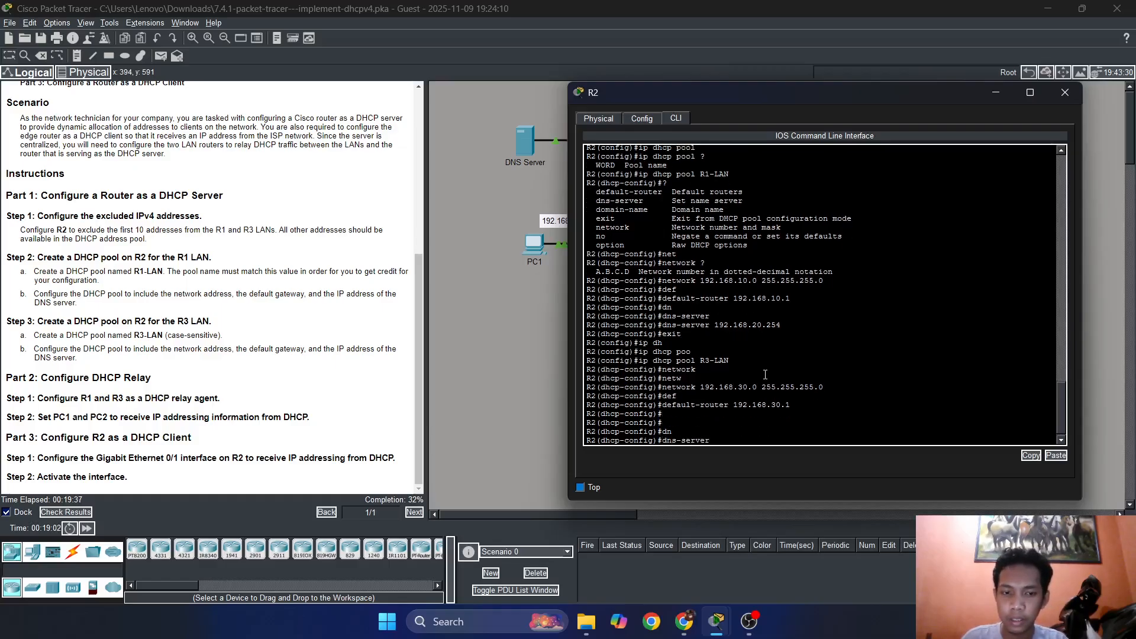
text(192.168)
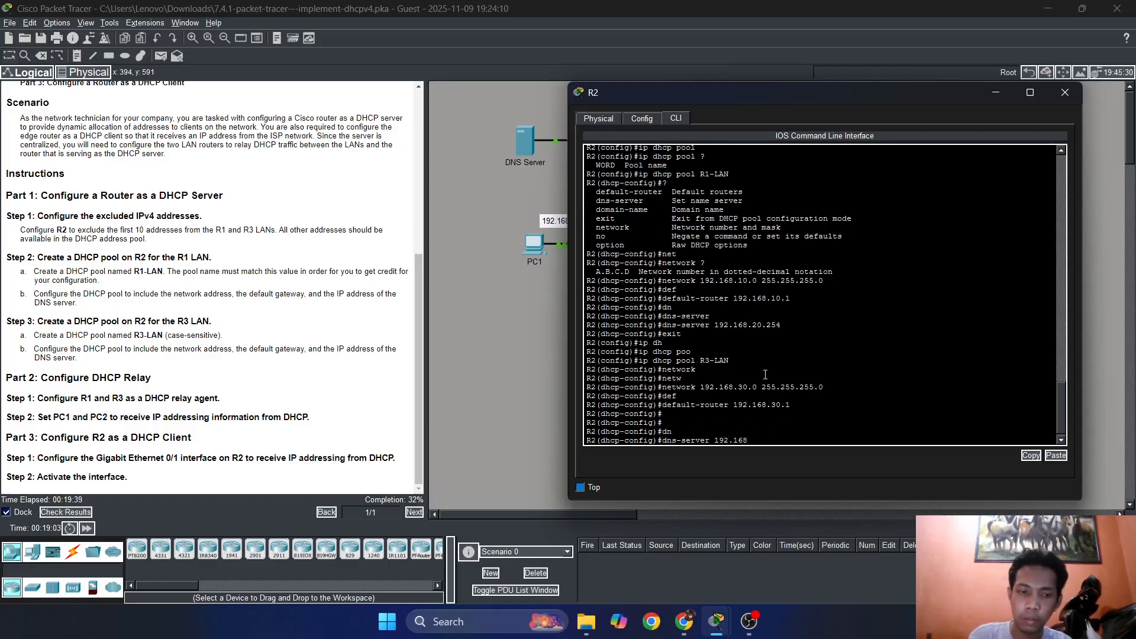
text(.20.254)
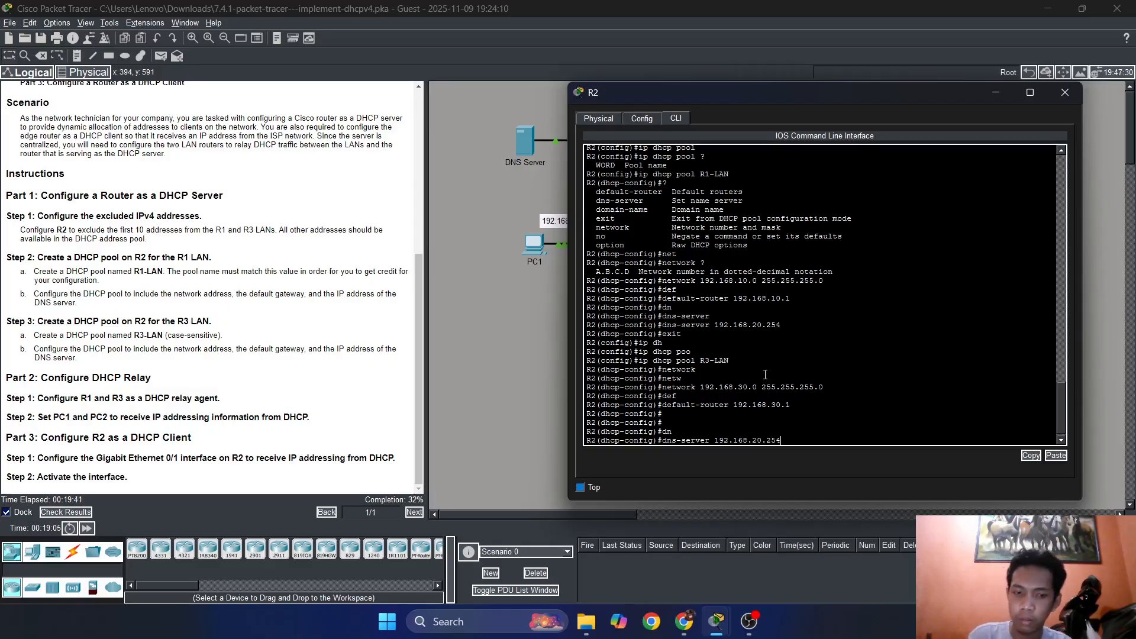
key(Return)
key(Return)
key(Return)
Exit DHCP pool configuration and return to global configuration mode on R2.
text(ex)
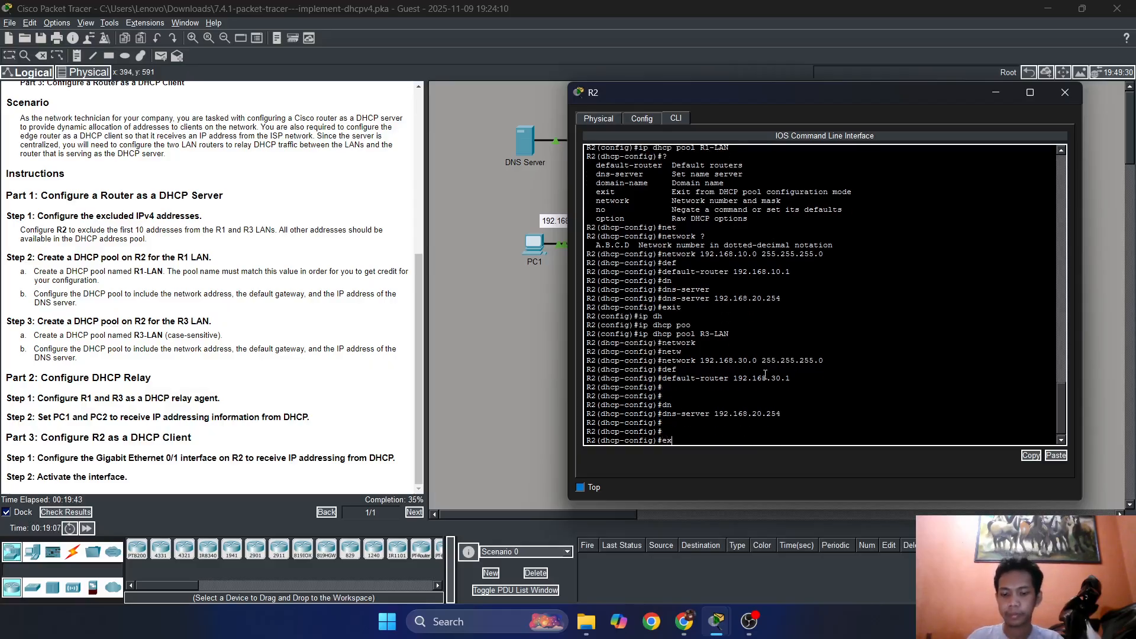
text(ti)
key(Return)
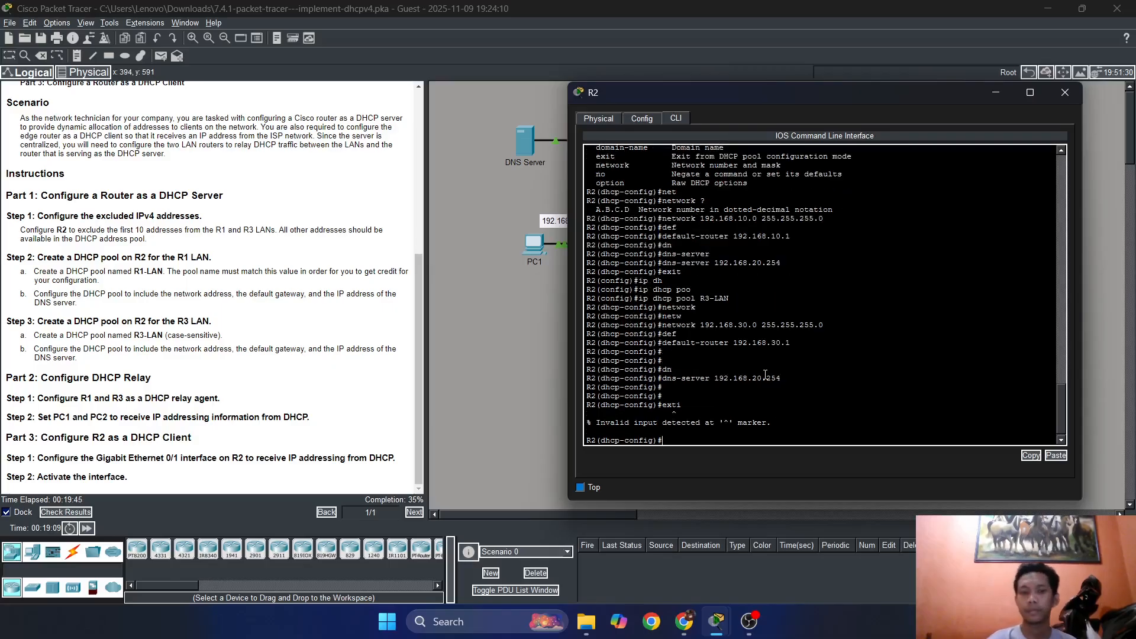
text(exi)
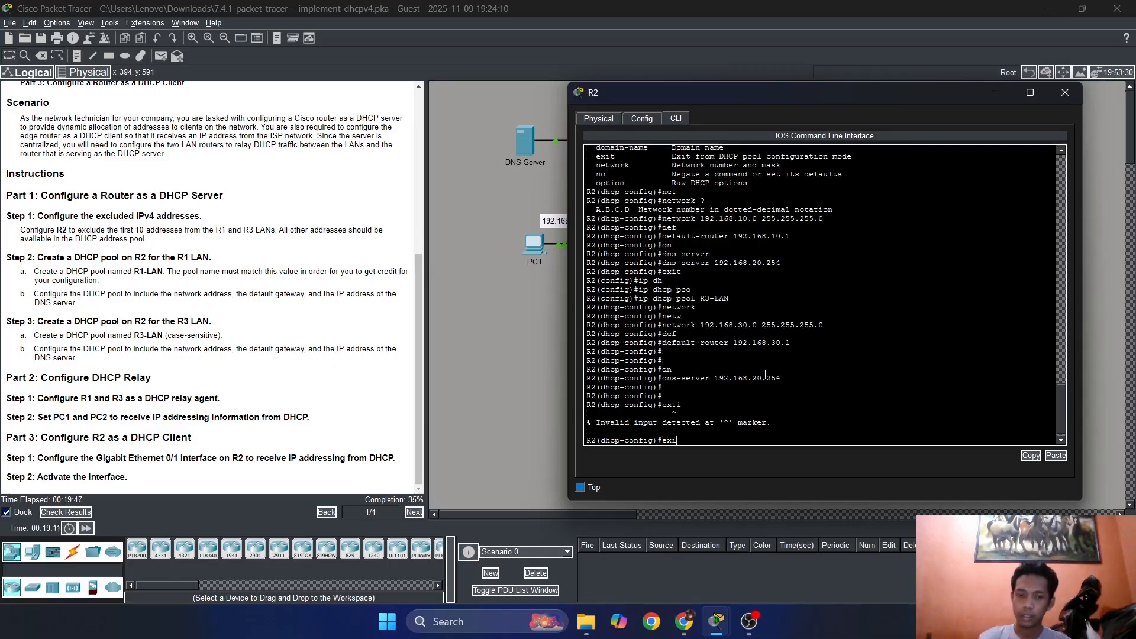
text(t)
key(Return)
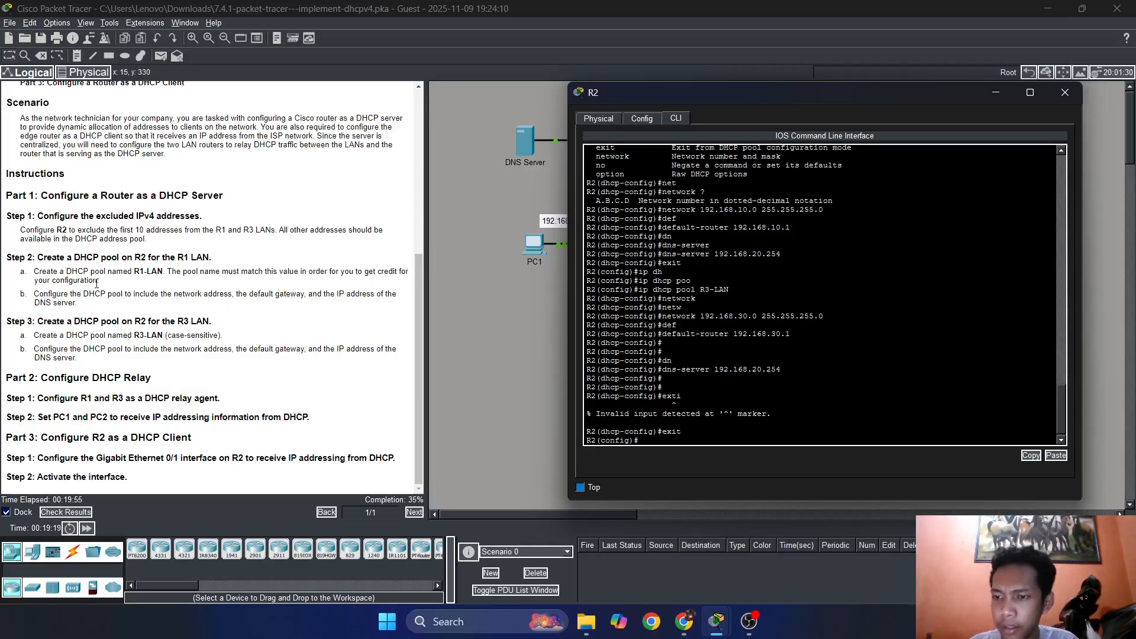
Examine the topology around R1, R2 and R3 to see how the LANs reach the DHCP server.
drag(672, 101, 613, 315)
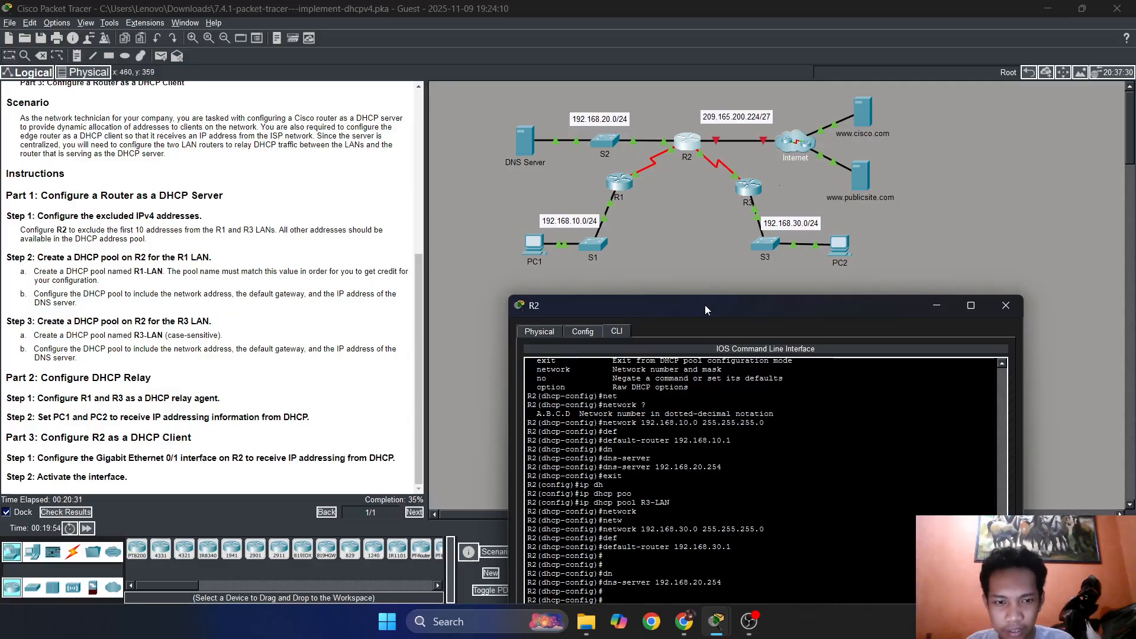
drag(704, 304, 674, 284)
text(exti)
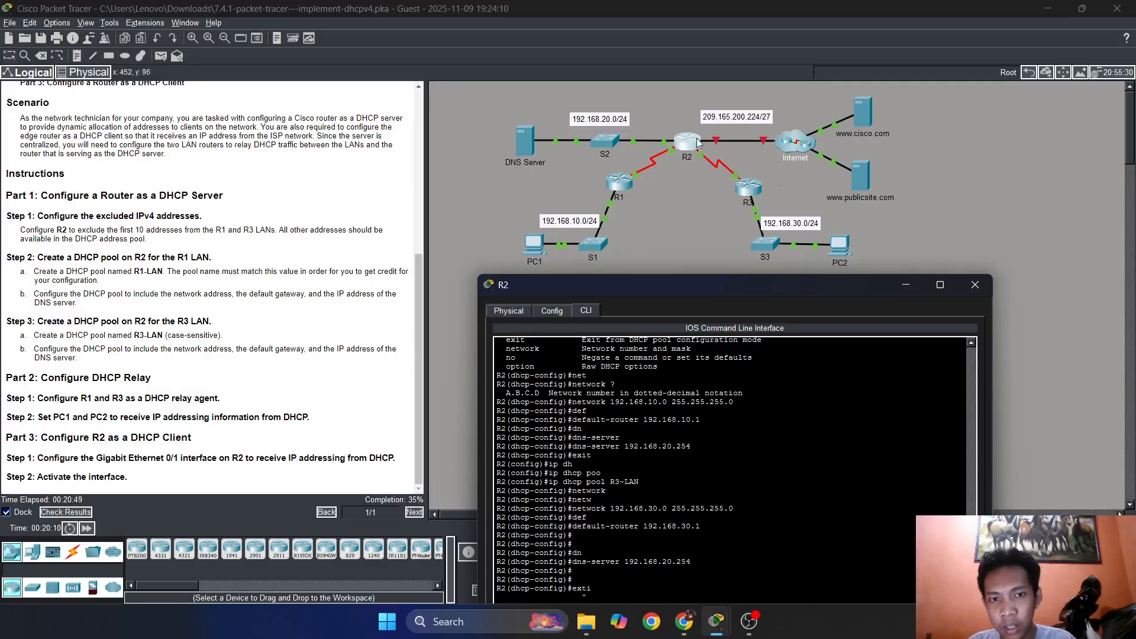
drag(661, 288, 653, 92)
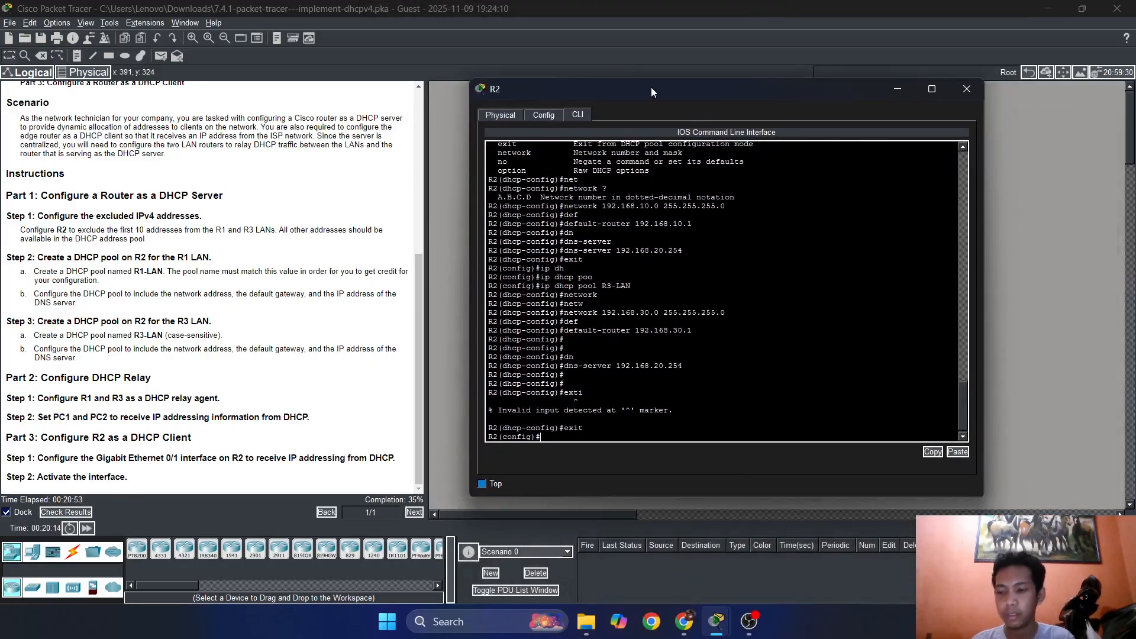
drag(656, 104, 630, 341)
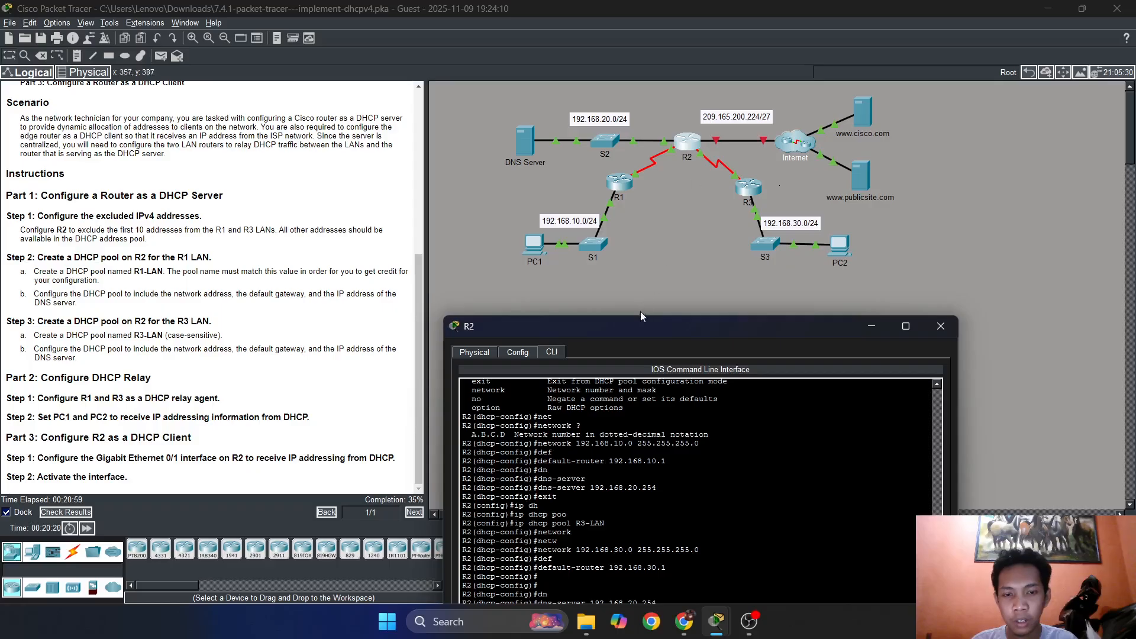
drag(641, 317, 698, 91)
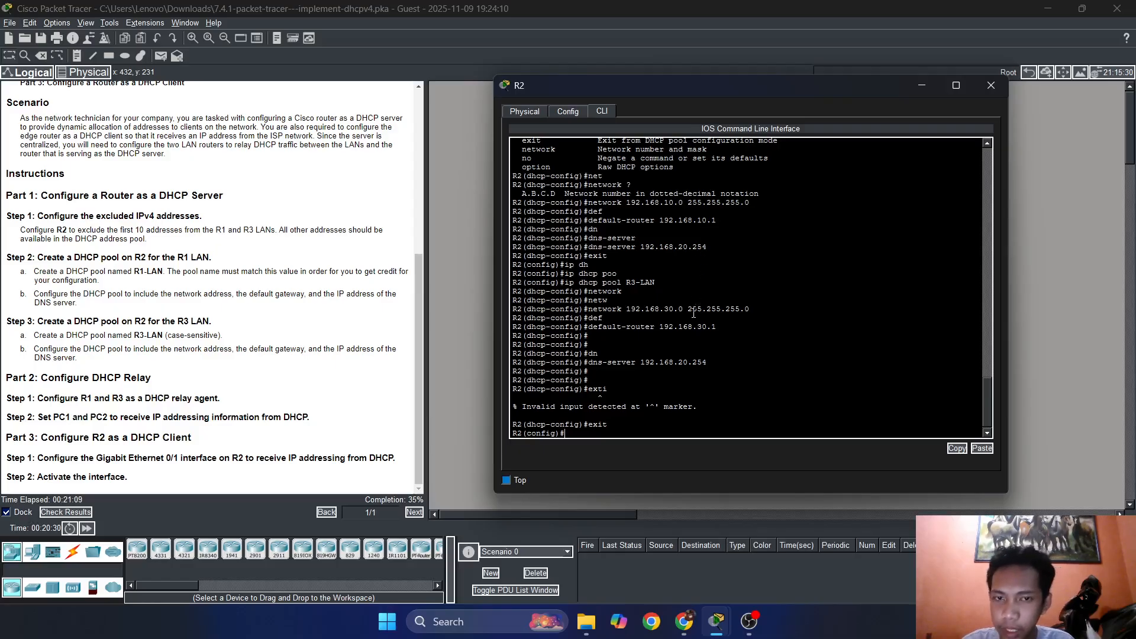
drag(628, 89, 606, 269)
drag(730, 272, 801, 142)
Close R2's window and open R1's command line interface, keeping the instructions in view.
click(1046, 138)
click(624, 187)
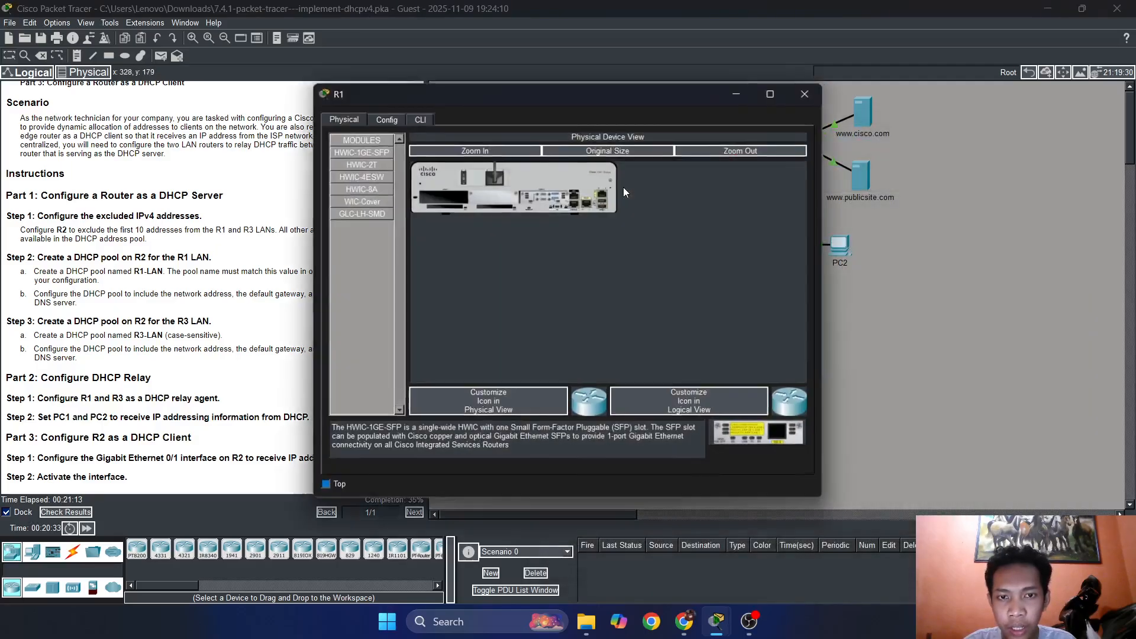
click(424, 117)
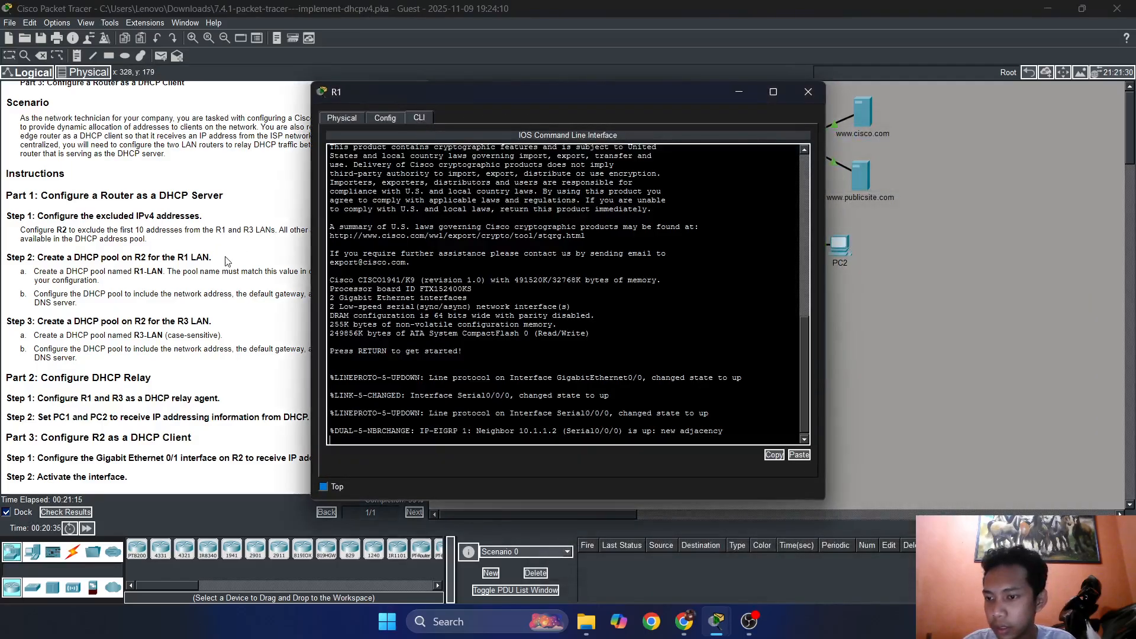
drag(471, 95, 623, 97)
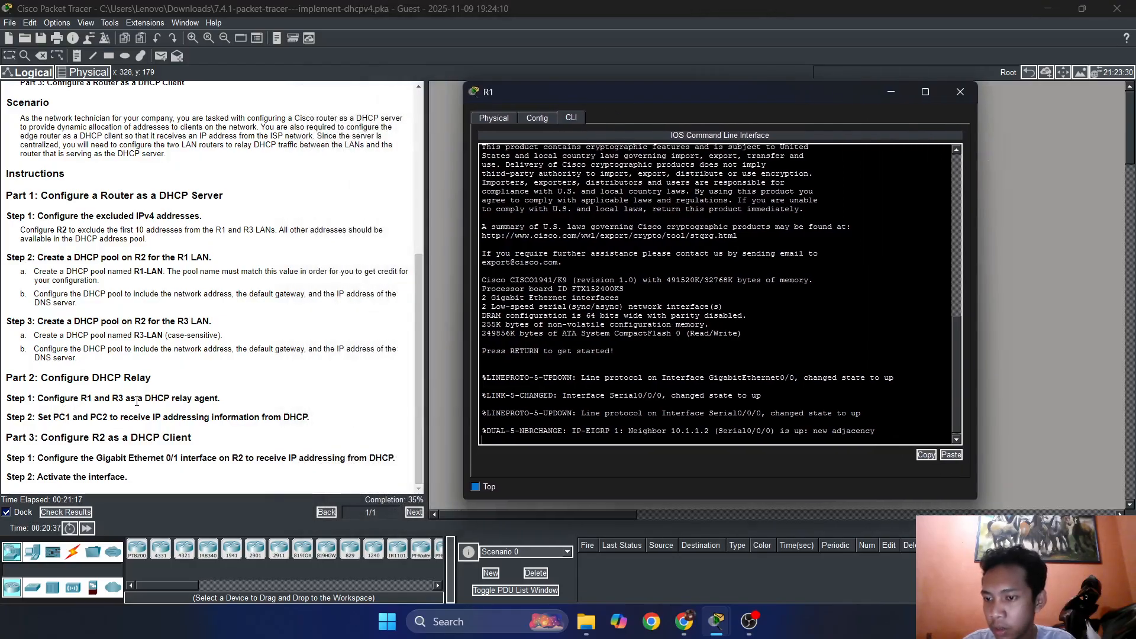
drag(548, 98, 617, 98)
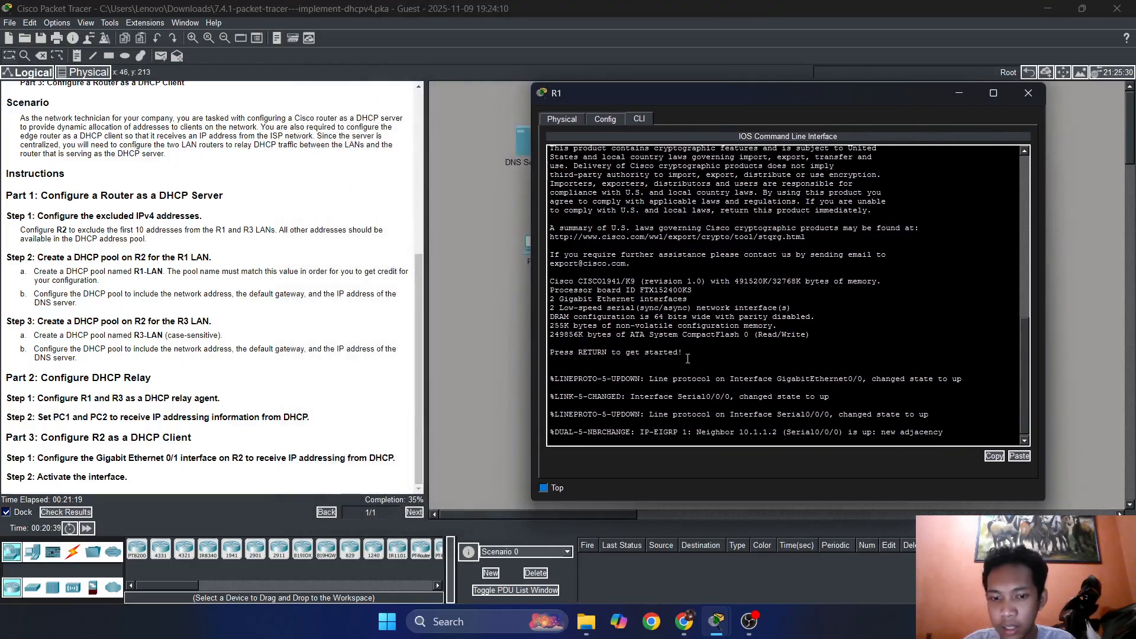
Enter privileged EXEC mode and start global configuration mode on R1.
key(Return)
key(Return)
key(Return)
key(Return)
text(en)
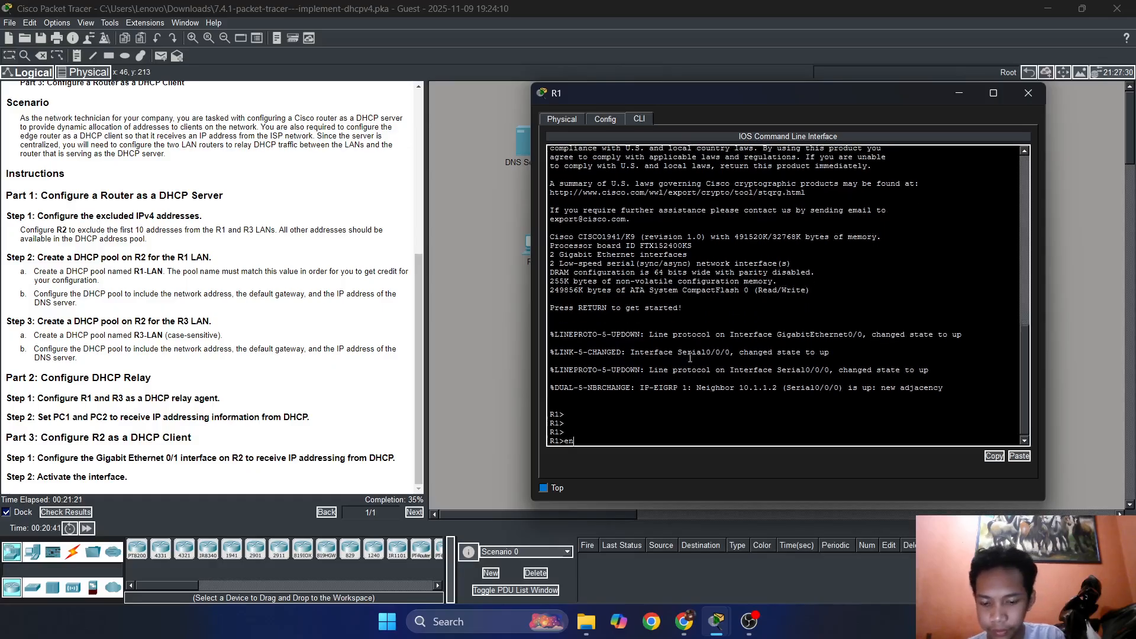
key(Return)
text(conf t)
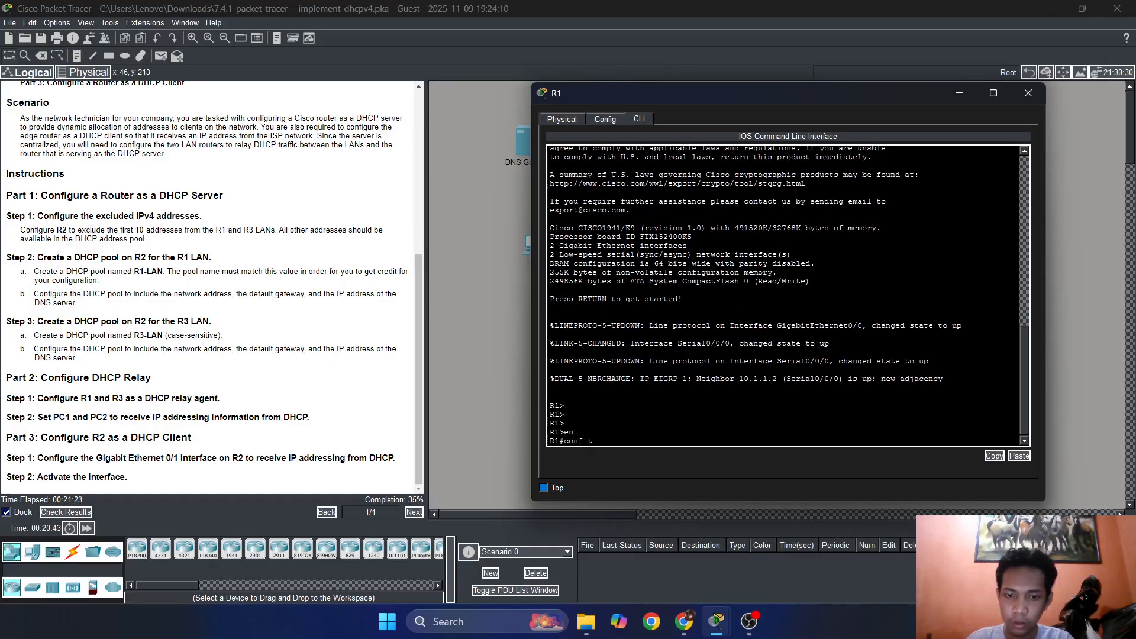
key(Return)
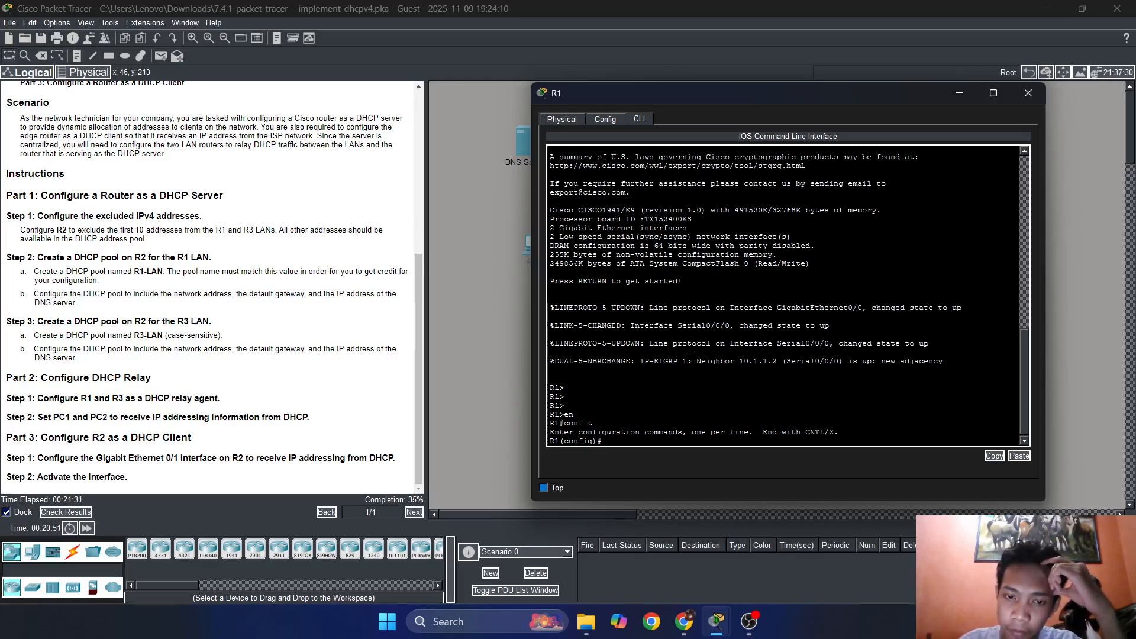
Turn on the preference to always show port labels in the logical workspace.
drag(756, 106, 788, 179)
click(53, 22)
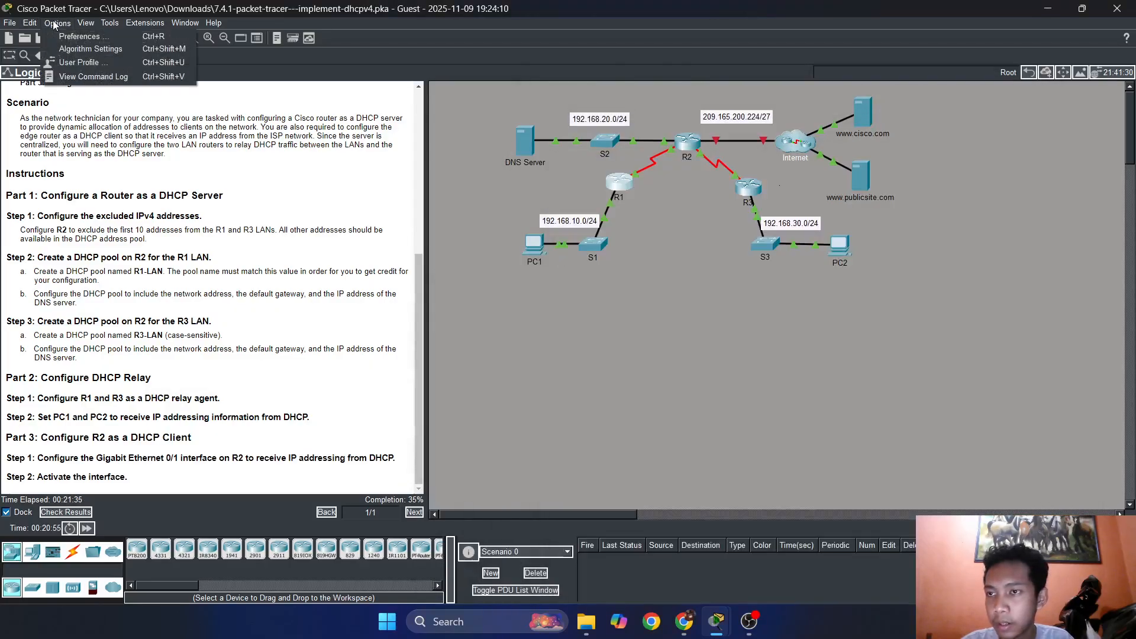
click(70, 38)
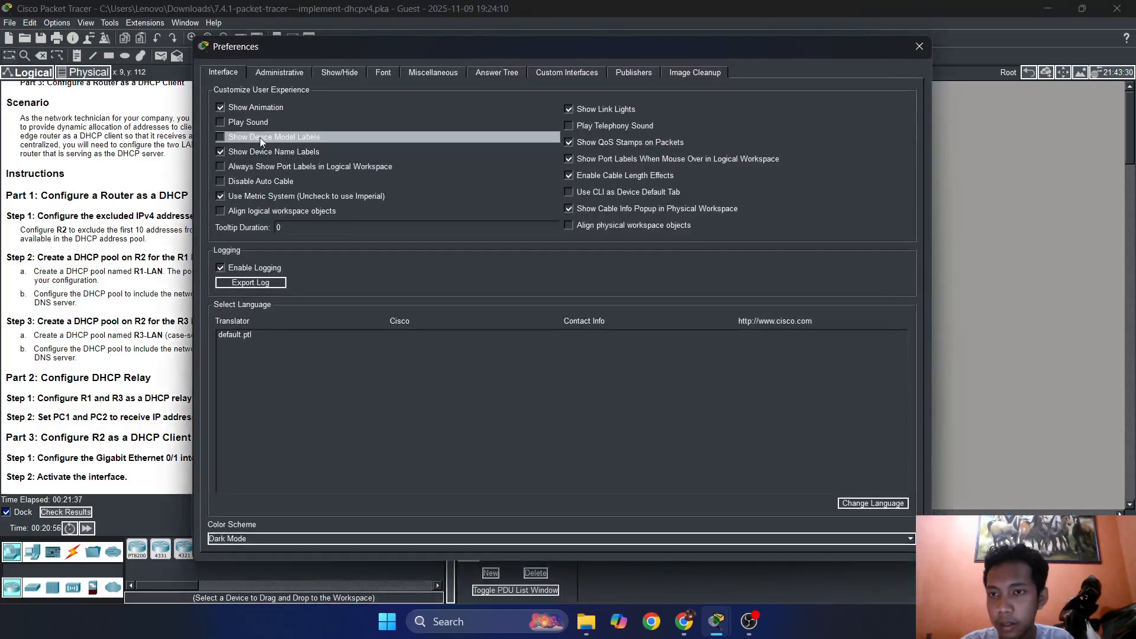
click(264, 166)
click(918, 46)
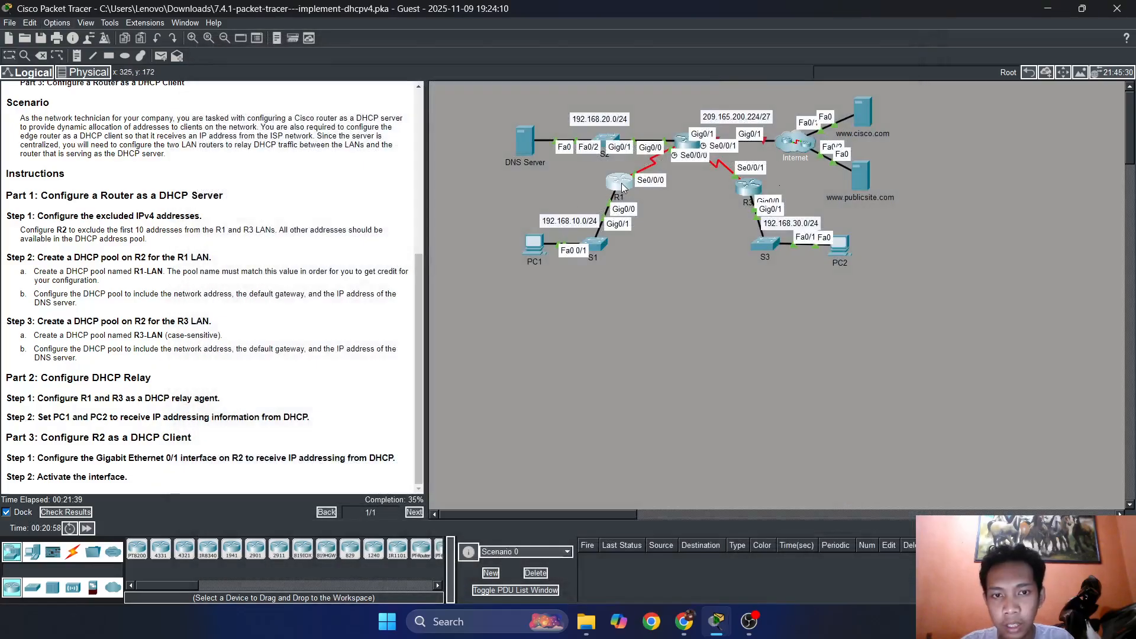
Return to R1's command line and enter interface configuration mode for GigabitEthernet 0/0.
click(621, 182)
drag(753, 88, 823, 90)
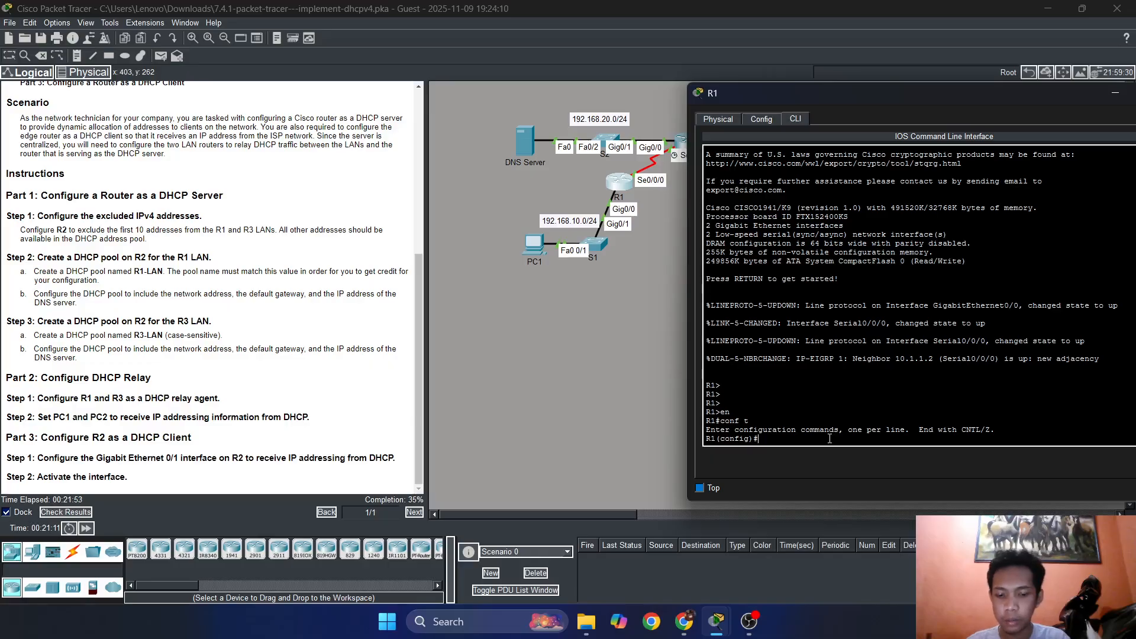
text(ip)
key(BackSpace)
key(BackSpace)
key(BackSpace)
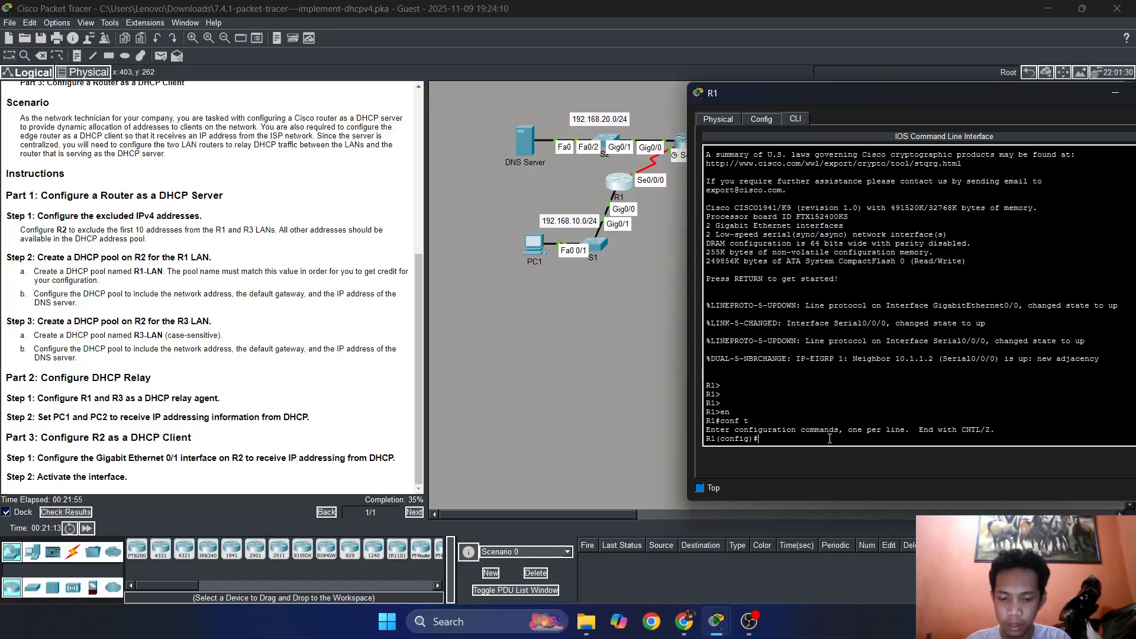
text(inter)
key(Tab)
text(gig)
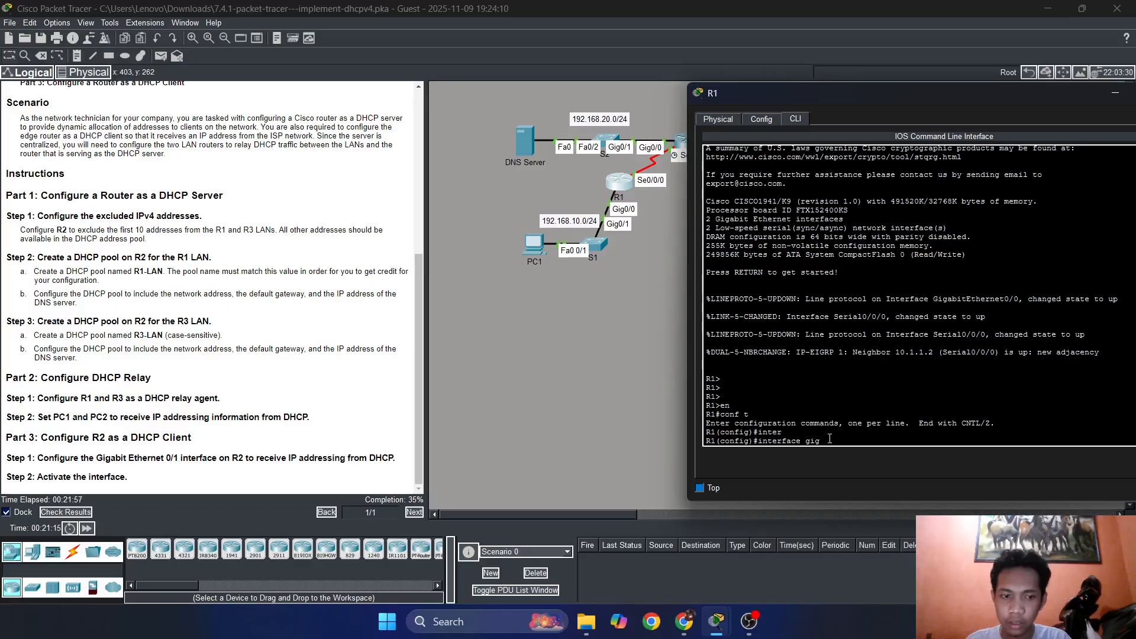
key(Tab)
text(0)
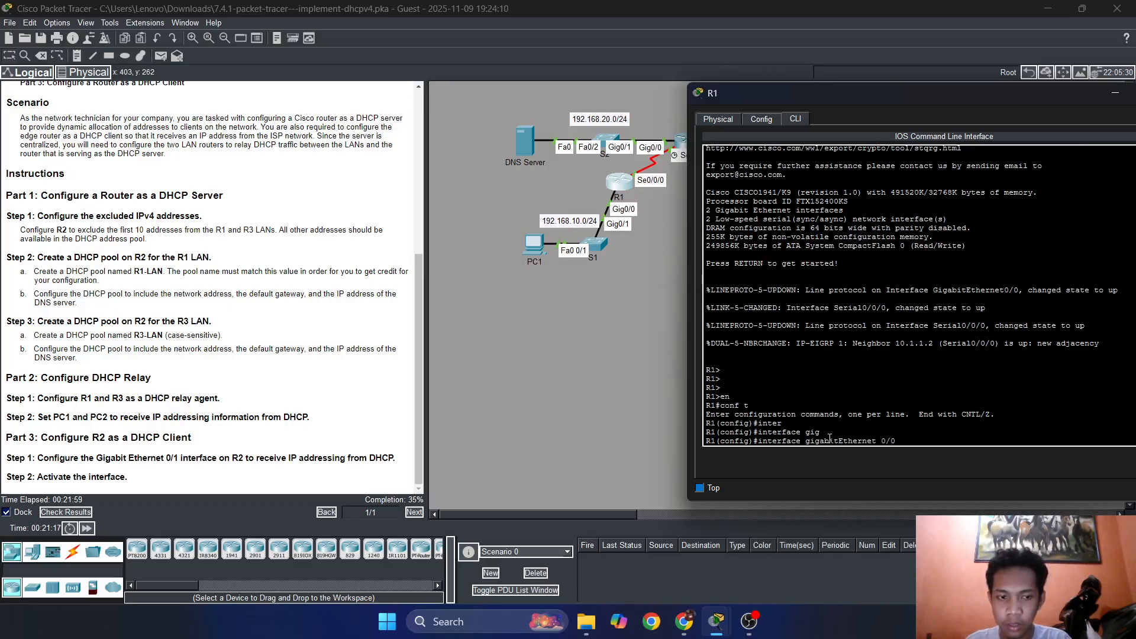
text(/0)
key(Return)
List the ip subcommands available in R1's interface configuration mode.
text(ip)
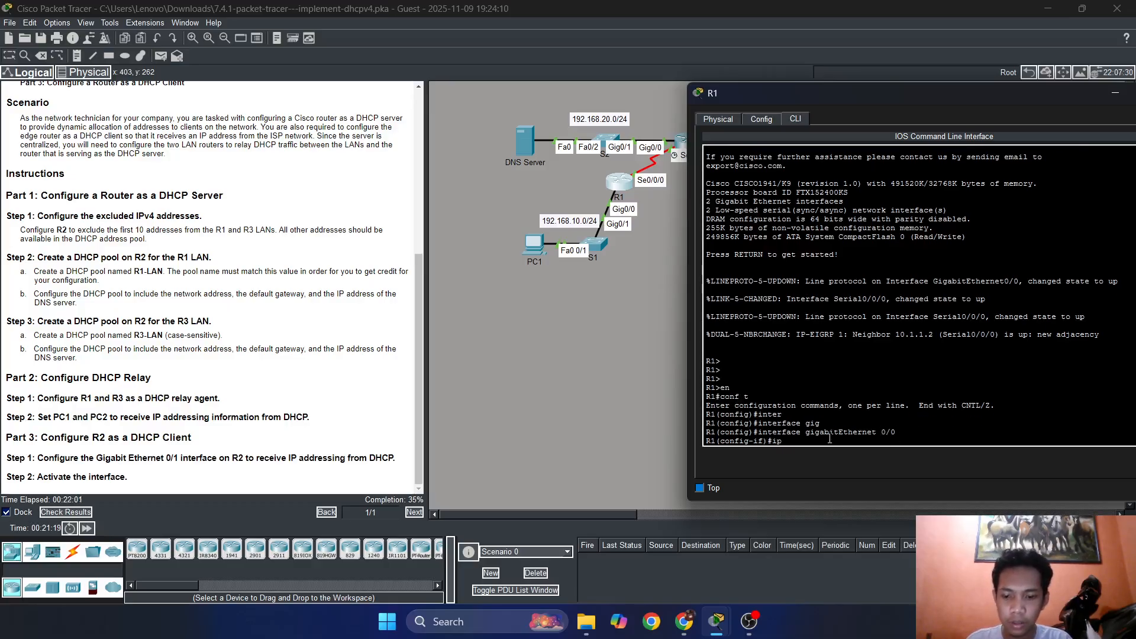
key(Tab)
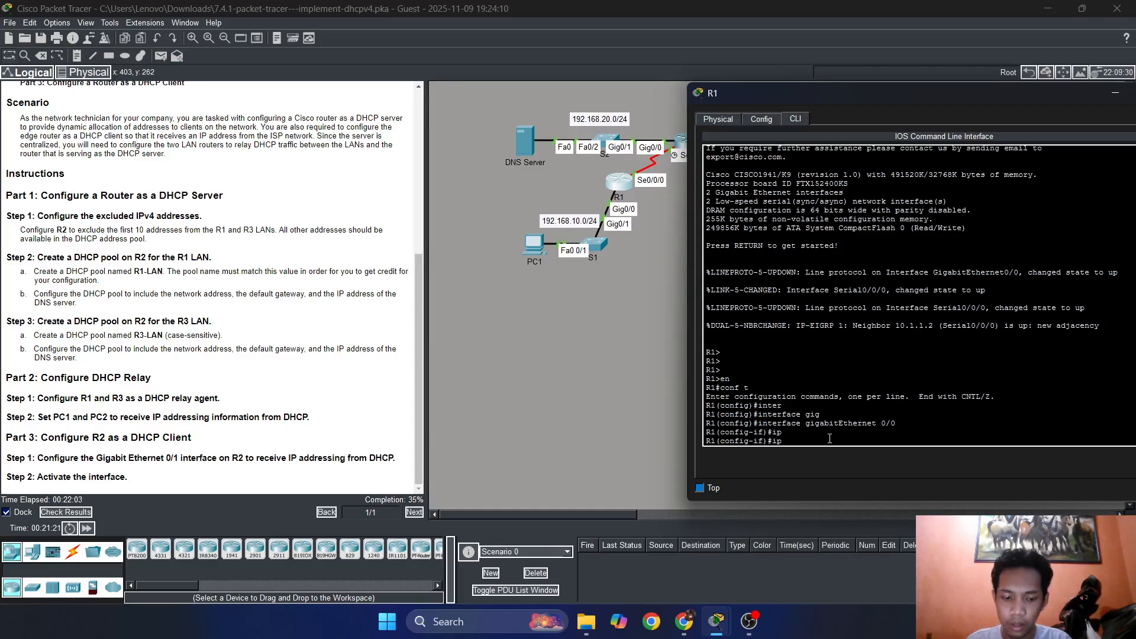
text(?)
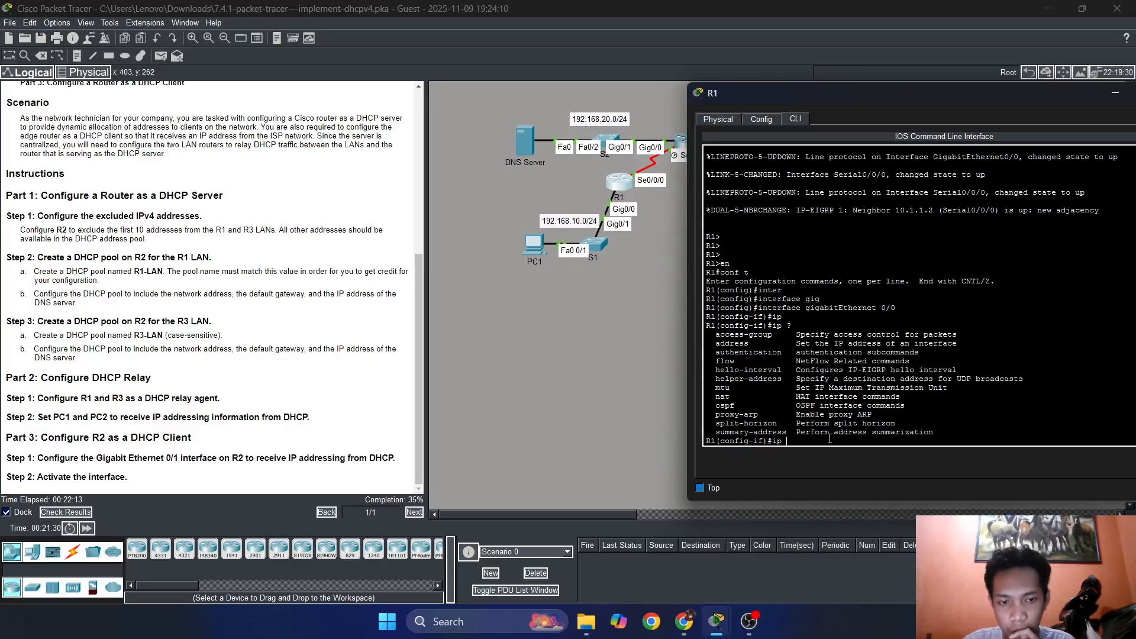
Set 10.1.1.2 as the IP helper address on R1's GigabitEthernet 0/0, then close R1's window.
text(he)
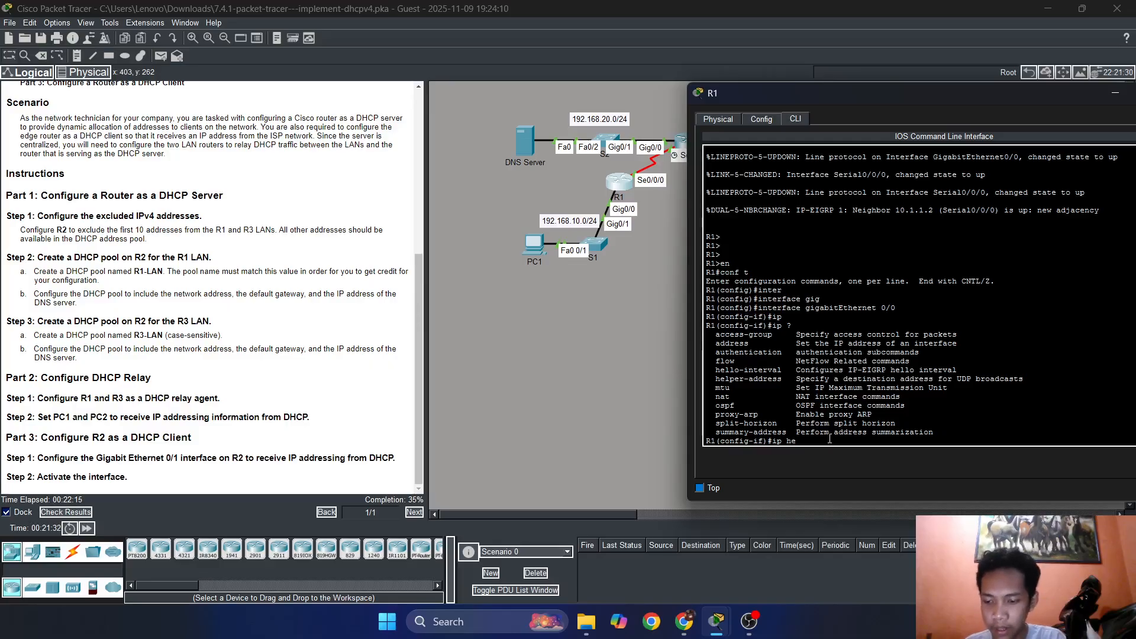
key(Tab)
text(lp)
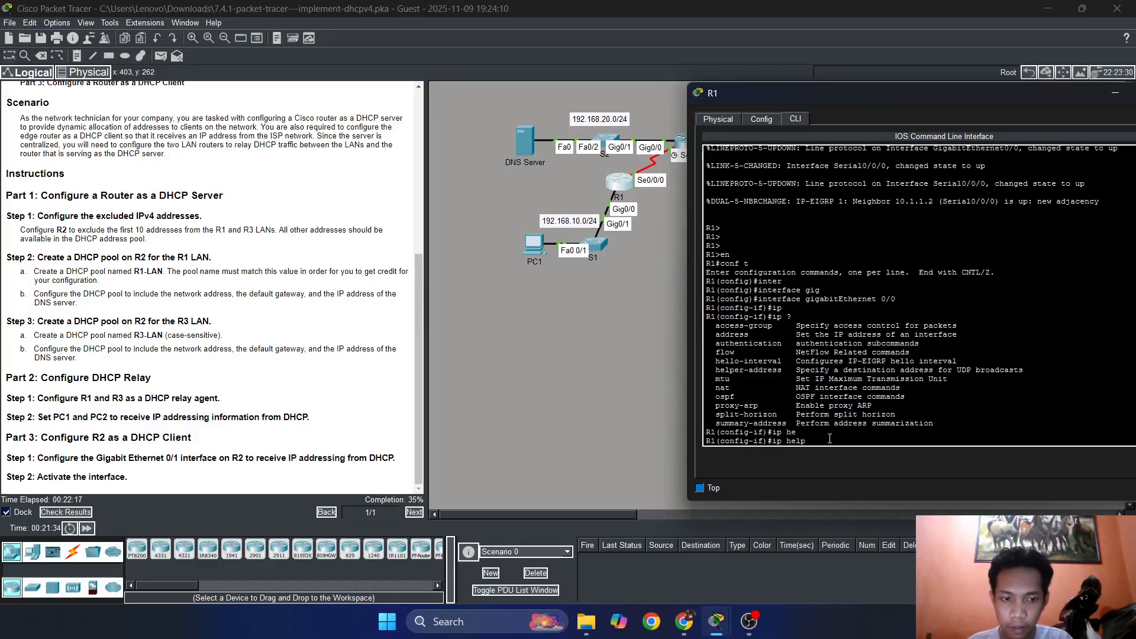
key(Tab)
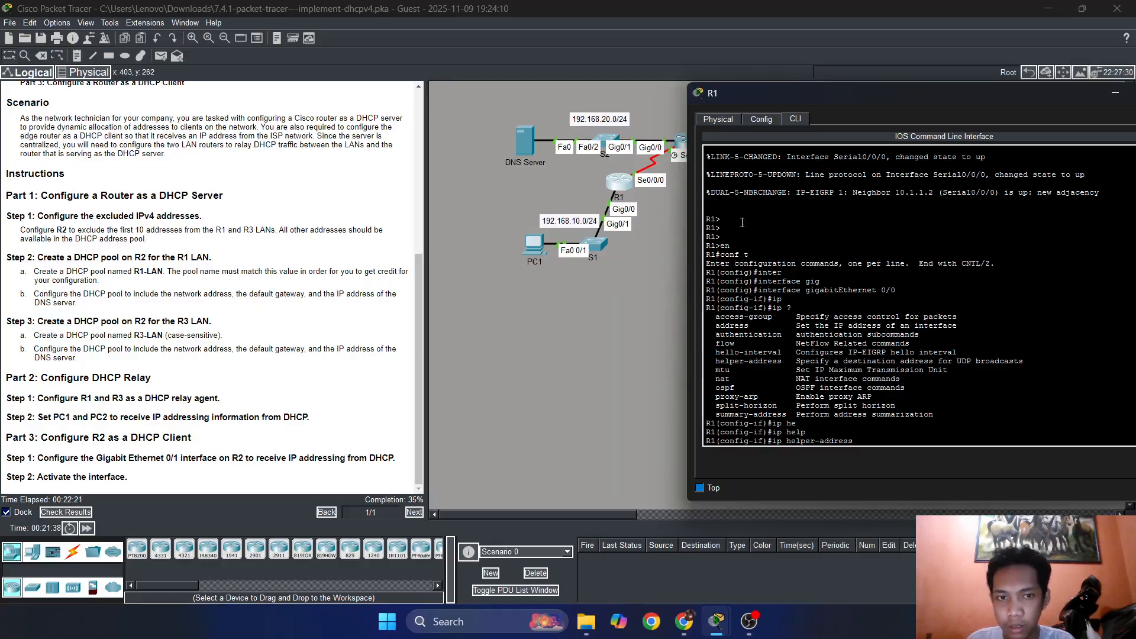
drag(796, 98, 744, 126)
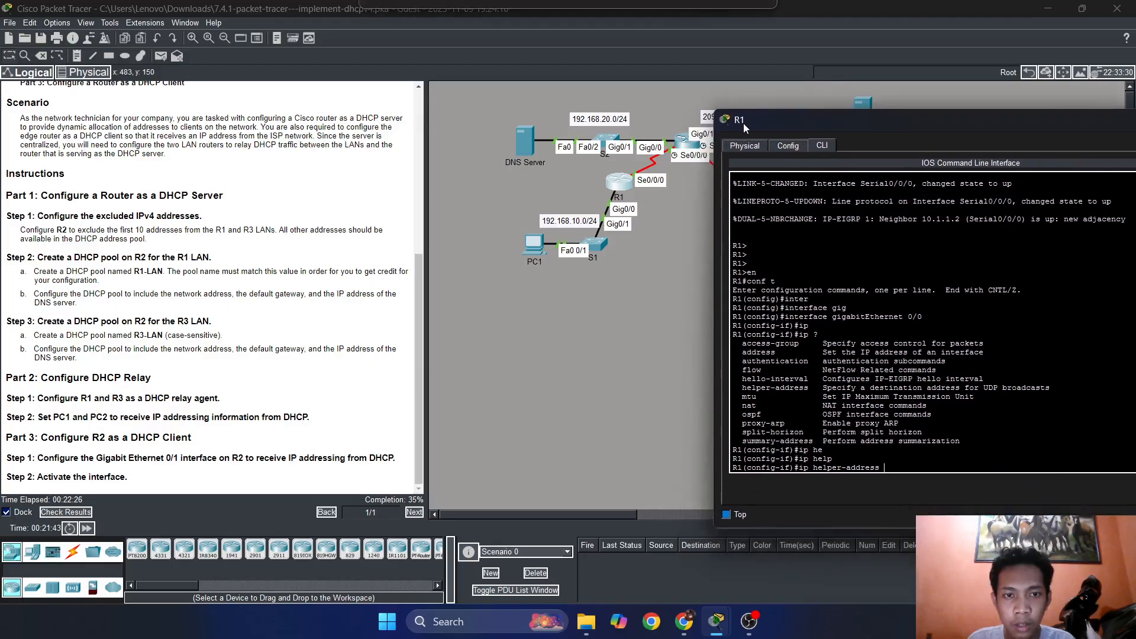
scroll(237, 249, up, 6)
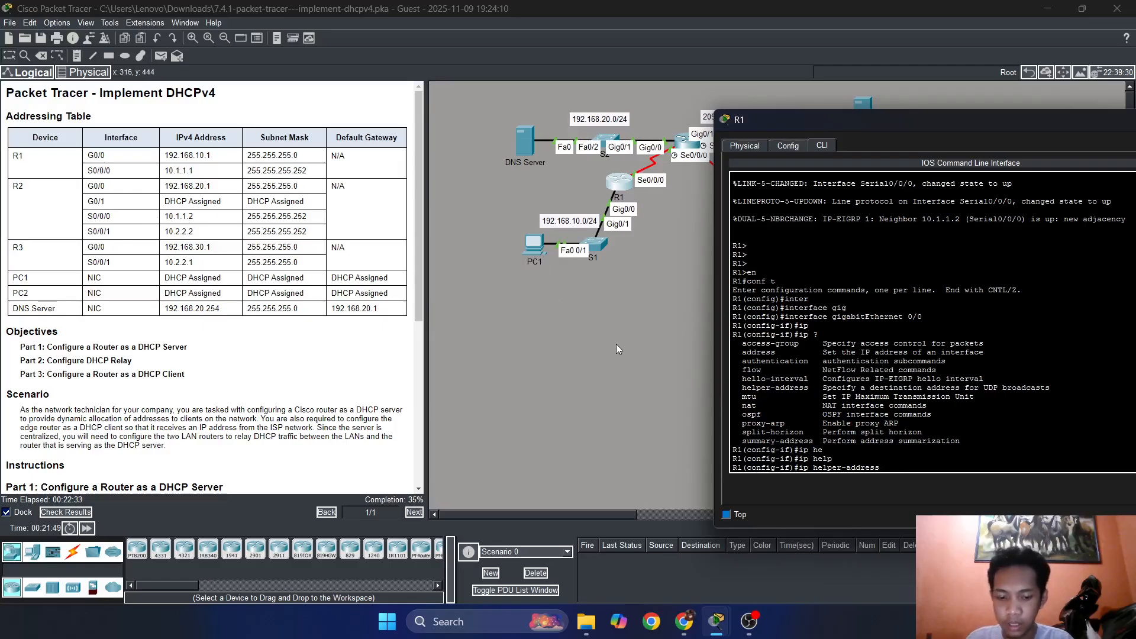
text(10.1.1)
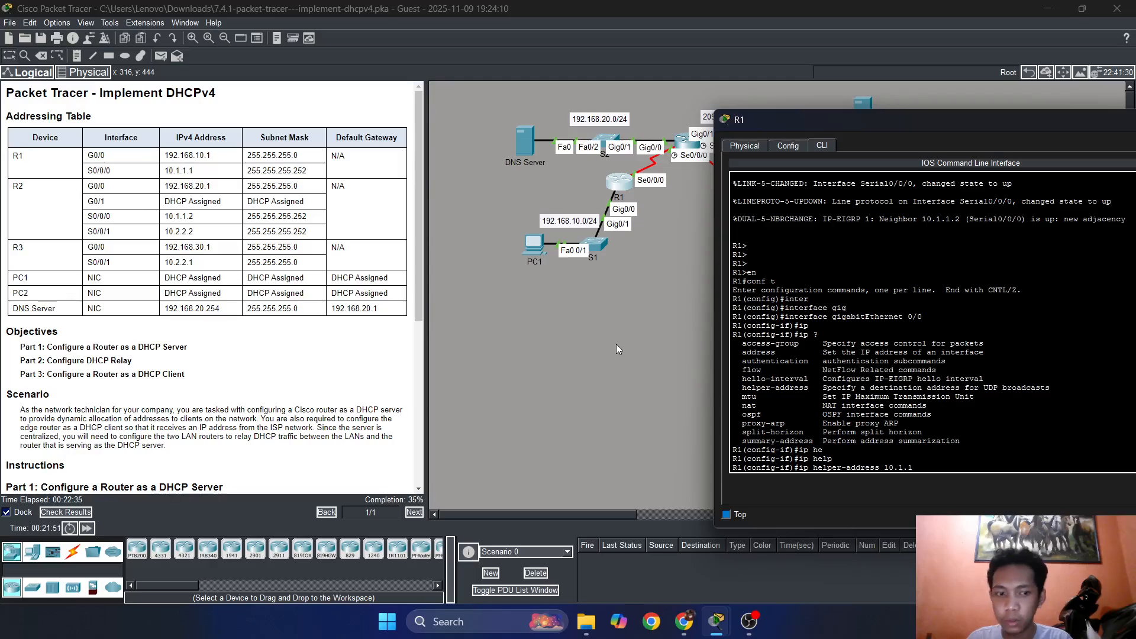
text(.2)
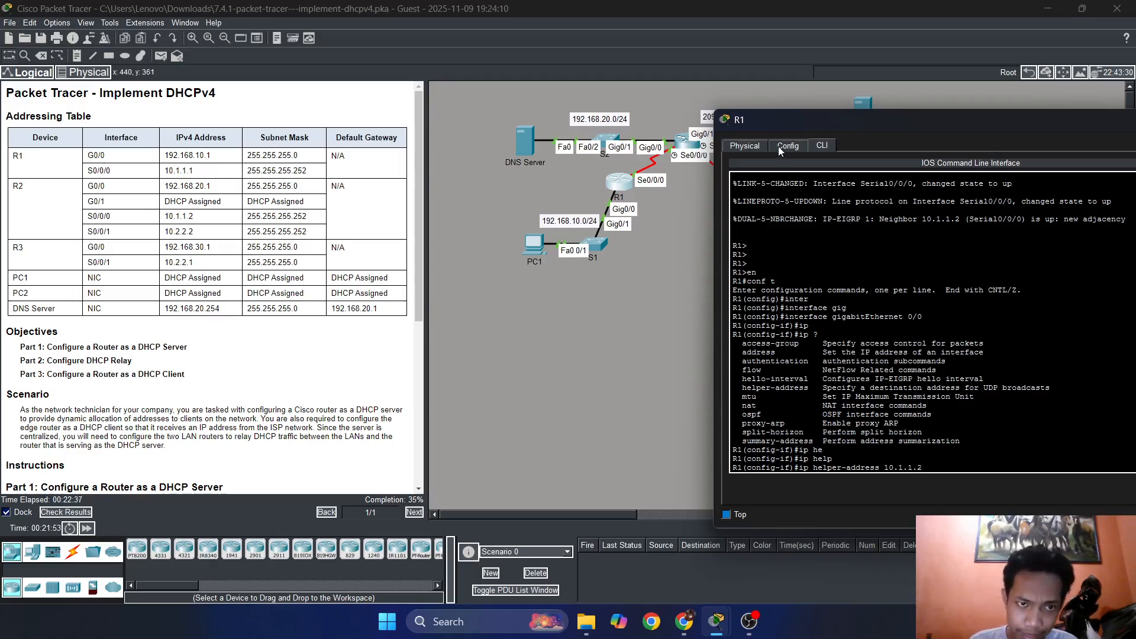
drag(747, 126, 443, 219)
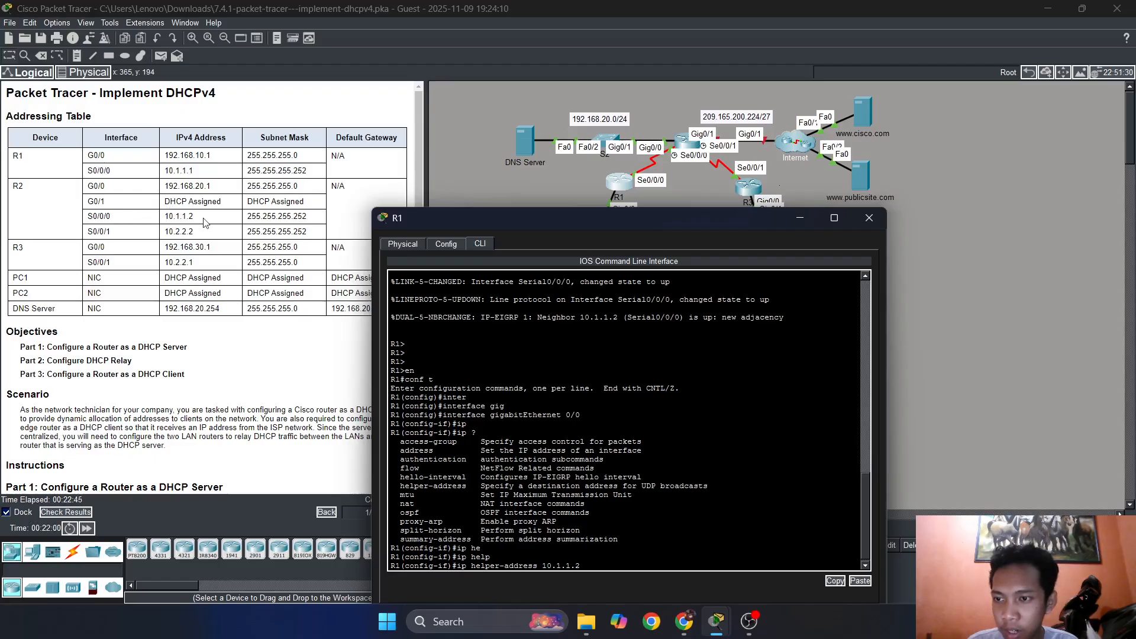
drag(417, 218, 454, 184)
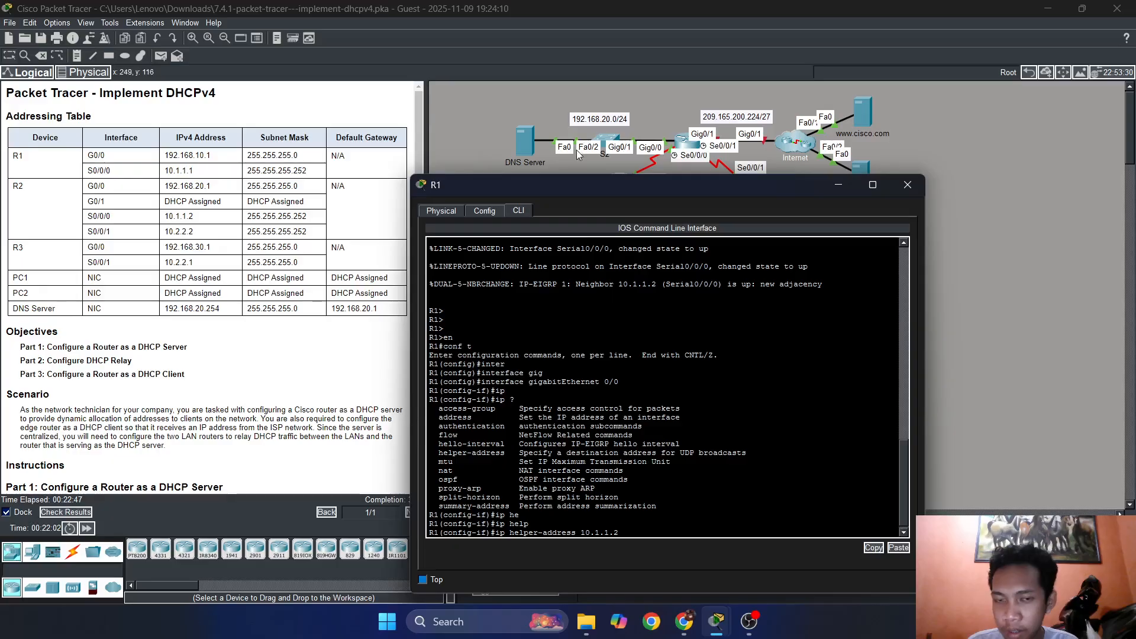
drag(528, 187, 535, 122)
click(655, 463)
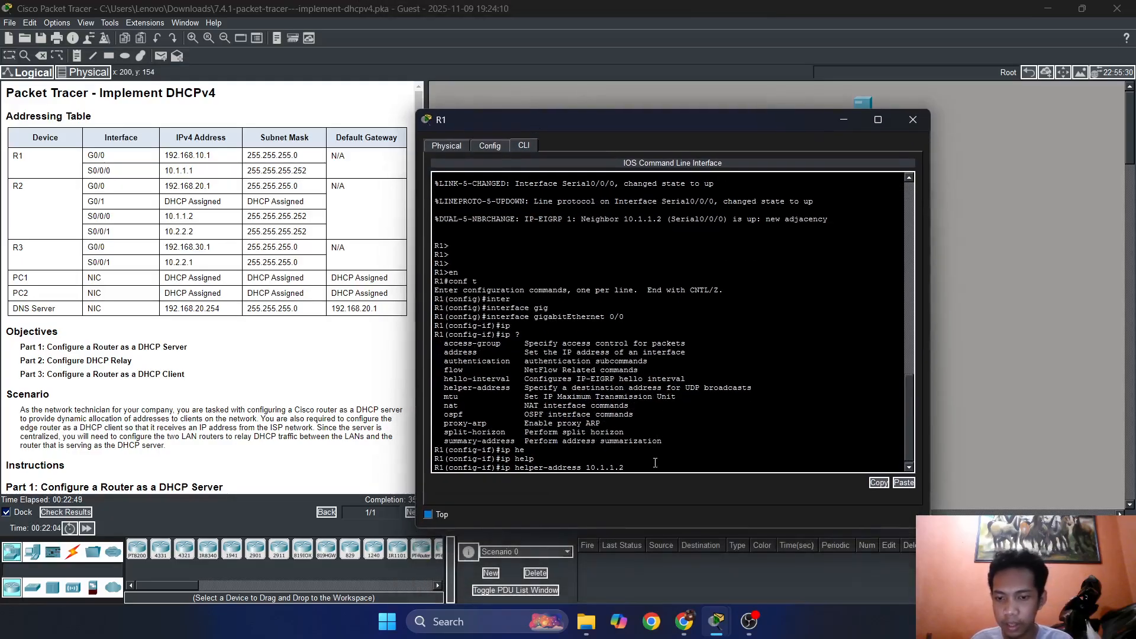
key(Return)
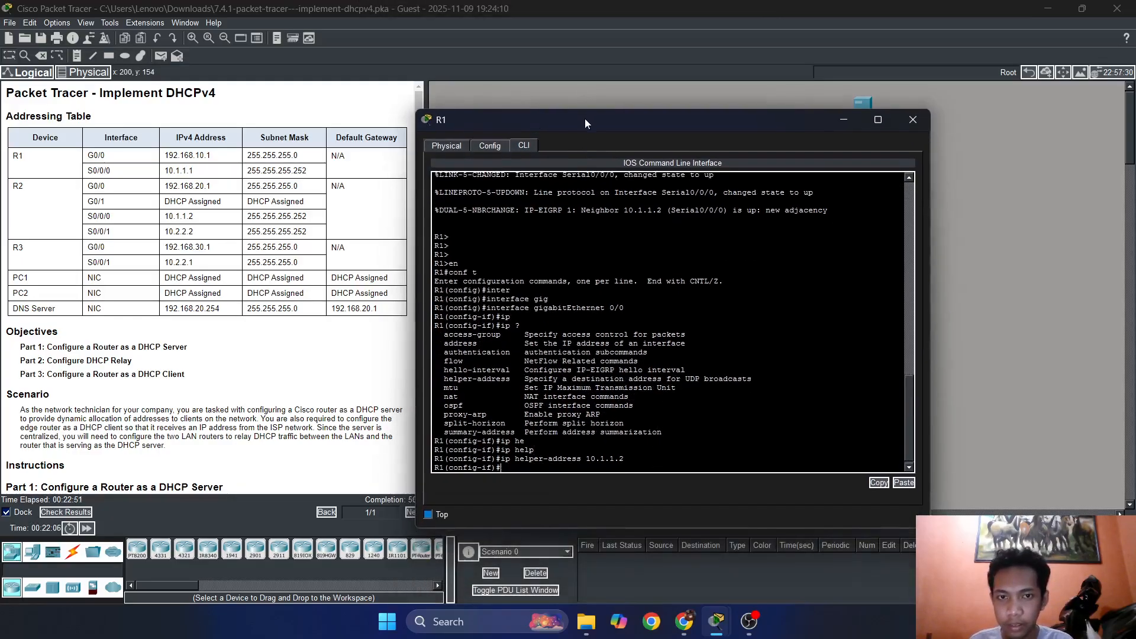
drag(585, 118, 709, 98)
click(1038, 100)
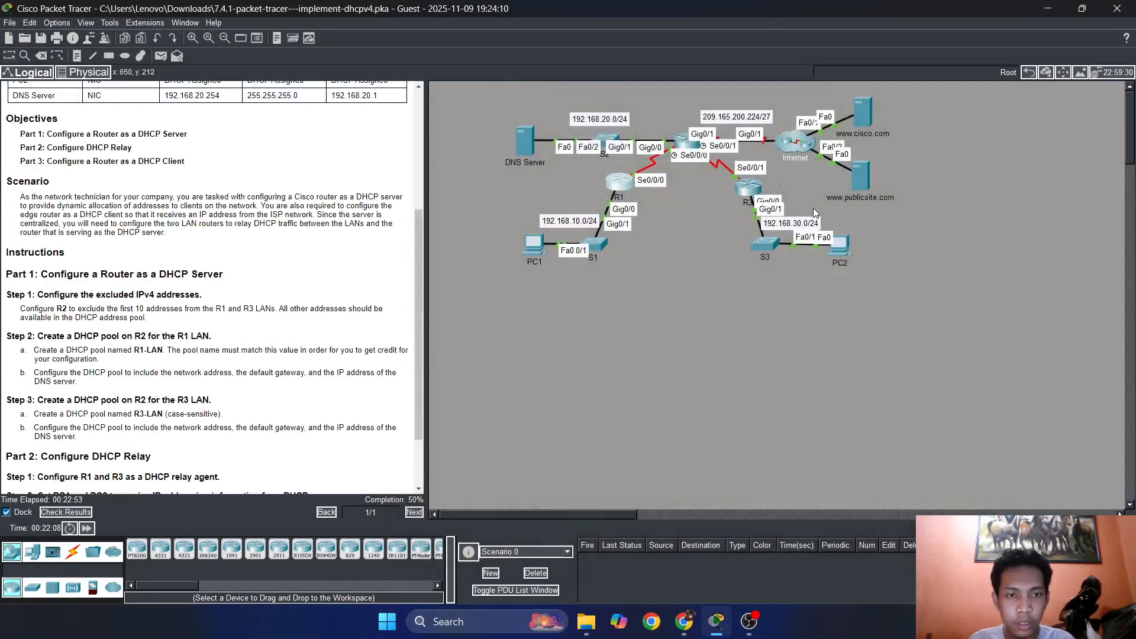
Open R3's command-line interface and bring up its user EXEC prompt.
click(740, 185)
click(426, 120)
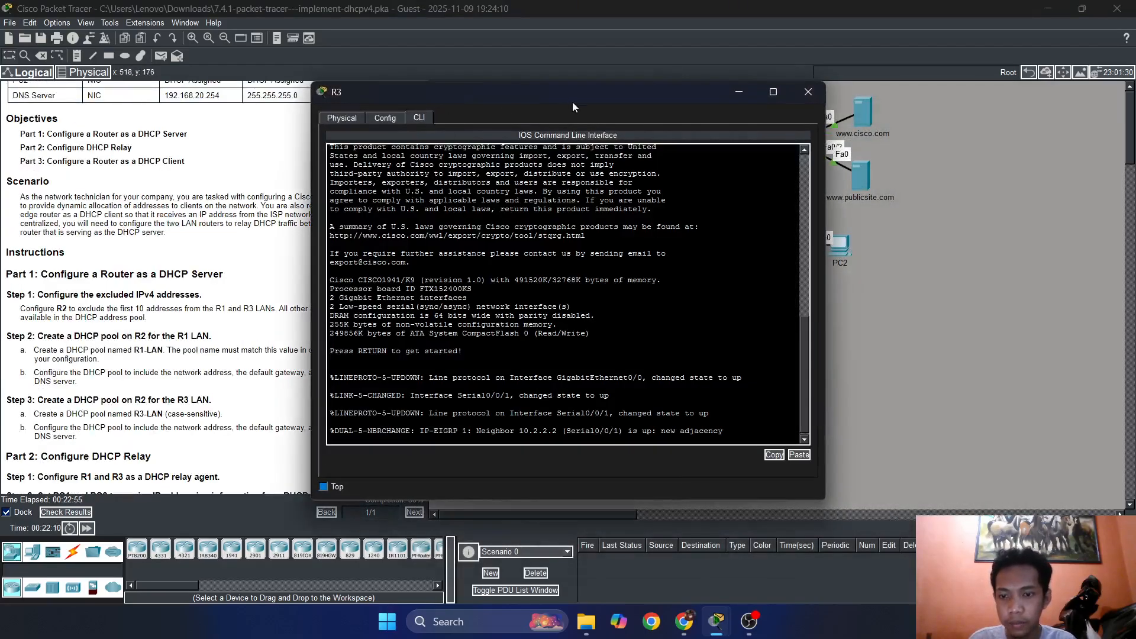
drag(573, 106, 732, 108)
scroll(207, 296, down, 3)
key(Return)
key(Return)
key(Return)
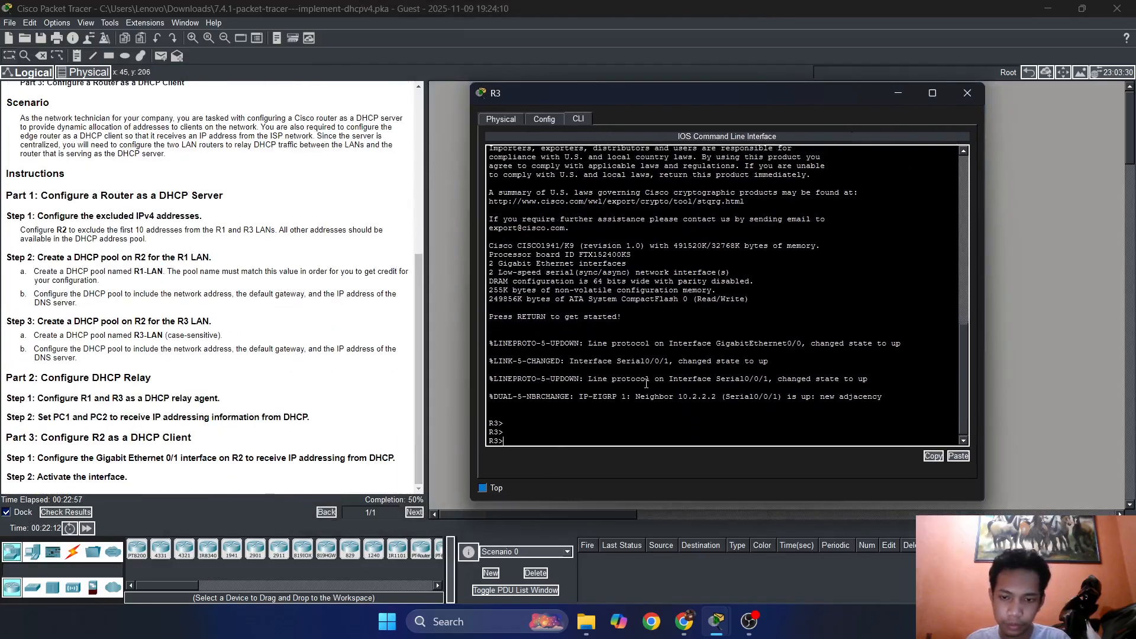
Enter privileged EXEC mode and start global configuration mode on R3.
text(en)
key(Return)
key(Return)
text(conft)
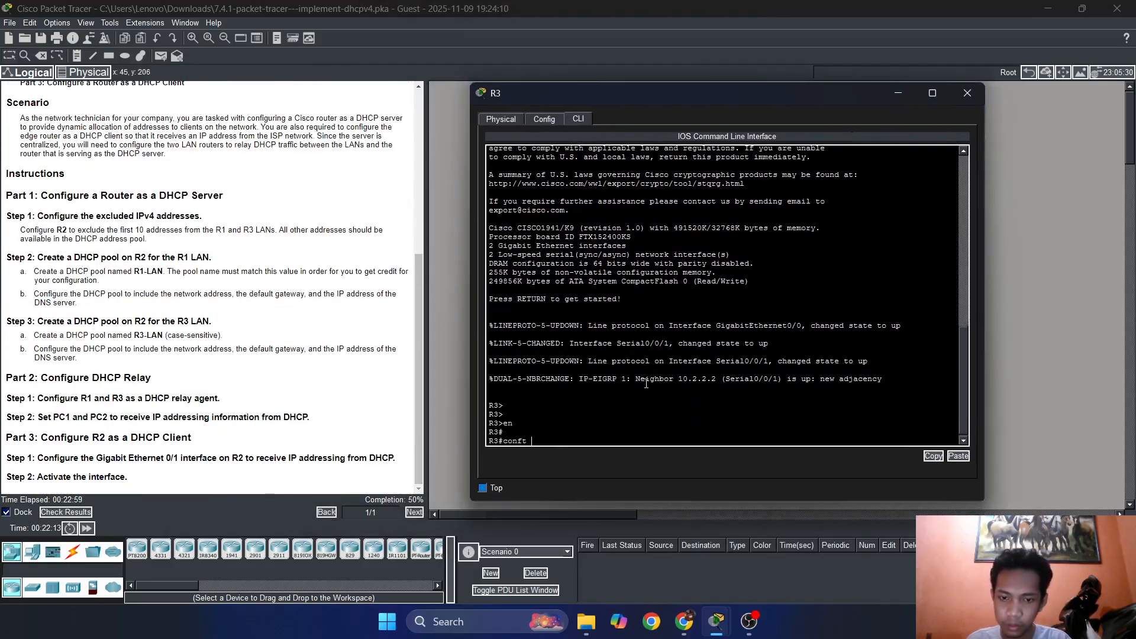
key(BackSpace)
key(BackSpace)
key(BackSpace)
text(f t)
key(Return)
Enter interface configuration mode for GigabitEthernet 0/0 on R3.
mouse_move(716, 105)
mouse_down()
mouse_move(273, 270)
mouse_move(275, 254)
mouse_move(370, 213)
mouse_move(305, 192)
mouse_move(733, 39)
mouse_move(723, 120)
mouse_up()
text(inter)
key(Tab)
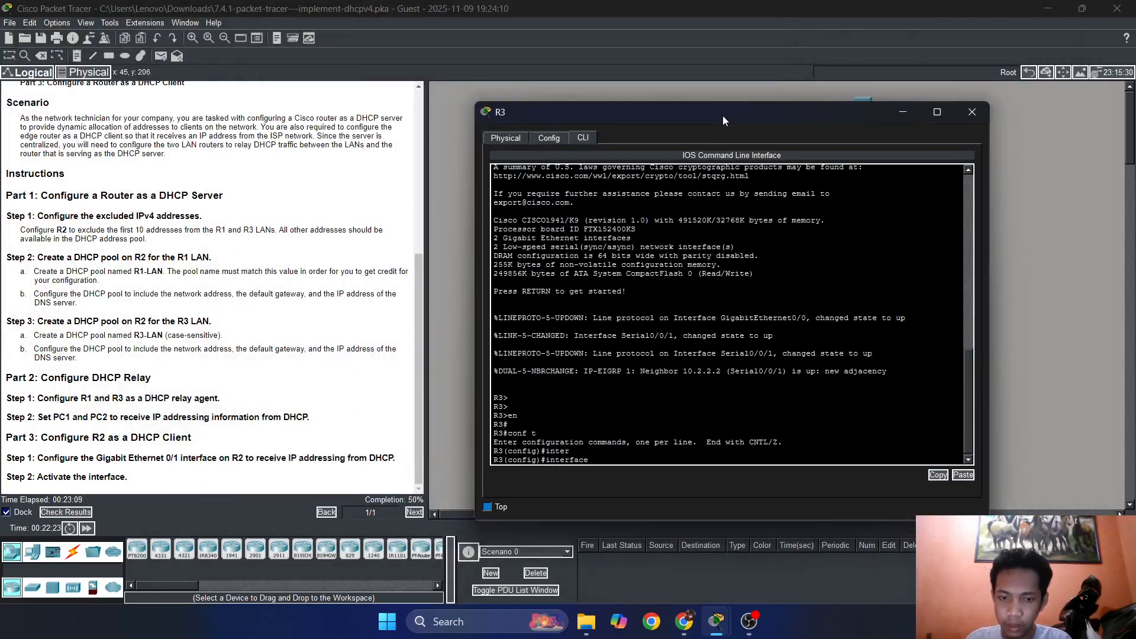
text(gig)
key(Tab)
text(0/0)
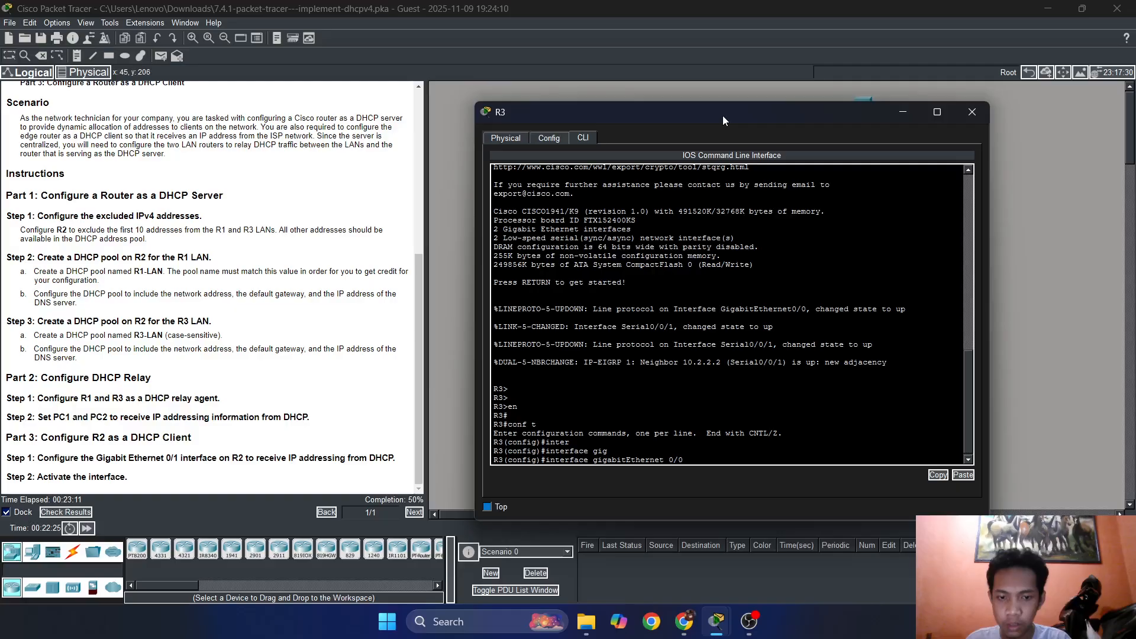
key(Return)
Set 10.2.2.1 as the IP helper address on R3's GigabitEthernet 0/0.
text(ip h)
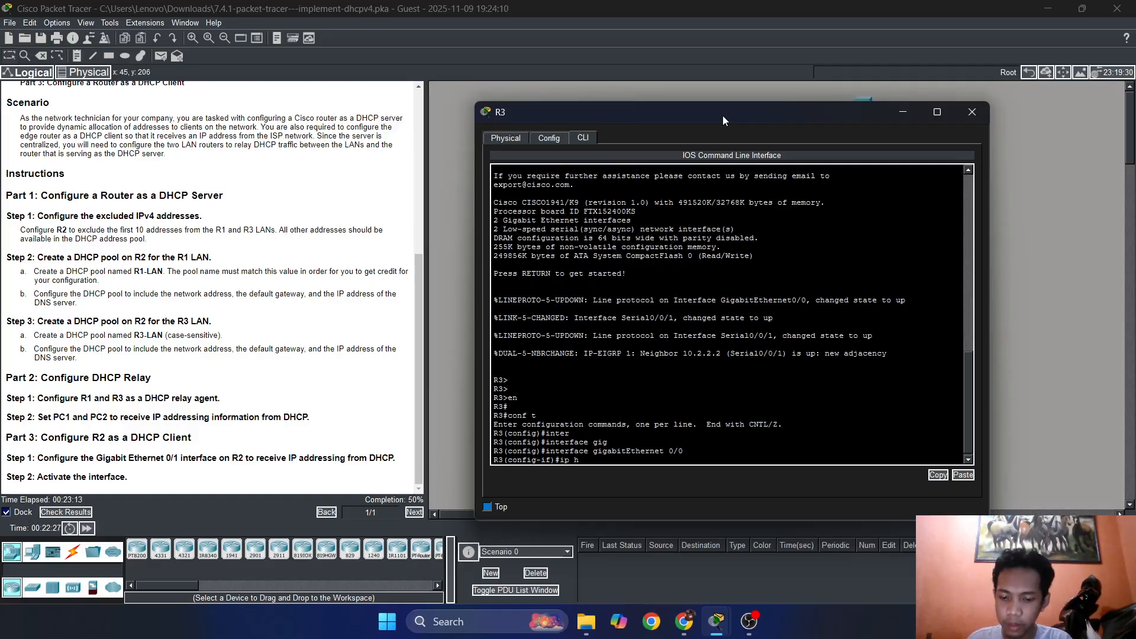
text(el)
key(Tab)
text(p)
key(Tab)
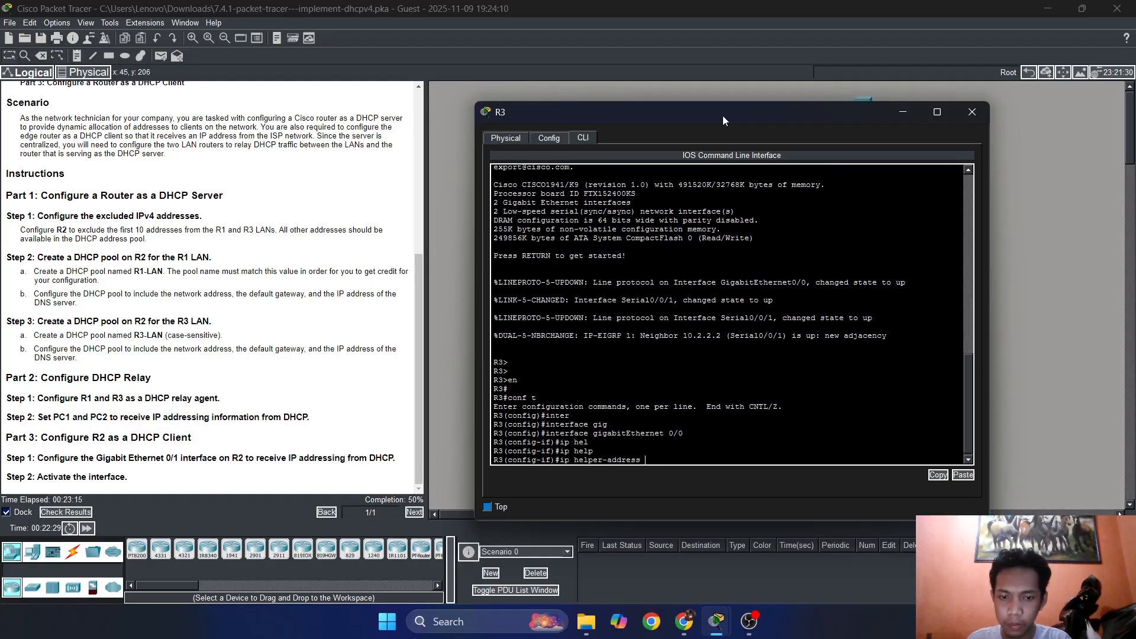
scroll(172, 276, up, 5)
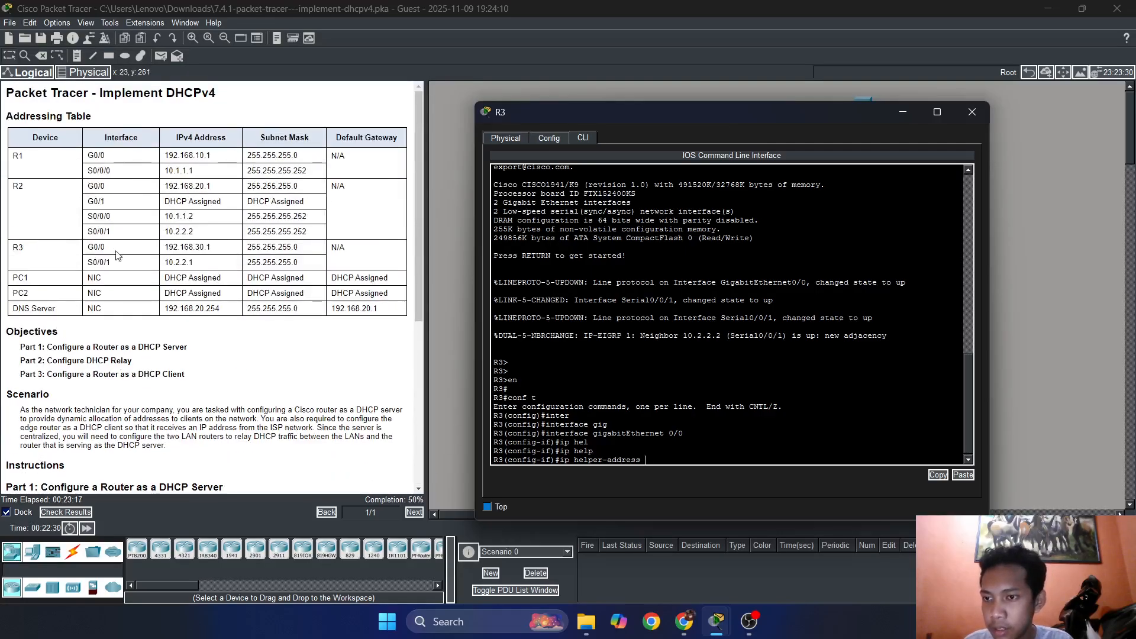
drag(529, 119, 548, 150)
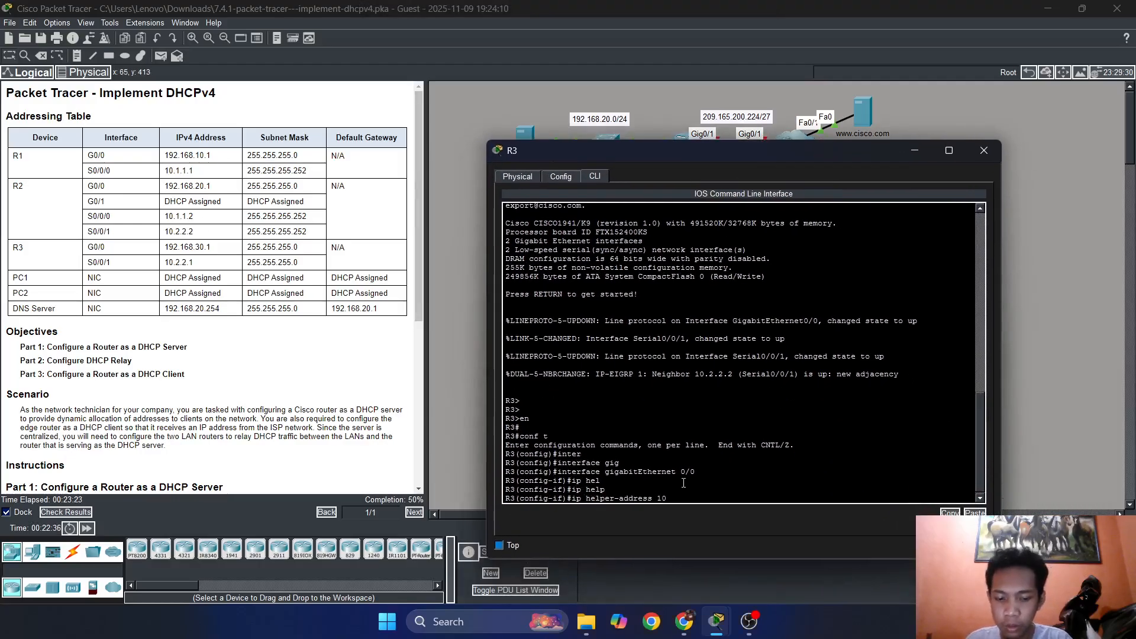
text(.2.2.)
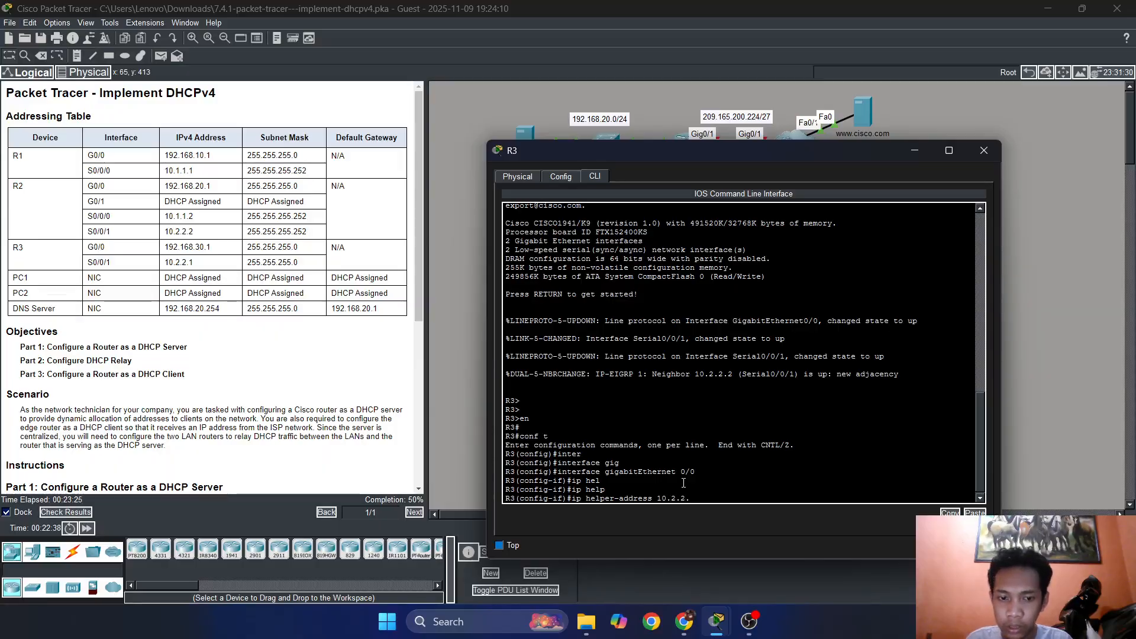
text(1)
key(Return)
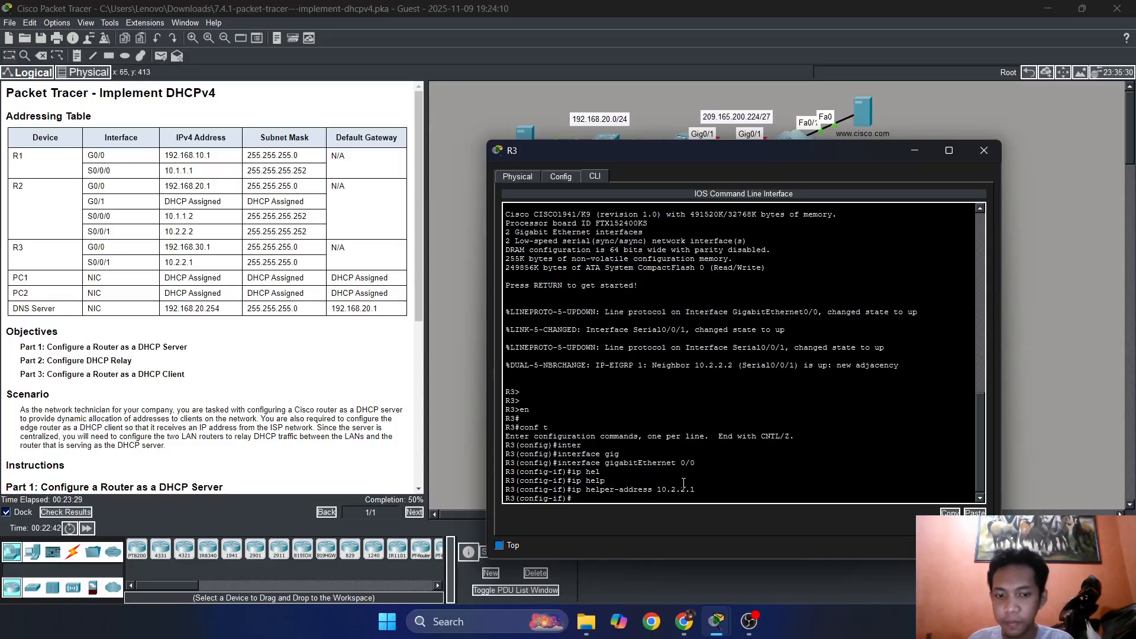
Remove the 10.2.2.1 IP helper address from R3's GigabitEthernet 0/0.
key(Up)
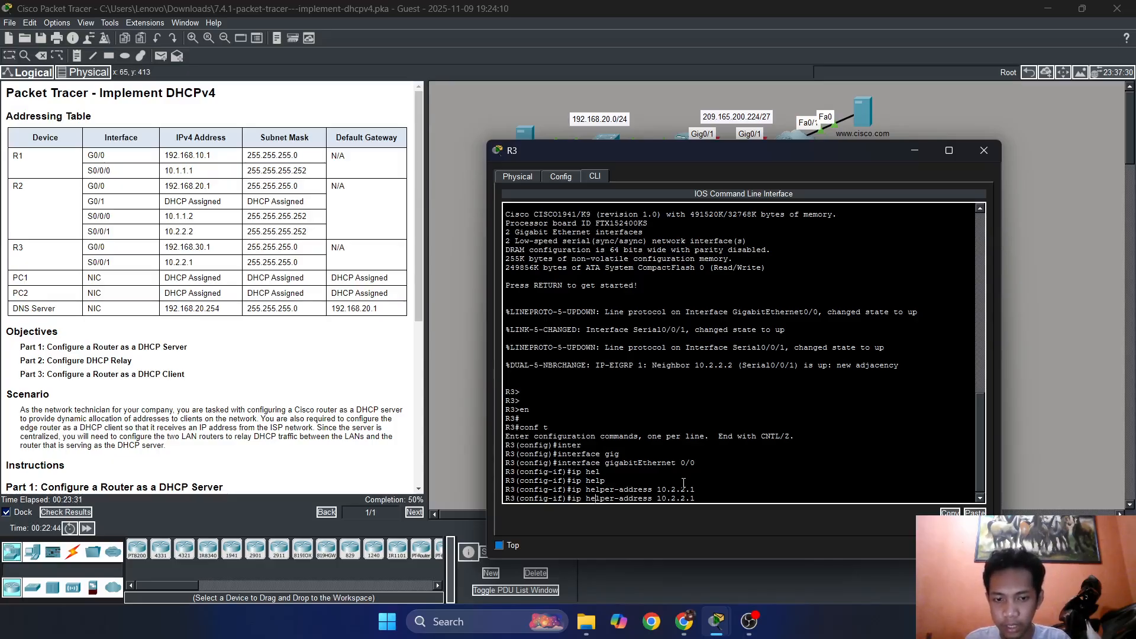
text(no)
key(Return)
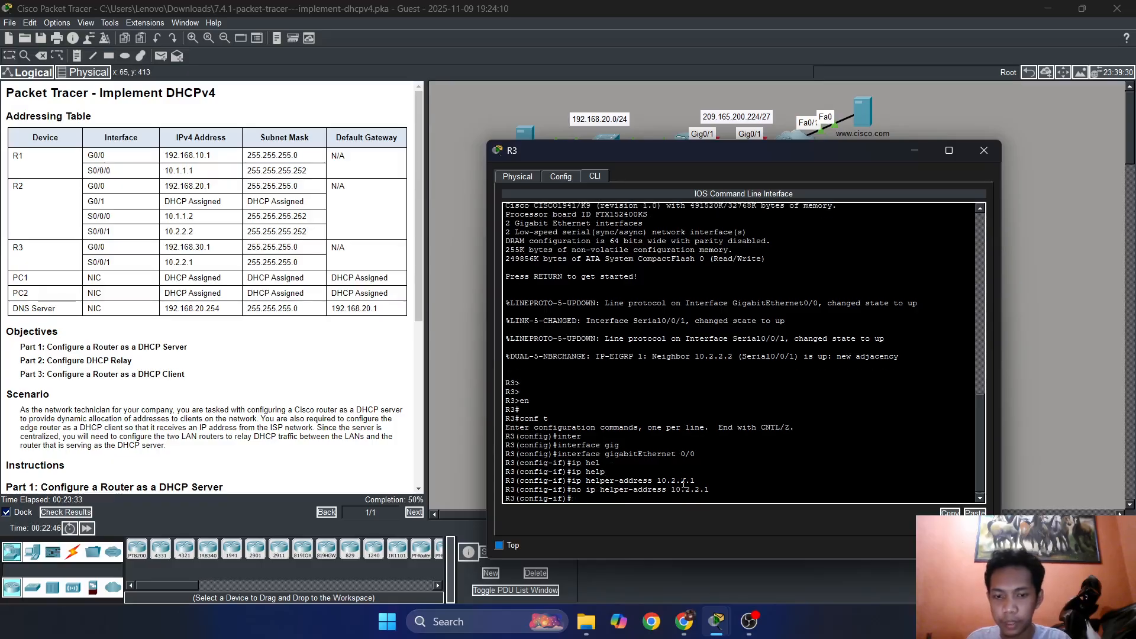
Set R3's GigabitEthernet 0/0 helper address to 10.2.2.2, leave interface configuration mode and close R3's window.
key(Up)
key(Up)
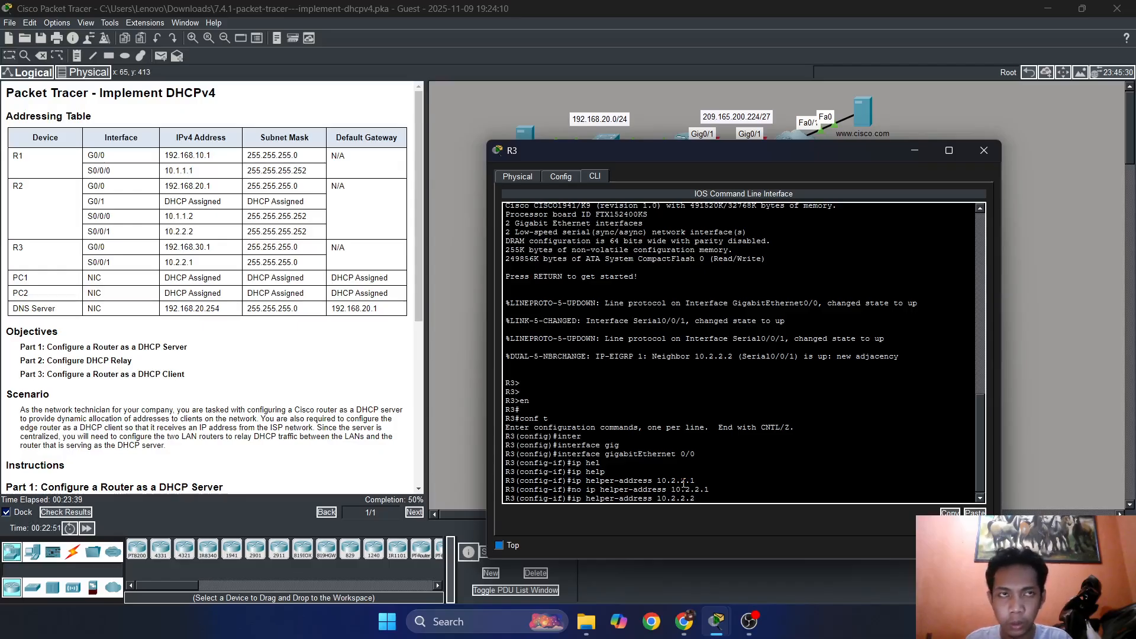
key(Return)
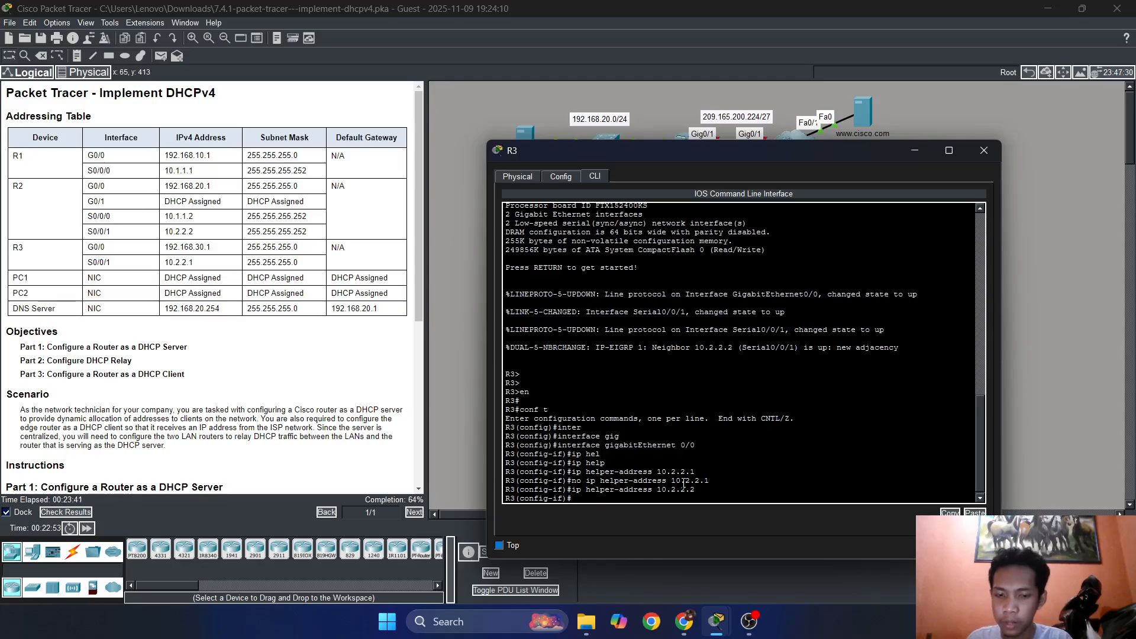
text(exit)
key(Return)
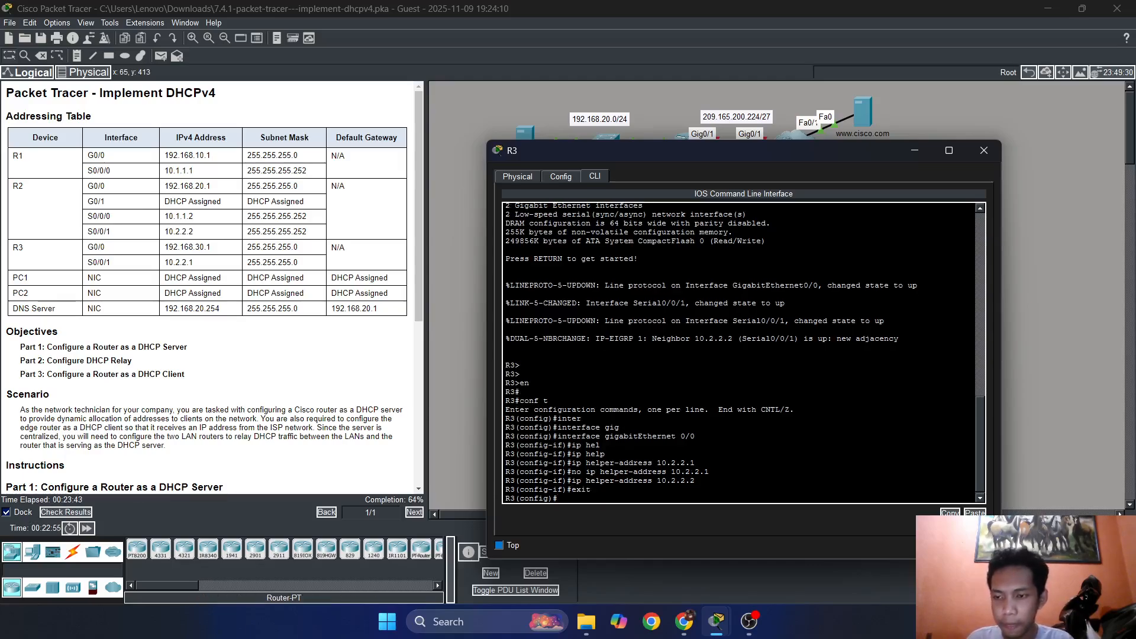
scroll(154, 350, down, 5)
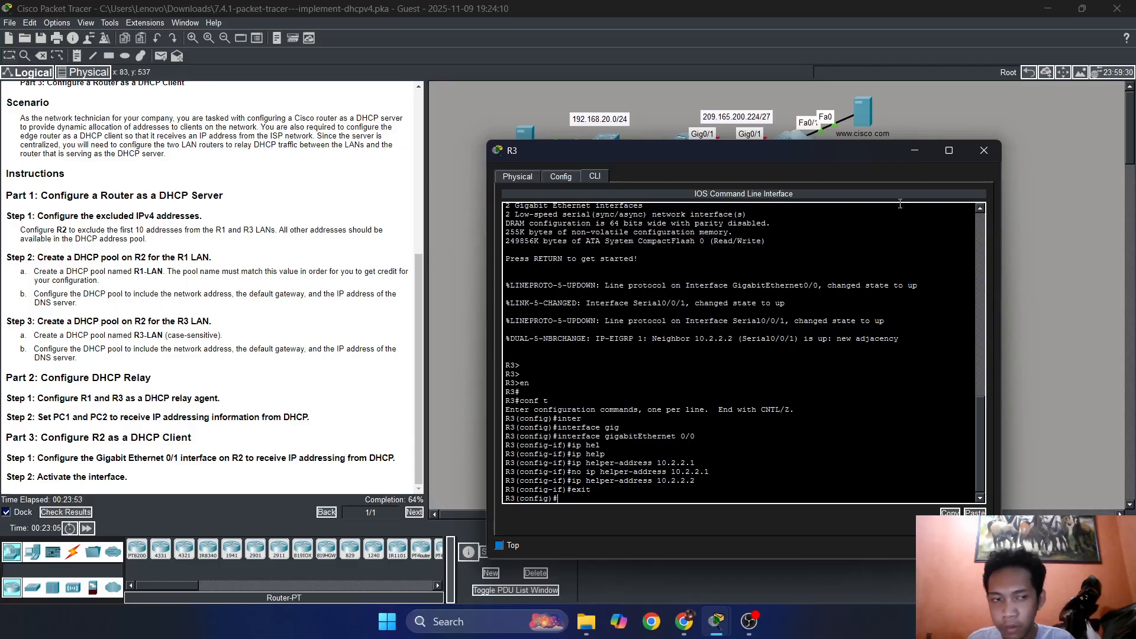
click(977, 154)
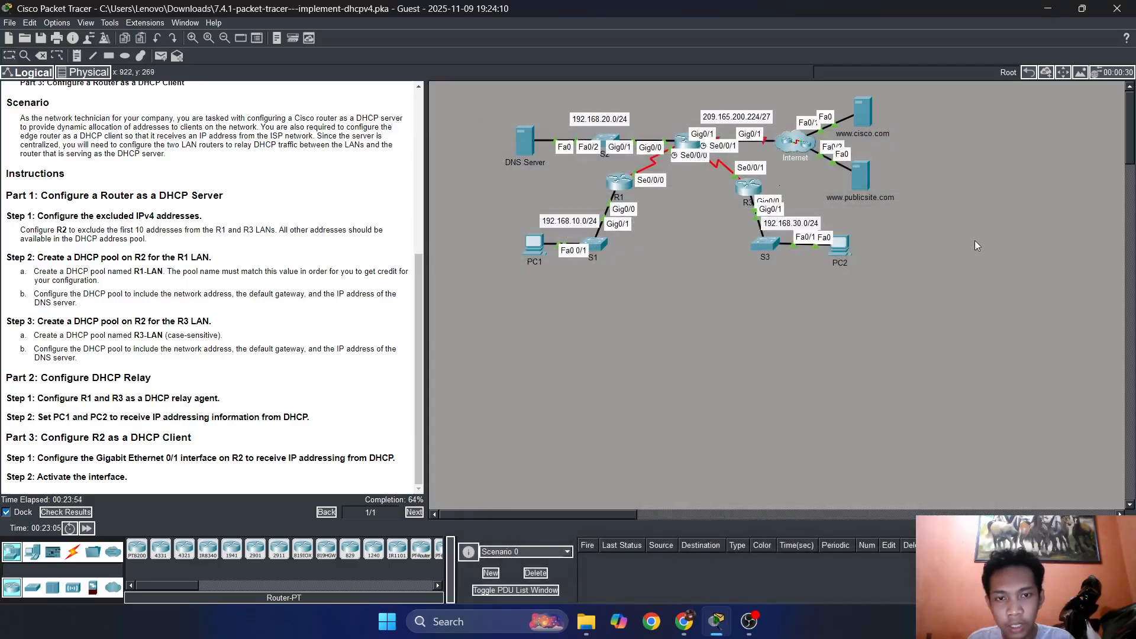
Set PC1's FastEthernet0 IP configuration to DHCP and put PC1's window away.
click(529, 243)
click(408, 120)
click(373, 164)
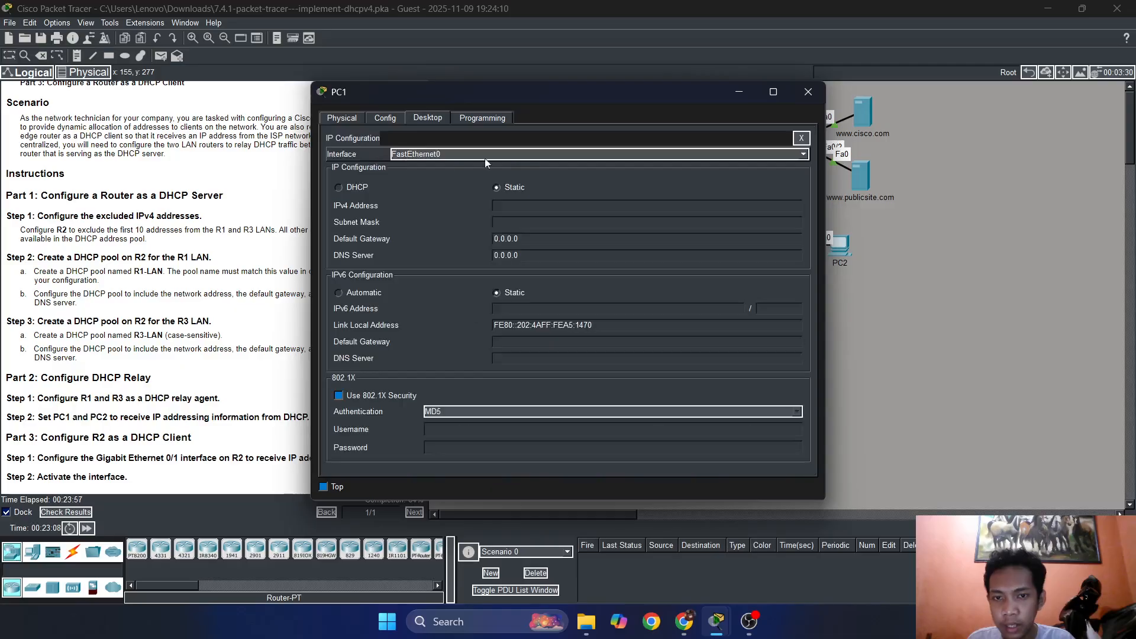
click(360, 188)
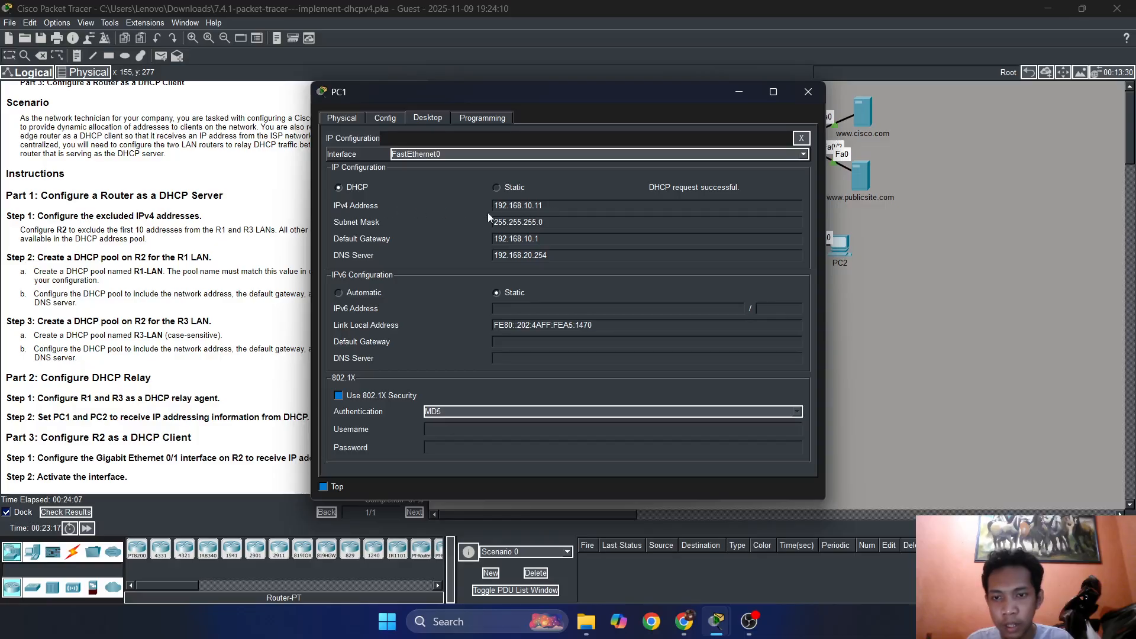
click(741, 92)
Set PC2's FastEthernet0 IP configuration to DHCP.
click(840, 244)
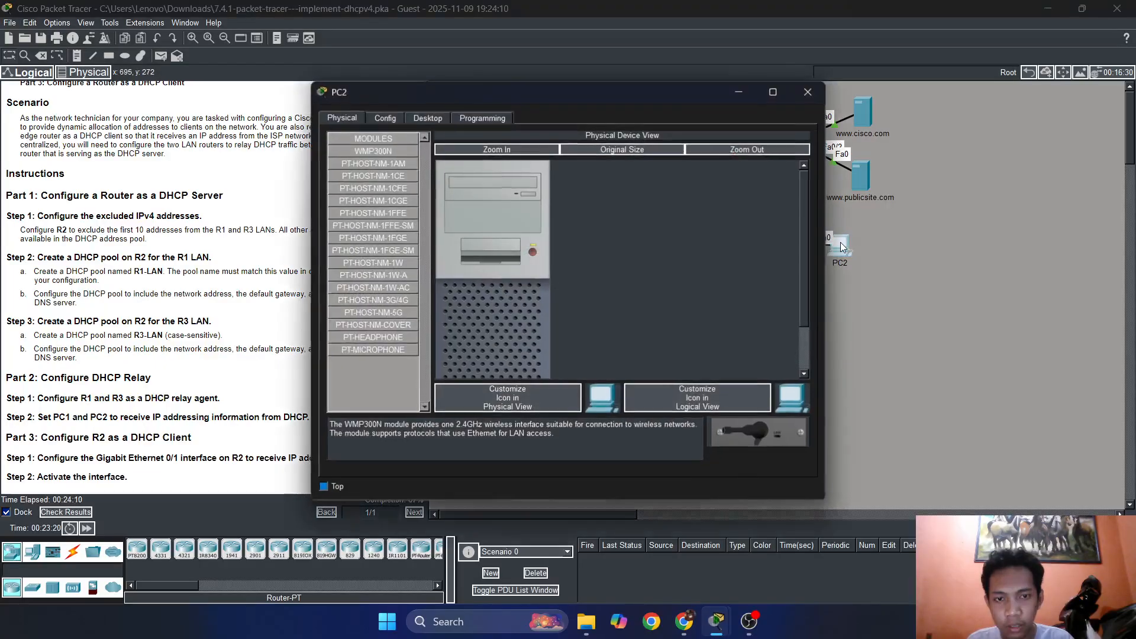
click(426, 118)
click(396, 150)
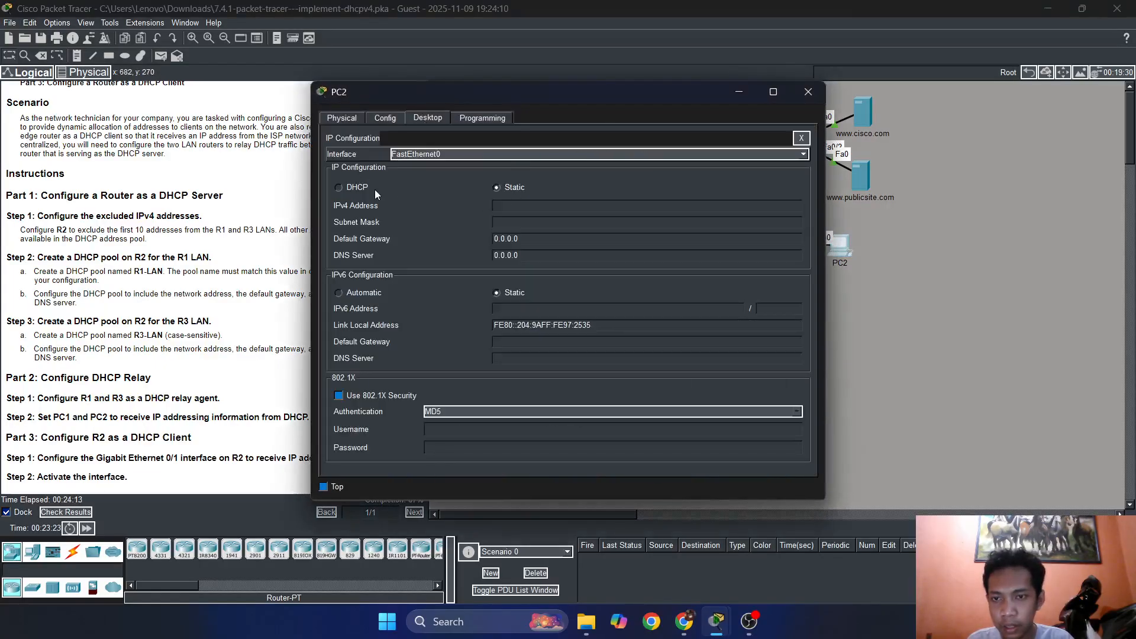
click(355, 189)
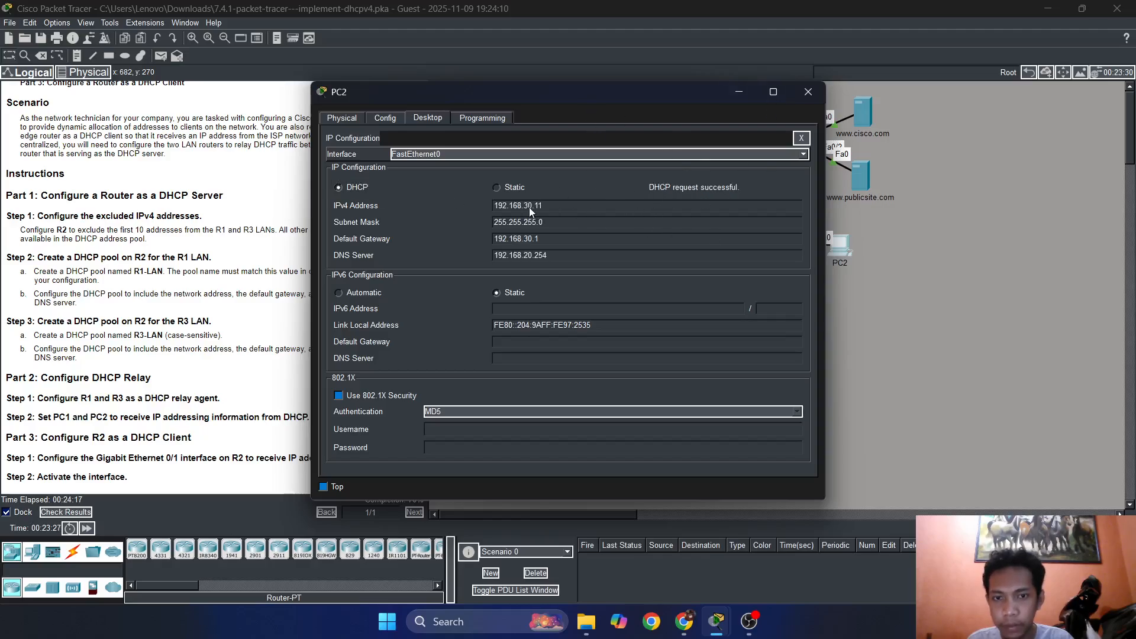
Review the DHCP-assigned addressing on PC2 and PC1, closing each window after checking it.
drag(534, 95, 366, 101)
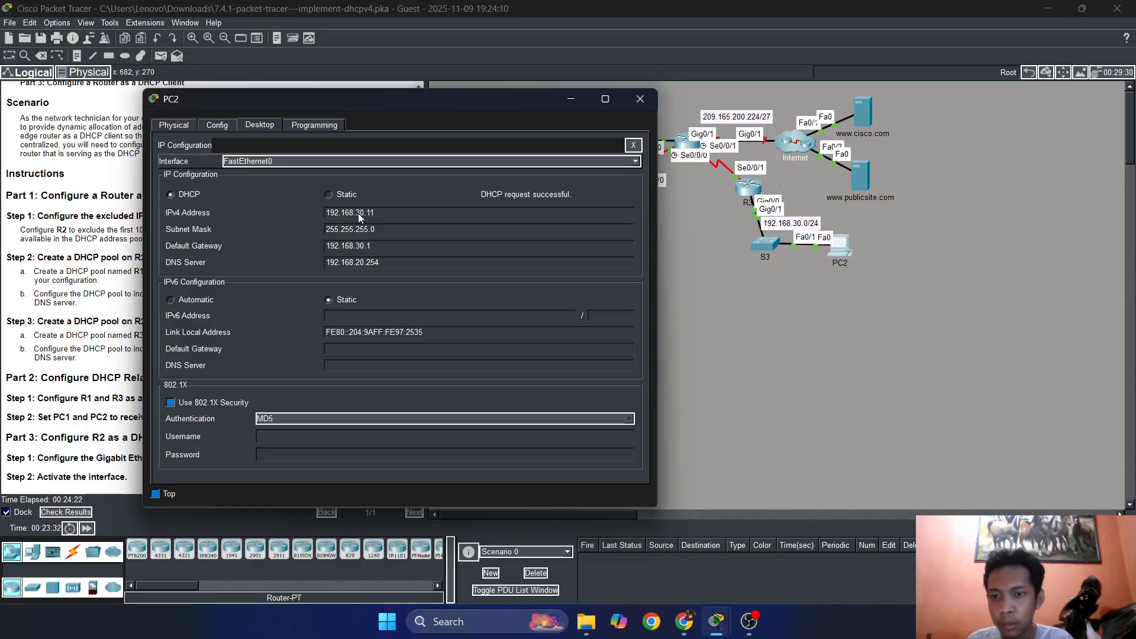
click(640, 99)
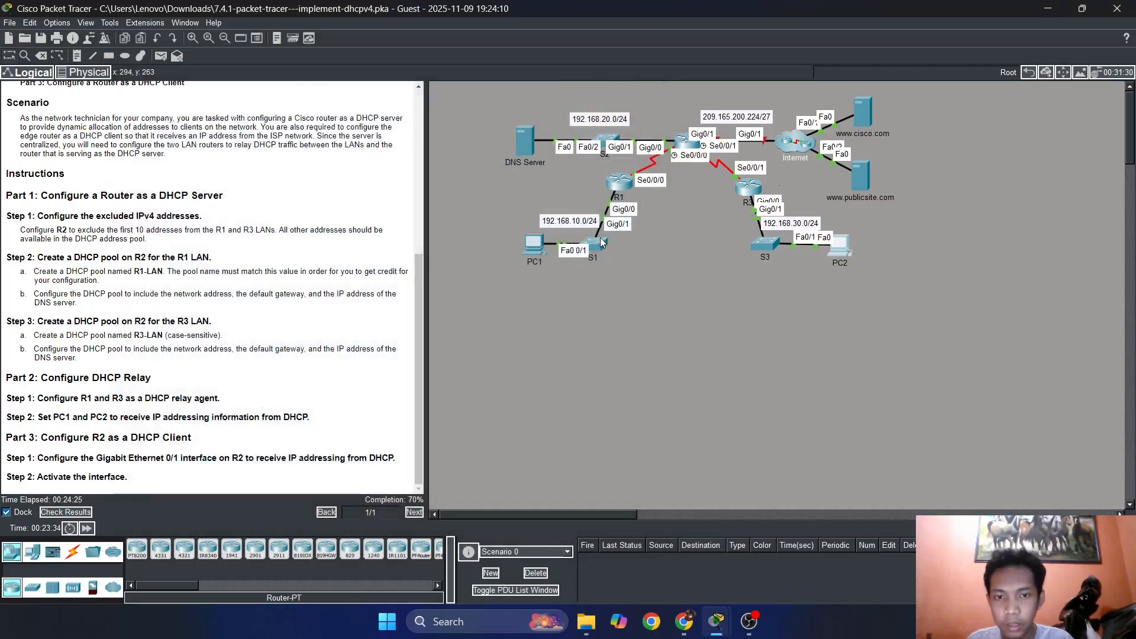
click(526, 247)
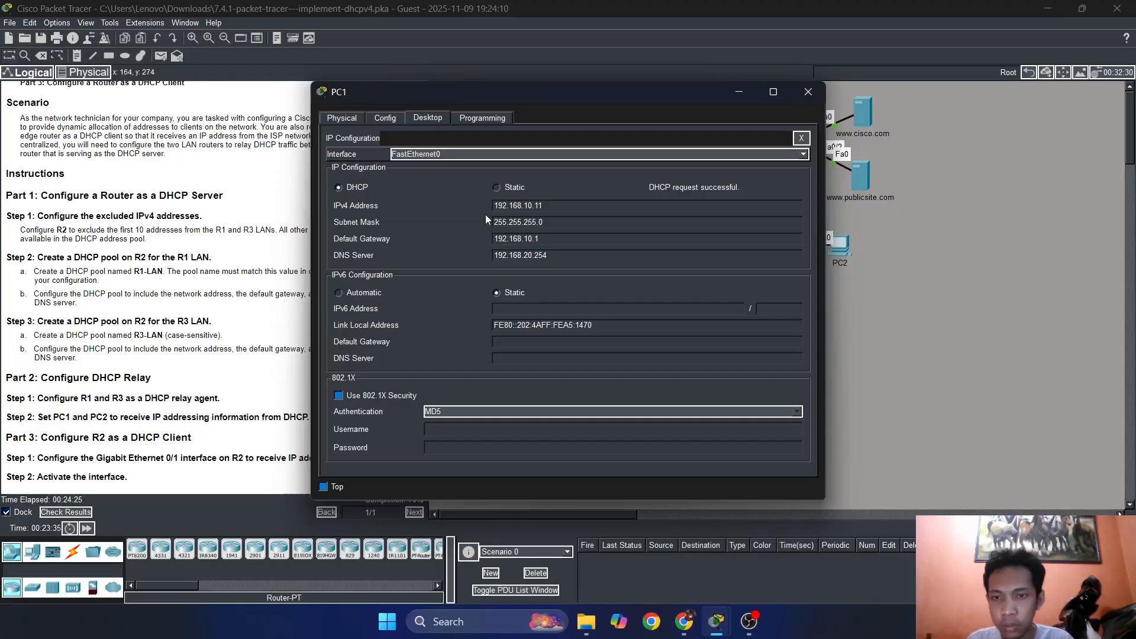
click(830, 89)
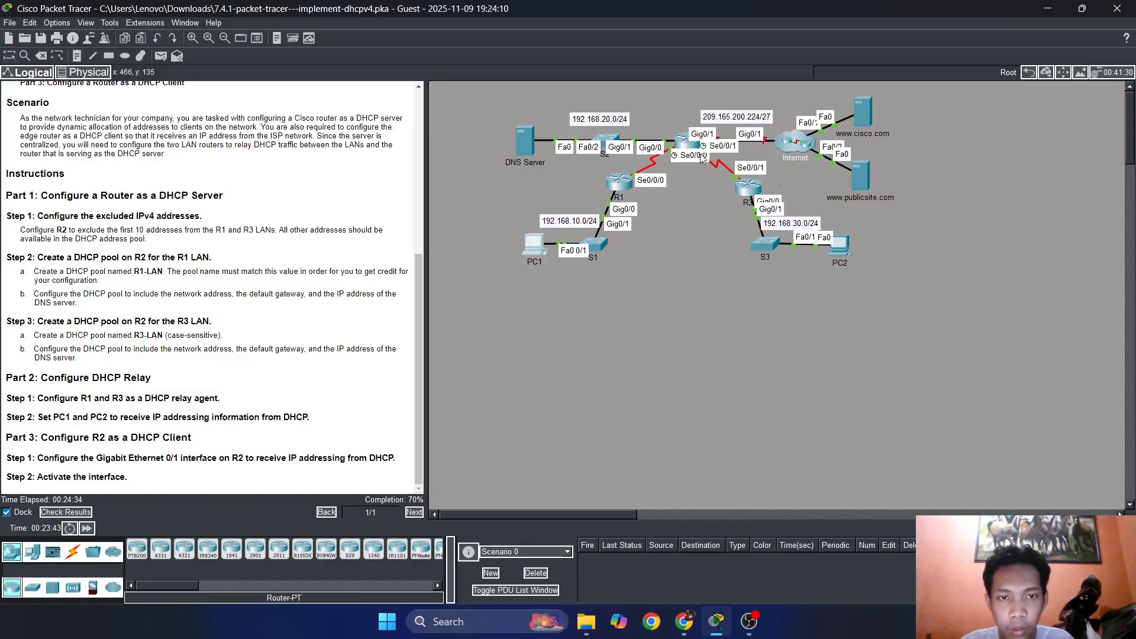
Open R2's command line beside the addressing table and enter configuration mode for interface GigabitEthernet 0/1.
click(688, 137)
drag(665, 104, 659, 142)
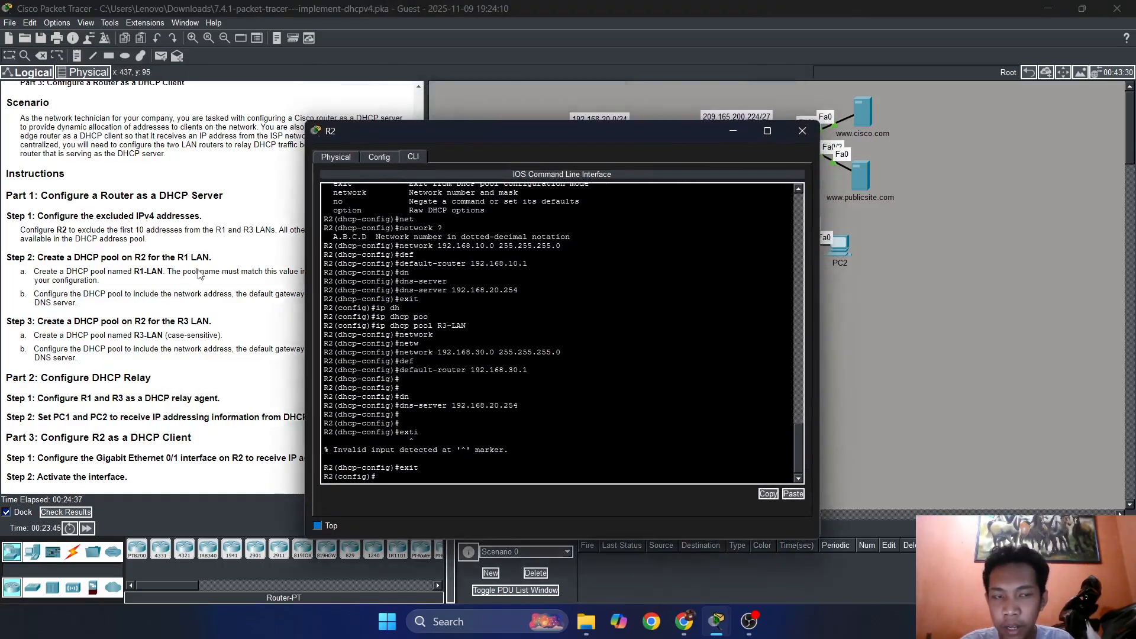
scroll(249, 195, up, 5)
drag(496, 137, 686, 210)
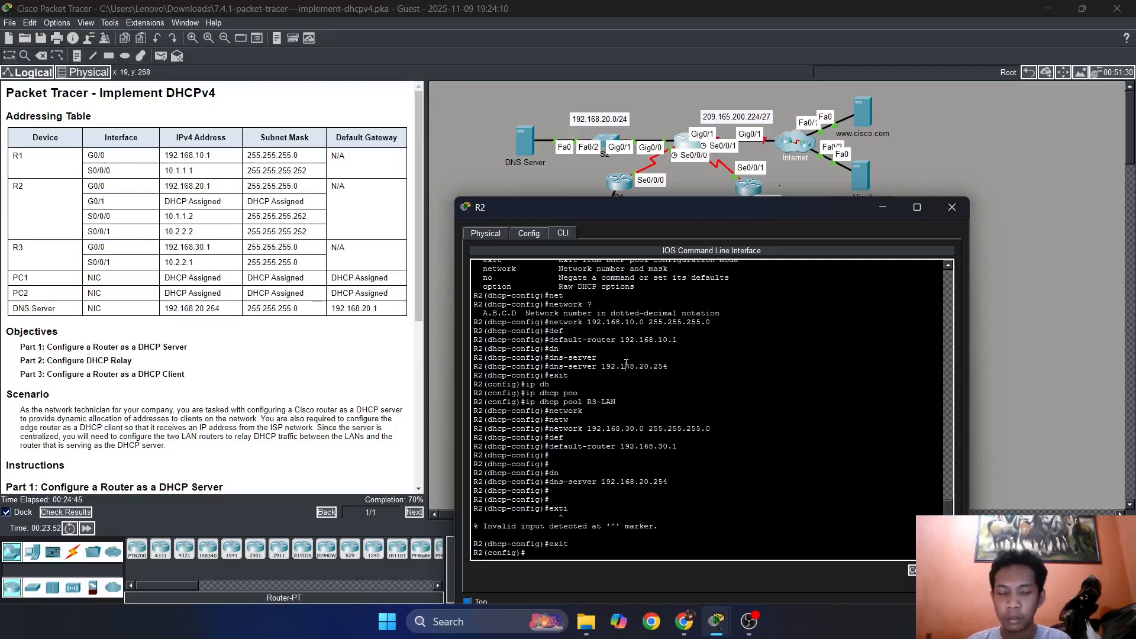
key(Return)
key(Return)
key(Return)
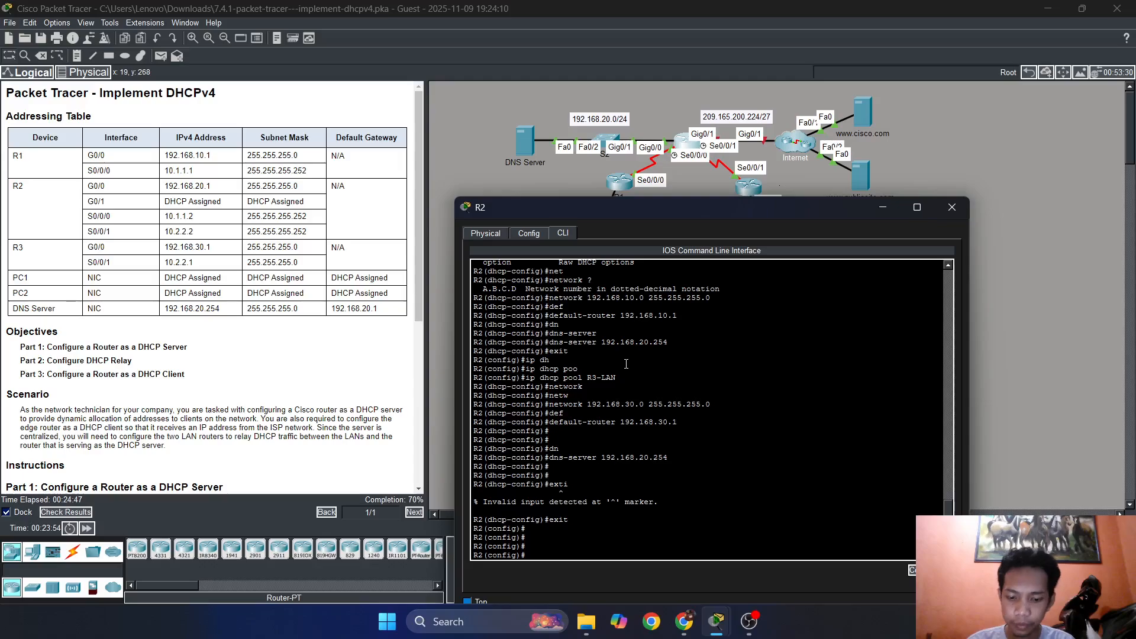
text(int)
key(Tab)
text(g)
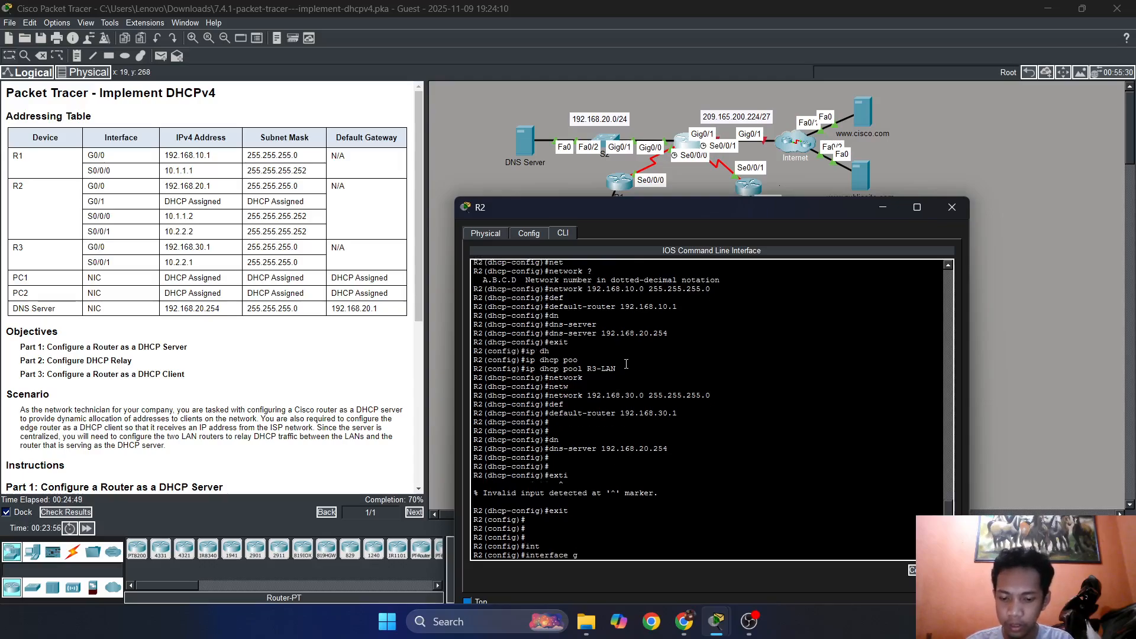
text(ig)
key(Tab)
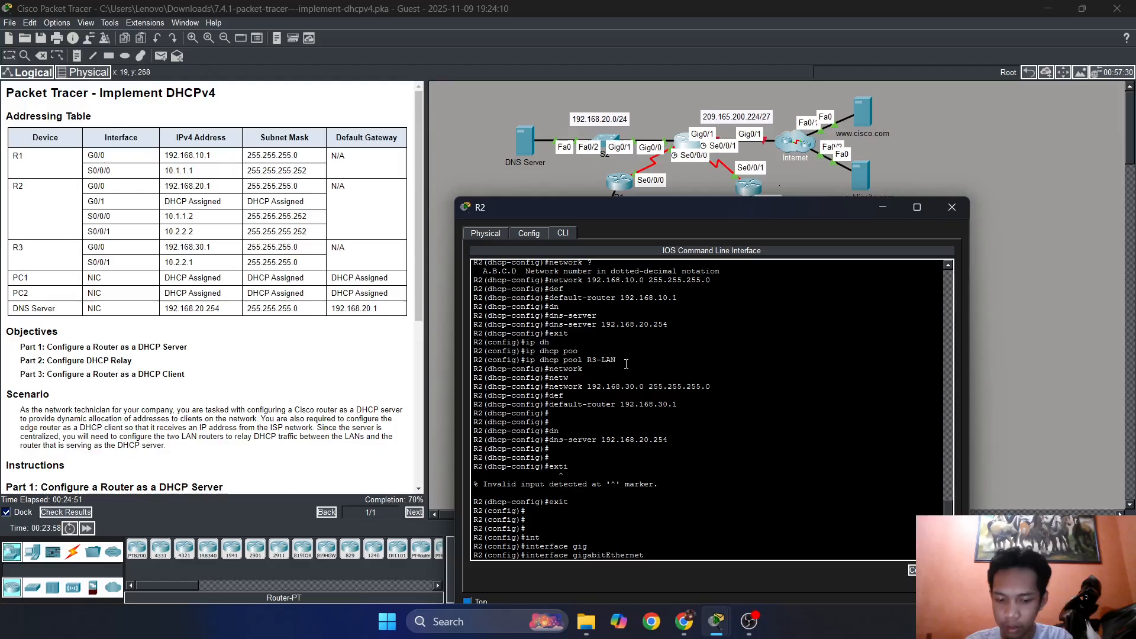
text(0/1)
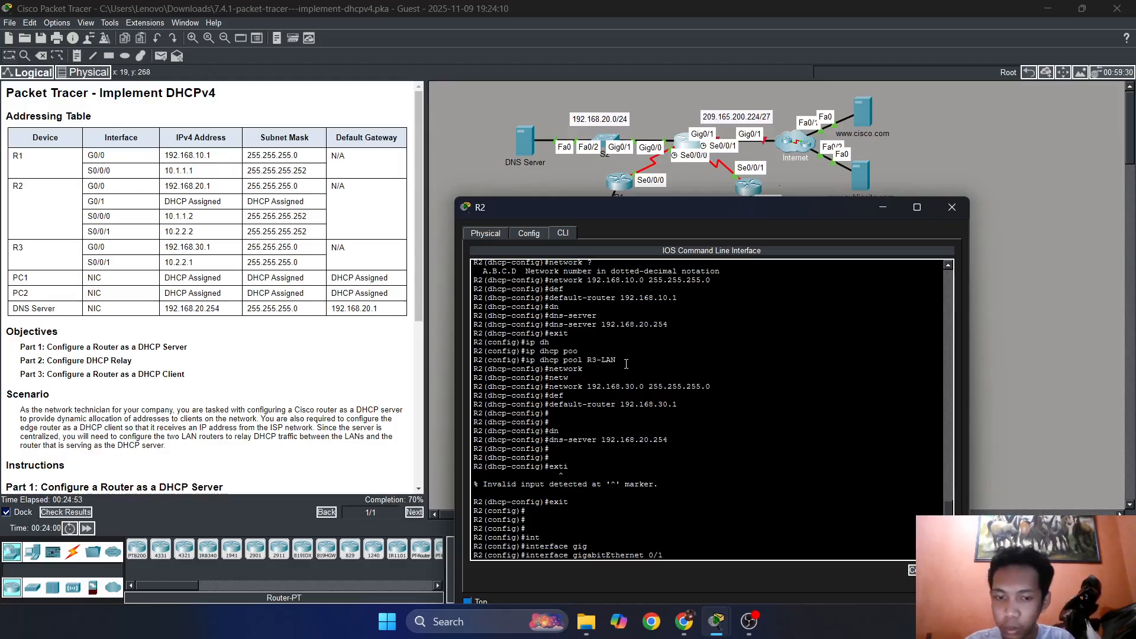
key(Return)
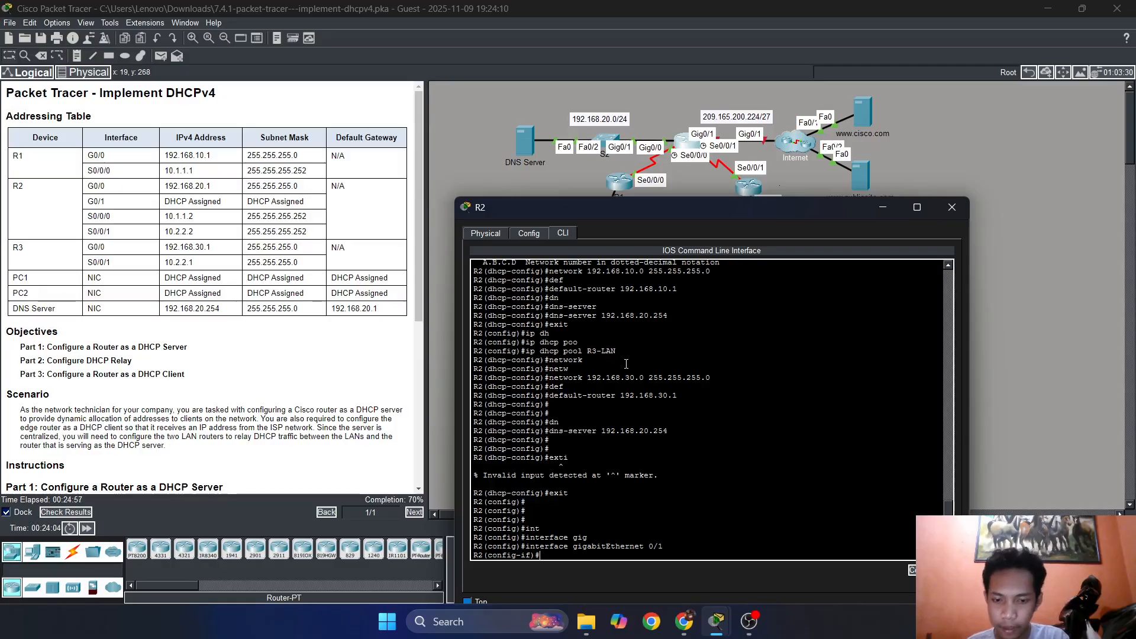
Configure R2's GigabitEthernet 0/1 to obtain its address through DHCP with ip address dhcp, consulting the command help for the option.
text(ip)
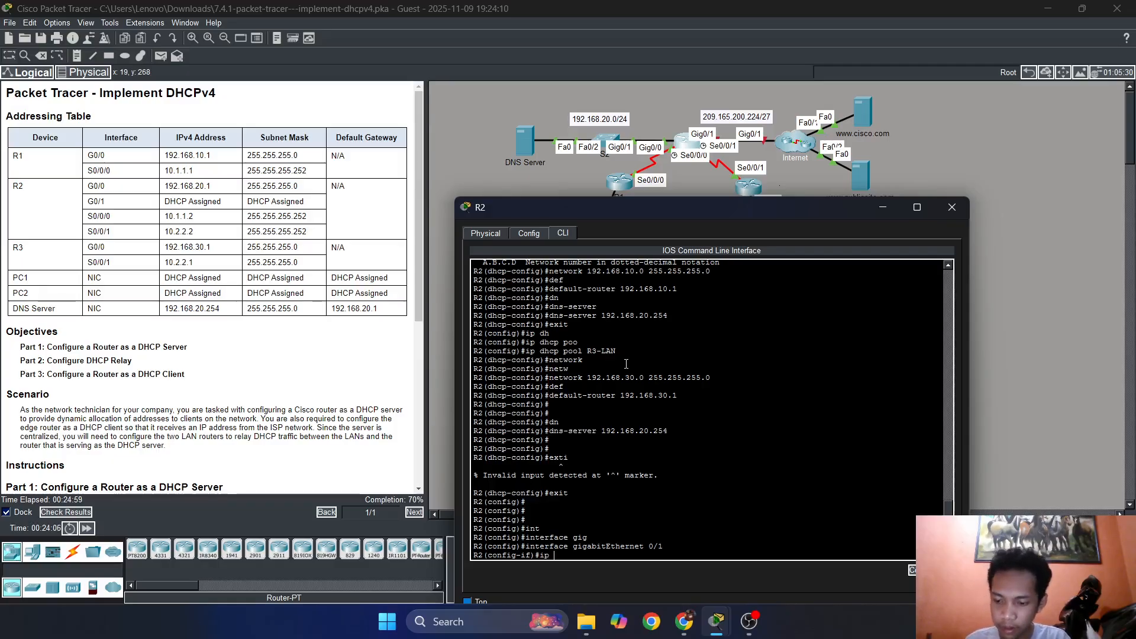
text( ad)
key(Tab)
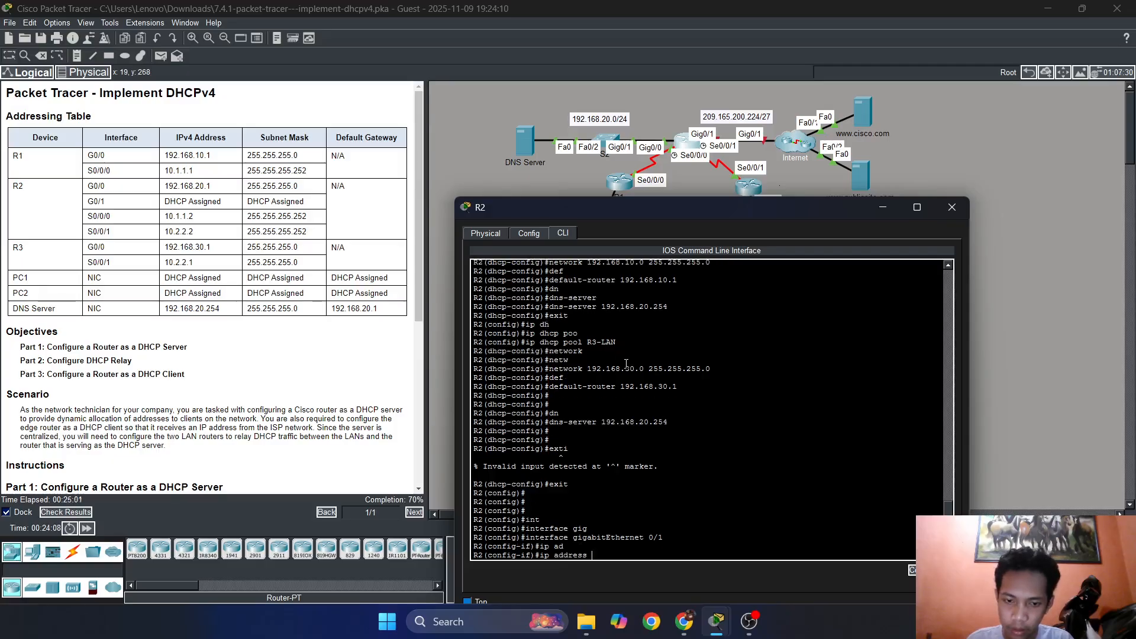
text(?)
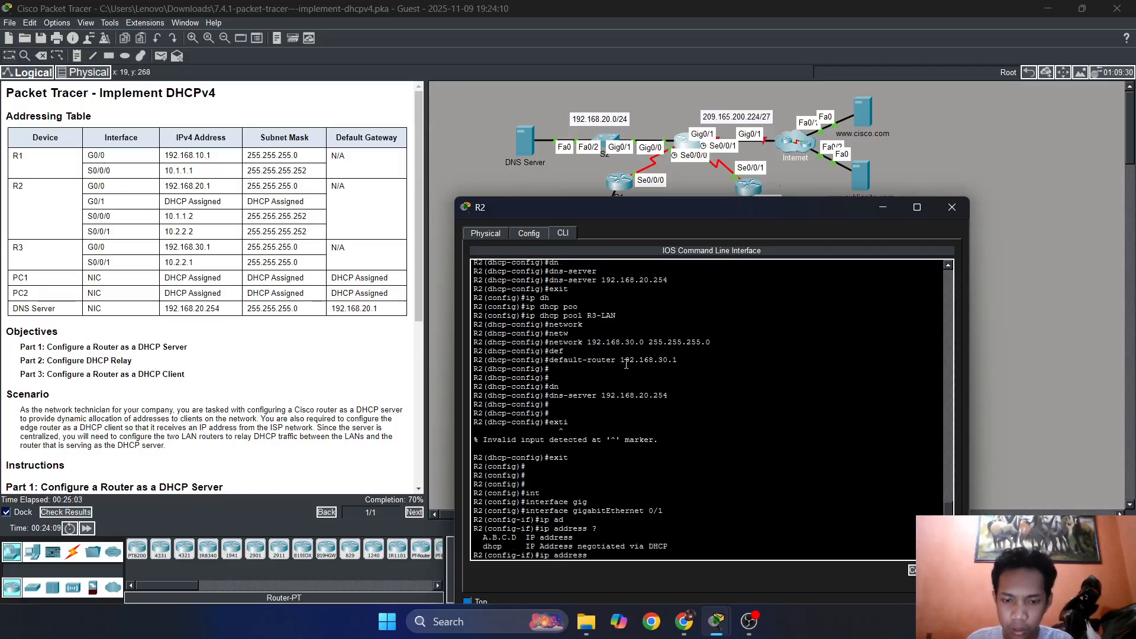
text(dhcp)
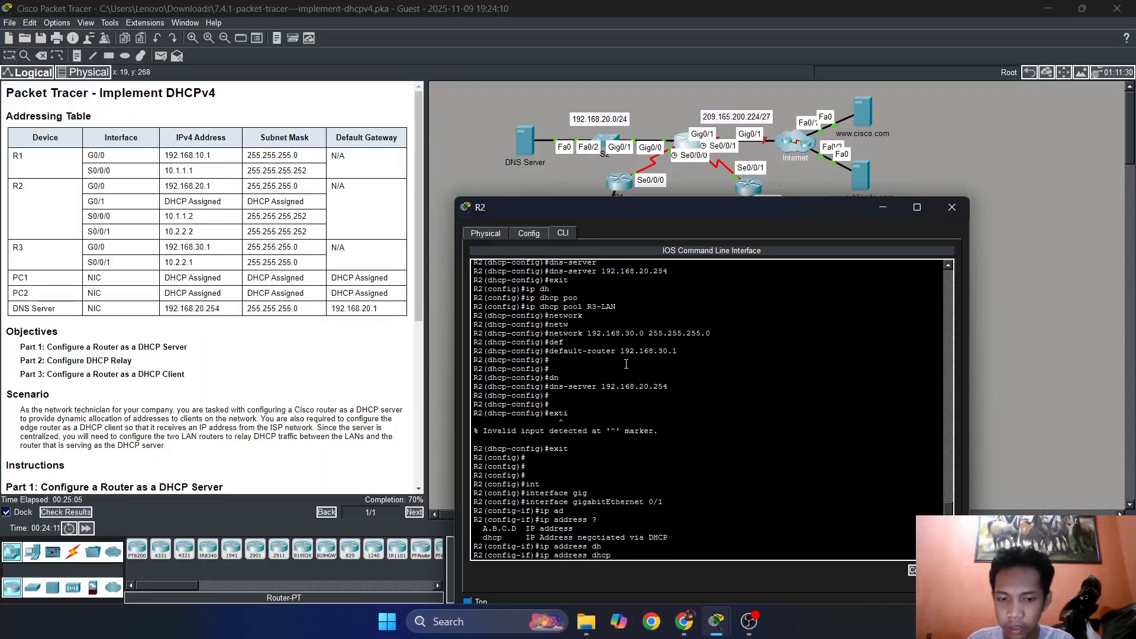
key(Return)
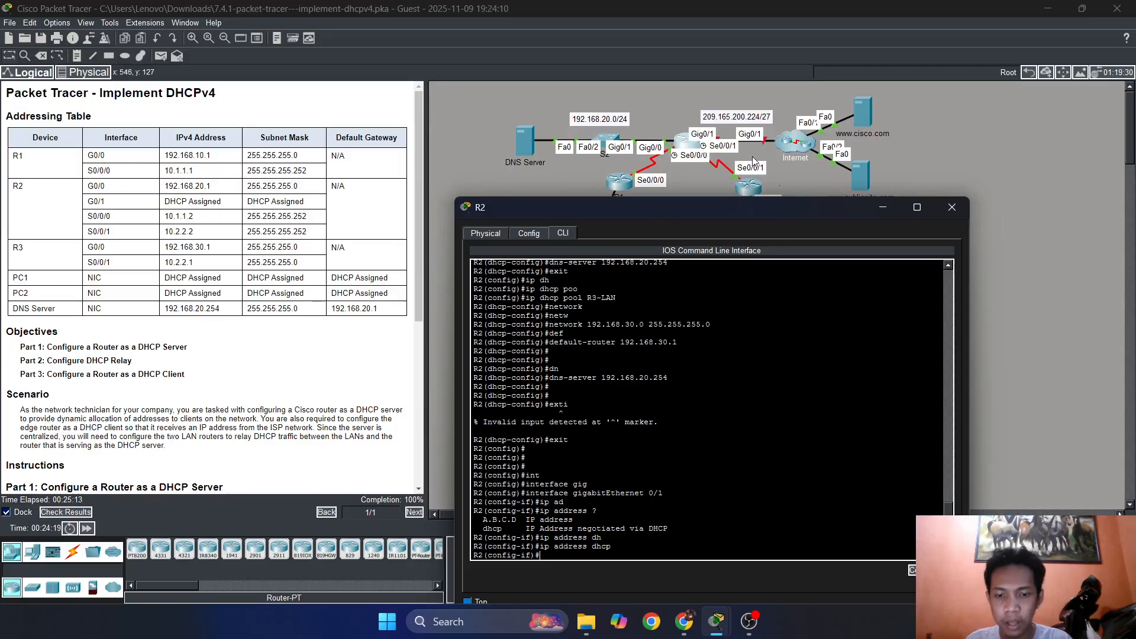
Activate R2's GigabitEthernet 0/1 with no sh, exit interface configuration mode and close R2's window.
text(sh)
key(Return)
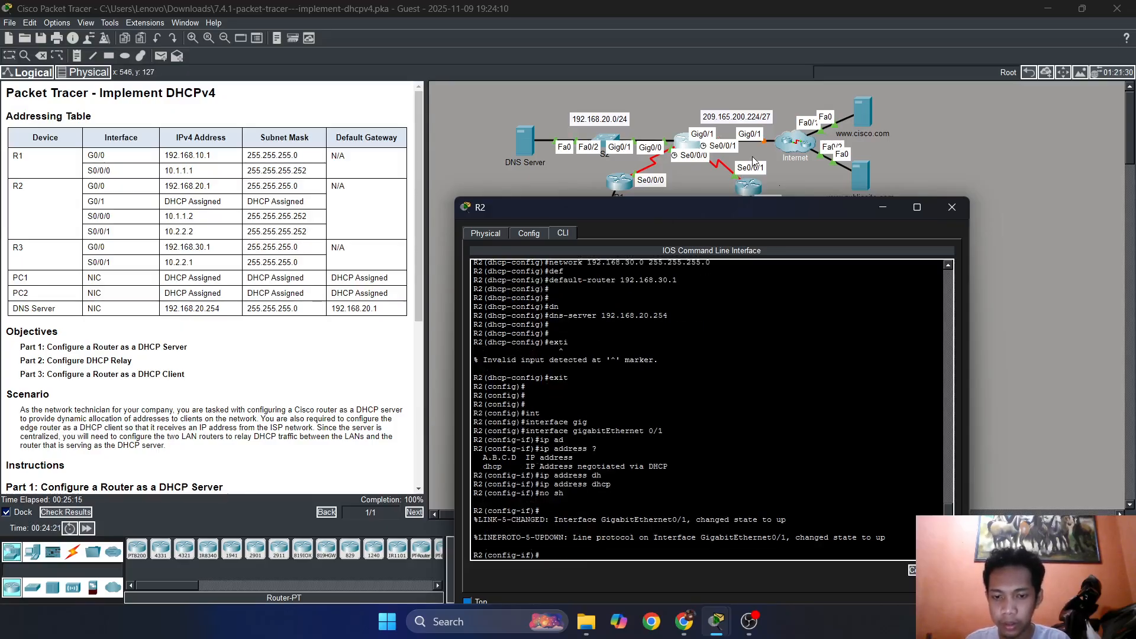
text(exit)
key(Return)
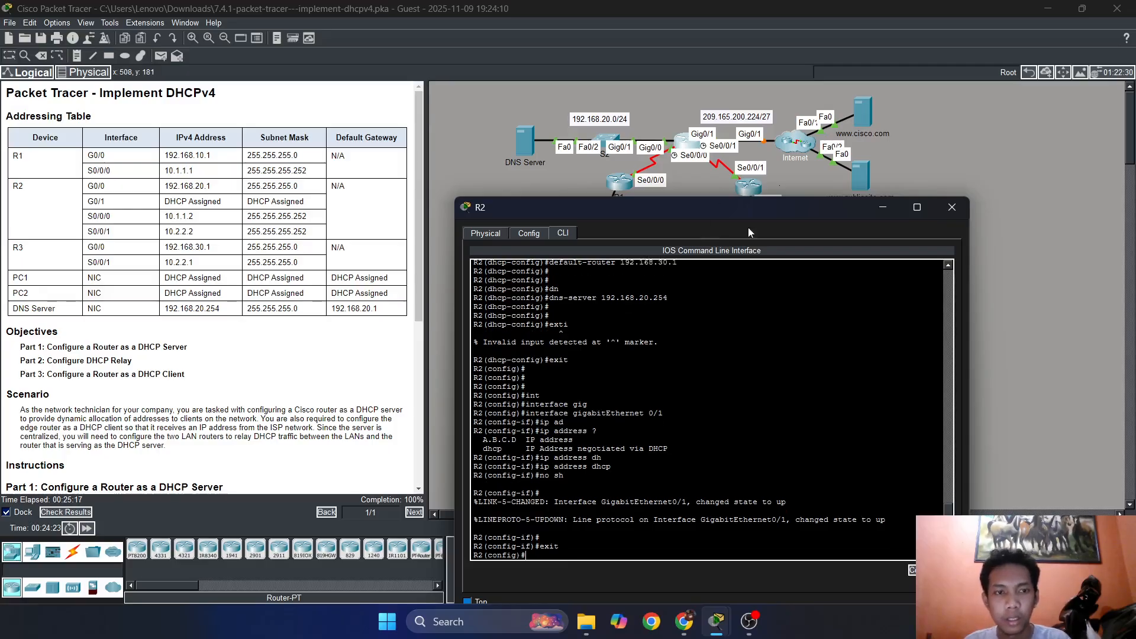
click(950, 207)
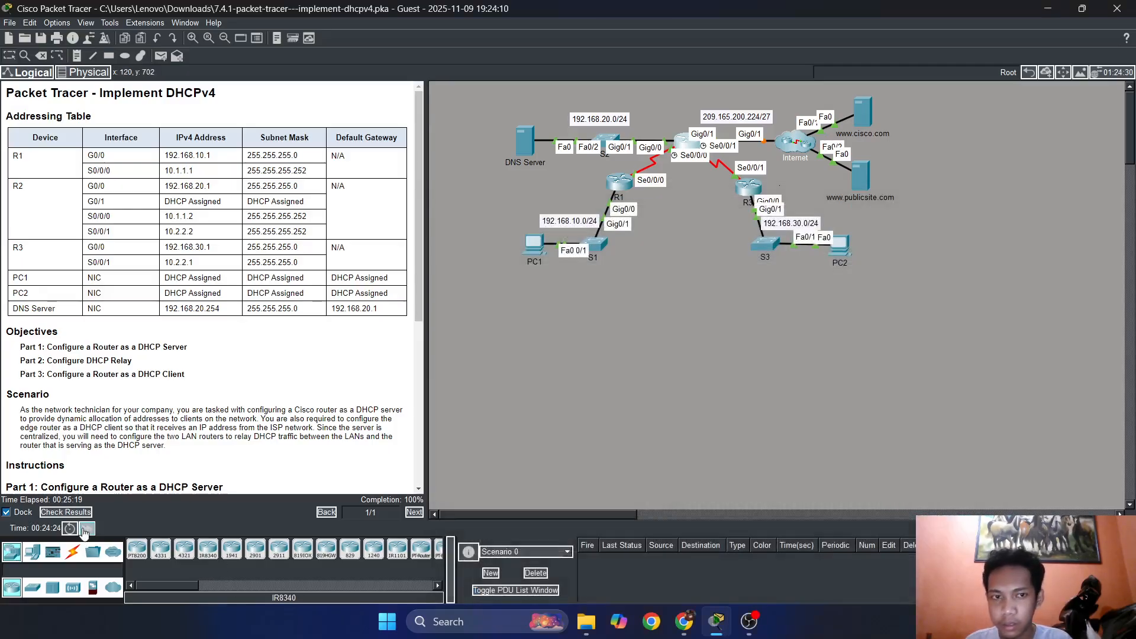
Reopen R2's command line and try to list its interfaces with do show ip interfaces brief.
click(686, 144)
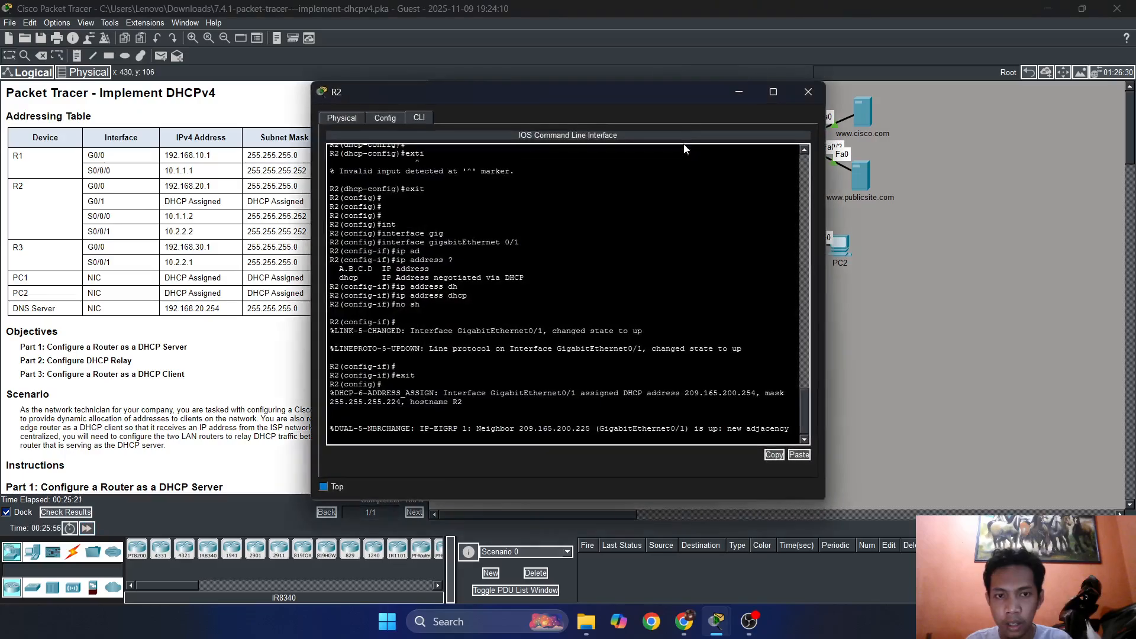
key(Return)
key(Return)
key(Return)
key(Return)
key(Return)
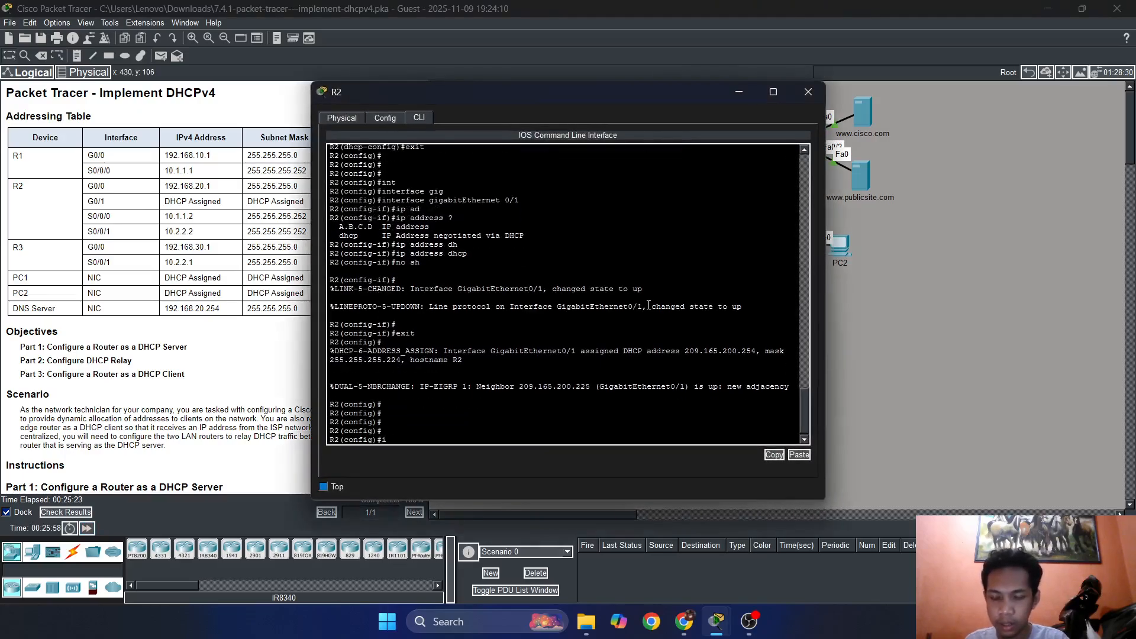
text(ig)#)
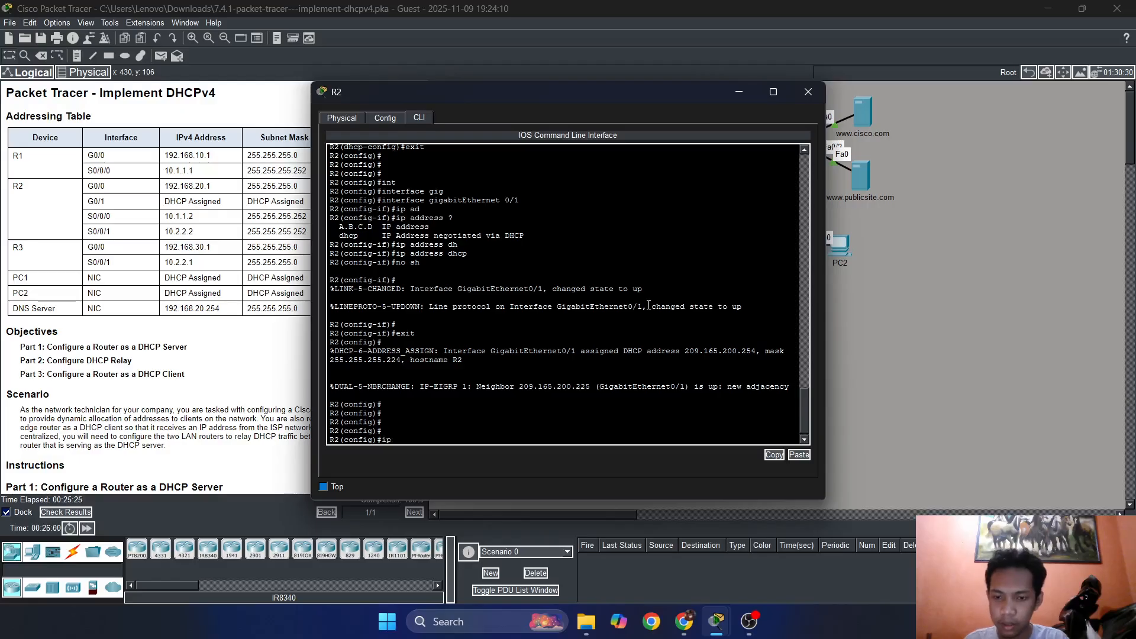
text(do sh)
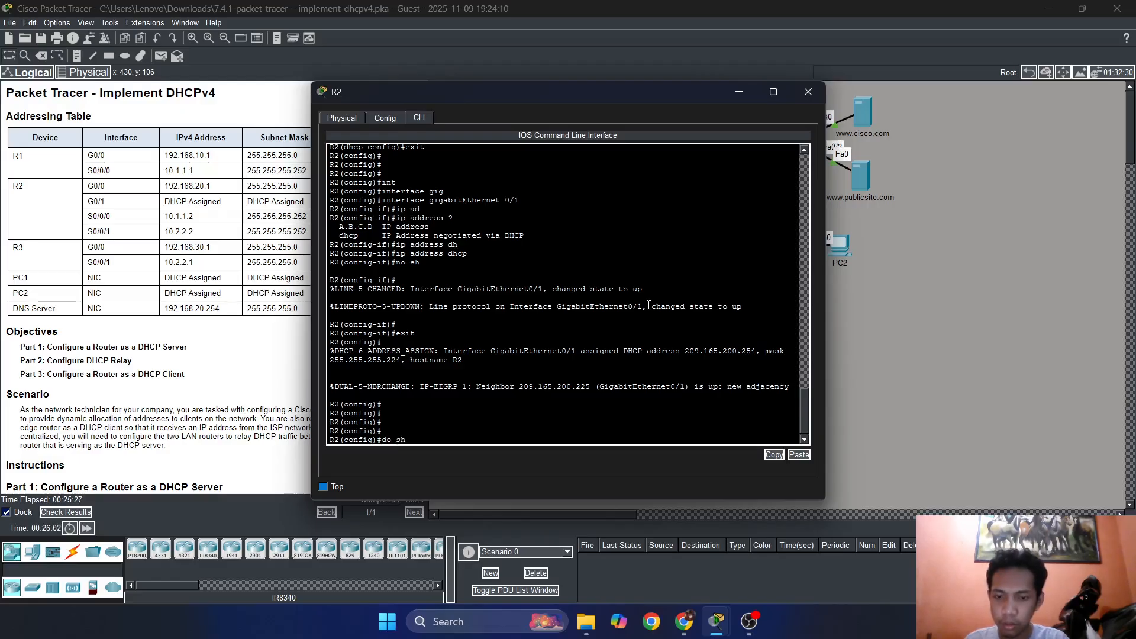
text(ow ip interfaces brief)
key(Return)
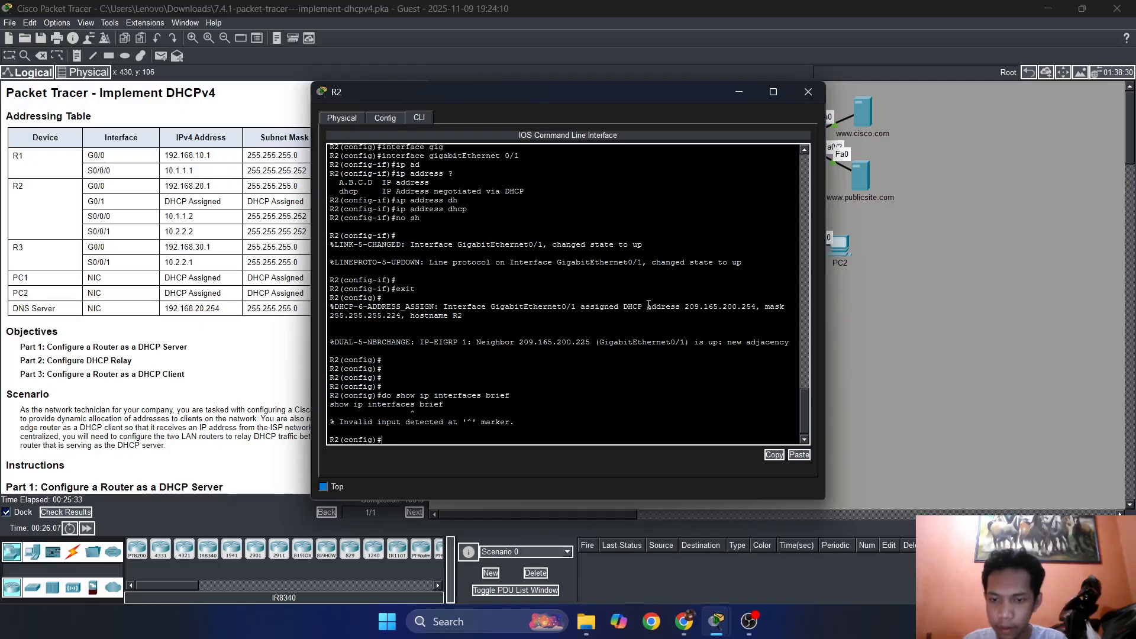
Run the corrected command do show ip interface brief on R2 and compare GigabitEthernet0/1's address with the network label in the topology.
key(Up)
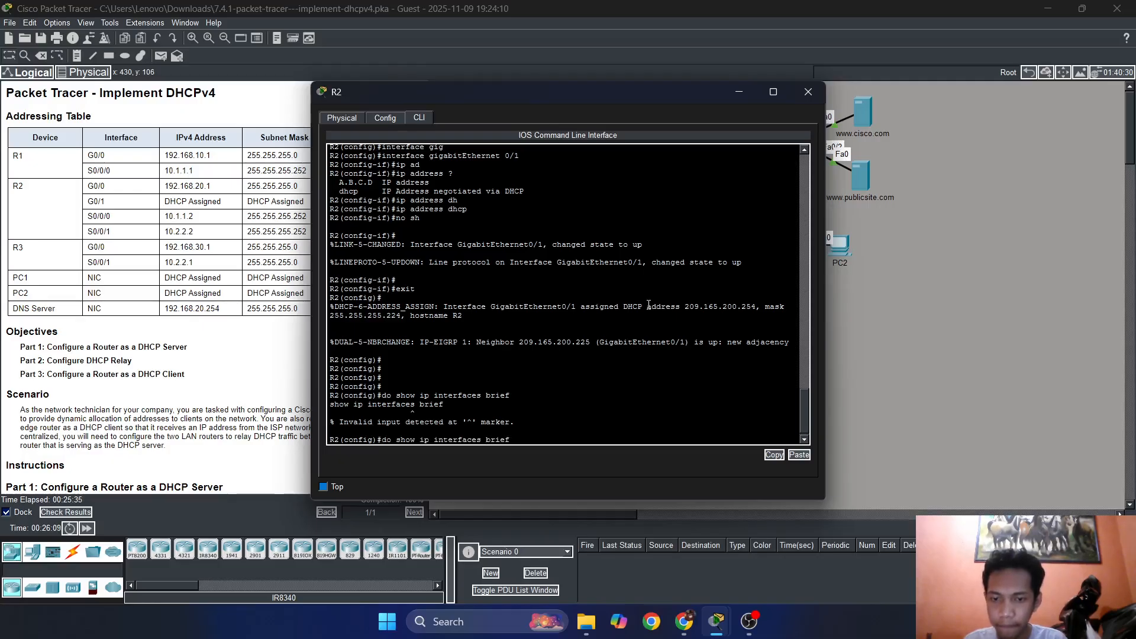
key(Left)
key(Left)
key(Left)
key(Left)
key(Left)
key(Left)
key(BackSpace)
key(Return)
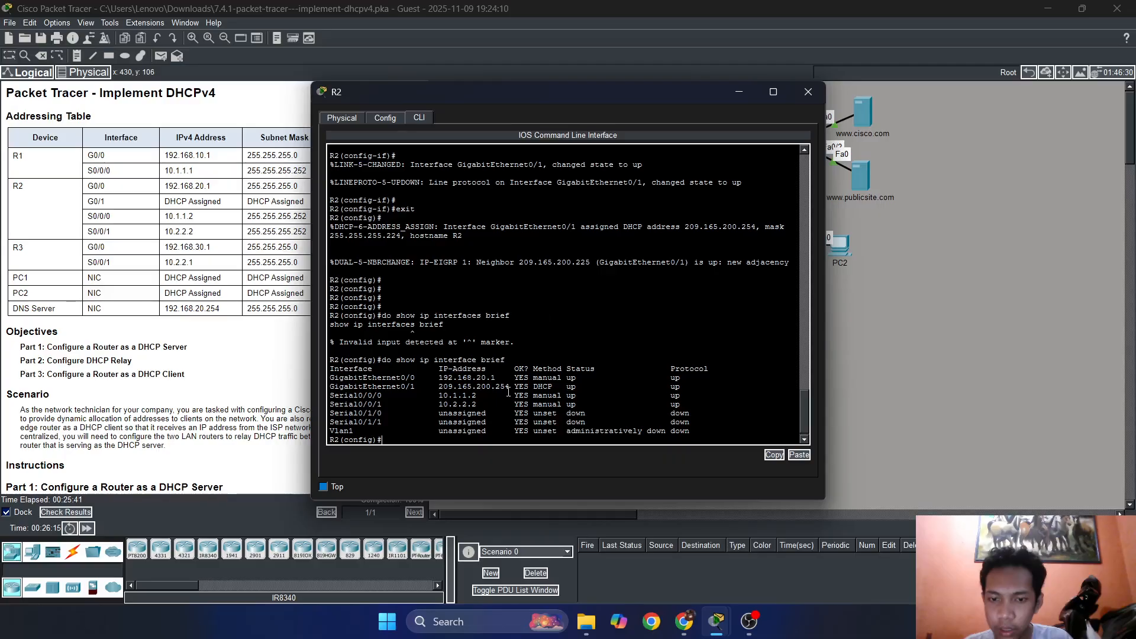
drag(628, 92, 398, 58)
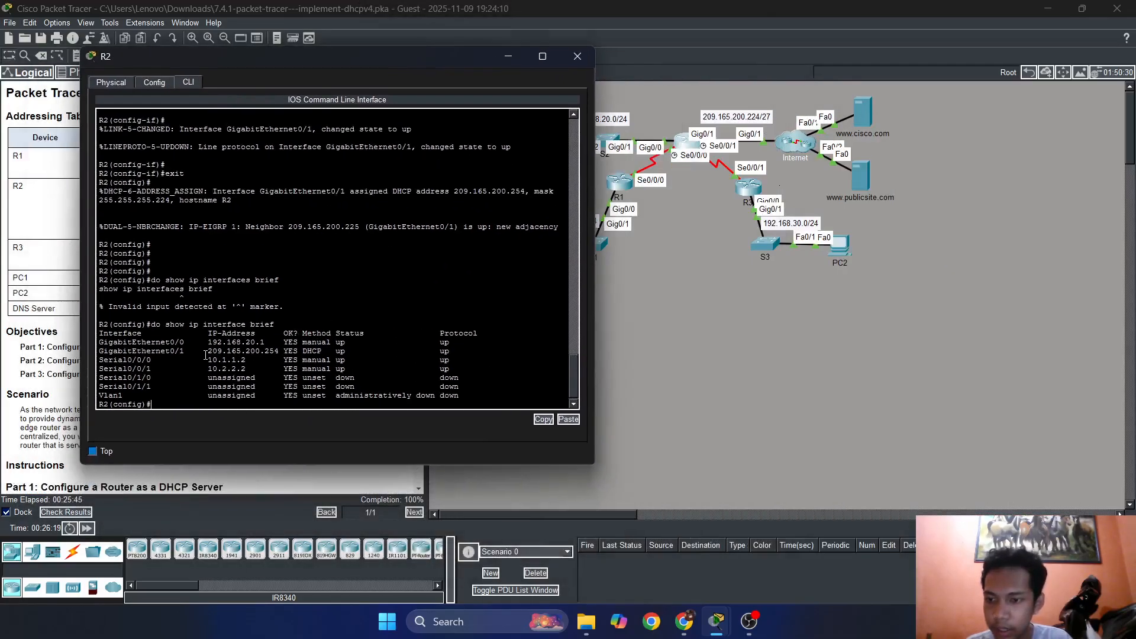
drag(212, 351, 265, 351)
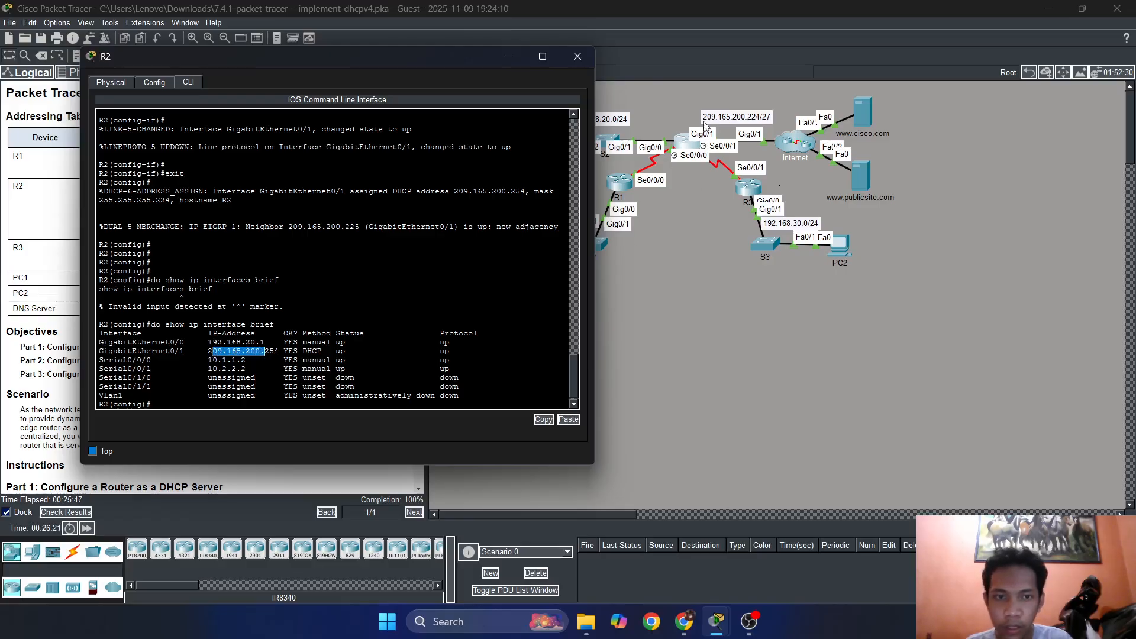
Turn off Always Show Port Labels in Logical Workspace in the preferences and close them.
click(64, 20)
click(72, 38)
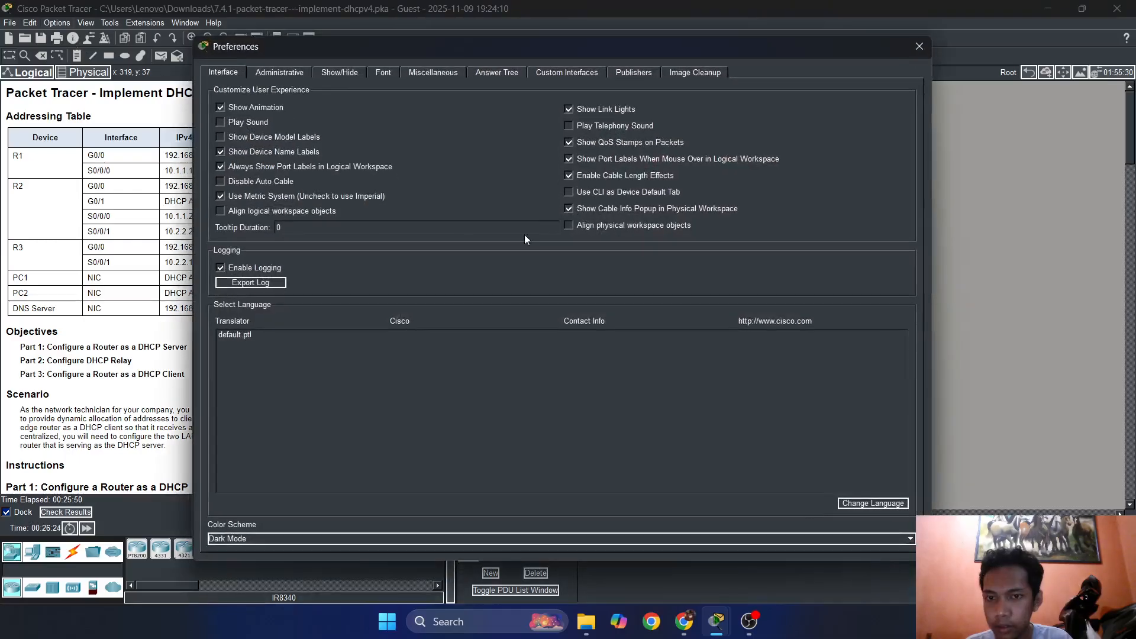
click(312, 168)
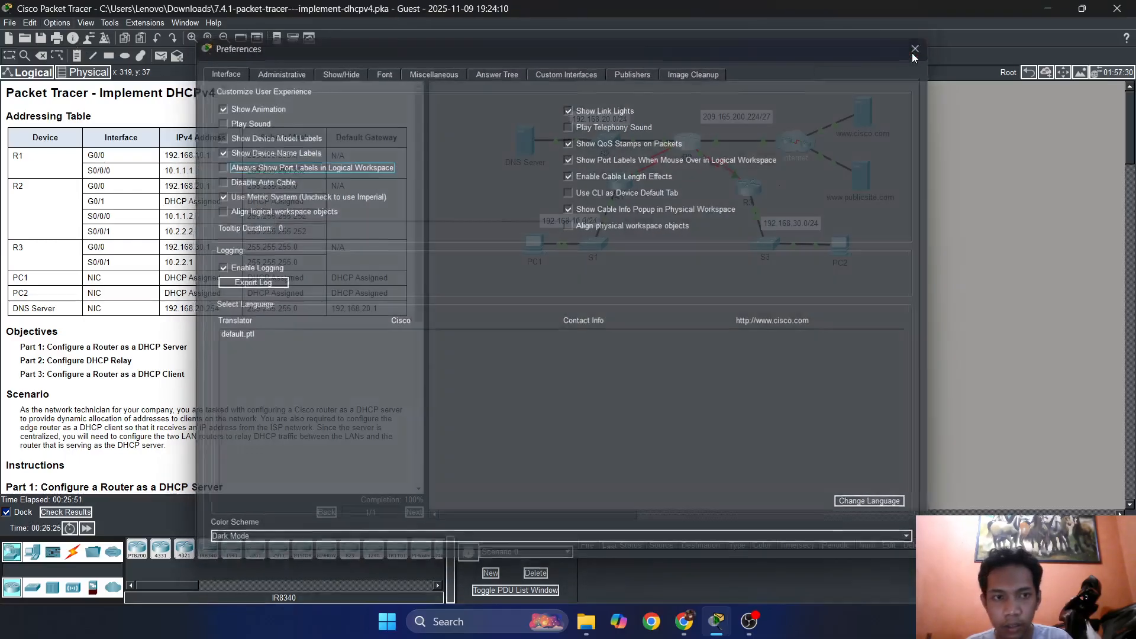
click(914, 50)
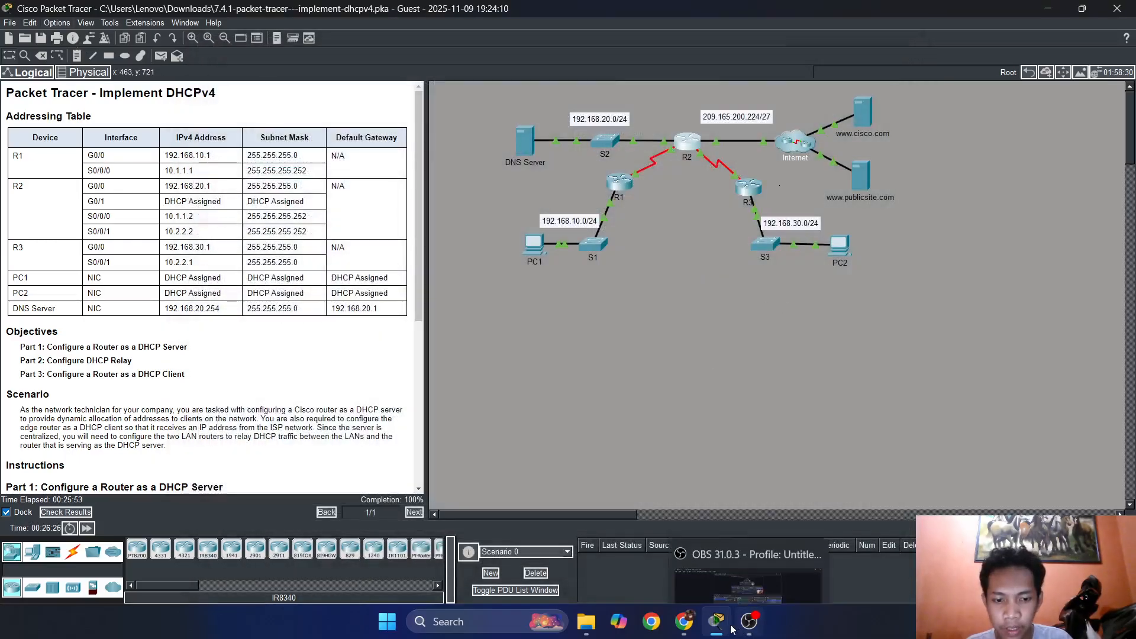
Reopen R2's command line and review the interface summary alongside the topology and the activity instructions.
click(688, 140)
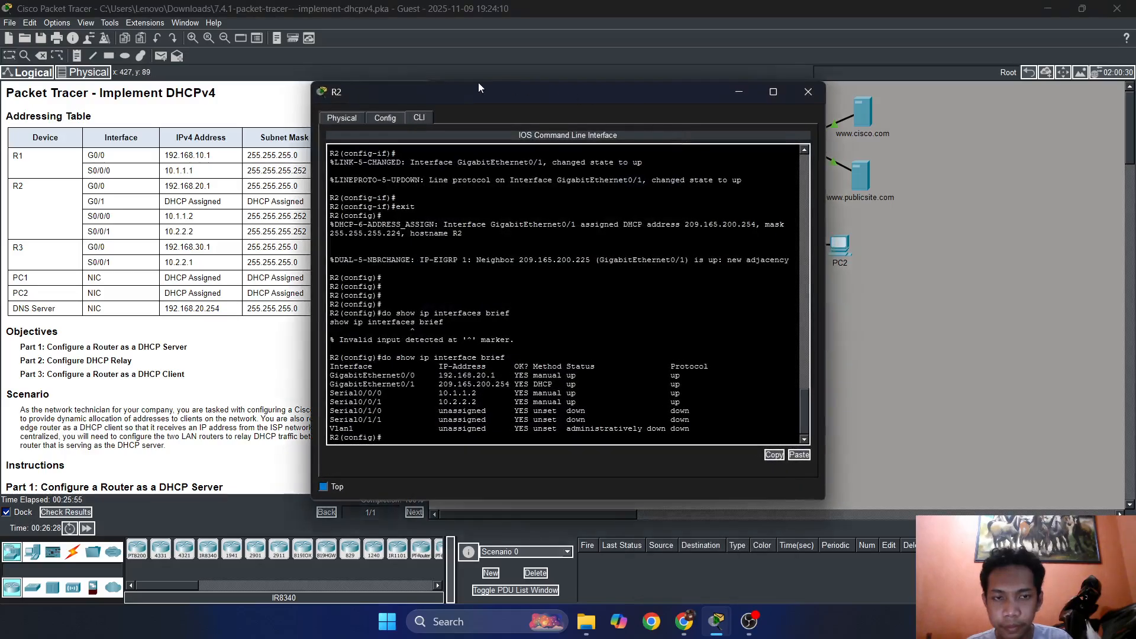
drag(663, 102, 532, 97)
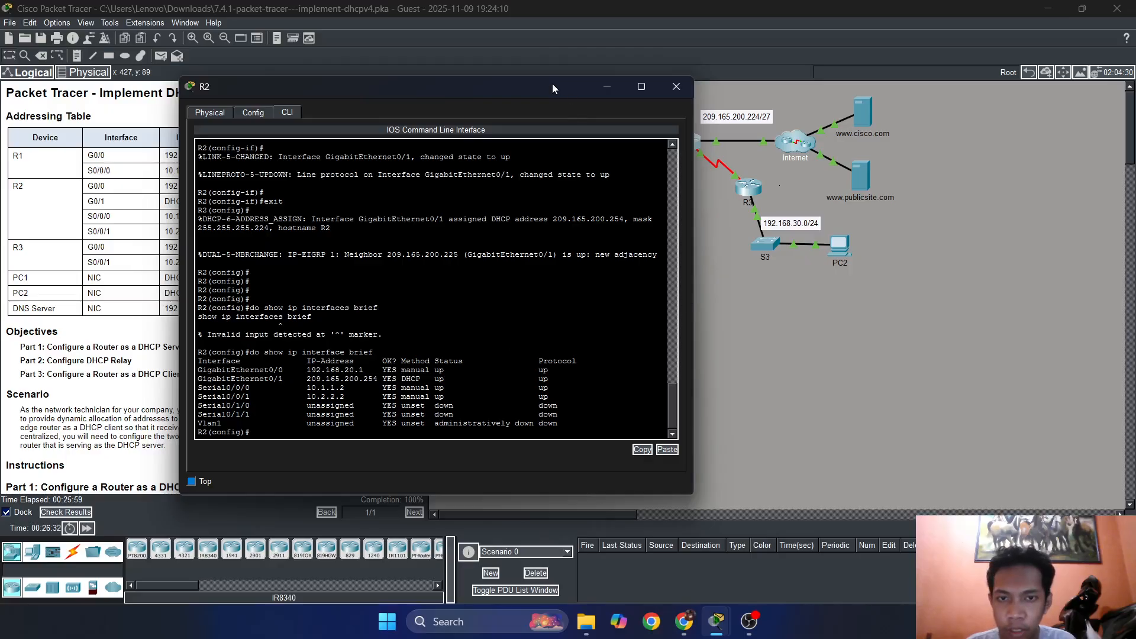
drag(552, 84, 480, 68)
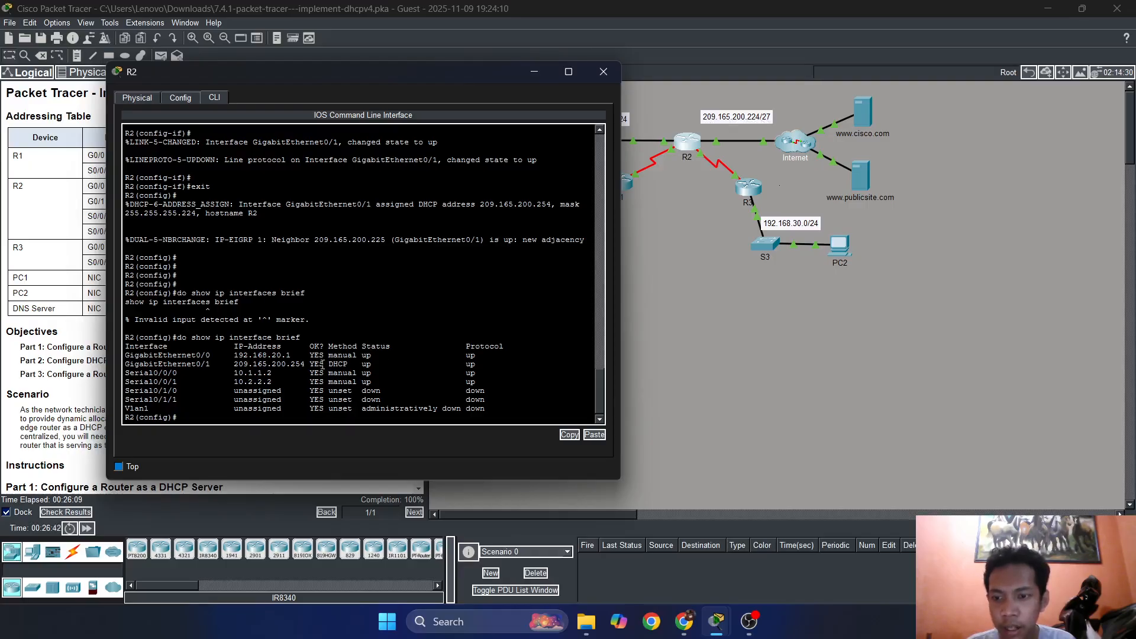
drag(562, 78, 915, 77)
scroll(296, 313, down, 5)
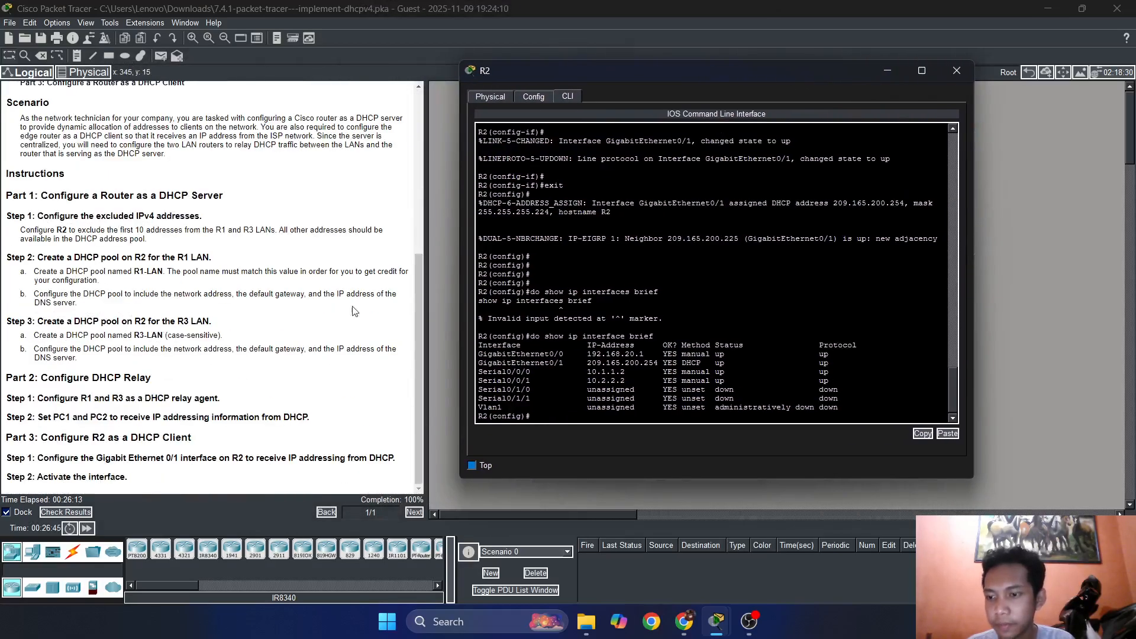
Close R2's window, test PC1-to-PC2 connectivity with two simple PDUs, and clear the PDU scenario.
click(955, 71)
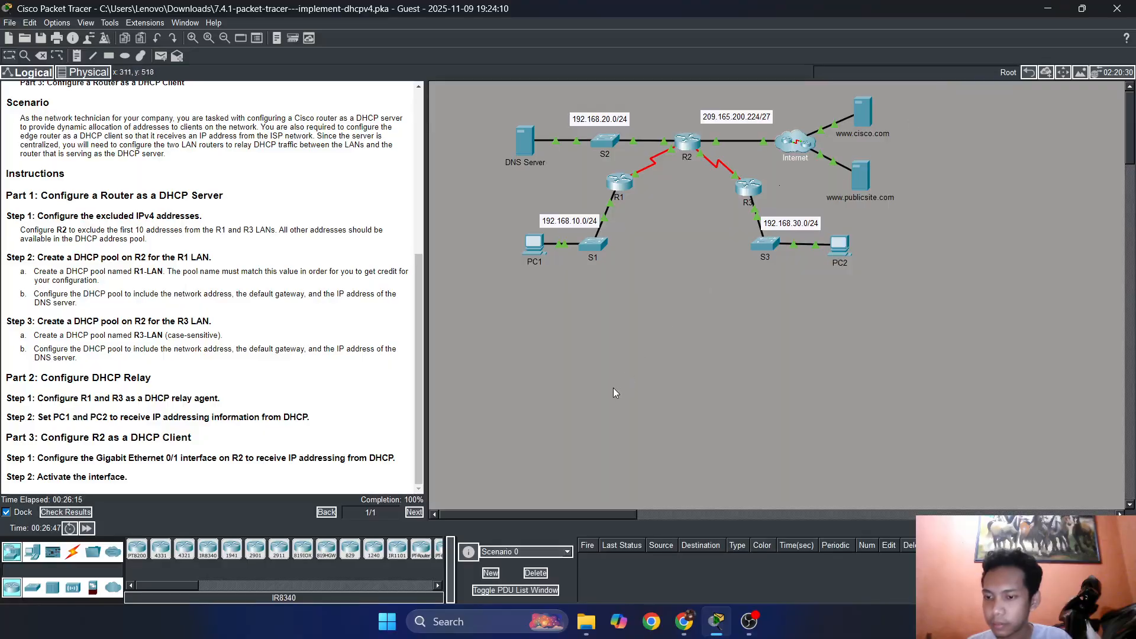
drag(231, 459, 304, 458)
click(148, 461)
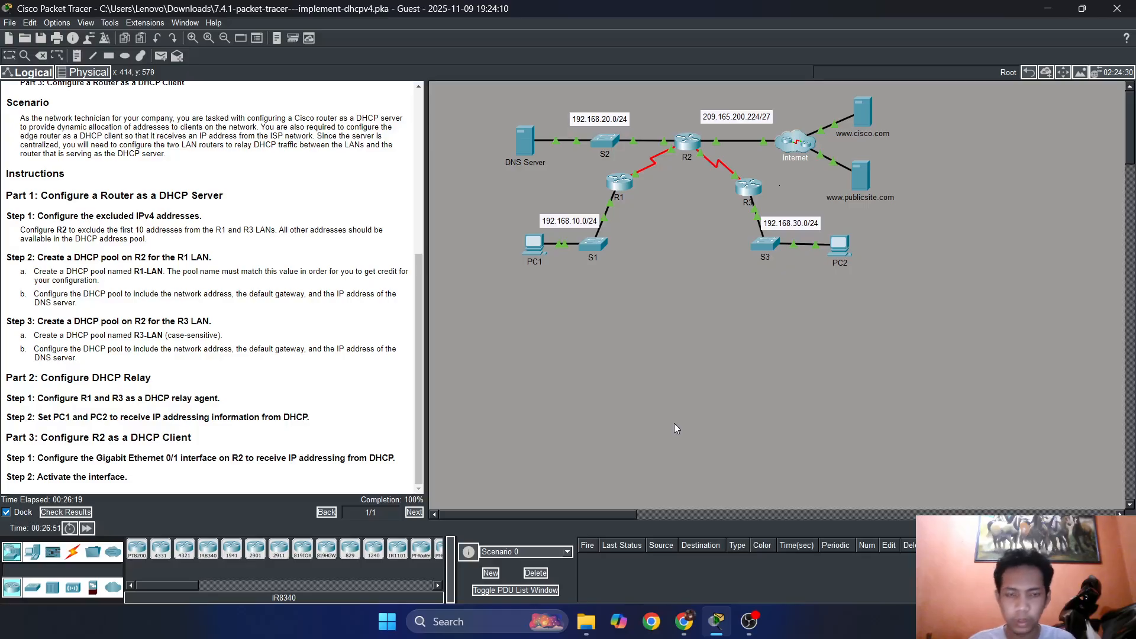
key(p)
click(535, 243)
click(844, 255)
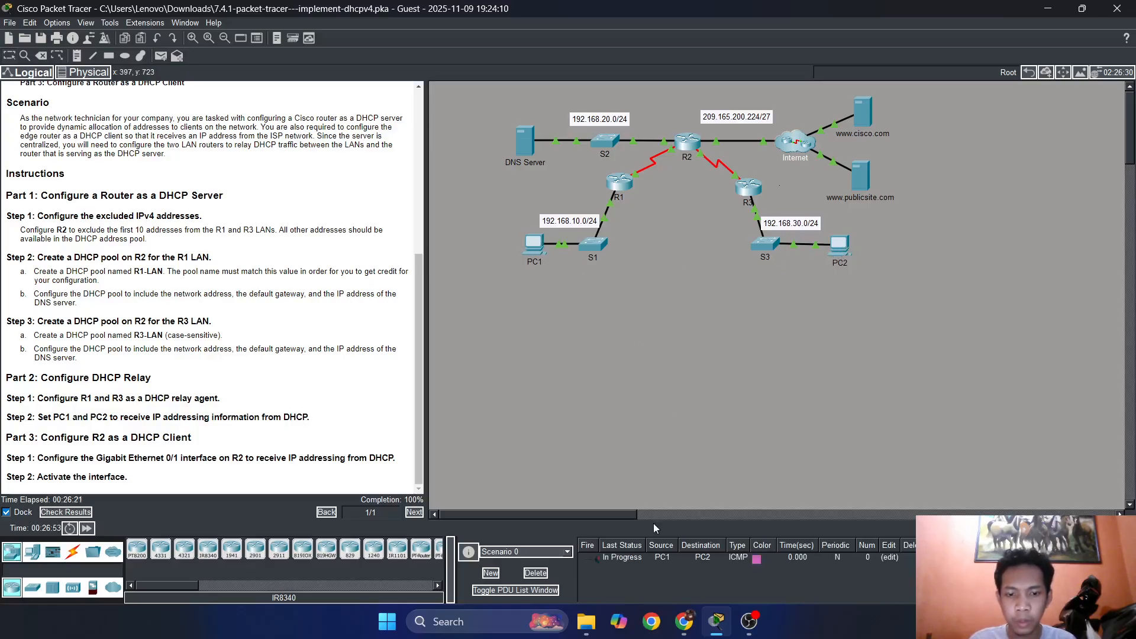
click(534, 243)
click(840, 246)
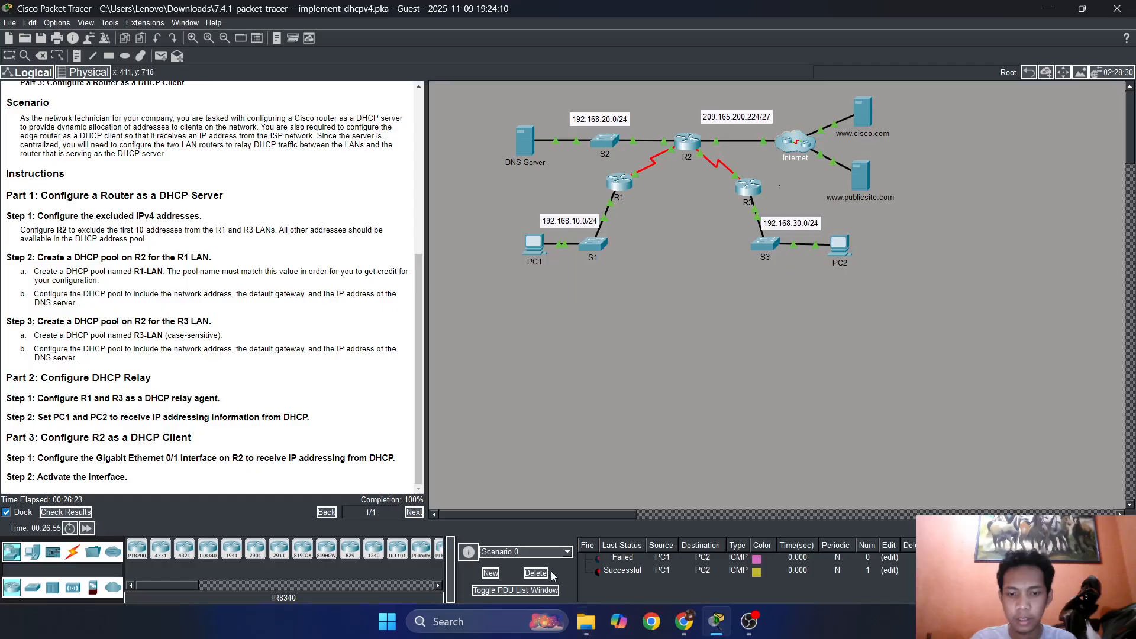
click(535, 573)
click(536, 246)
click(869, 118)
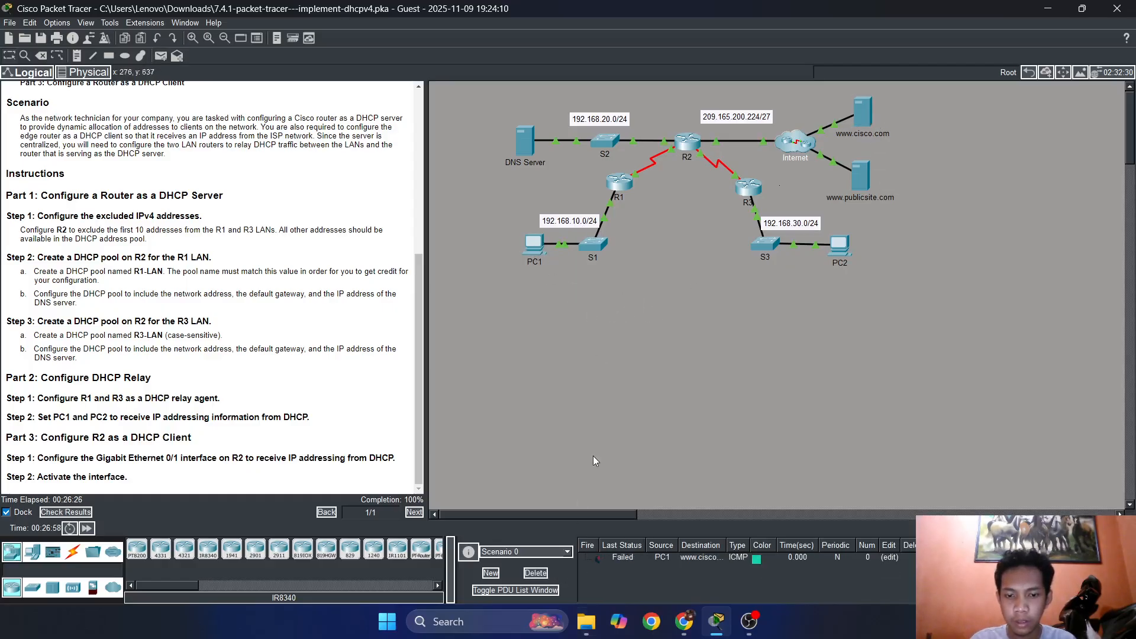
click(535, 244)
click(865, 115)
click(535, 246)
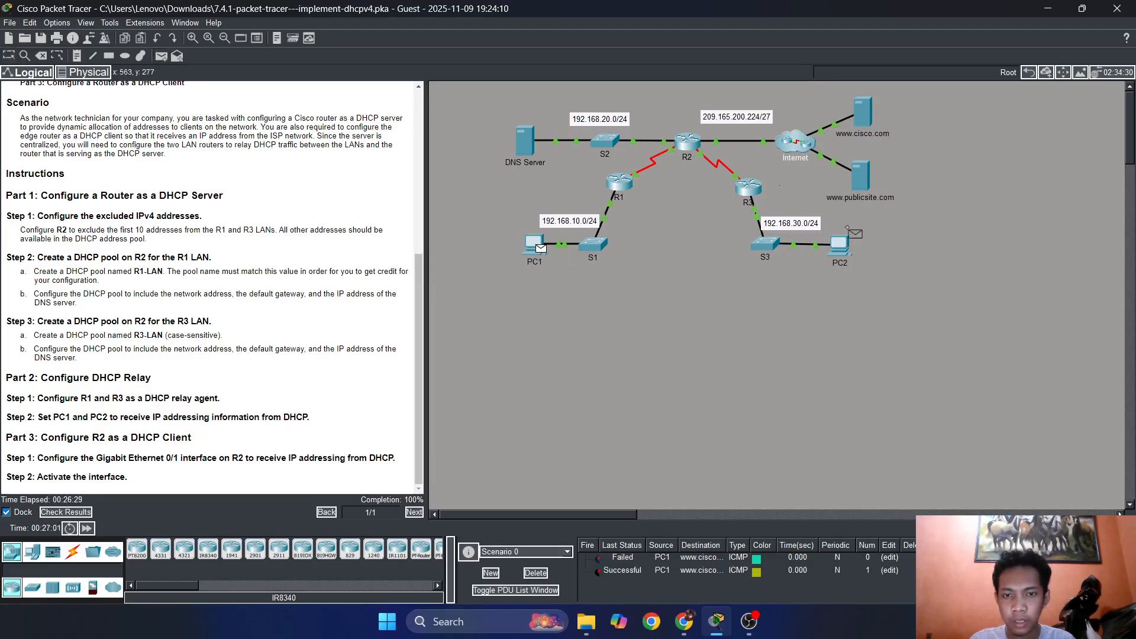
click(865, 179)
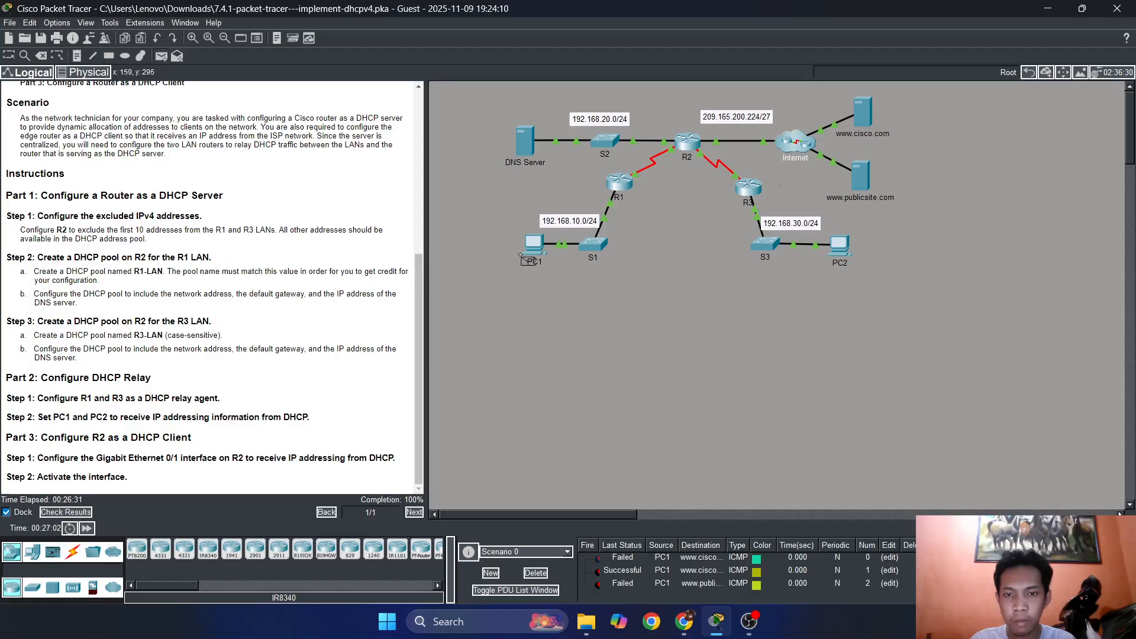
click(535, 246)
click(866, 180)
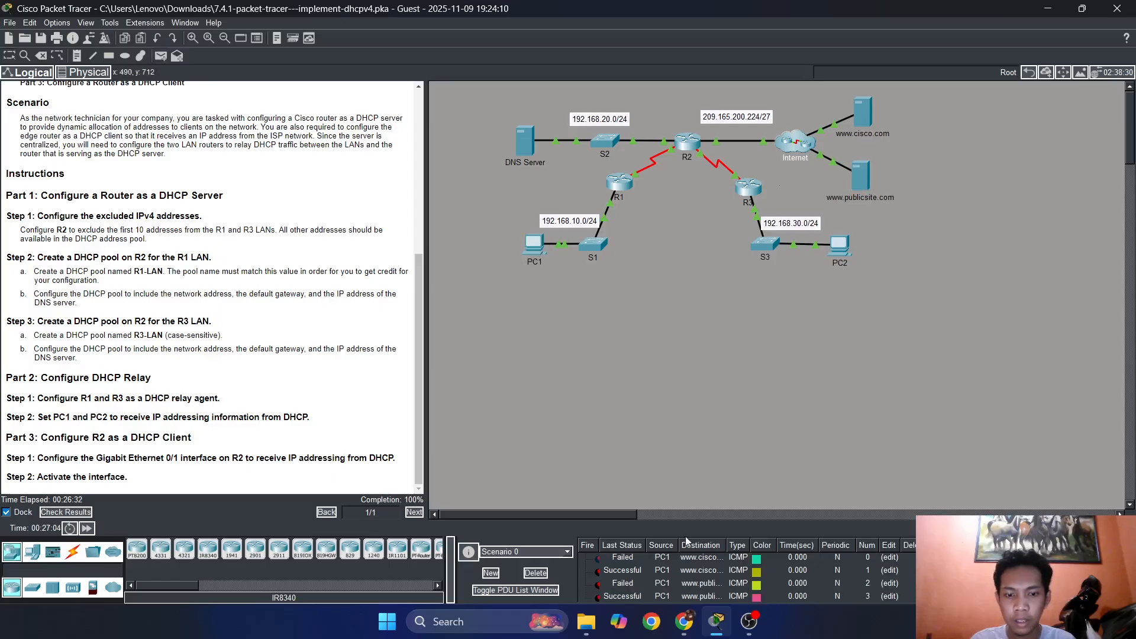
click(536, 573)
click(862, 181)
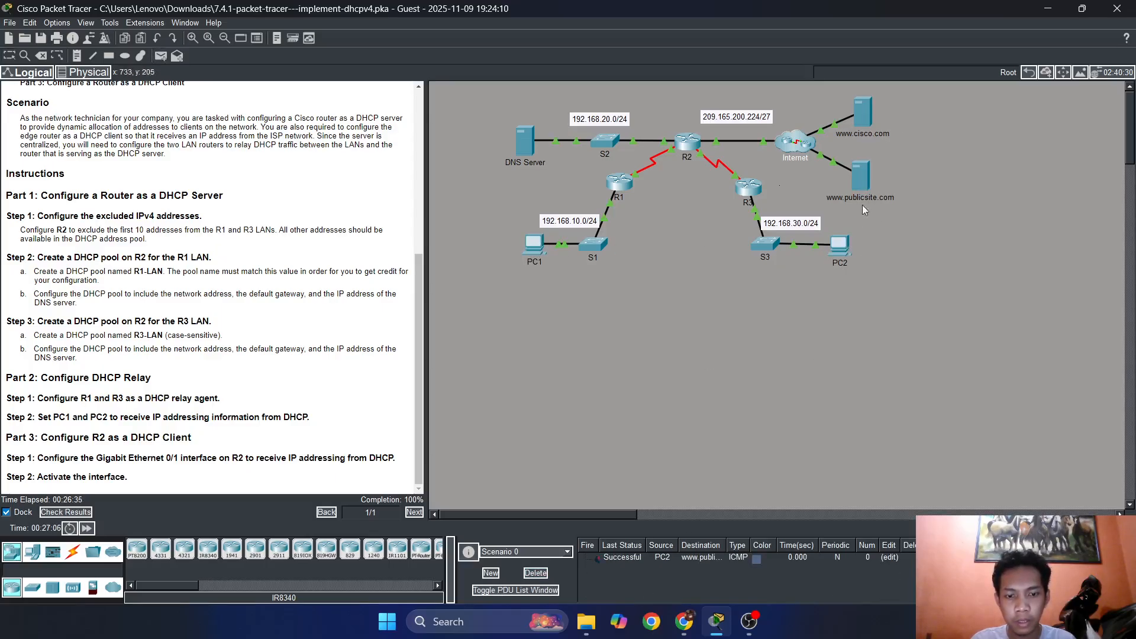
click(839, 243)
click(863, 112)
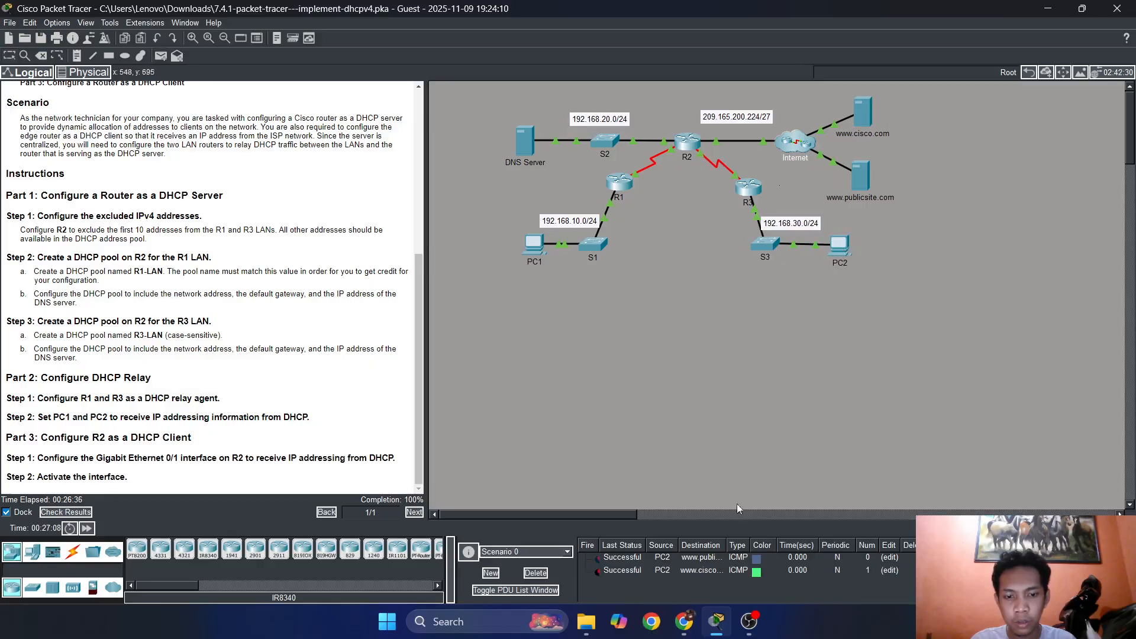
click(535, 573)
click(688, 142)
click(862, 179)
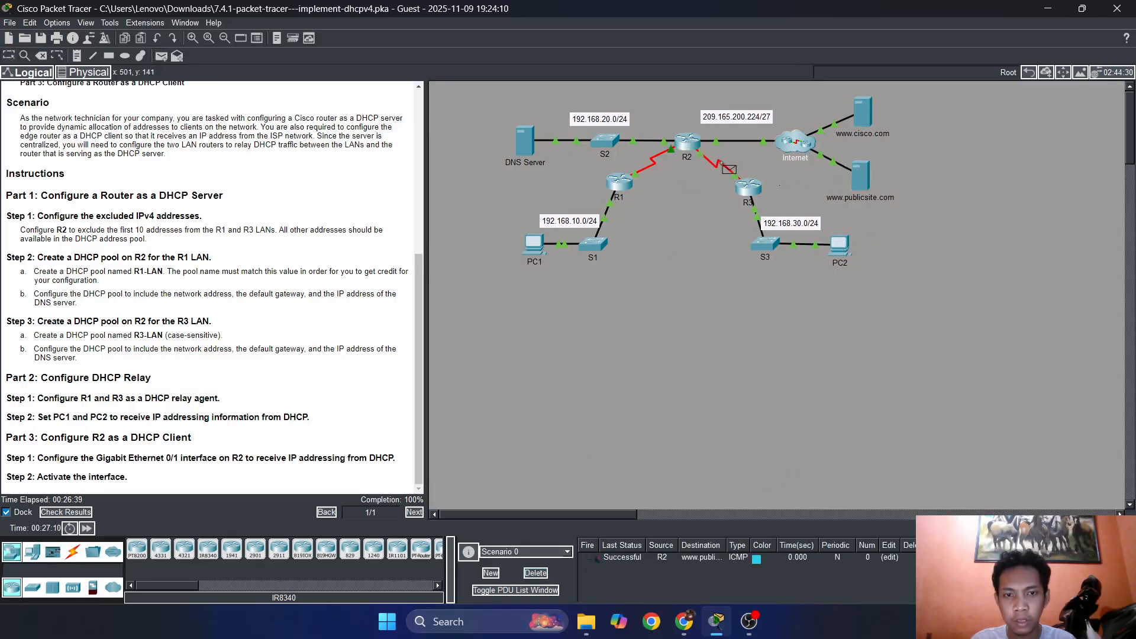
click(688, 142)
click(863, 111)
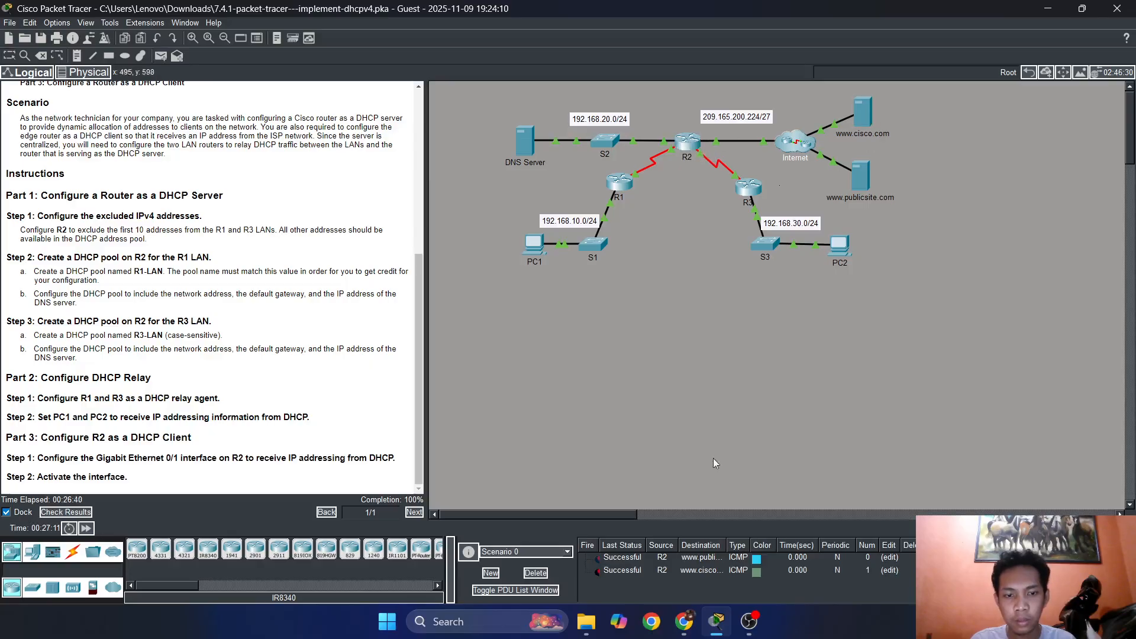
click(535, 573)
Open the Web Browser on PC1's desktop and minimize PC1's window to expose the topology.
click(534, 244)
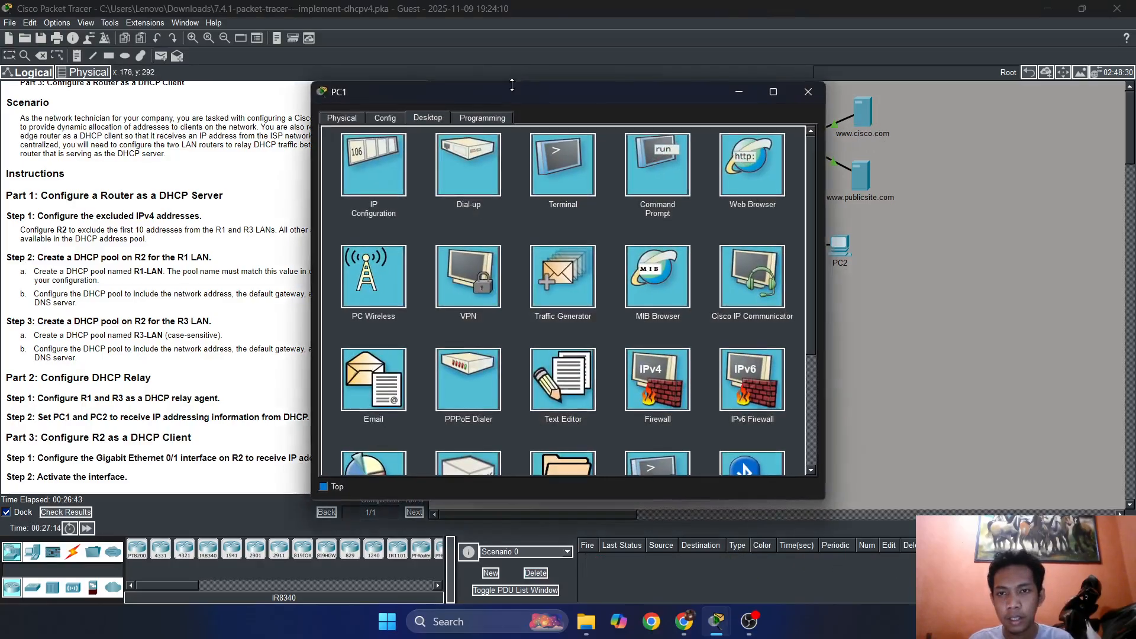
drag(530, 91, 787, 61)
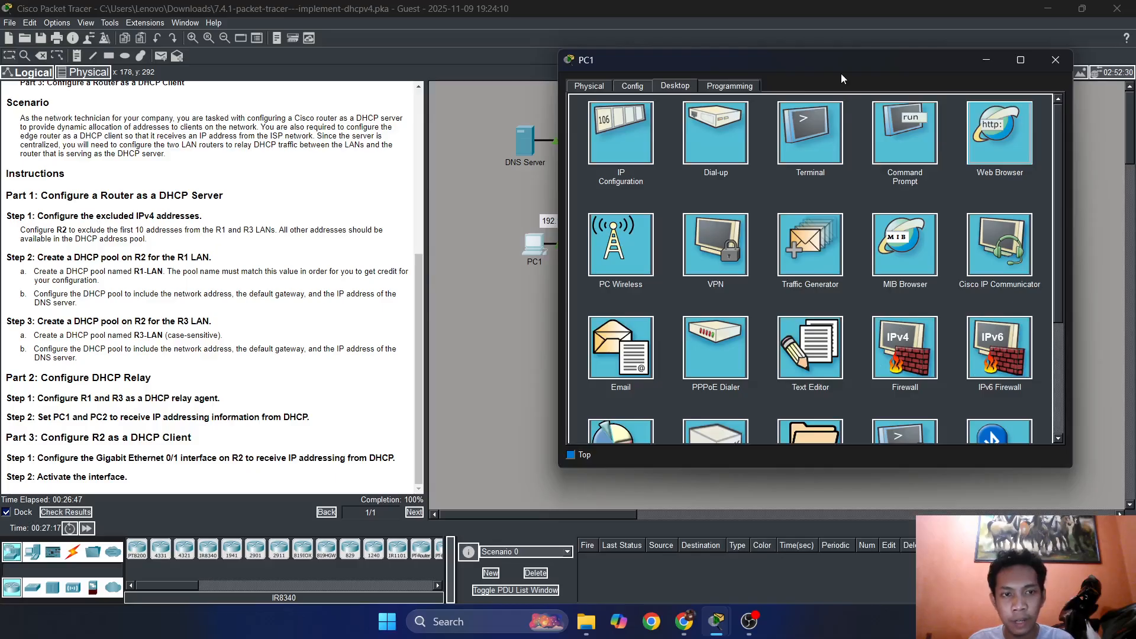
click(977, 60)
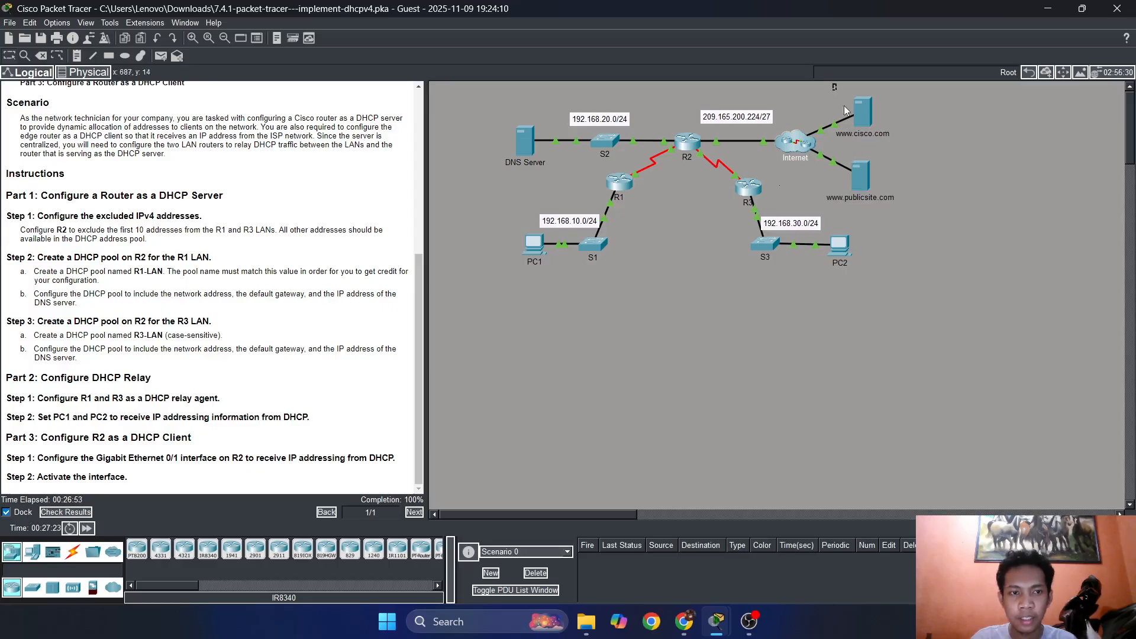
drag(844, 106, 898, 213)
click(644, 264)
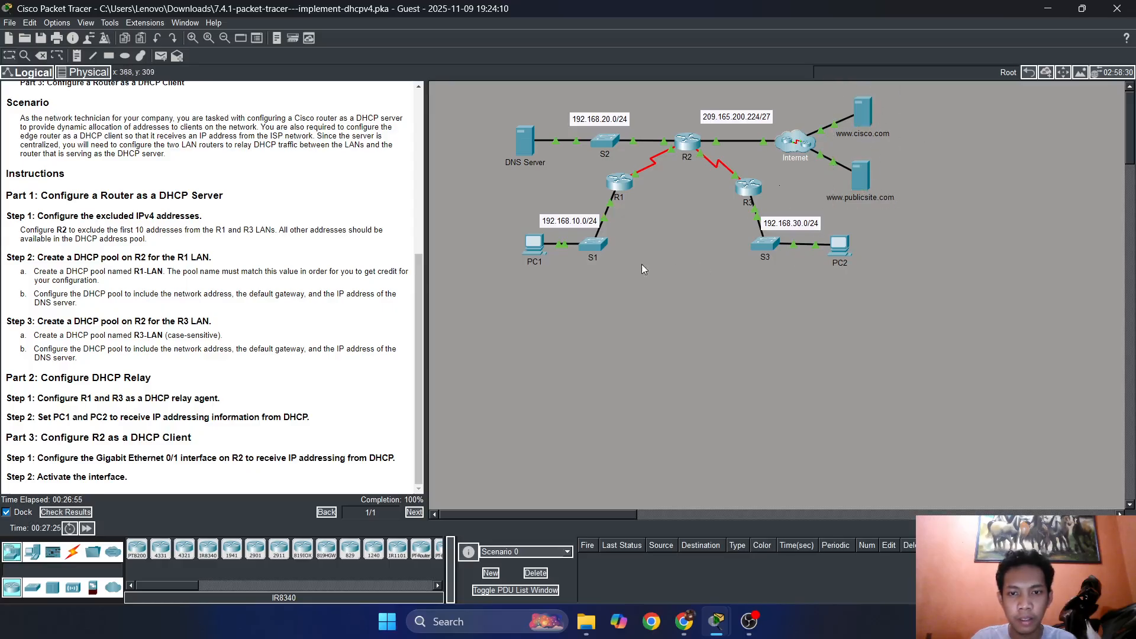
key(p)
click(534, 245)
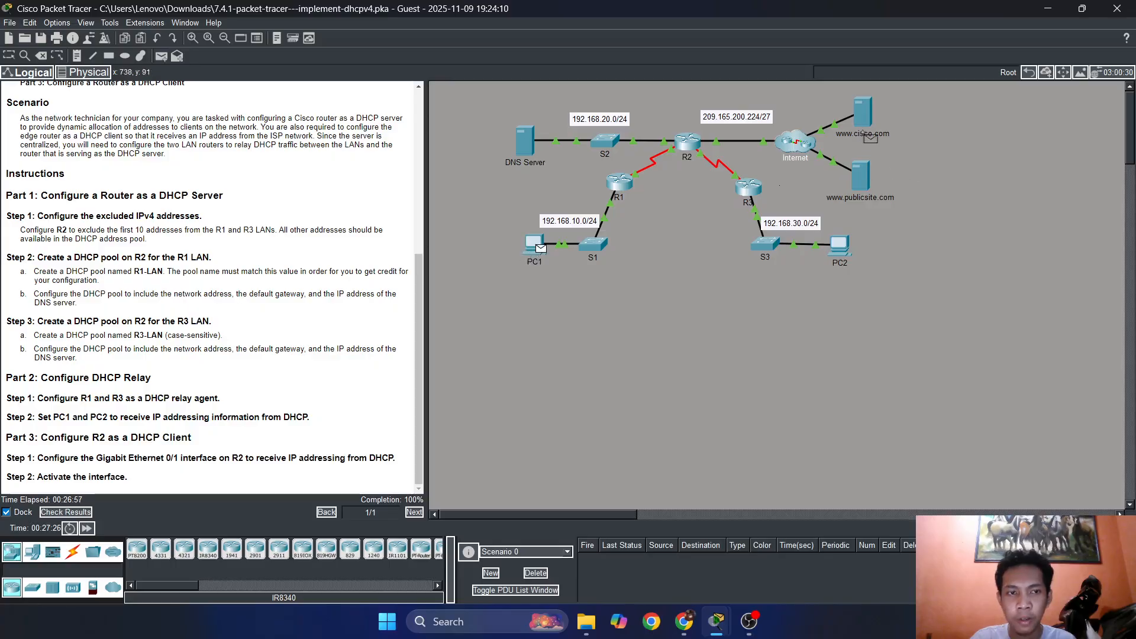
click(862, 111)
drag(750, 545, 756, 544)
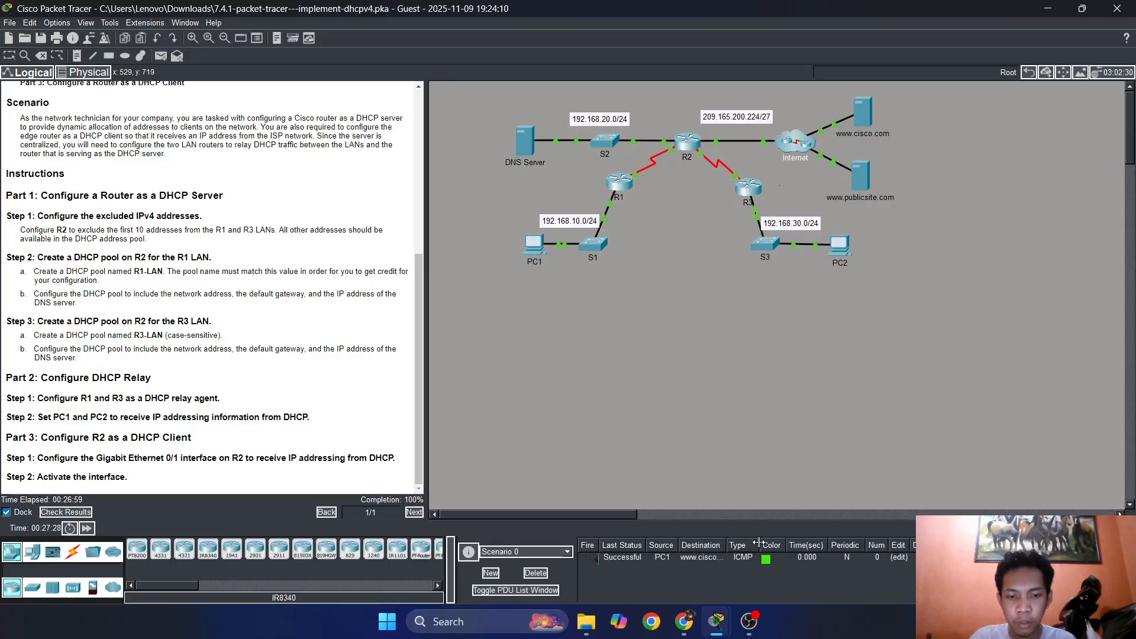
click(536, 573)
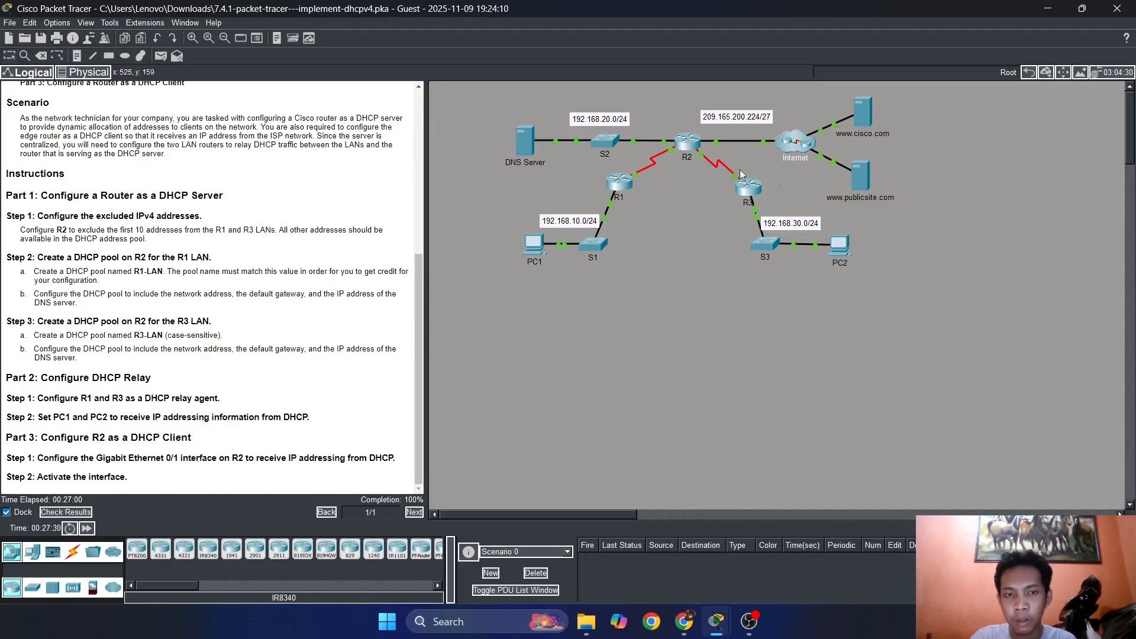
mouse_move(720, 619)
click(793, 562)
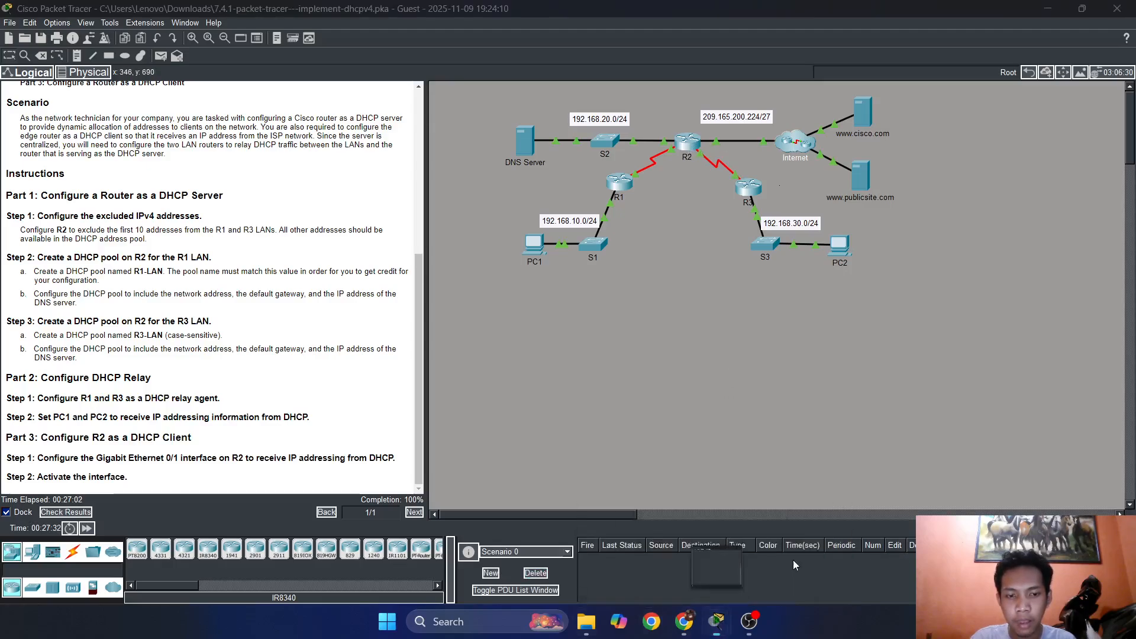
drag(735, 65, 233, 63)
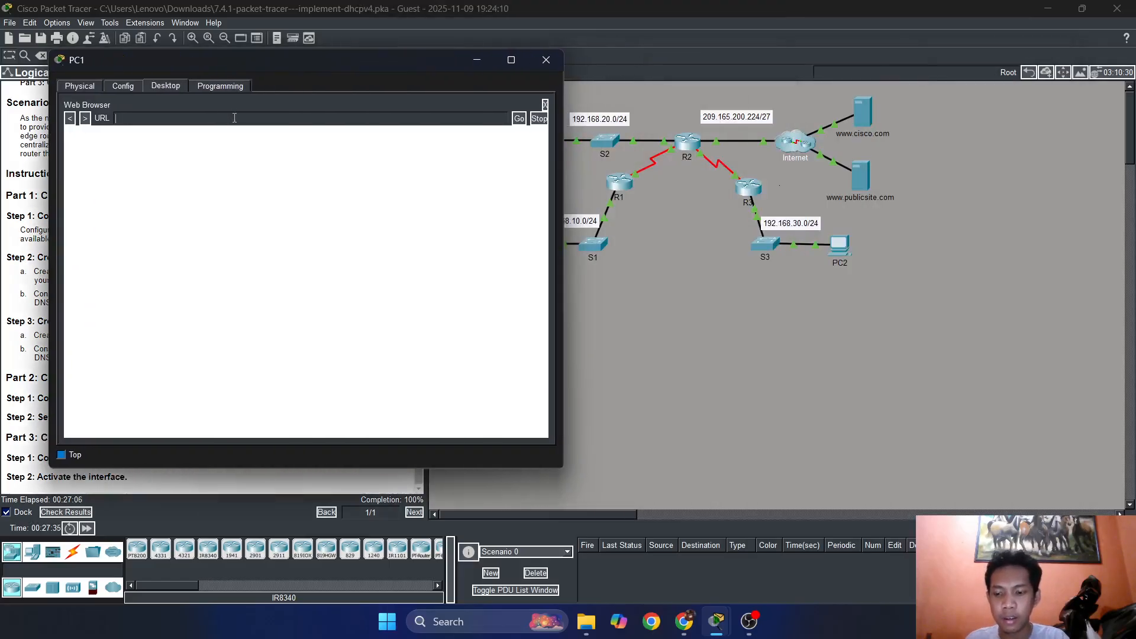
text(www.cis)
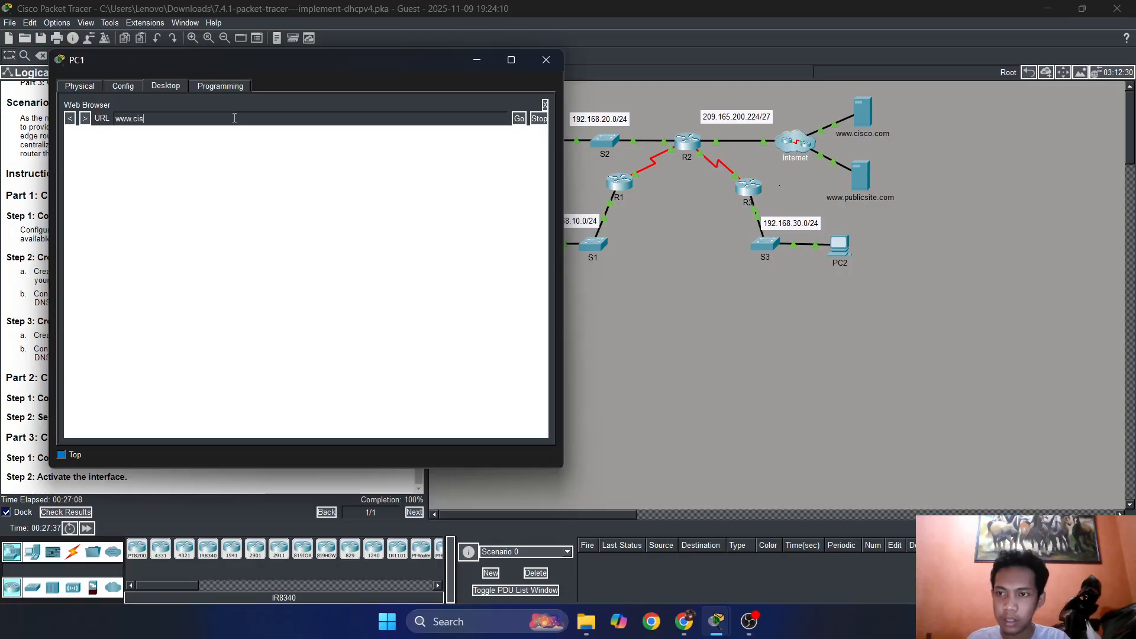
text(co.com)
key(Return)
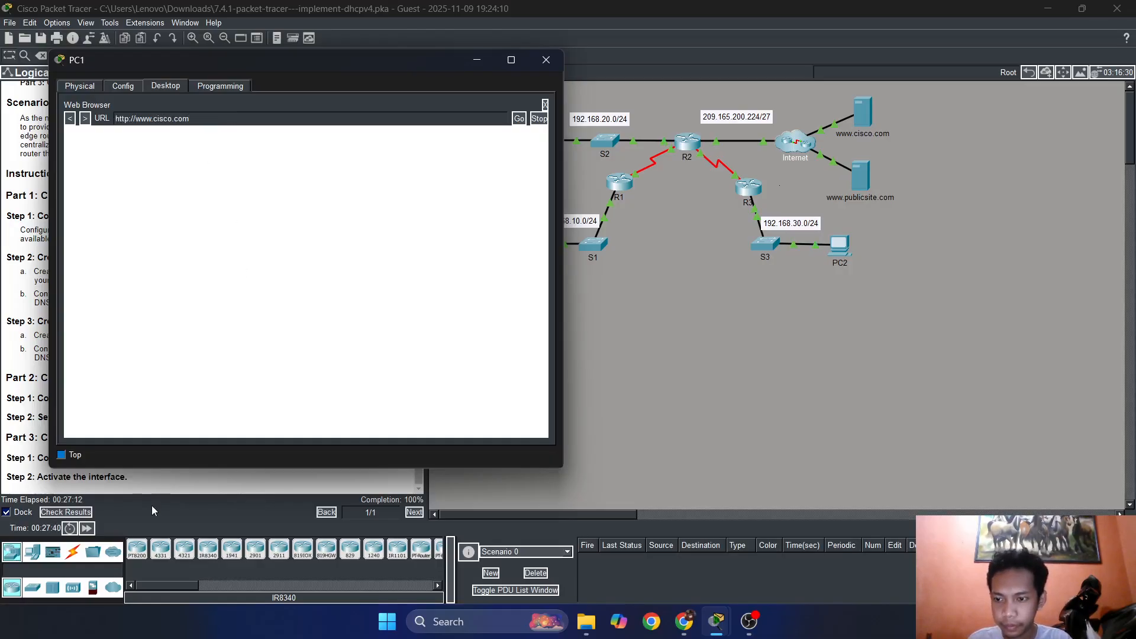
click(87, 528)
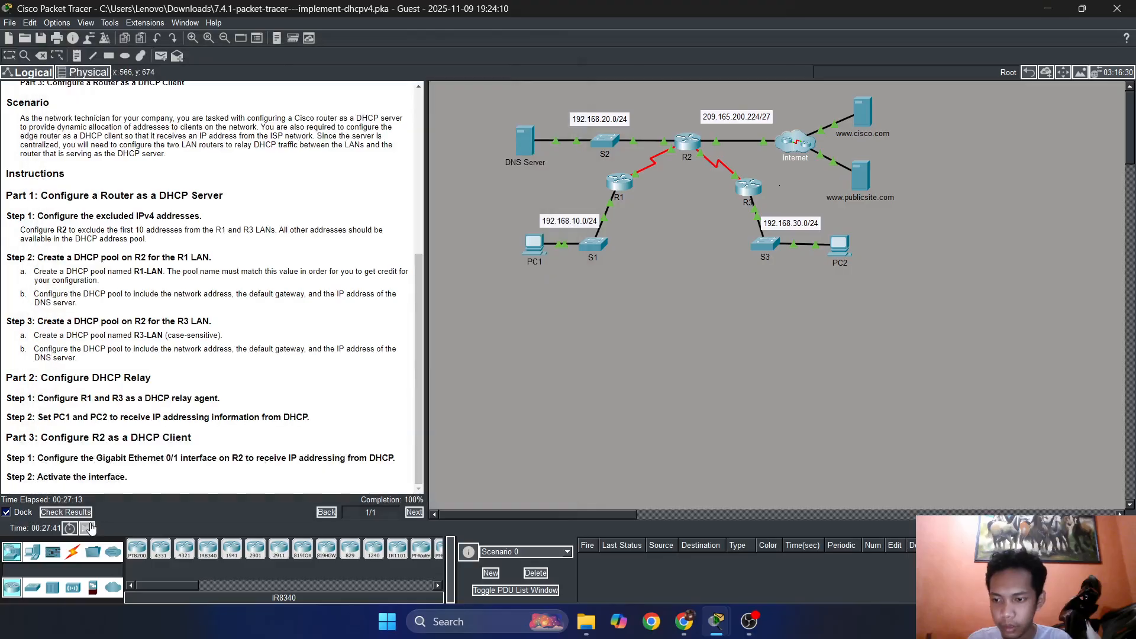
click(531, 256)
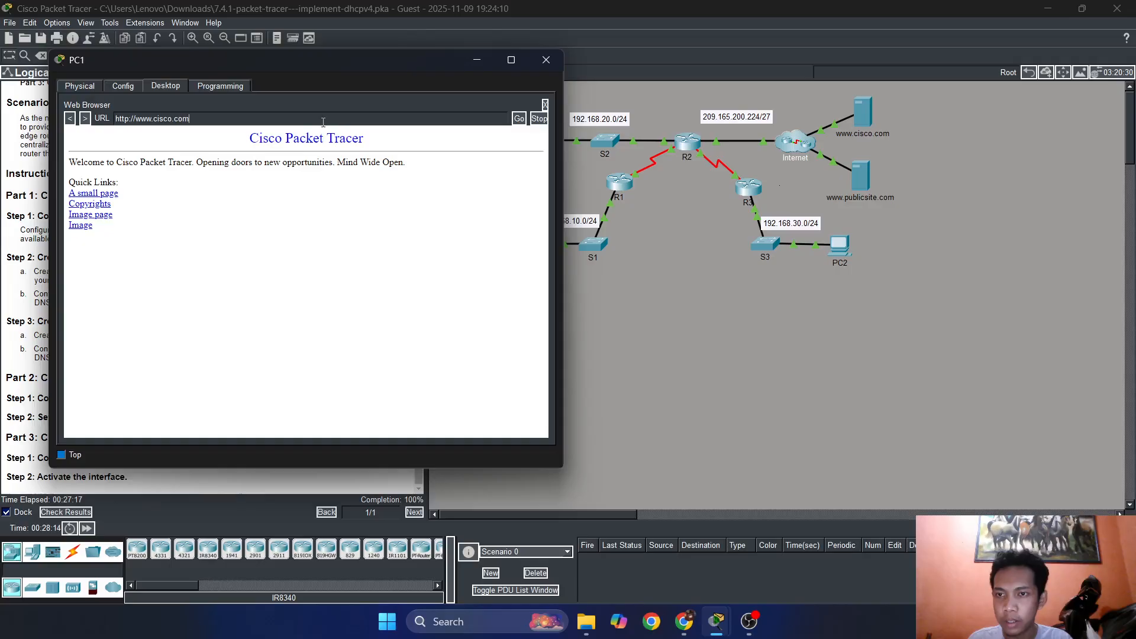
drag(323, 121, 113, 122)
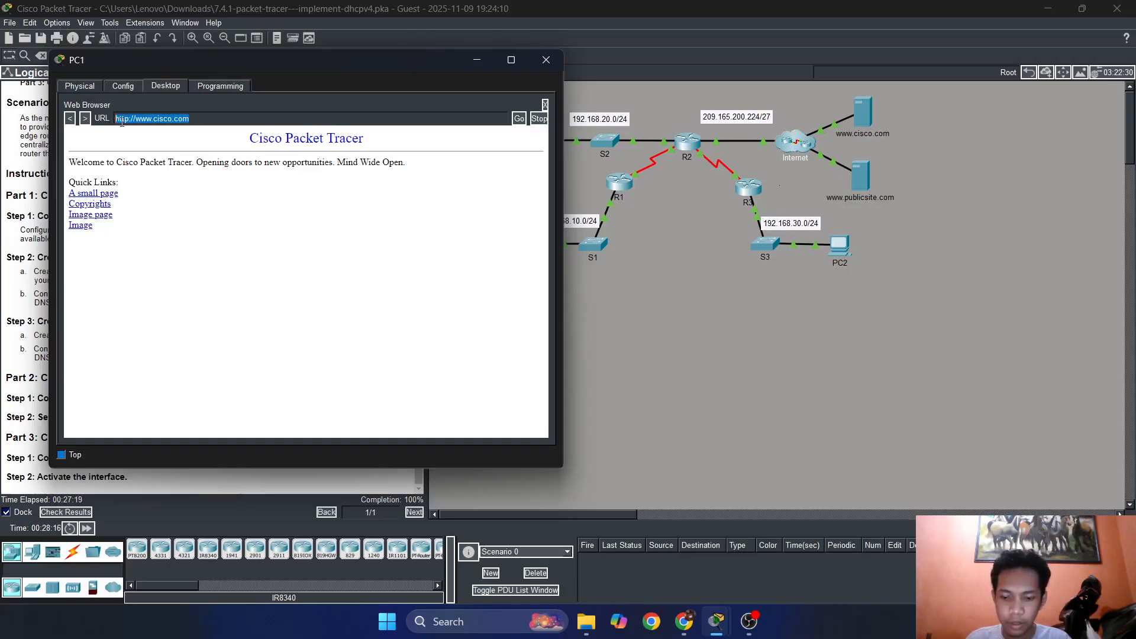
text(www.public)
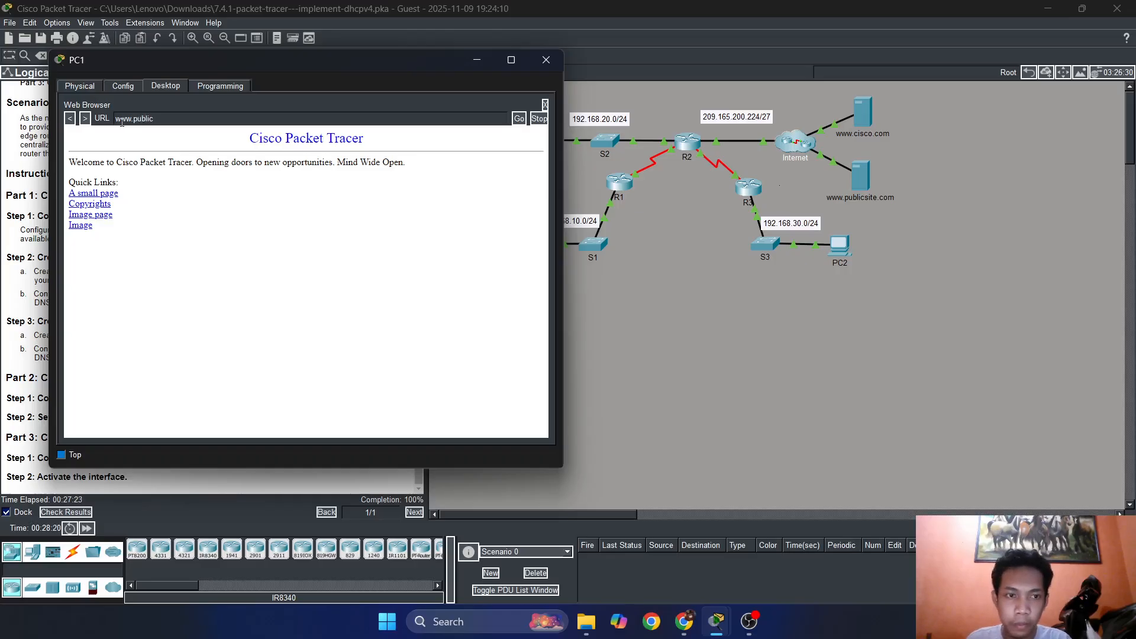
text(site.)
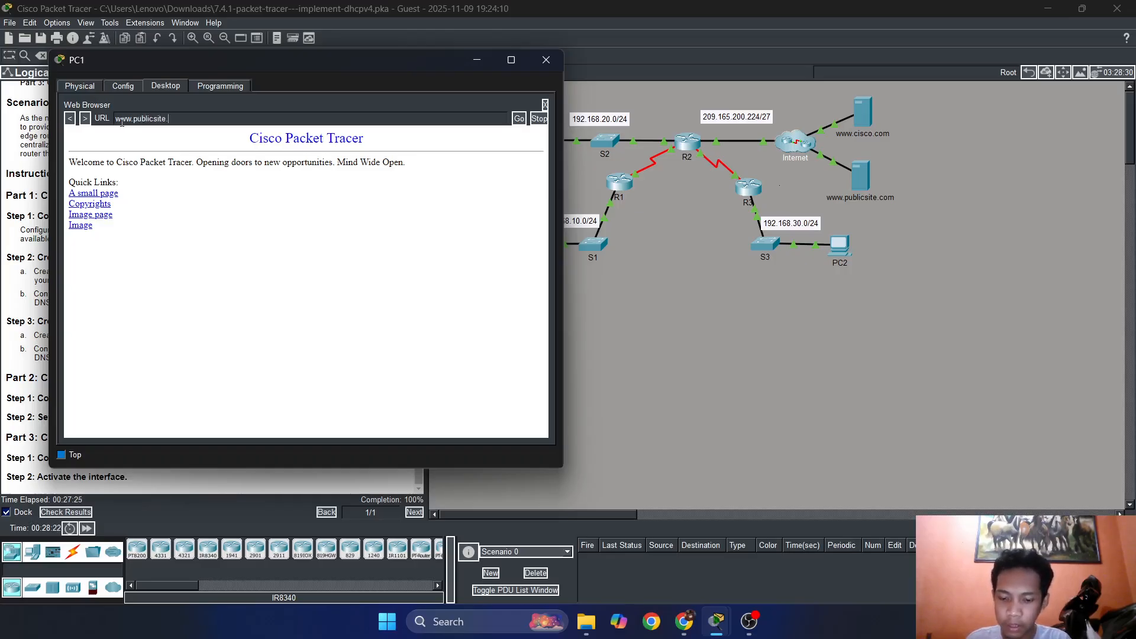
text(com)
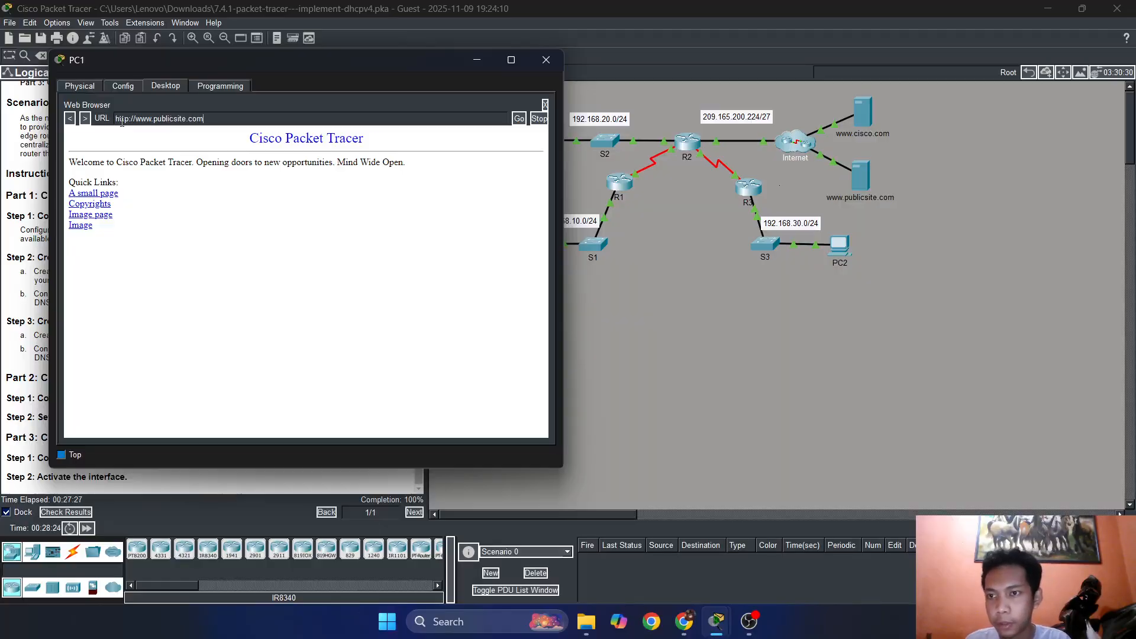
click(87, 528)
click(533, 254)
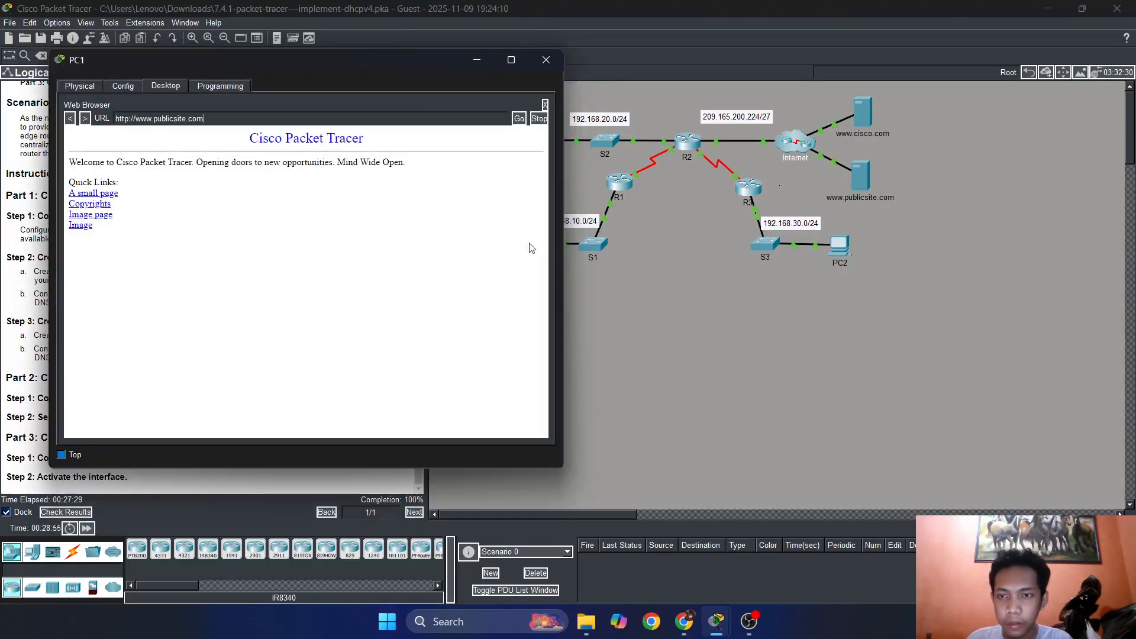
click(86, 528)
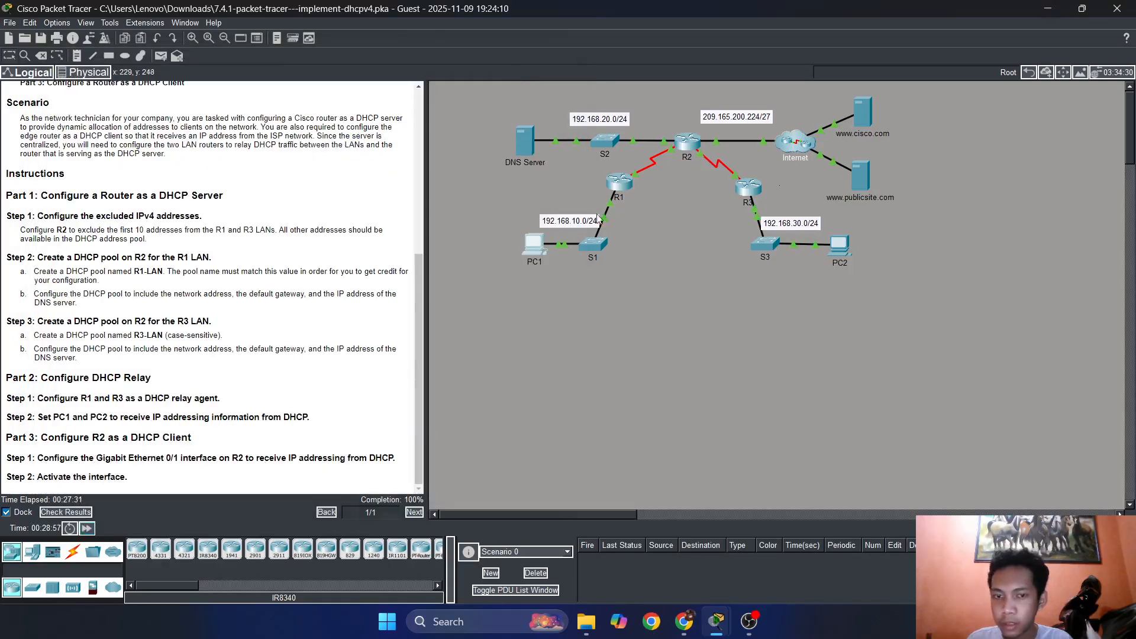
click(532, 251)
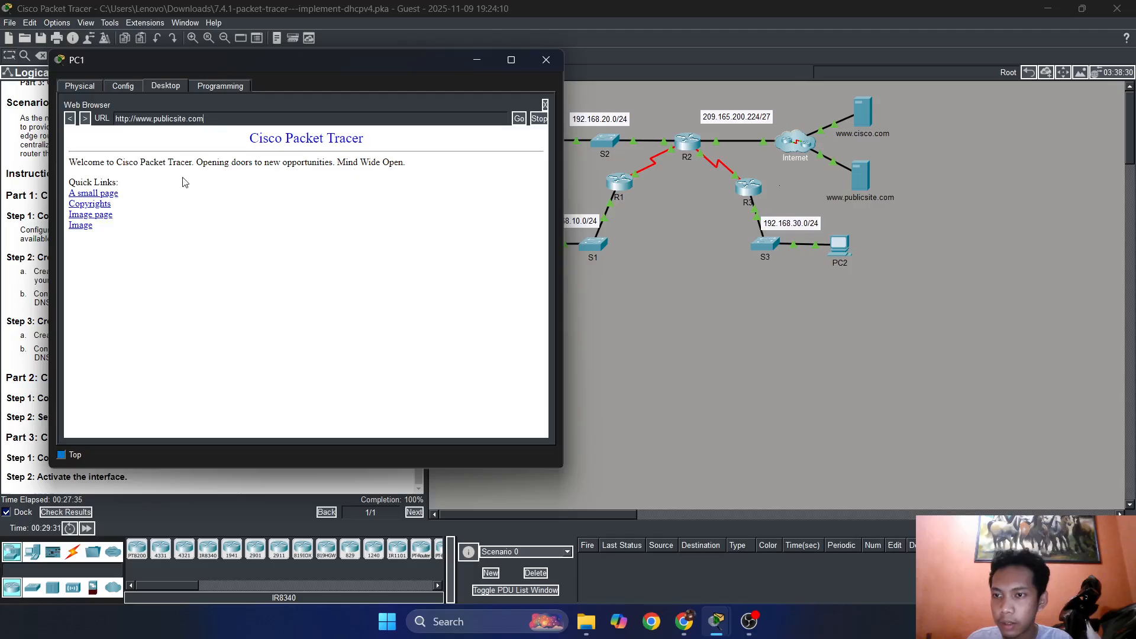
click(544, 105)
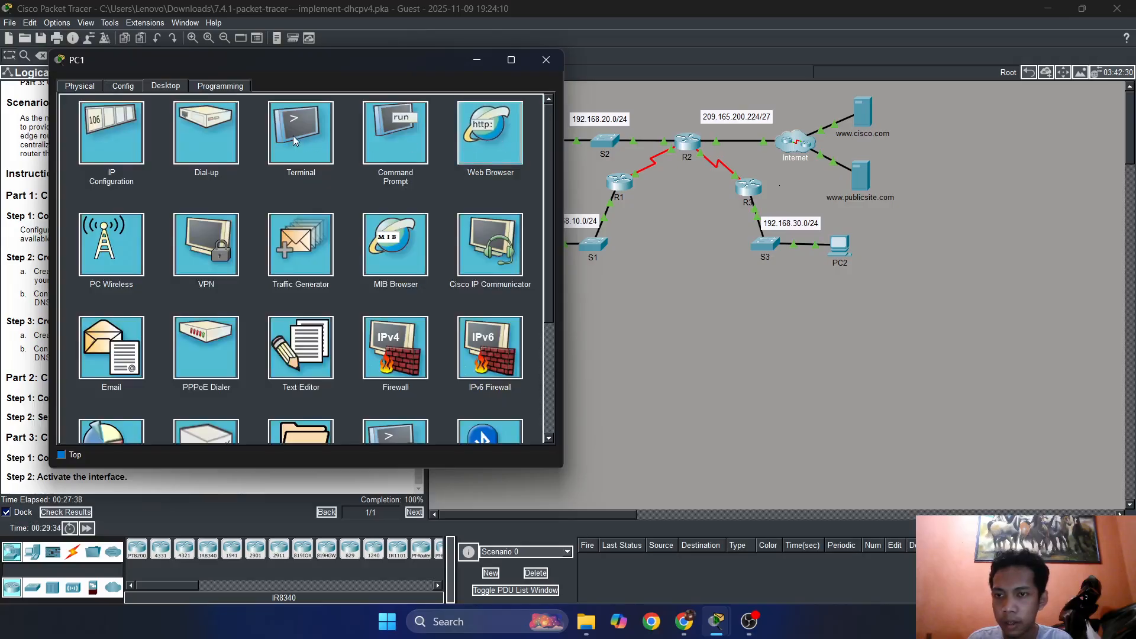
click(485, 136)
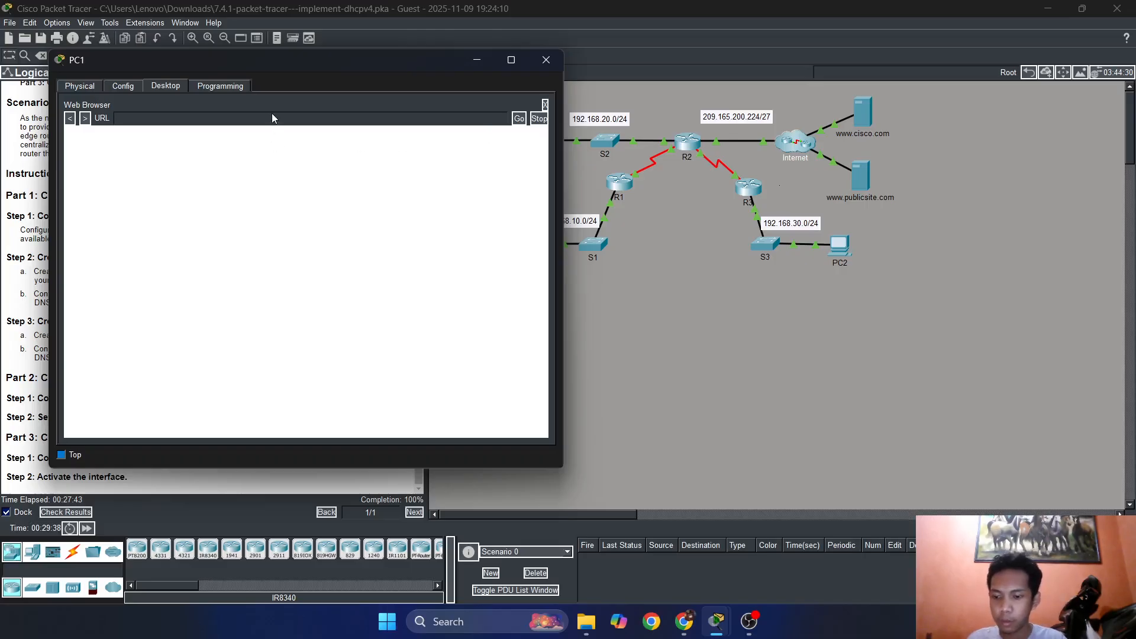
text(www.publ)
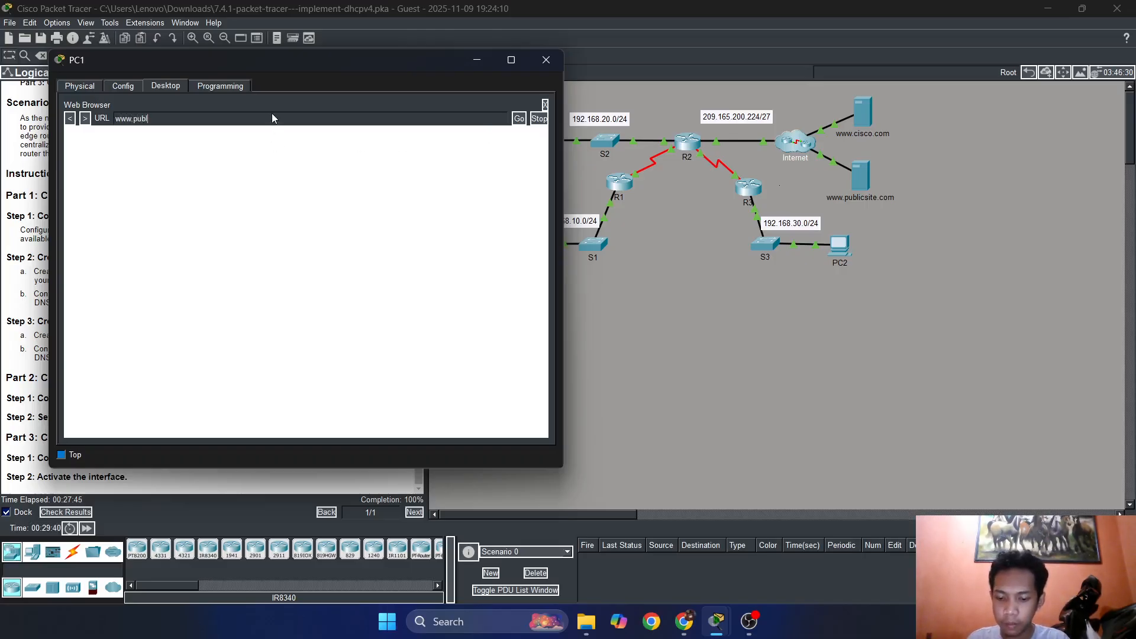
text(icsite.)
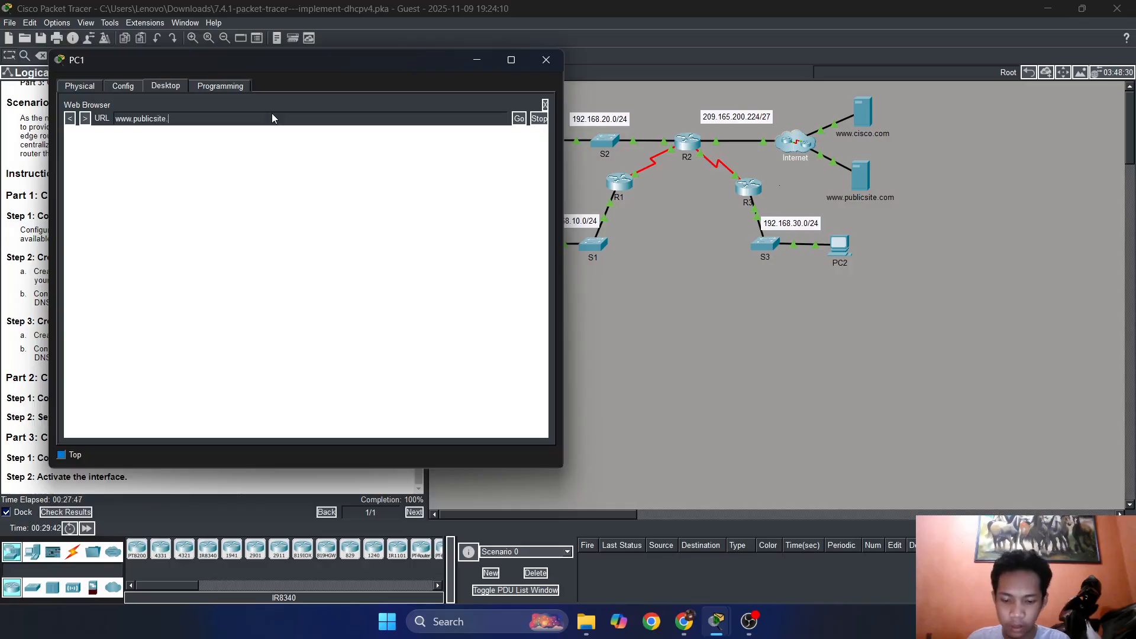
text(com)
key(BackSpace)
key(BackSpace)
text(om)
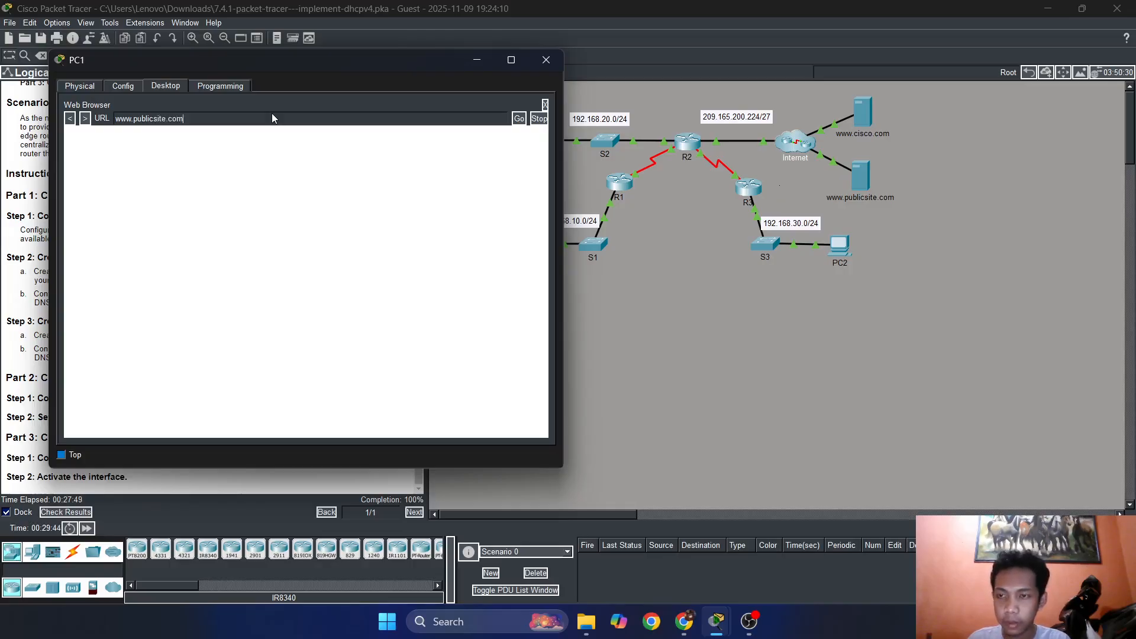
key(Return)
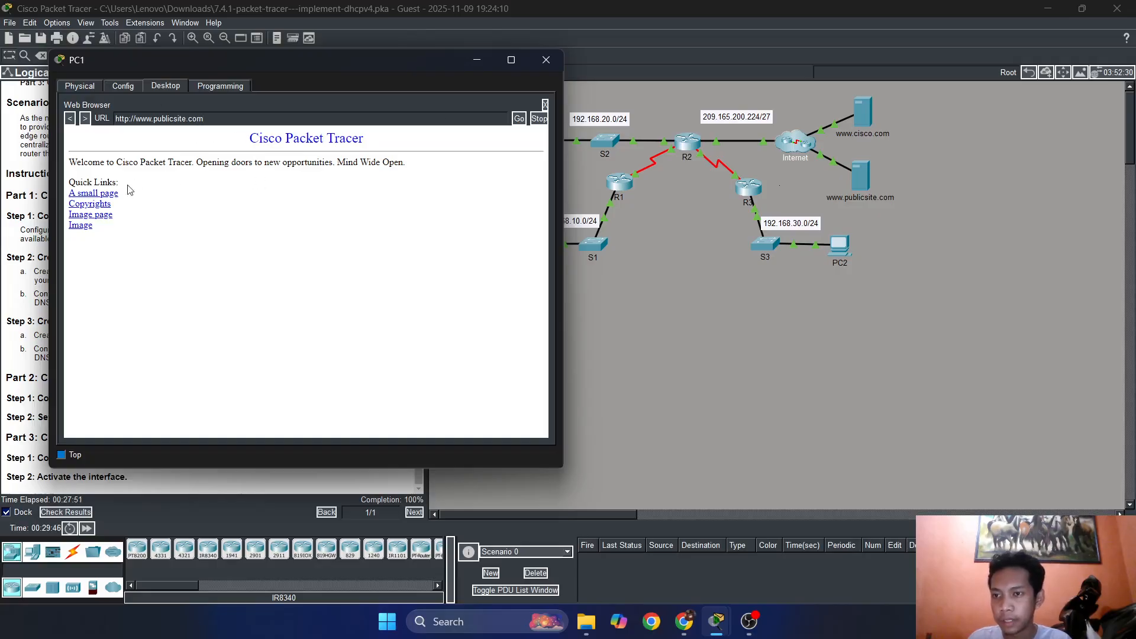
click(546, 60)
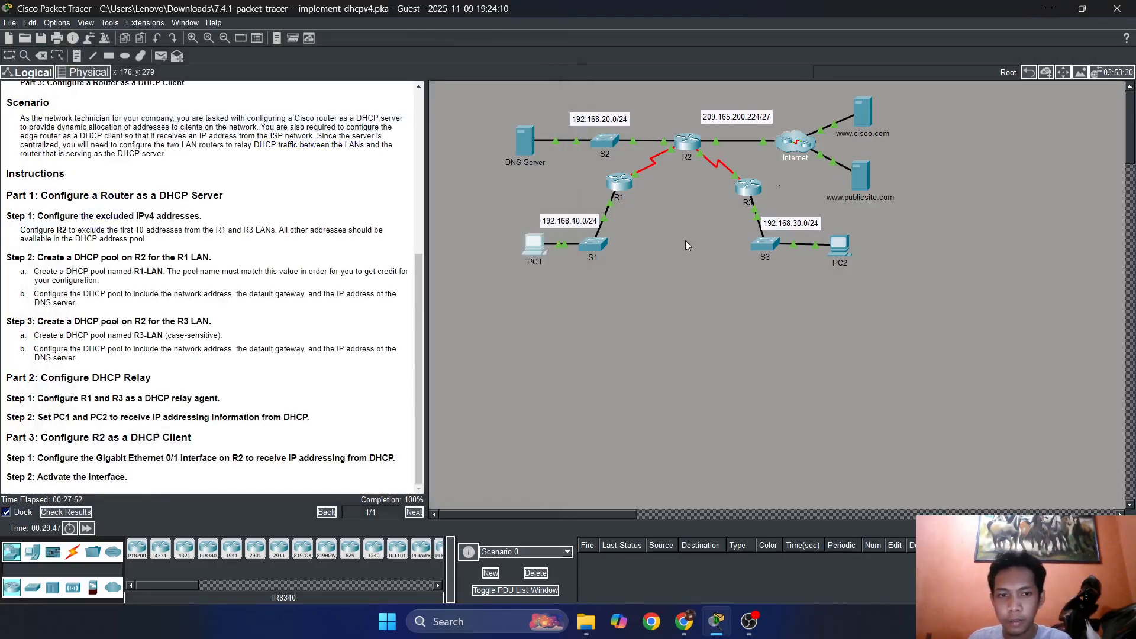
click(843, 254)
drag(623, 95, 411, 94)
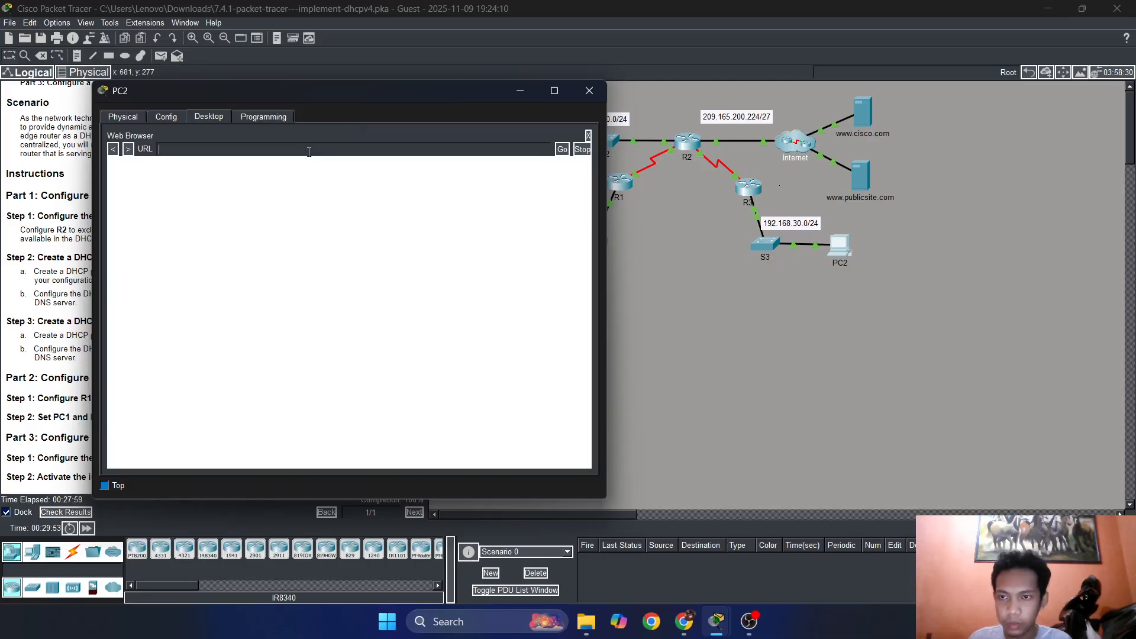
text(www.co)
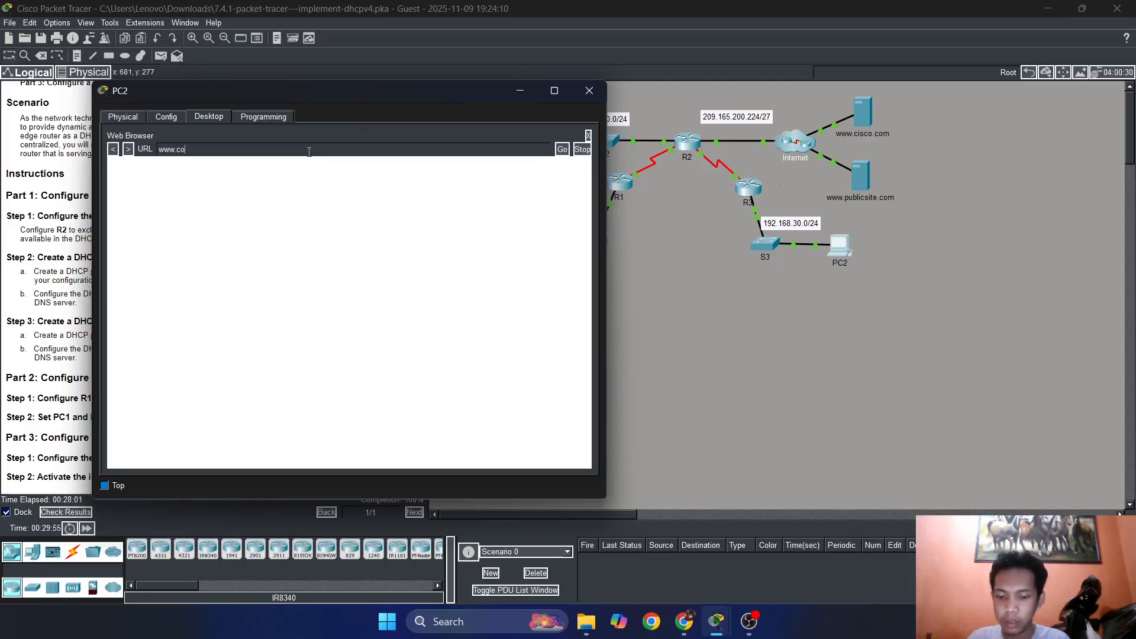
key(BackSpace)
text(is)
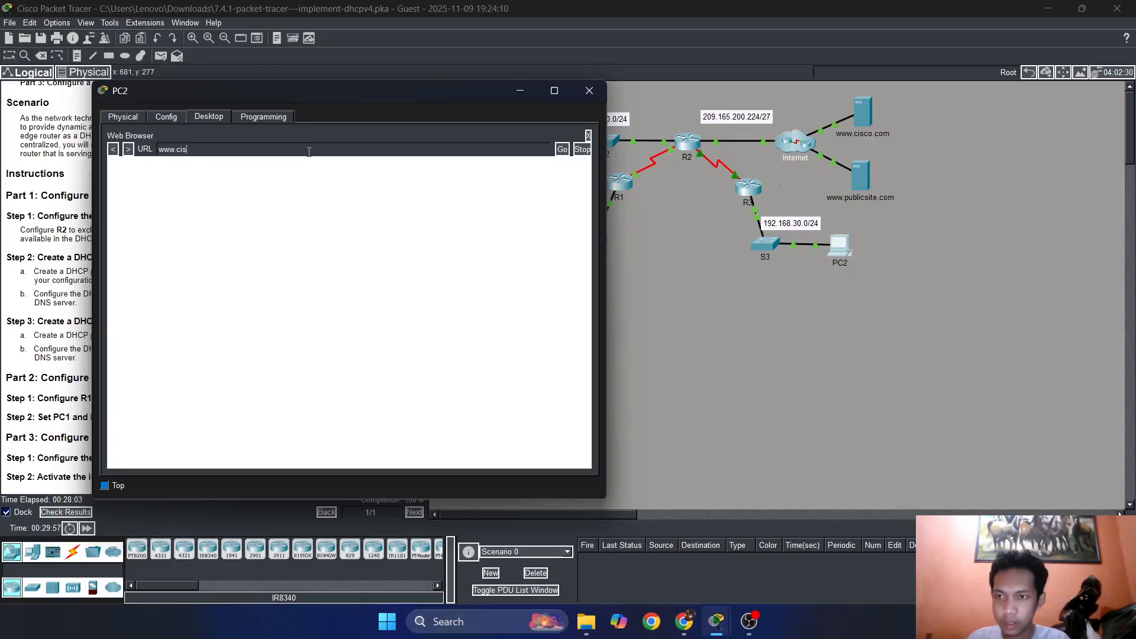
text(co.com)
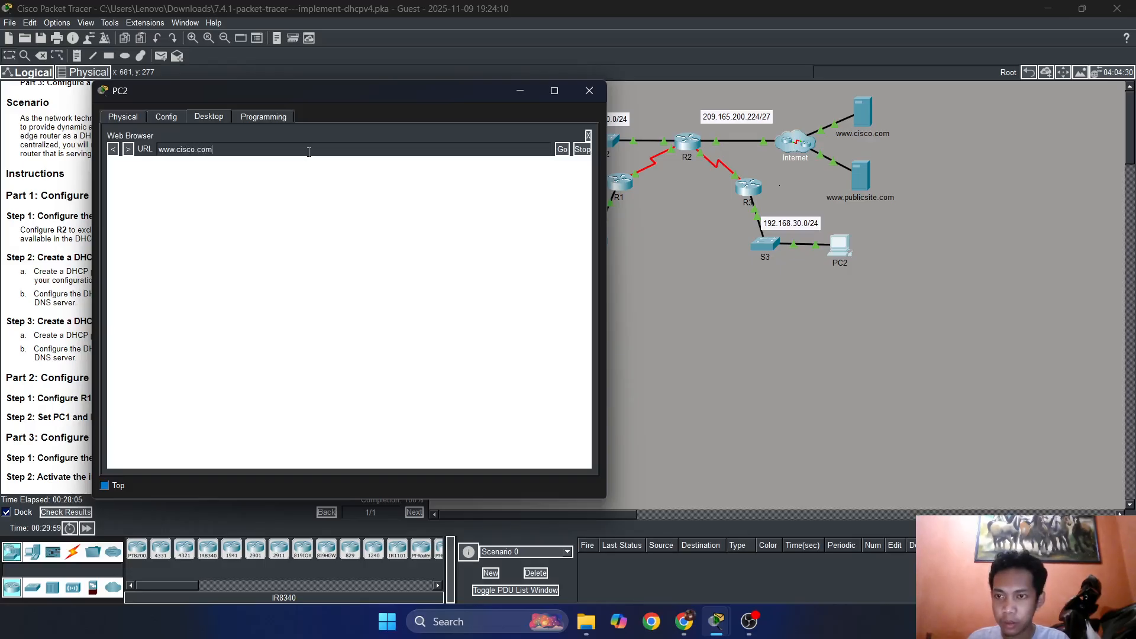
key(Return)
key(BackSpace)
key(BackSpace)
key(BackSpace)
key(BackSpace)
key(BackSpace)
key(BackSpace)
key(BackSpace)
key(BackSpace)
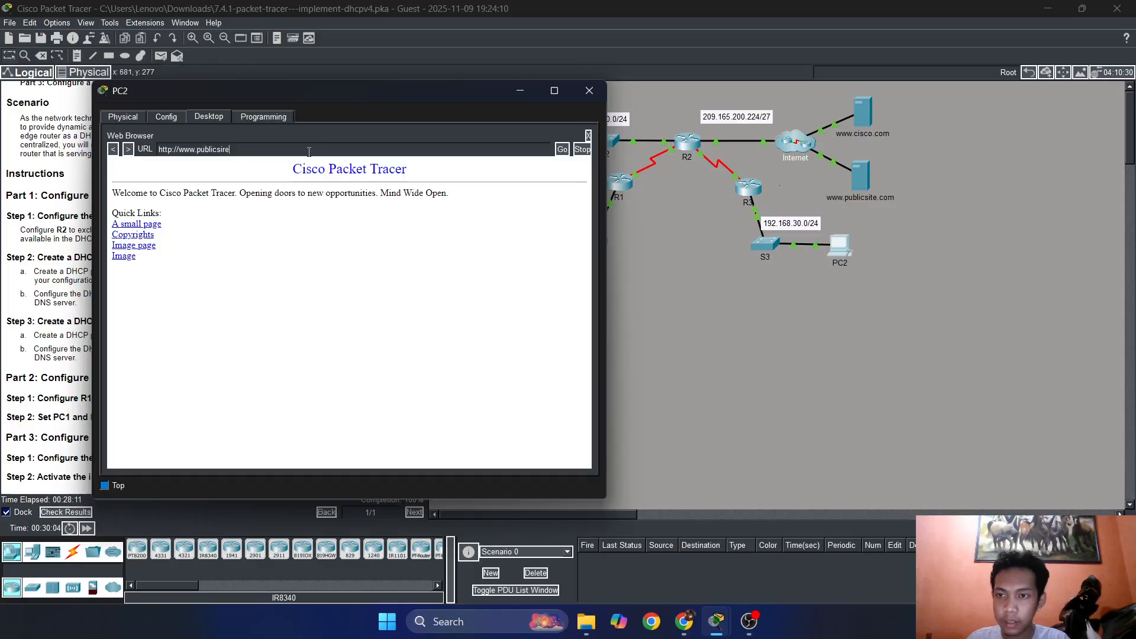
key(BackSpace)
key(BackSpace)
text(te.com)
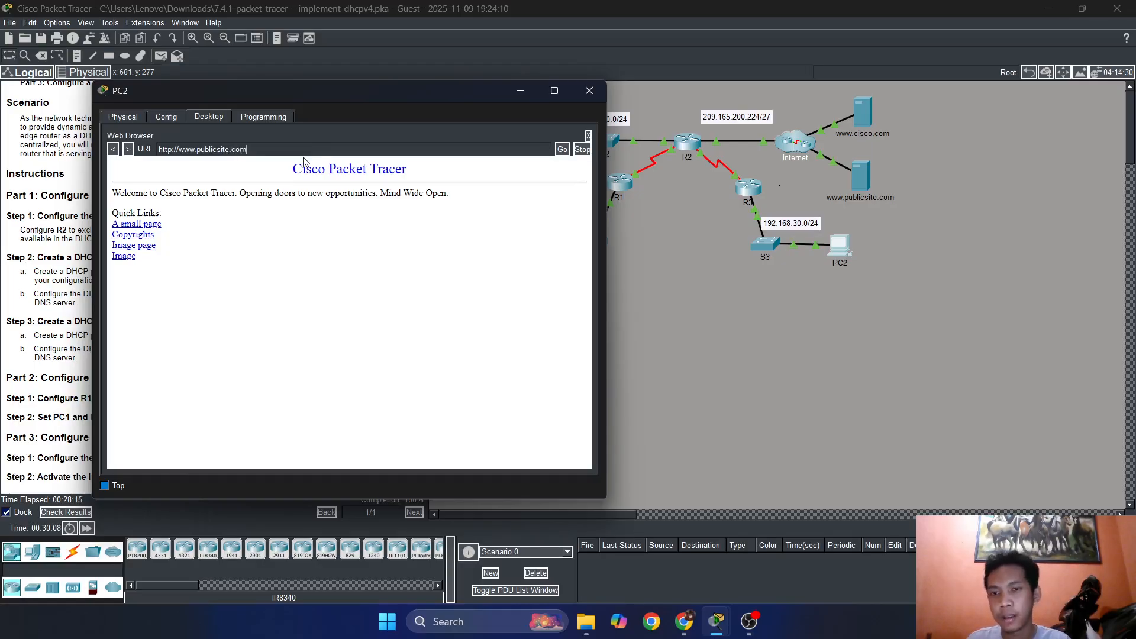
click(589, 90)
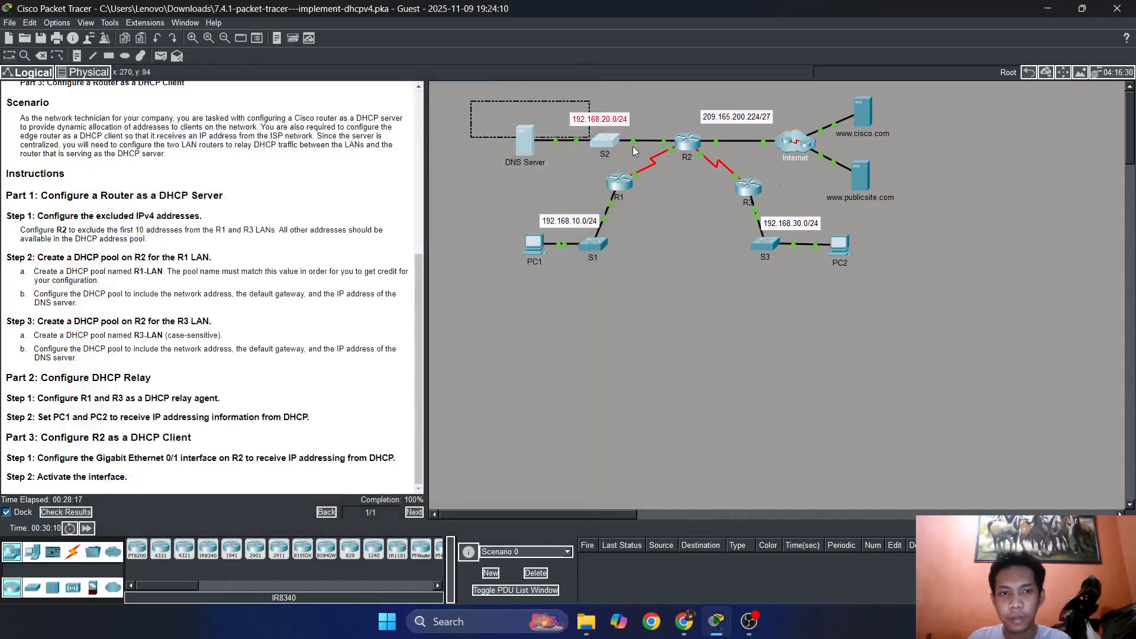
scroll(286, 330, up, 2)
scroll(288, 302, down, 2)
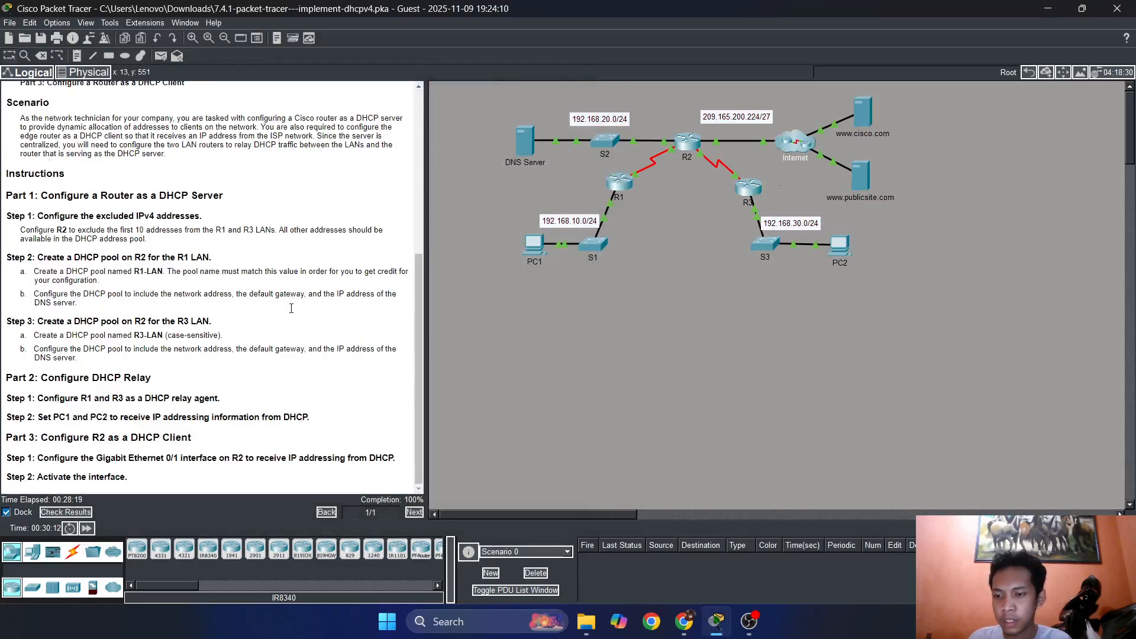